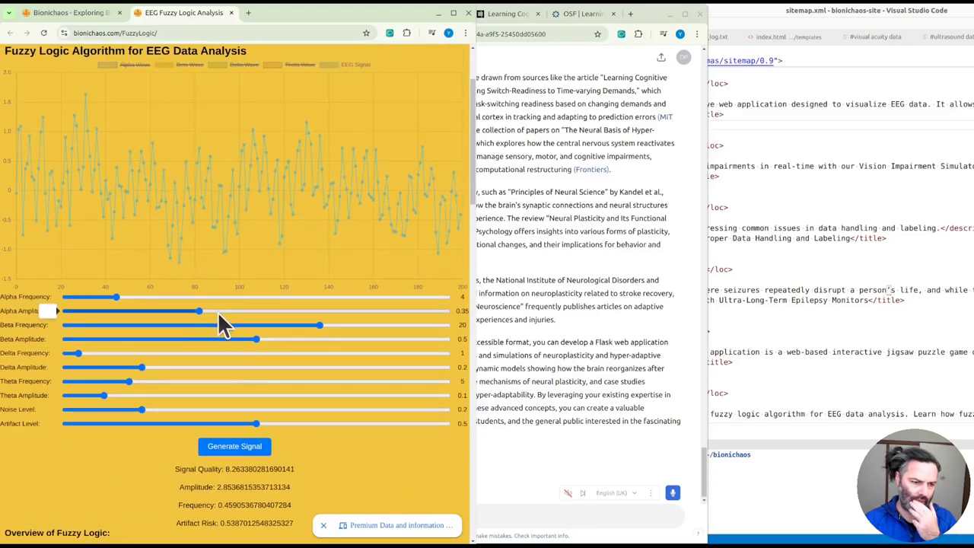
- Drag the Alpha Amplitude slider up to about 0.83 to enlarge the simulated EEG waveform
drag(220, 313, 384, 318)
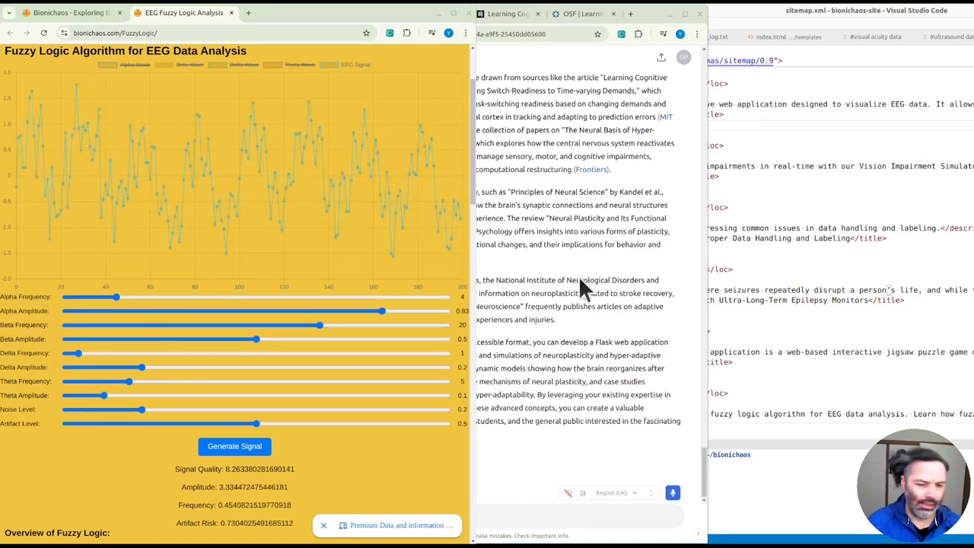
- From the Bionichaos home page, open EEG Datasets and Resources in a new tab
scroll(159, 98, up, 2)
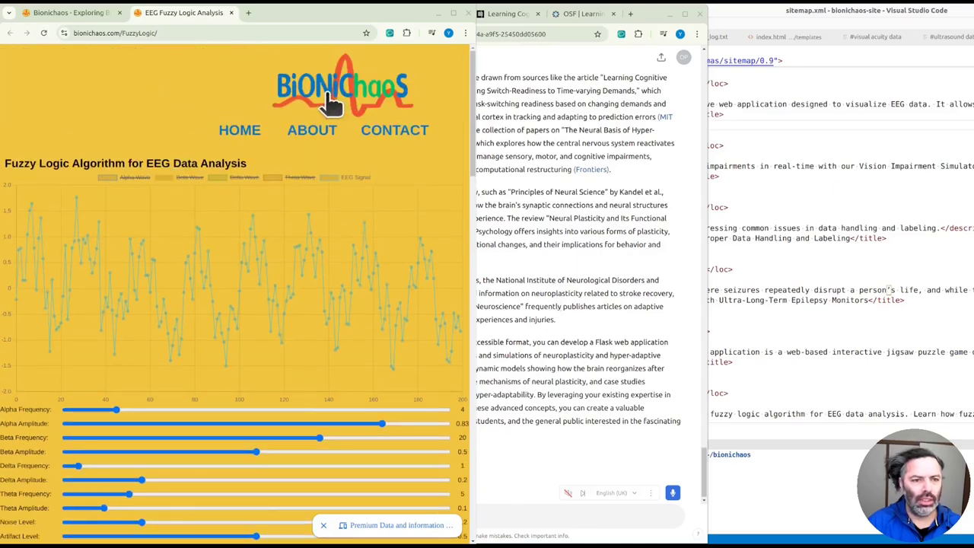
click(69, 14)
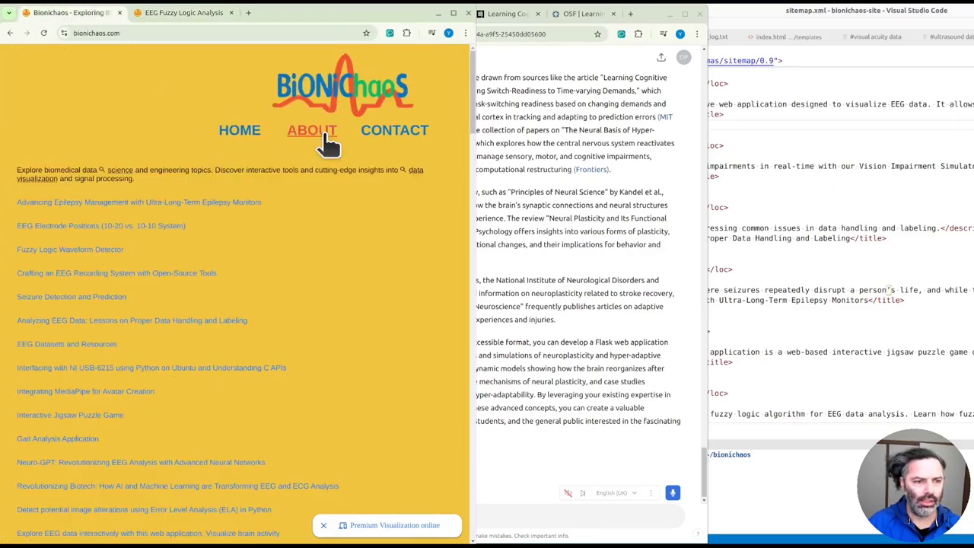
click(313, 137)
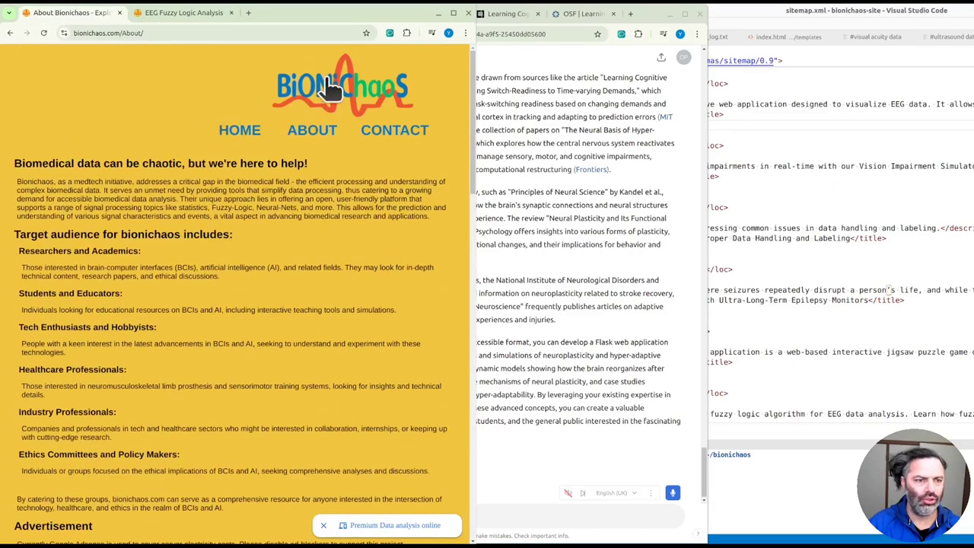
click(125, 102)
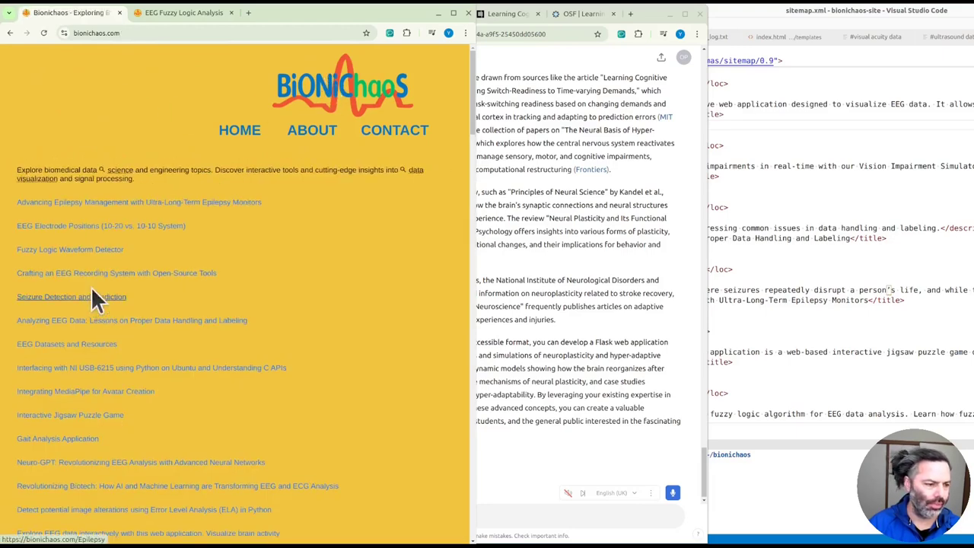
middle_click(76, 324)
- Review the Dataset Compare table, selecting the NeuroVista Implant Data row's name, value and description
drag(282, 10, 157, 17)
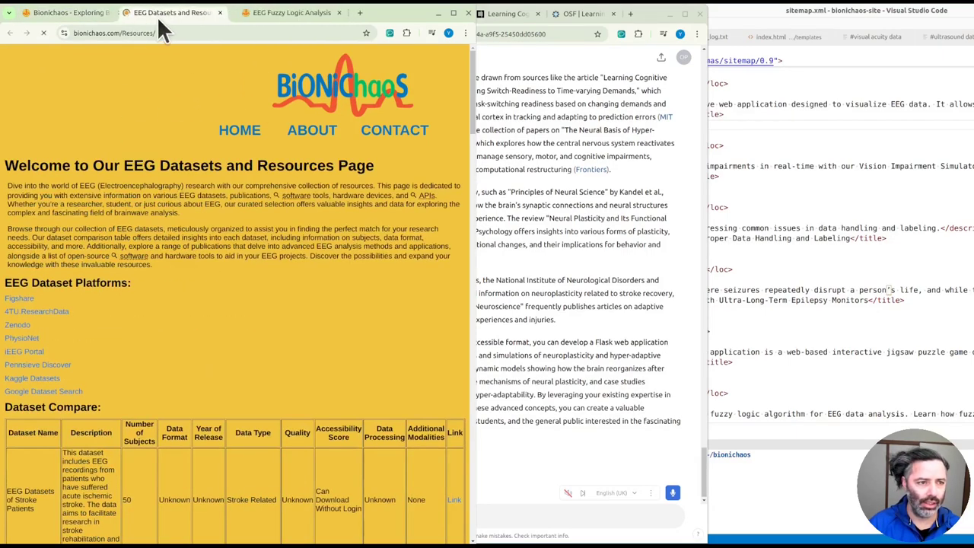
scroll(206, 319, down, 3)
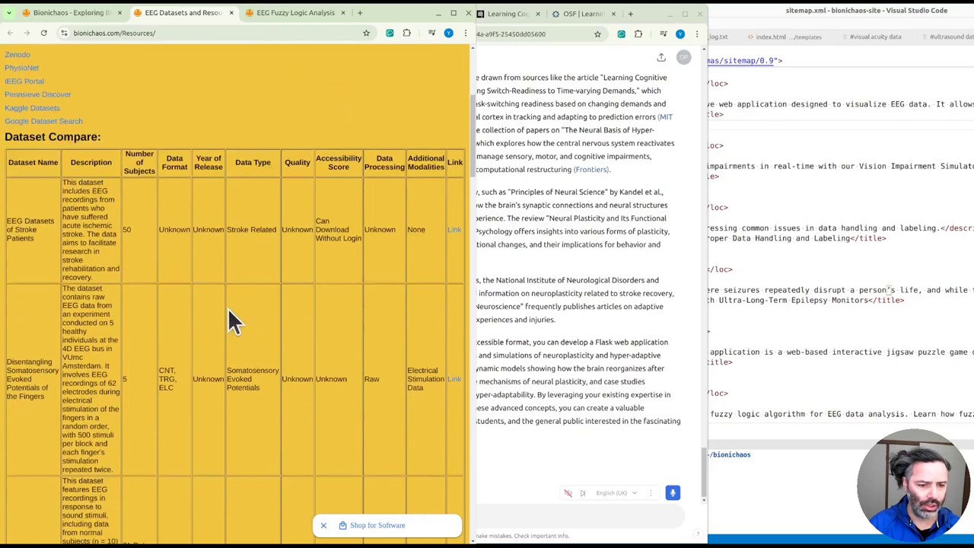
scroll(86, 342, down, 5)
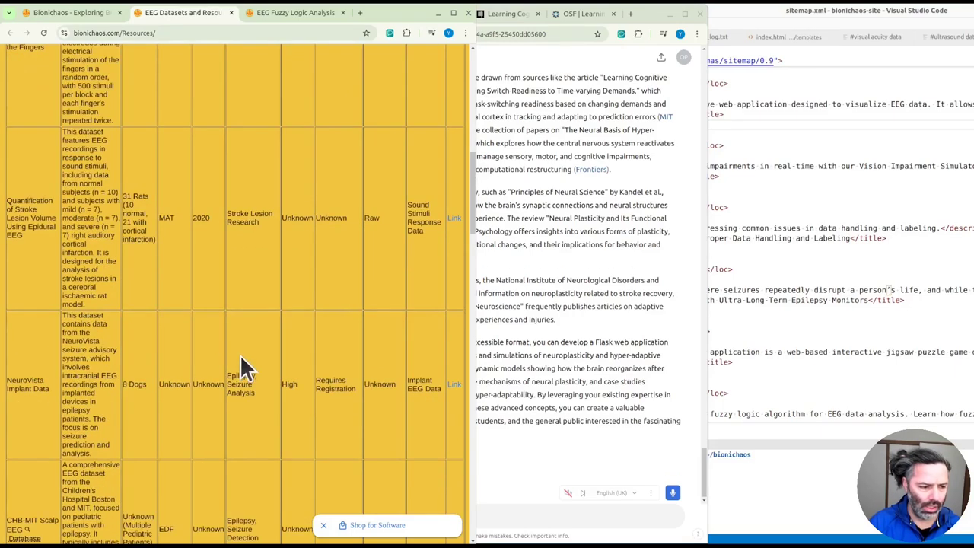
triple_click(29, 384)
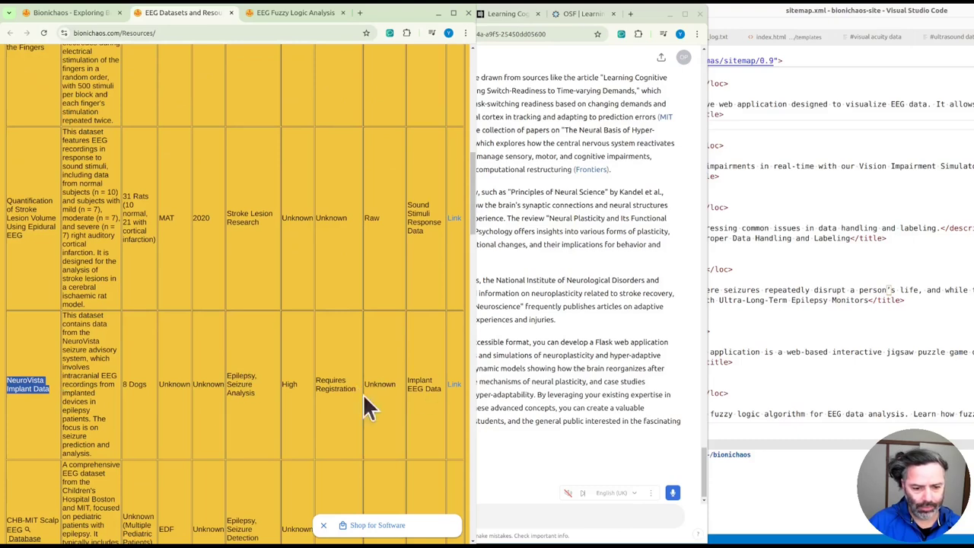
double_click(202, 385)
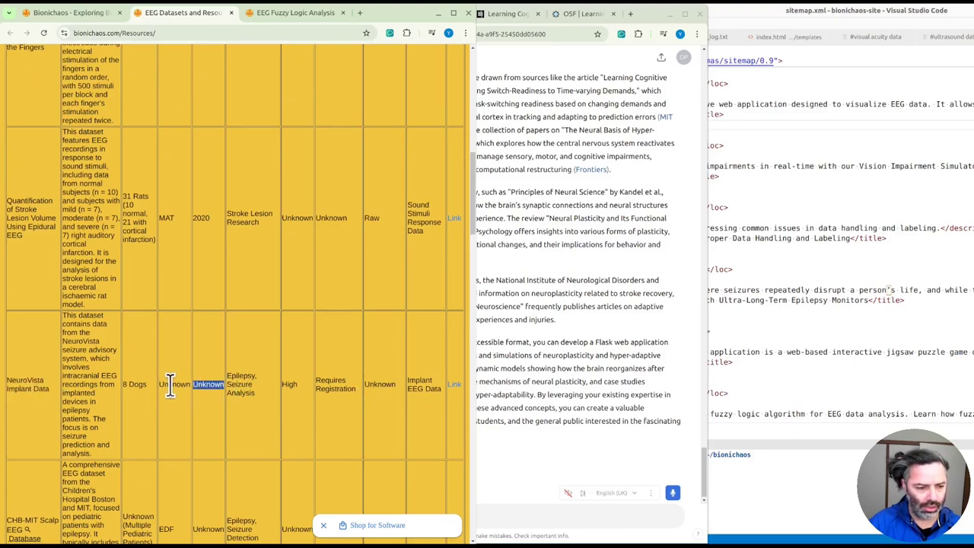
triple_click(91, 423)
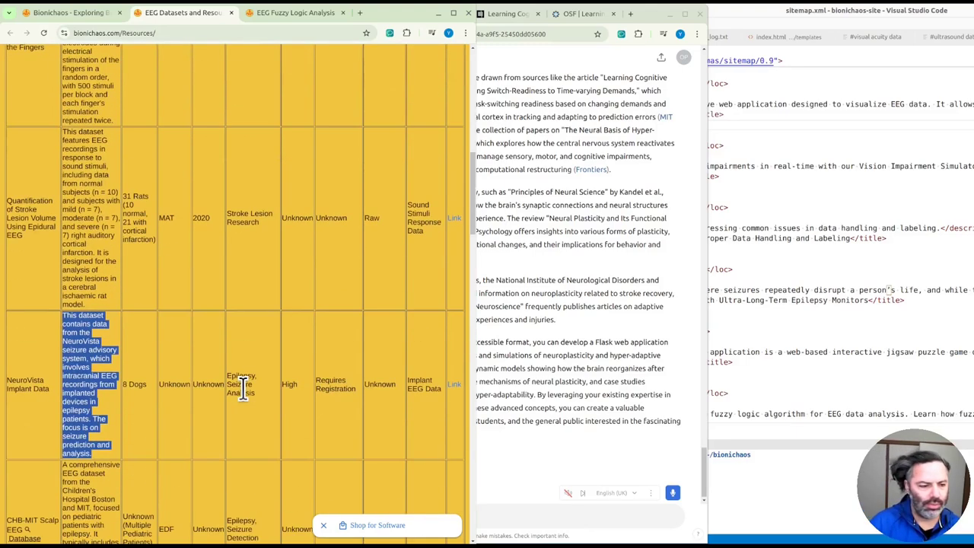
- Scroll back up and open the Pennsieve Discover link in a new tab
scroll(224, 356, up, 2)
scroll(266, 364, up, 3)
scroll(411, 399, up, 10)
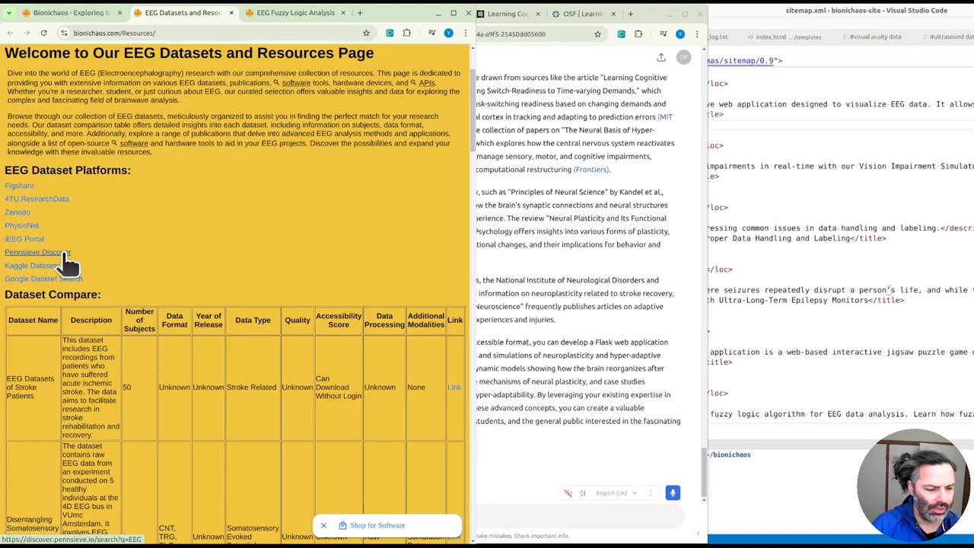
middle_click(67, 263)
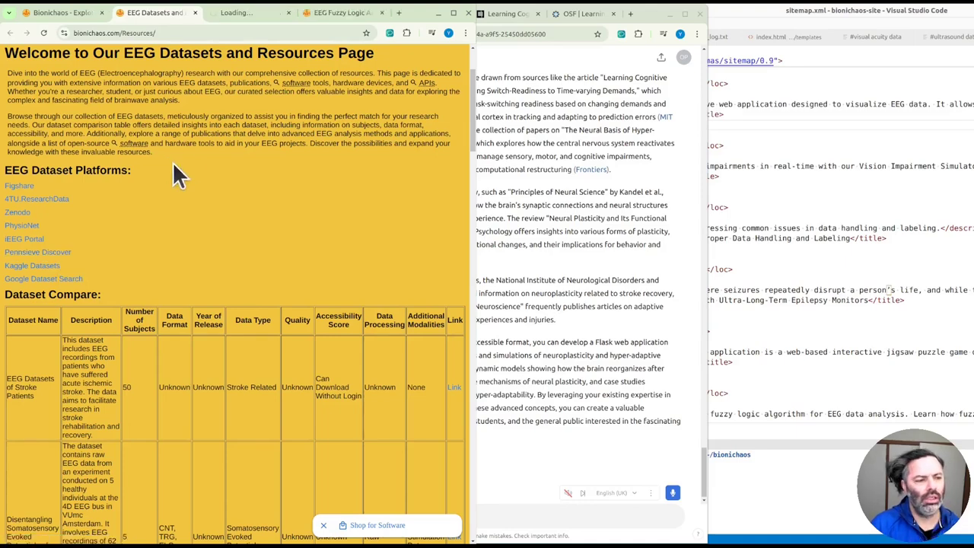
- Open the 'Michigan High Res EEG - UMHS 0019' dataset from the Pennsieve search results
click(225, 14)
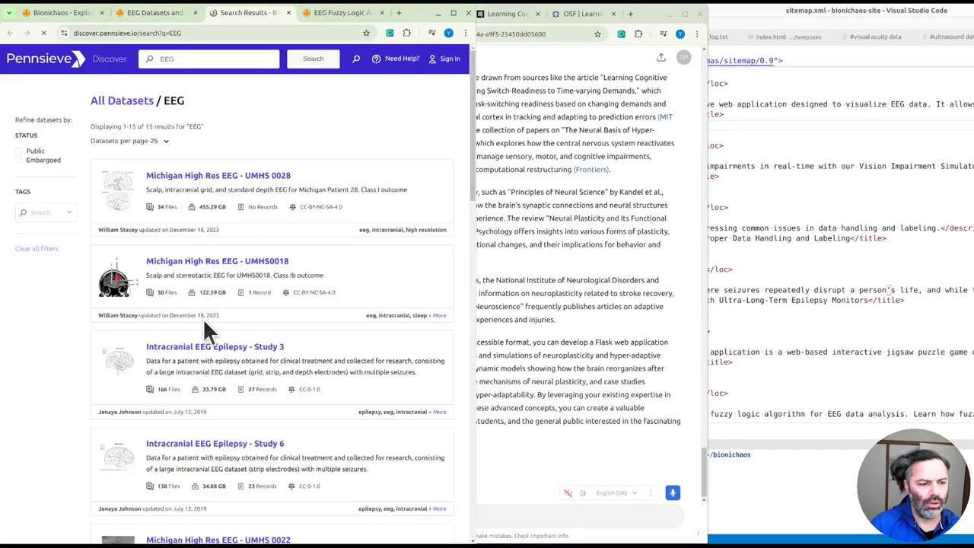
scroll(208, 456, down, 3)
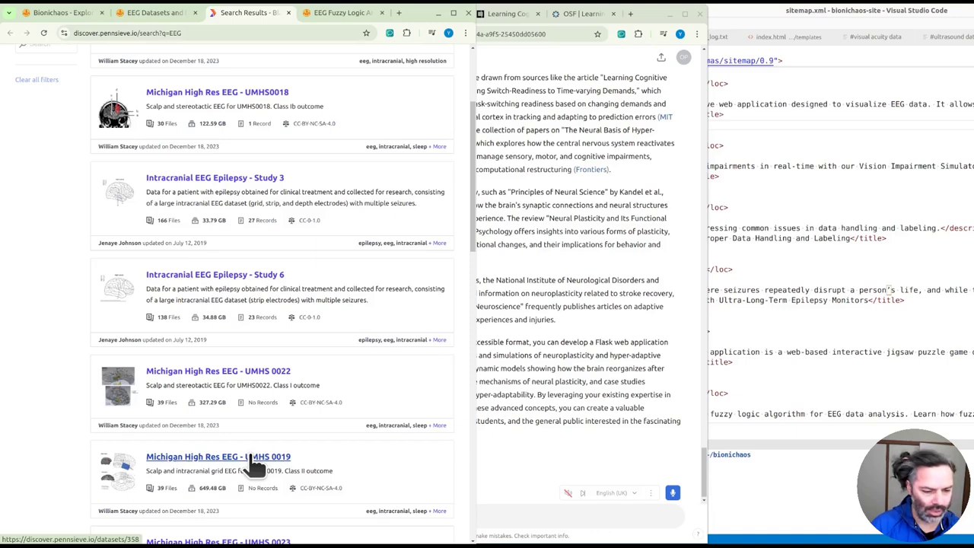
click(249, 457)
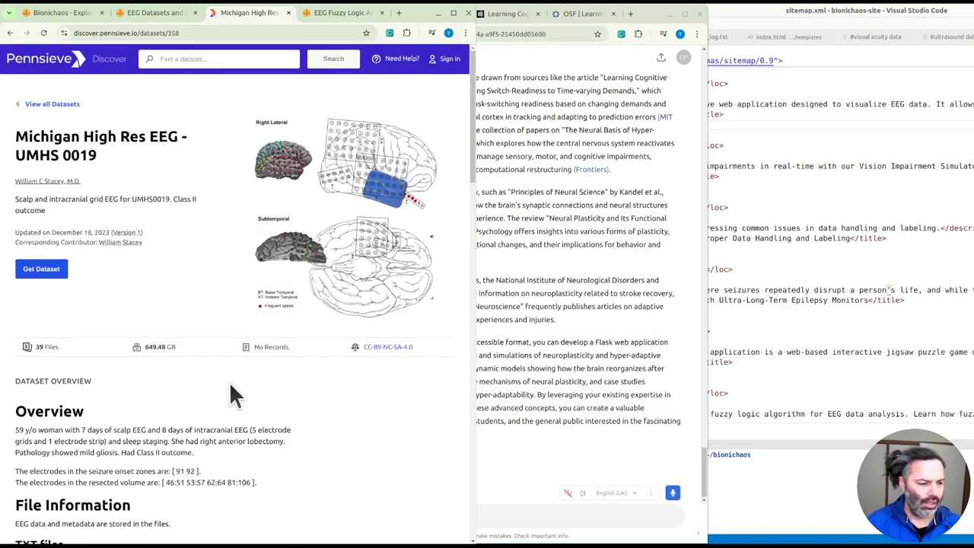
- Open the dataset's files folder and the UMHS-0019.final.pptx file page
scroll(229, 380, down, 2)
scroll(145, 430, down, 10)
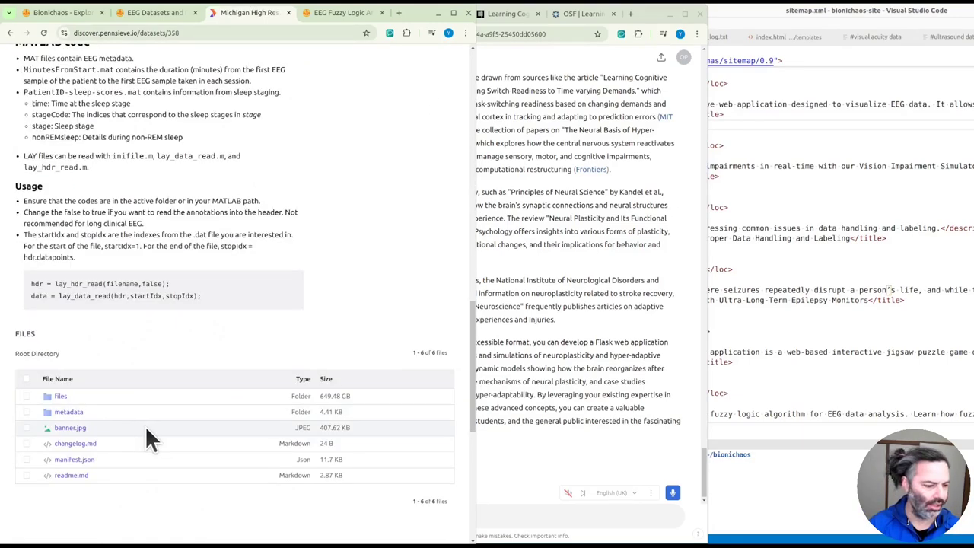
click(60, 396)
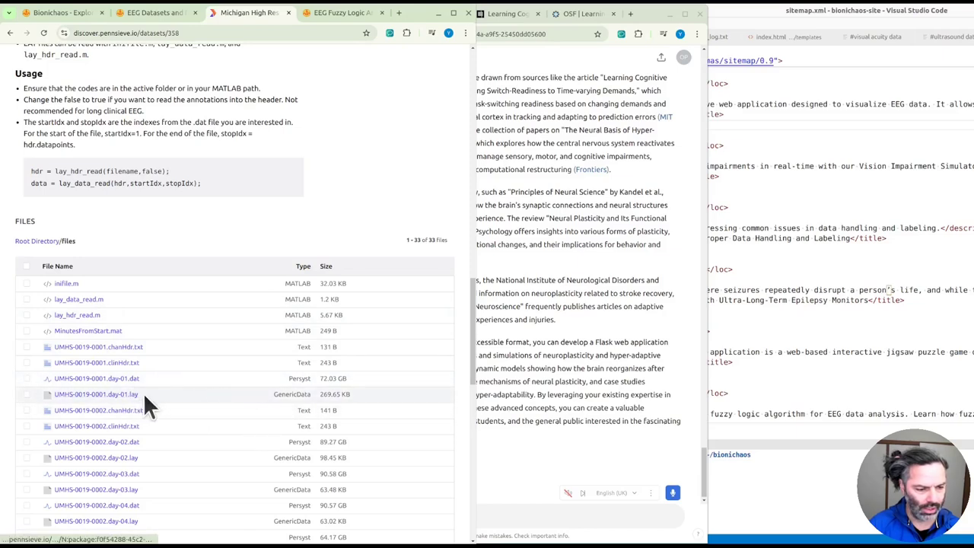
scroll(143, 393, down, 3)
scroll(149, 395, down, 1)
scroll(151, 396, down, 1)
click(86, 464)
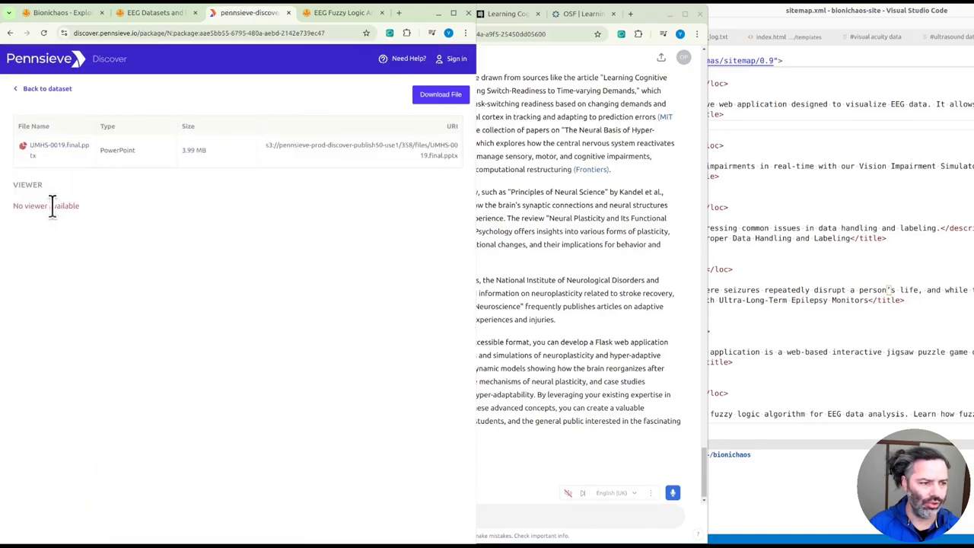
- Show the downloaded UMHS-0019.final.pptx in its folder and return to the UMHS 0019 dataset page
key(alt+Left)
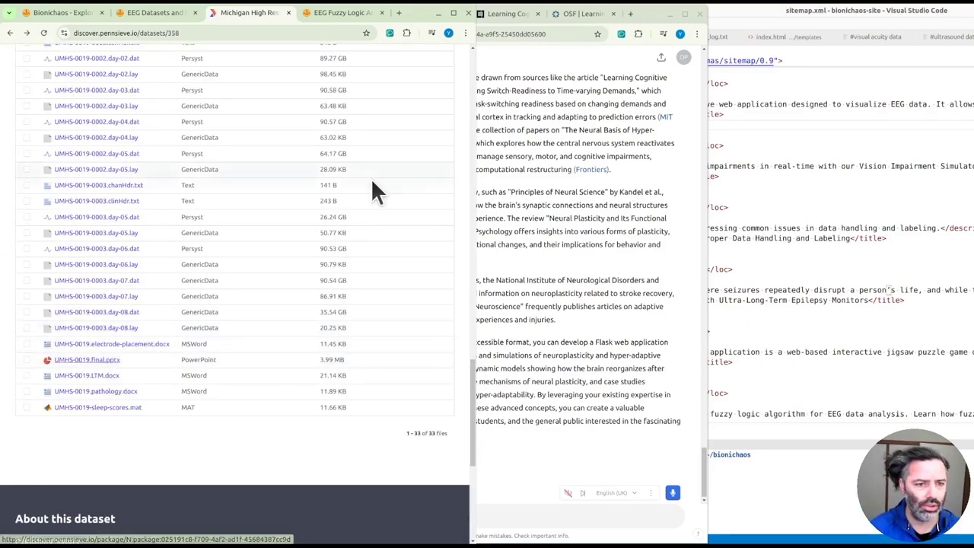
key(alt+Right)
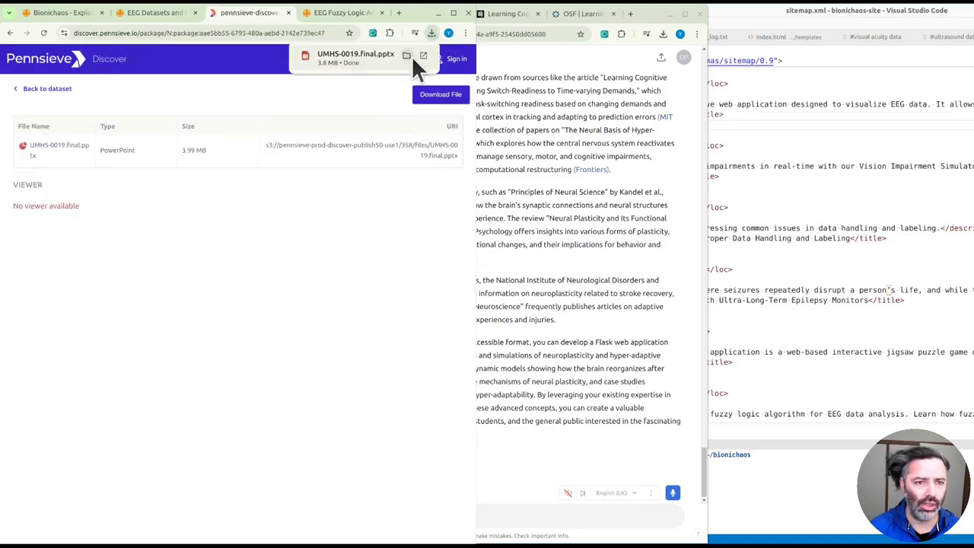
click(406, 55)
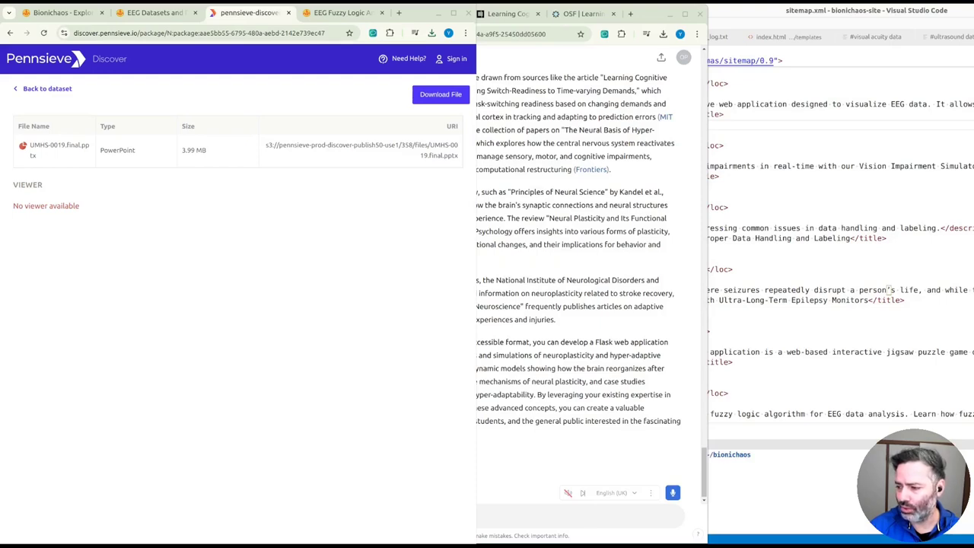
key(alt+Left)
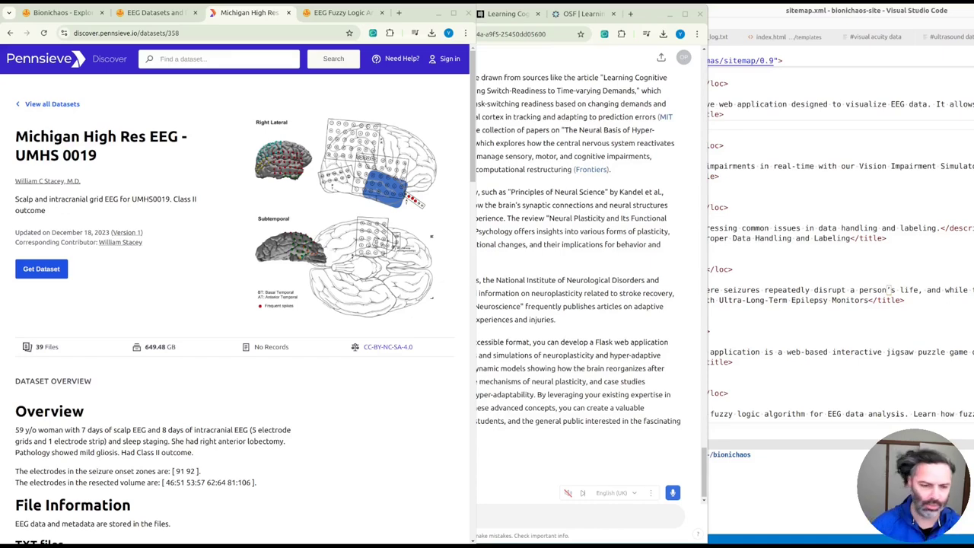
- Select the dataset's intracranial EEG duration, lobectomy and Class II outcome sentences
scroll(183, 355, down, 1)
scroll(182, 380, down, 1)
scroll(178, 400, down, 1)
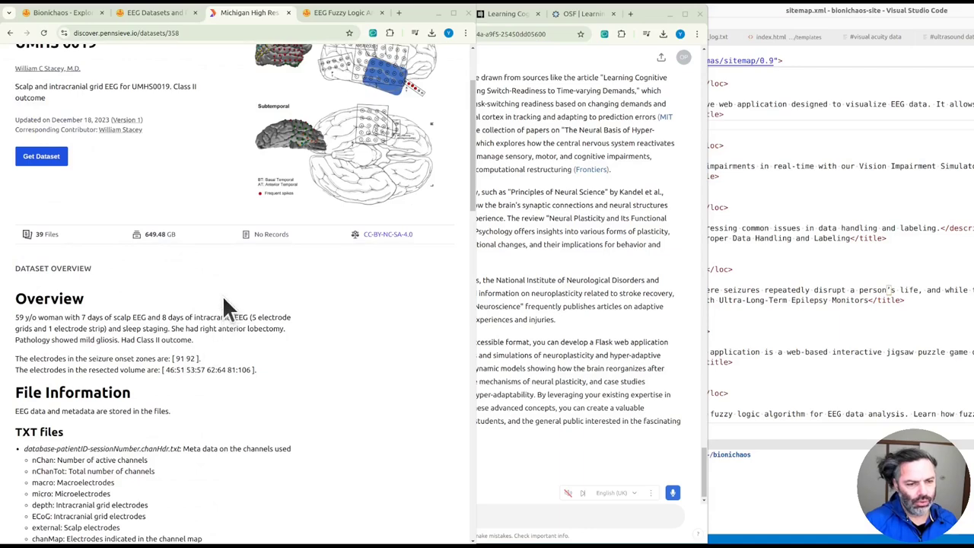
scroll(126, 190, down, 2)
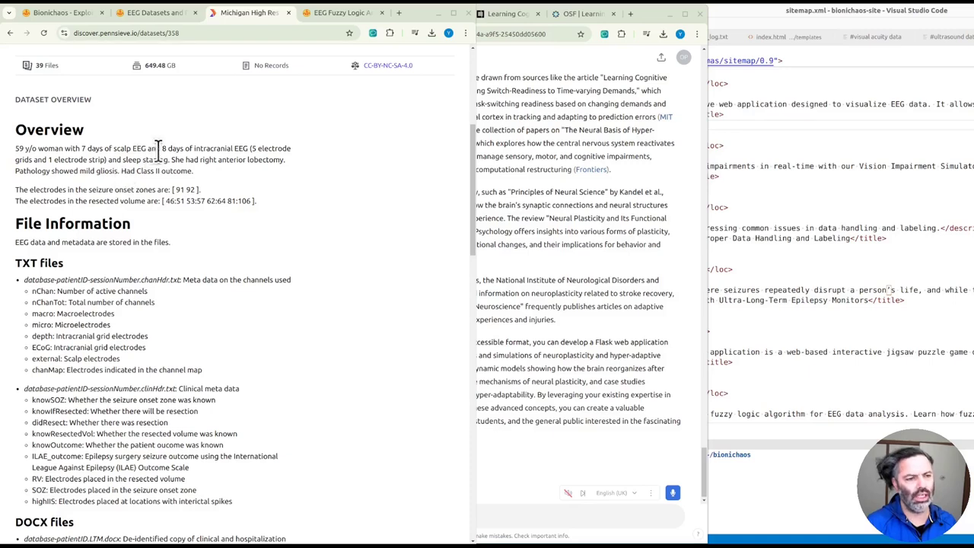
drag(161, 149, 245, 148)
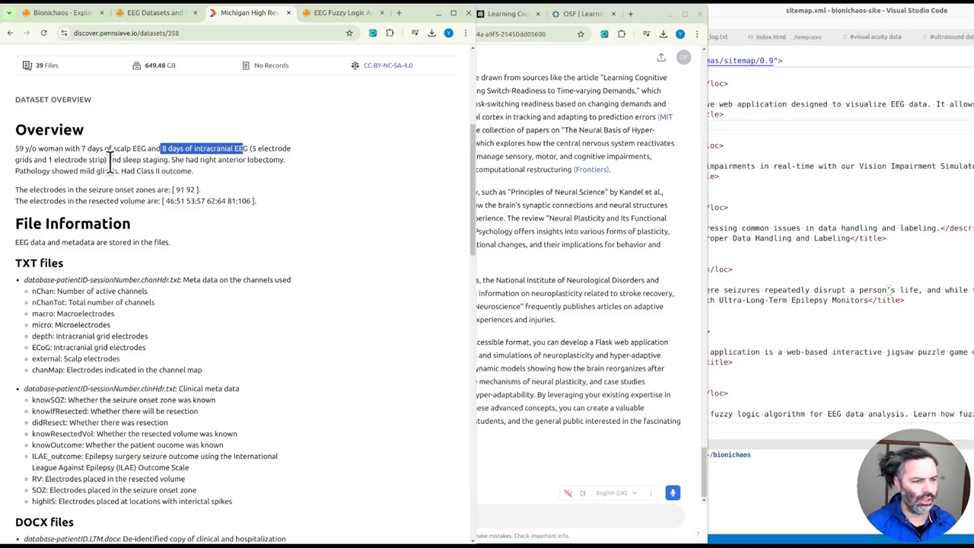
drag(111, 160, 230, 180)
click(229, 178)
drag(172, 160, 227, 175)
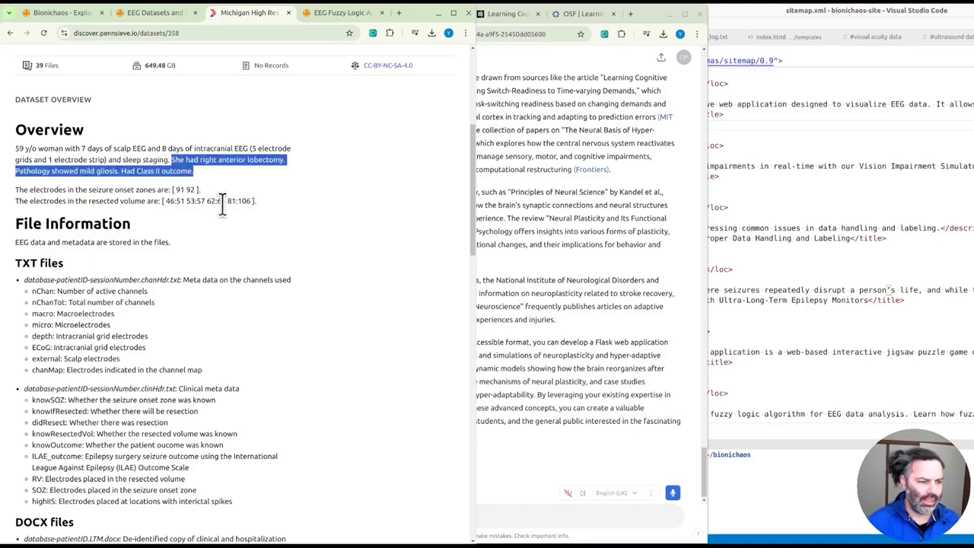
- Select the LAY and DAT file descriptions, then return to the previous Pennsieve page
drag(42, 242, 203, 245)
scroll(202, 246, down, 1)
scroll(70, 256, down, 4)
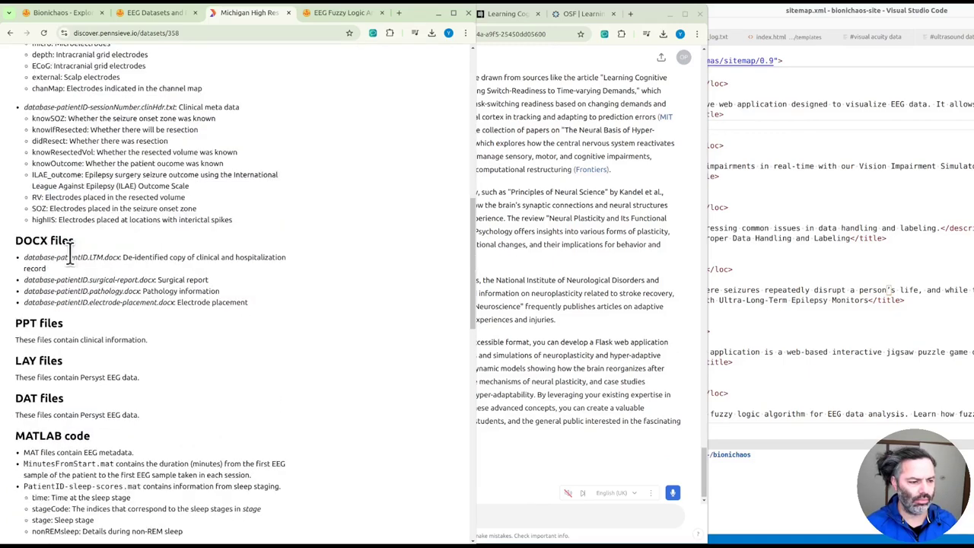
drag(17, 361, 11, 392)
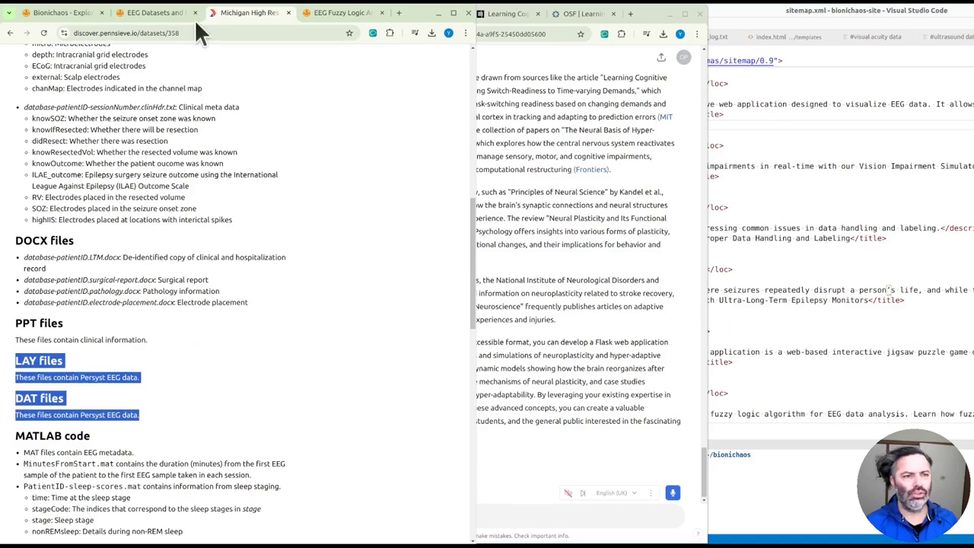
click(10, 33)
- Open the UMHS-0019.final.pptx page, go back to the dataset, and scroll to the FILES table
scroll(84, 300, down, 4)
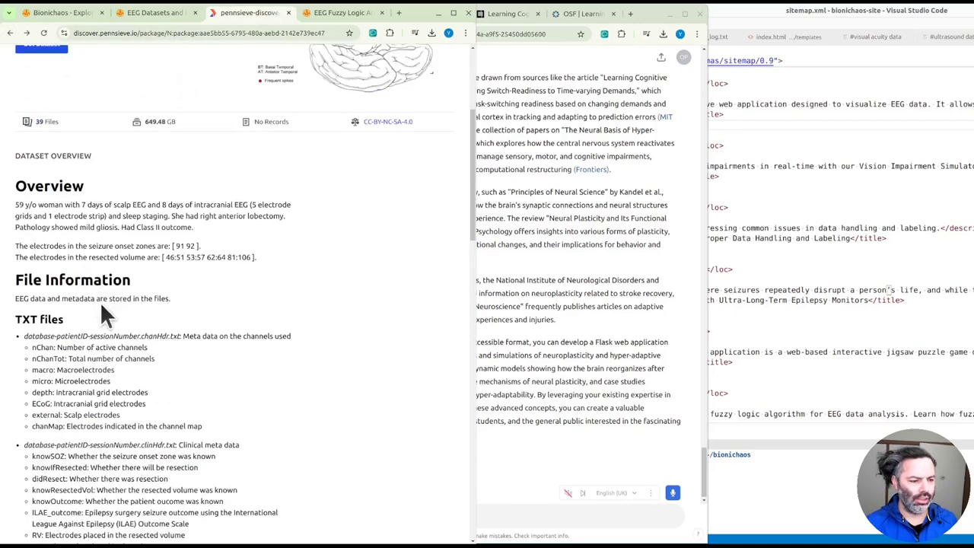
scroll(100, 304, down, 3)
scroll(111, 311, down, 5)
click(111, 311)
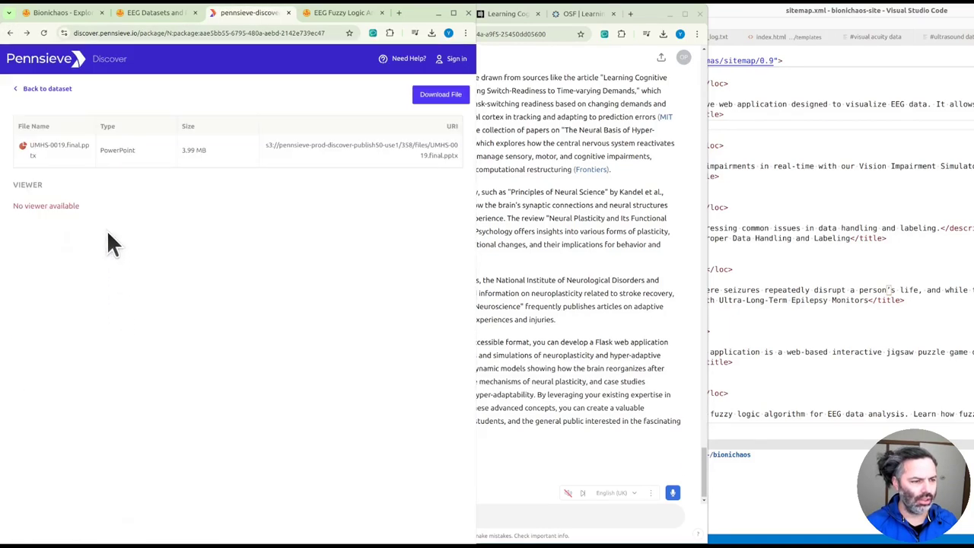
click(32, 93)
scroll(75, 292, down, 5)
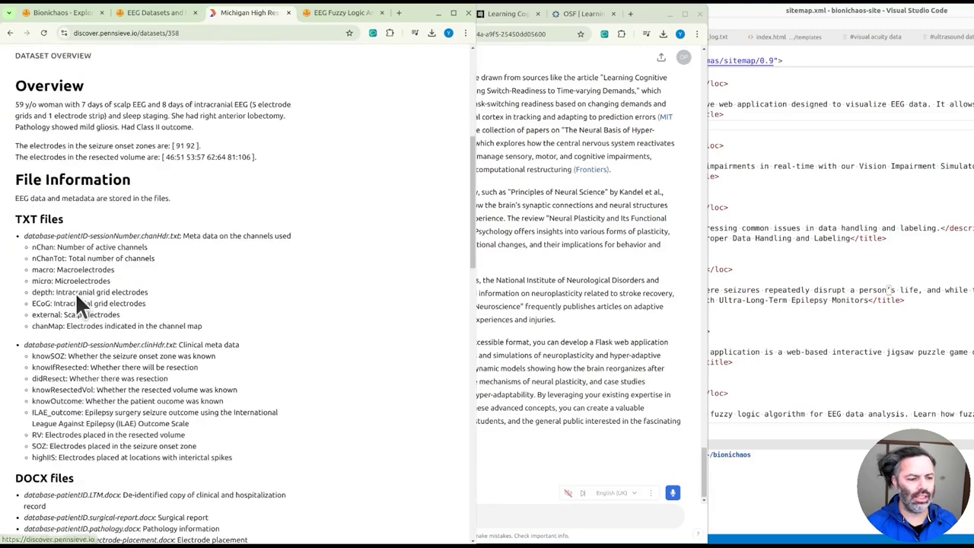
scroll(75, 293, down, 6)
scroll(75, 292, down, 5)
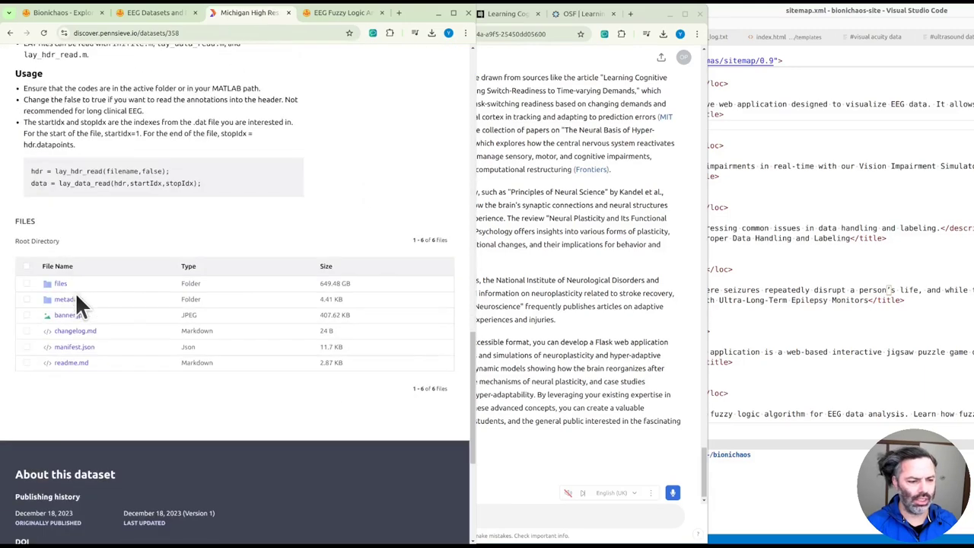
- Download the UMHS-0019-0001.day-01.lay file from the files folder
click(34, 284)
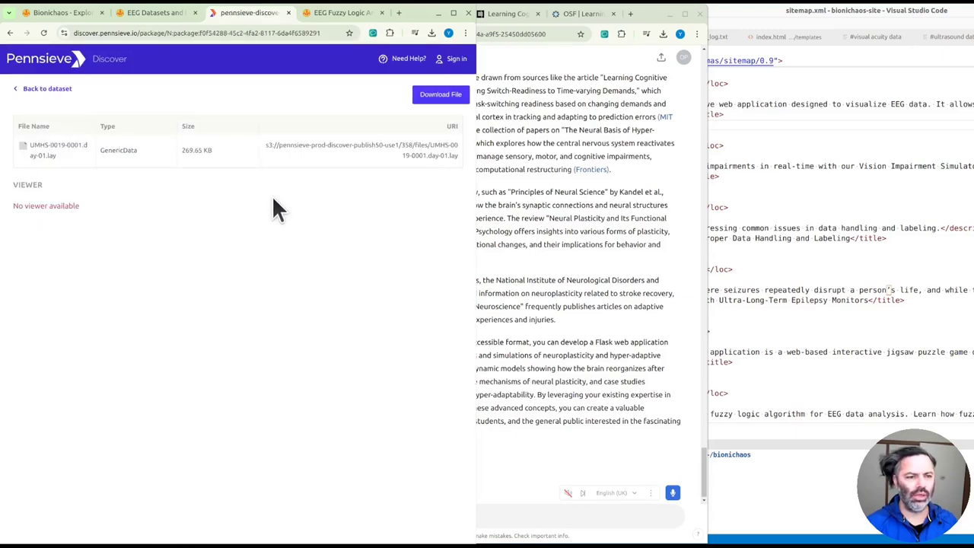
click(438, 101)
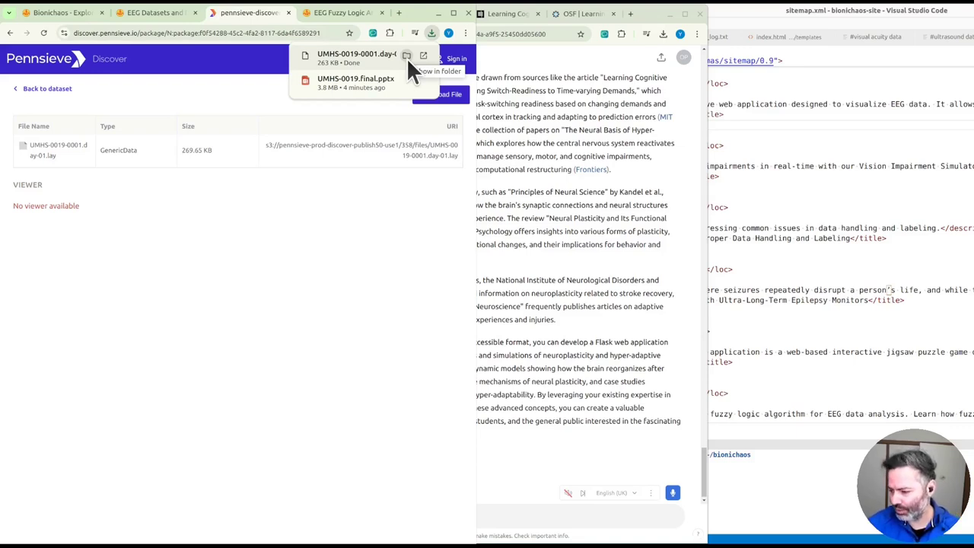
click(406, 57)
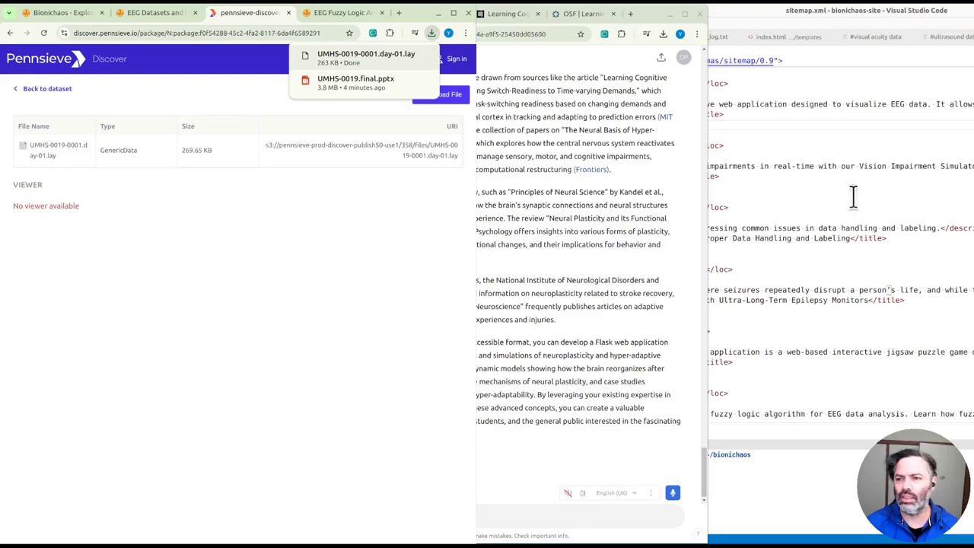
click(268, 225)
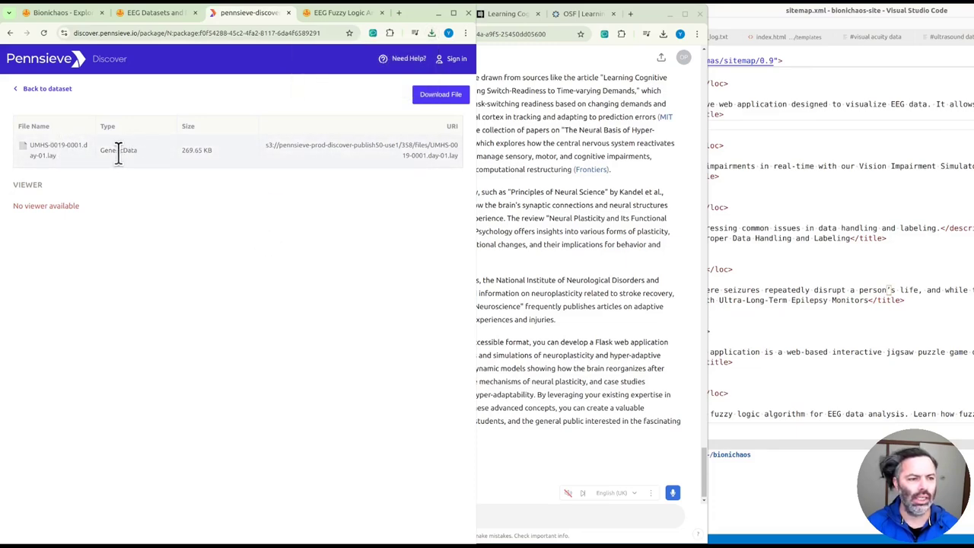
- Go back to the dataset and scroll down its files listing
click(14, 89)
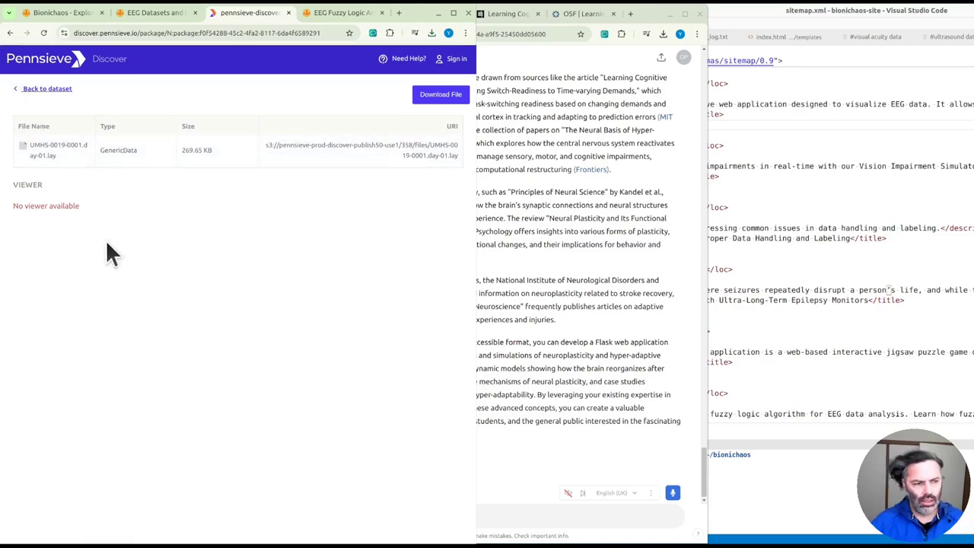
scroll(107, 242, down, 2)
scroll(120, 326, down, 10)
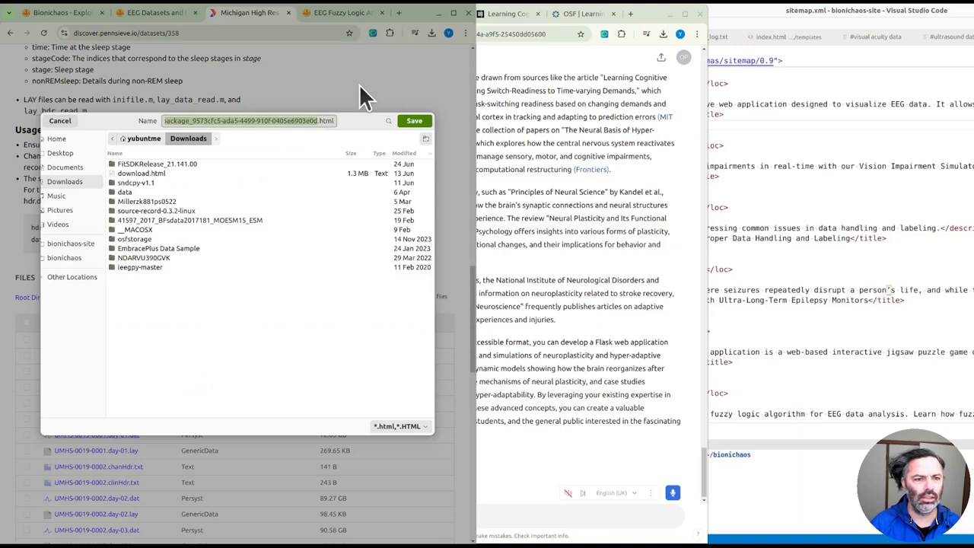
- Cancel the save prompt, try downloading the 72 GB day-01.dat file, and return to the dataset
click(60, 121)
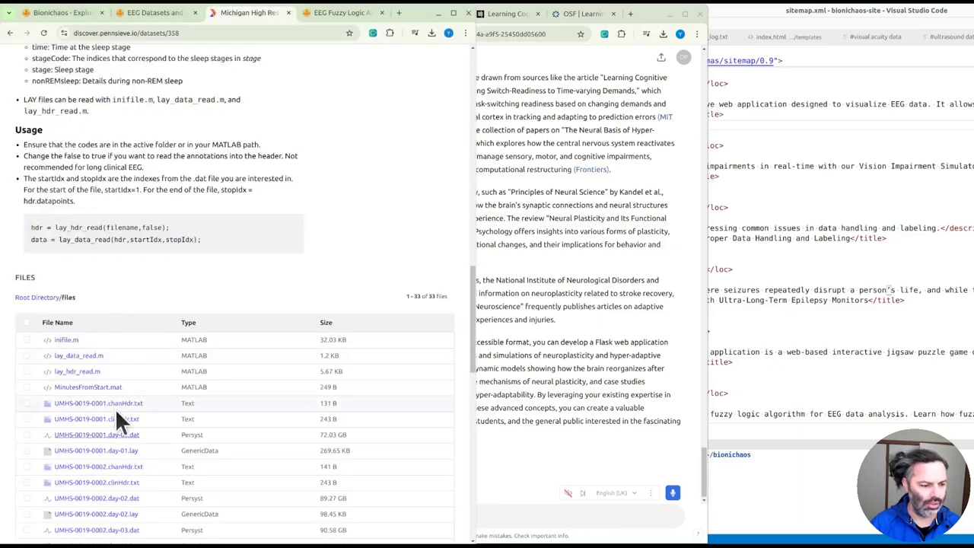
click(117, 437)
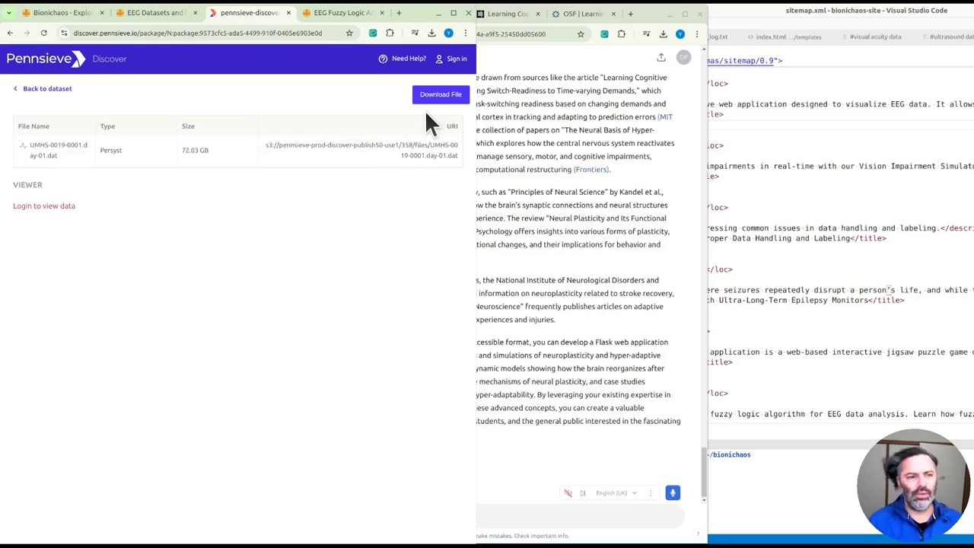
click(431, 97)
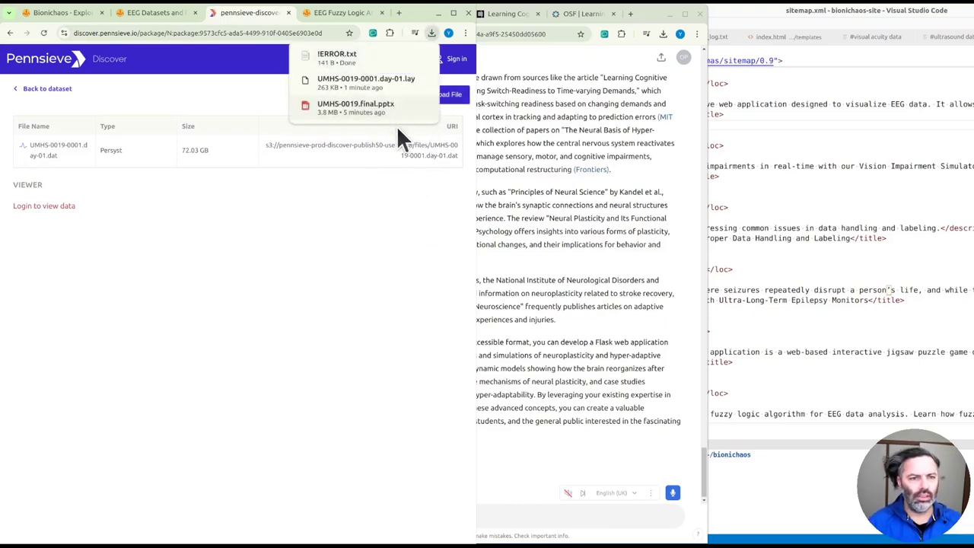
click(373, 108)
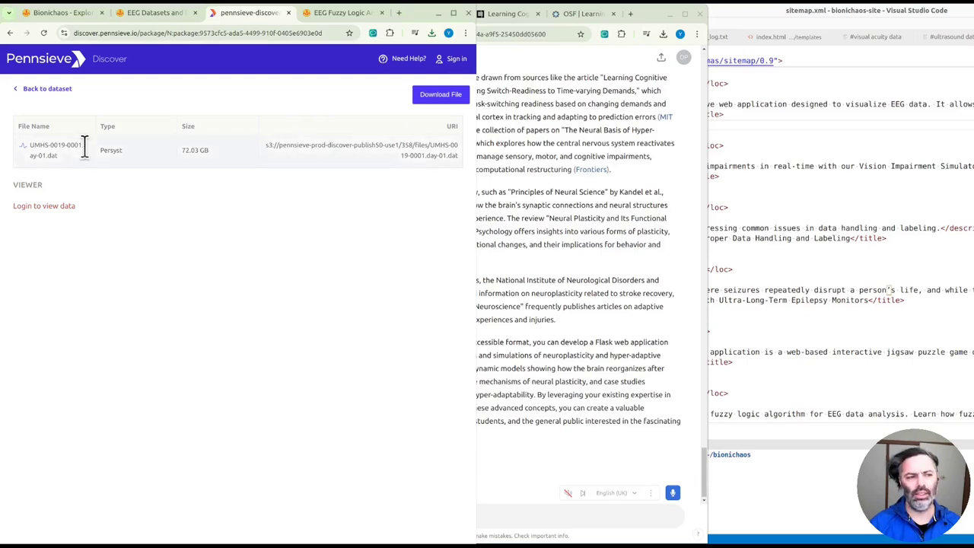
click(18, 90)
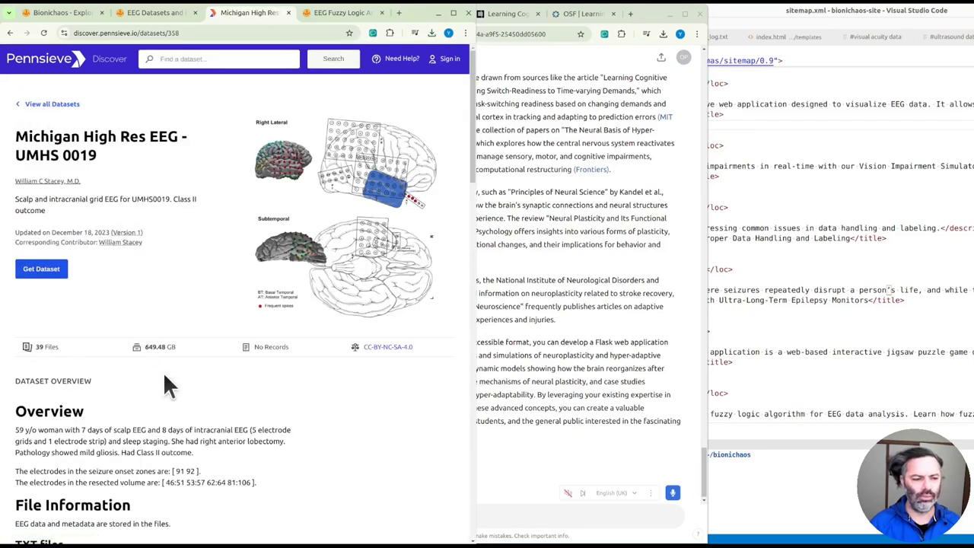
- Open the Get Dataset AWS download guide, then bring ChatGPT forward for Ubuntu S3 download help
click(160, 347)
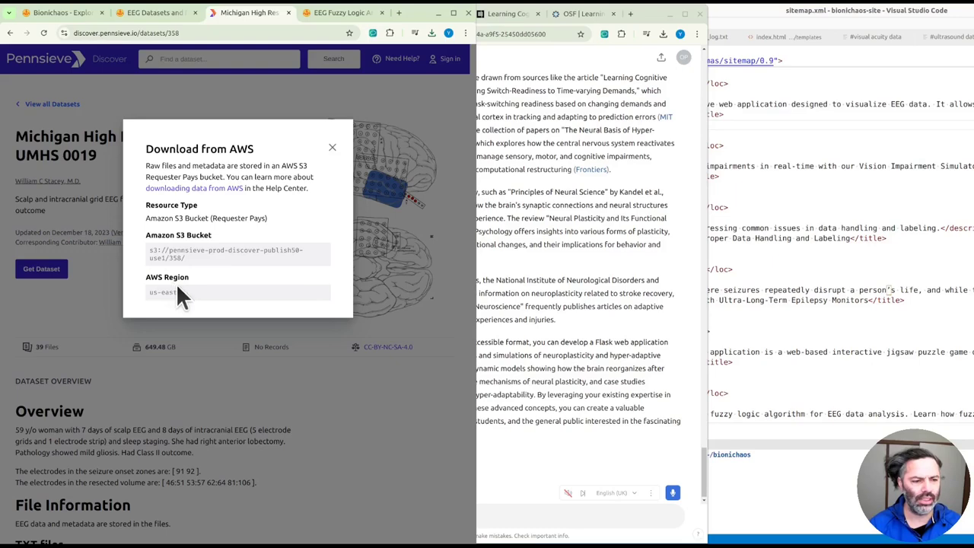
click(194, 188)
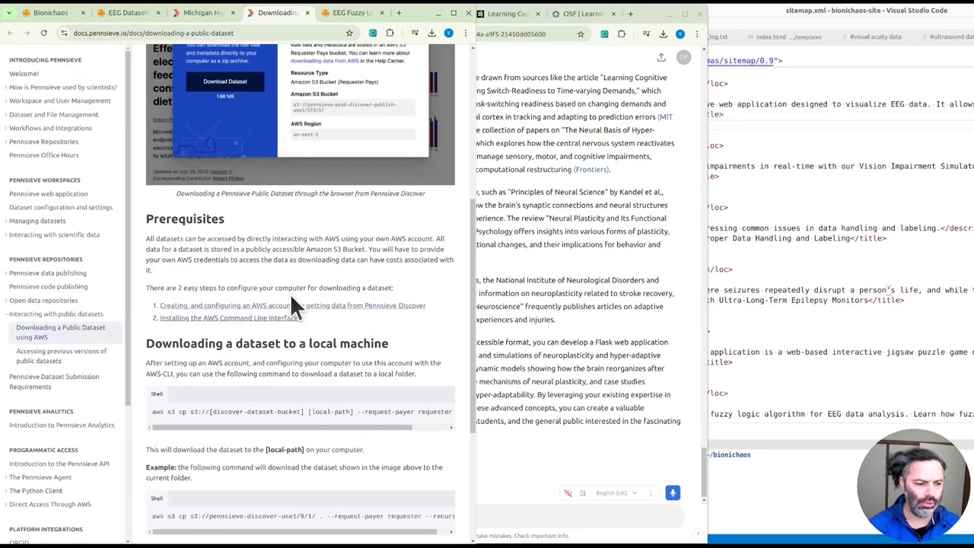
click(537, 452)
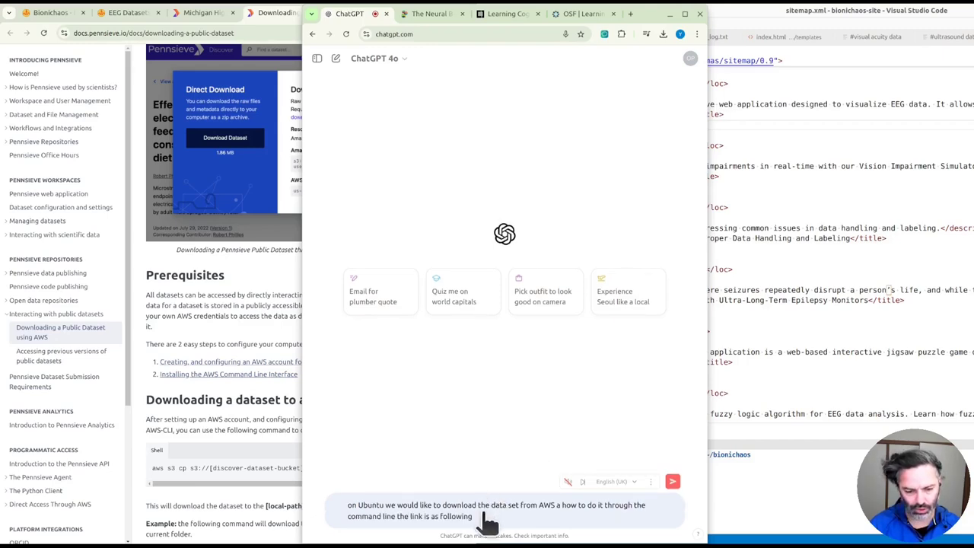
- Ask ChatGPT about the AWS credentials error and select the Amazon S3 Bucket (Requester Pays) resource type
click(217, 275)
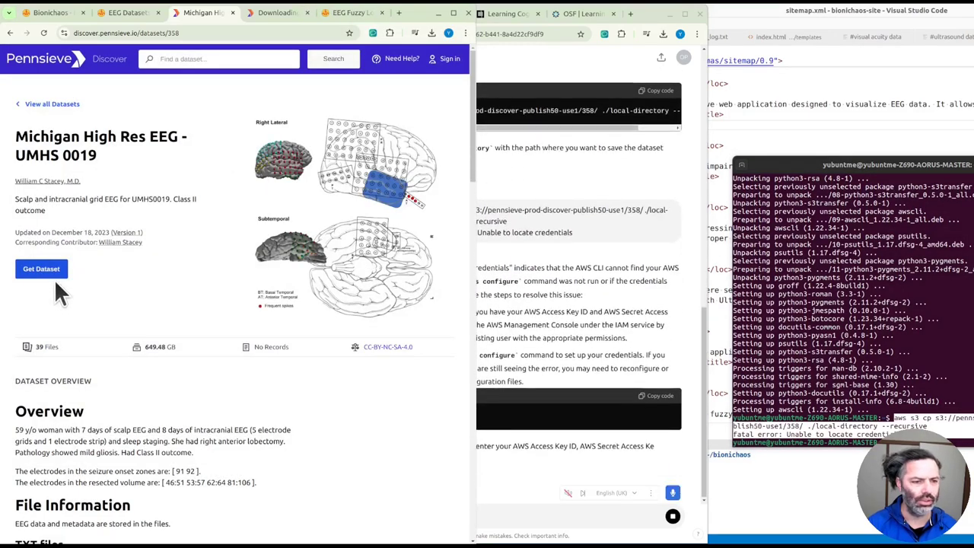
click(54, 274)
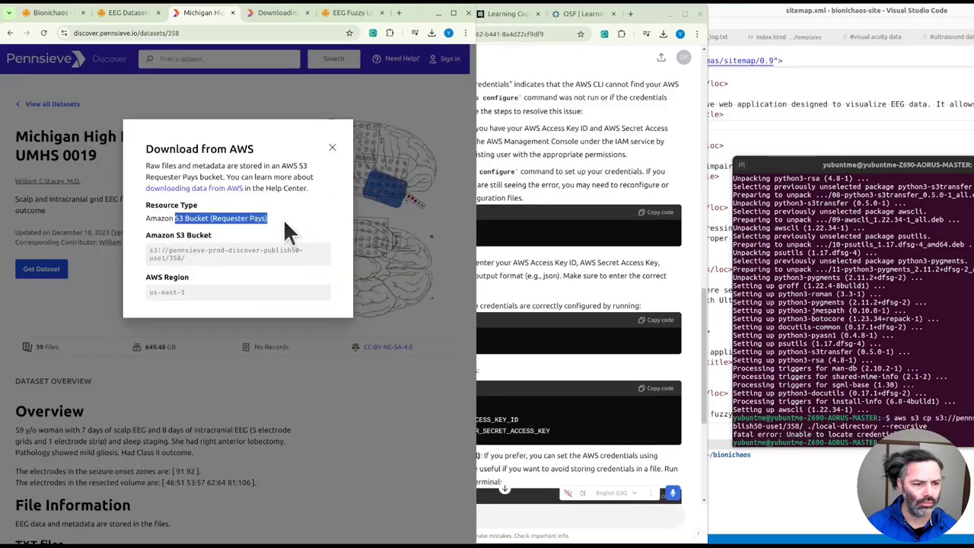
click(244, 215)
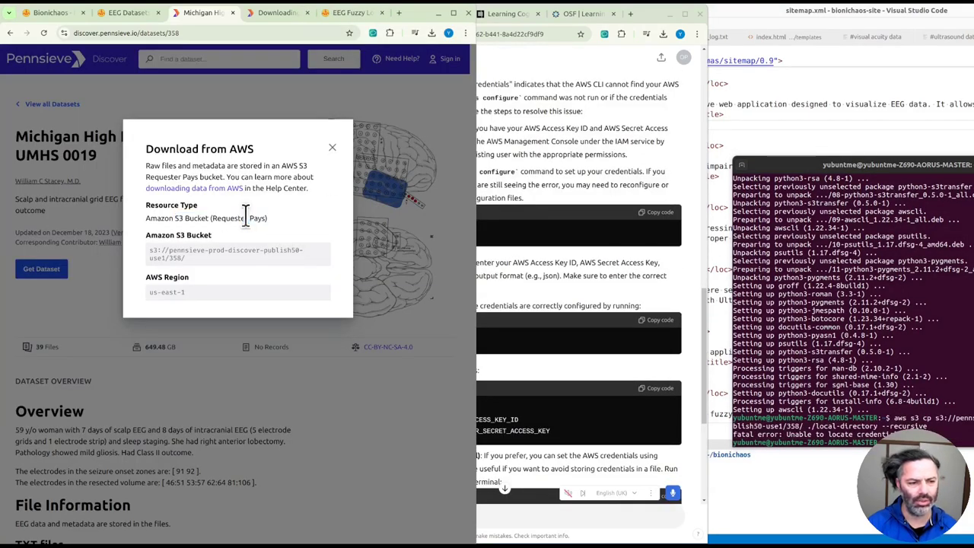
triple_click(245, 215)
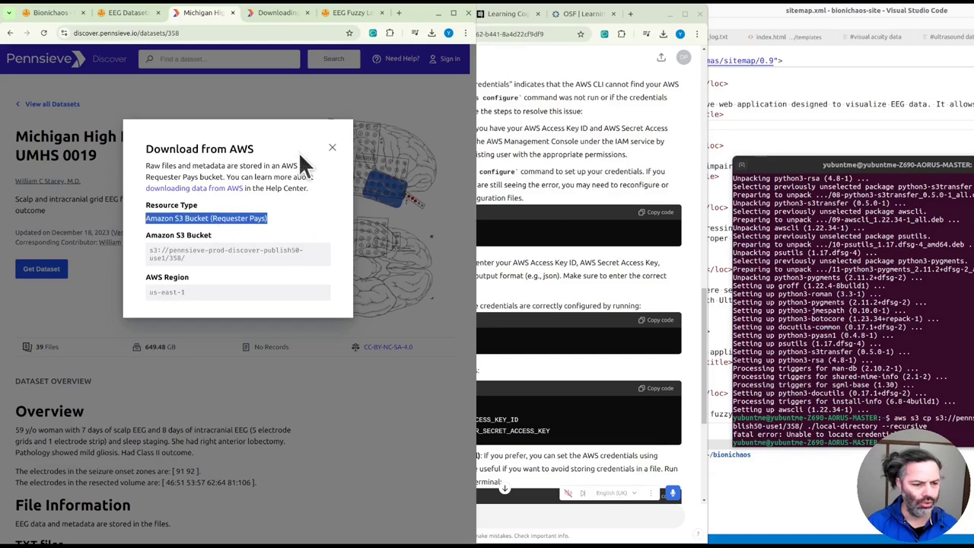
click(550, 462)
- Close the AWS details and scroll the 33-item files list to UMHS-0019-0003.day-05.dat
scroll(527, 423, down, 3)
click(285, 107)
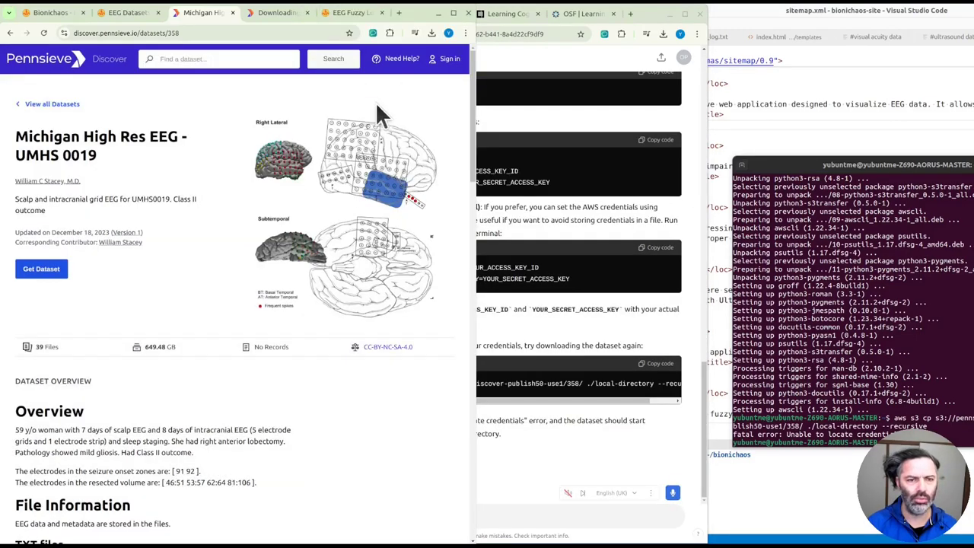
scroll(366, 168, down, 5)
scroll(361, 211, down, 10)
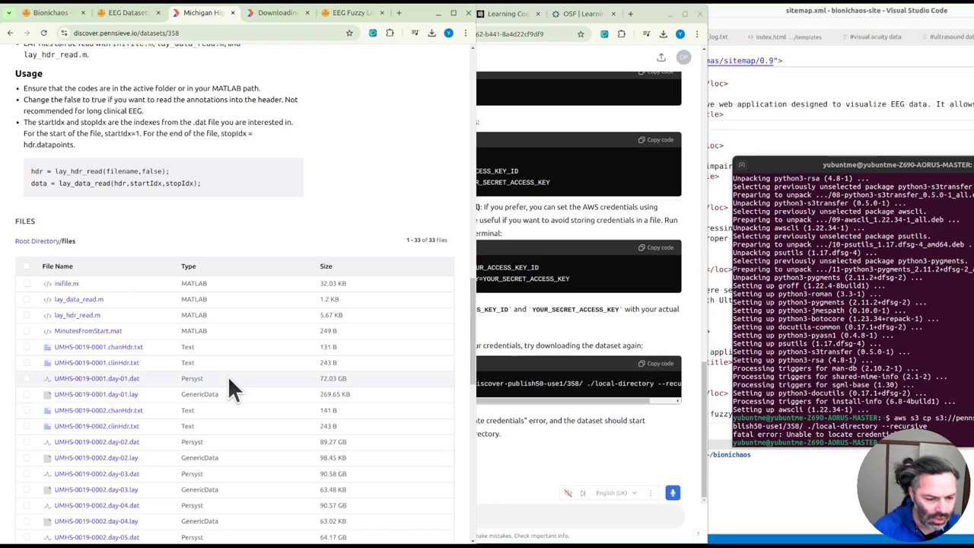
scroll(164, 376, down, 1)
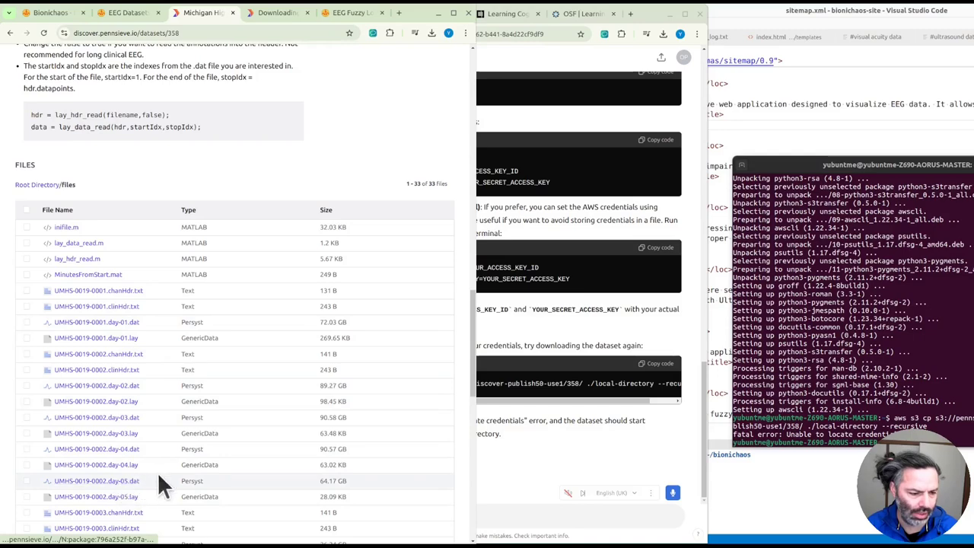
scroll(166, 472, down, 1)
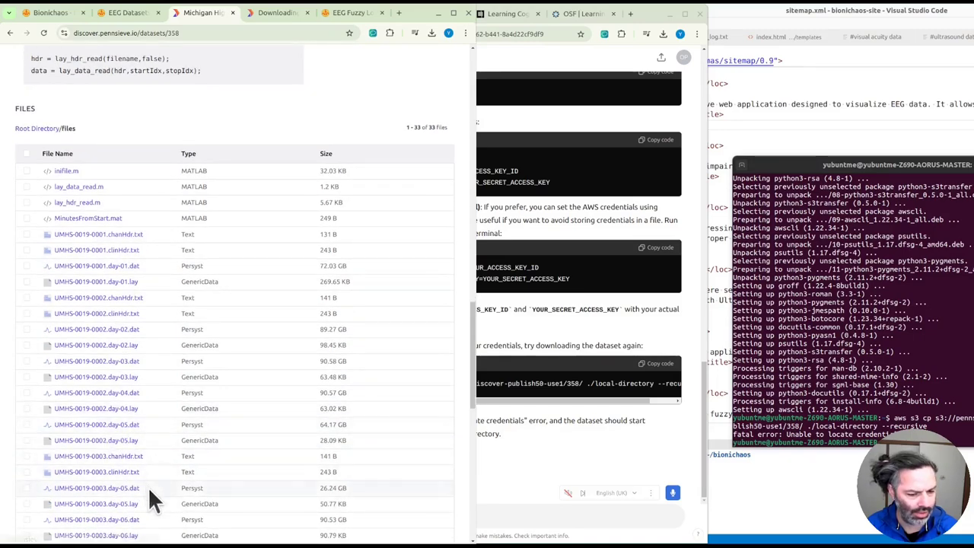
scroll(142, 491, down, 1)
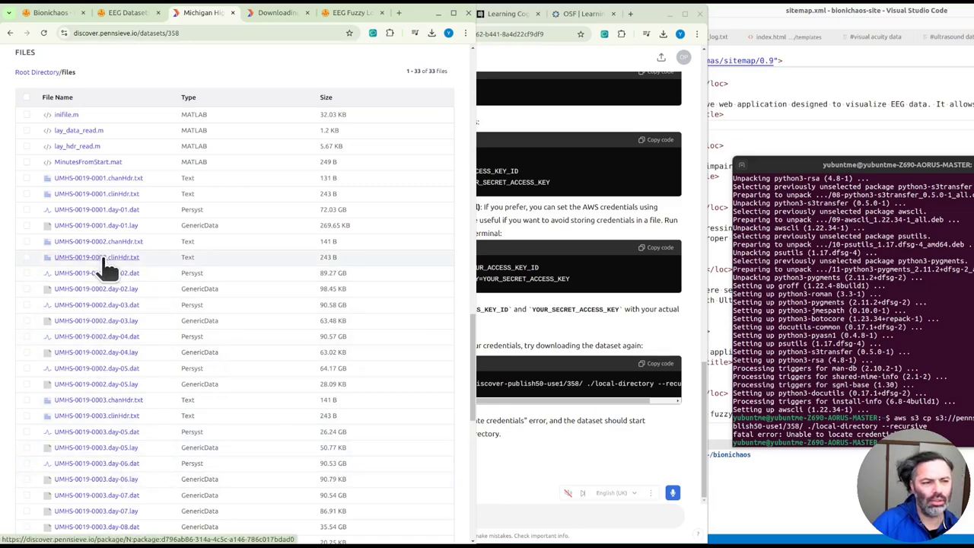
scroll(103, 268, down, 3)
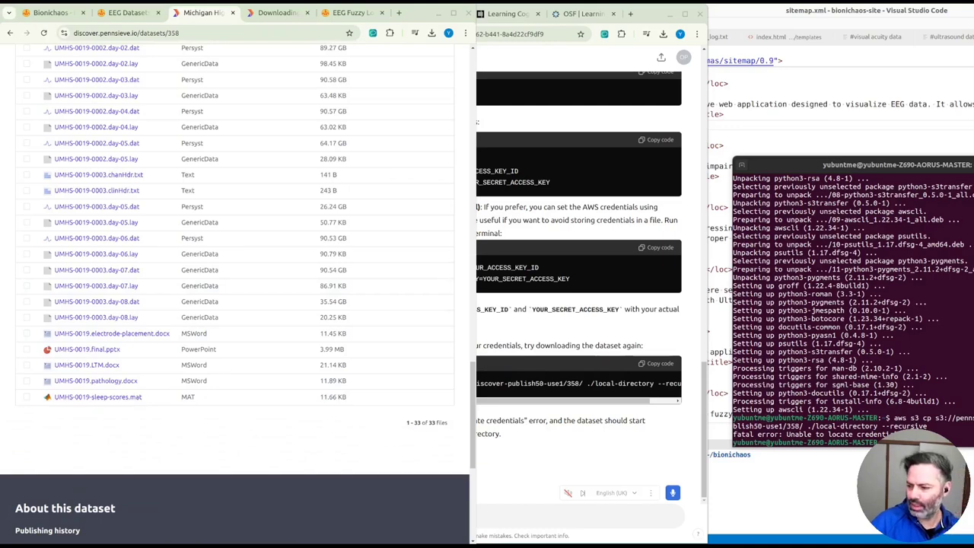
scroll(149, 342, up, 3)
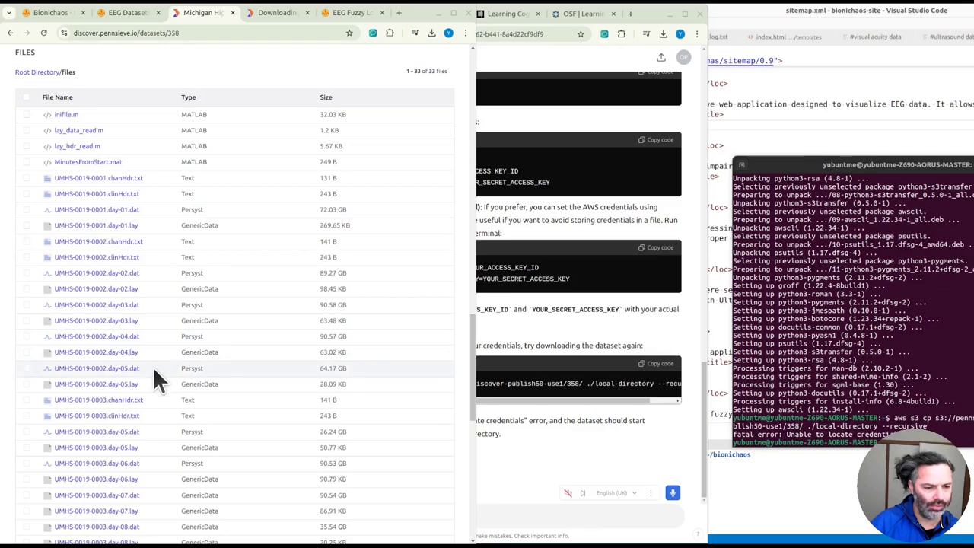
- Open the day-05.dat file page, dismiss the downloads list and sign-in prompt, and switch windows
click(135, 432)
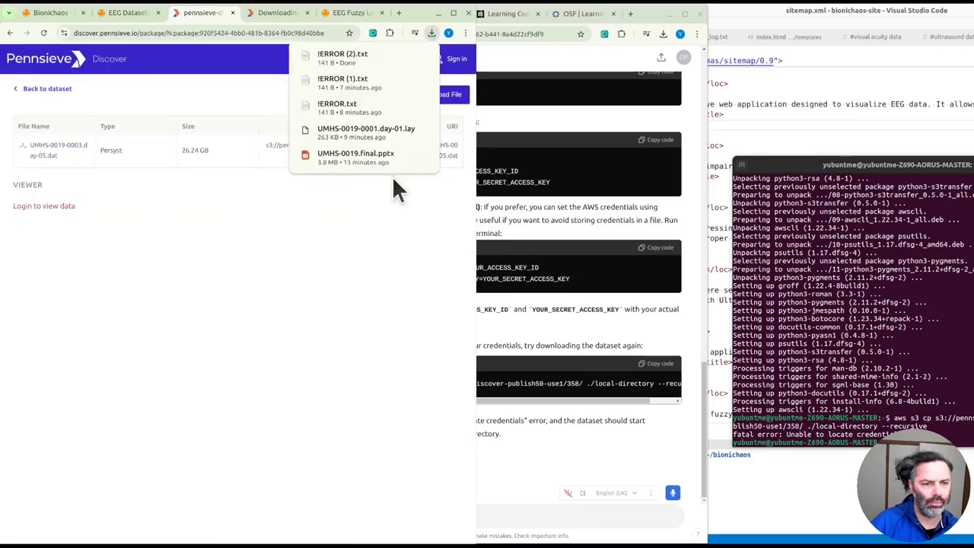
click(392, 175)
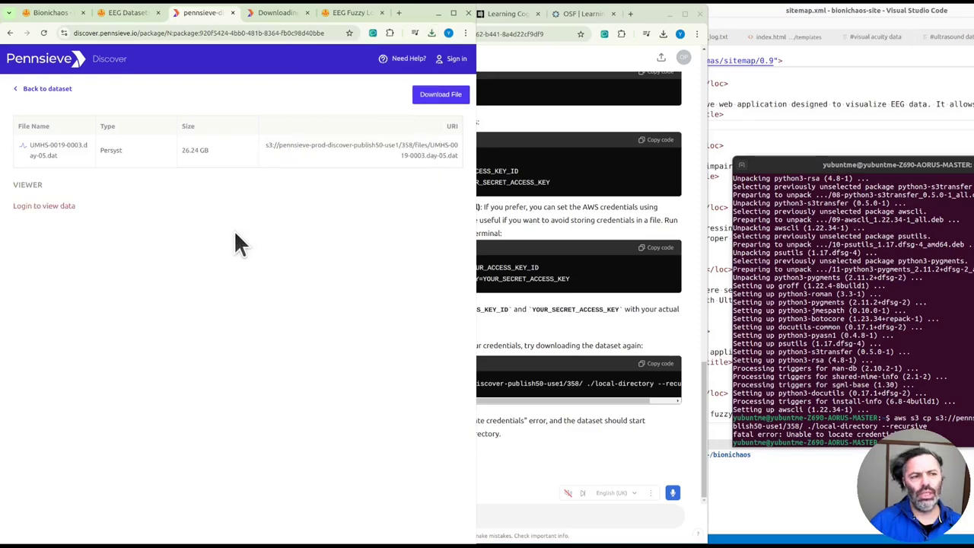
click(455, 59)
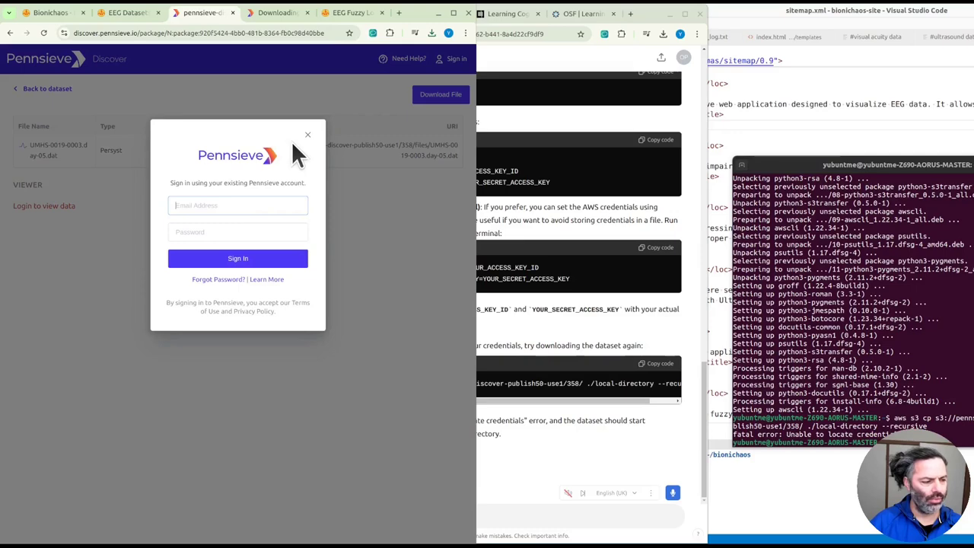
click(308, 135)
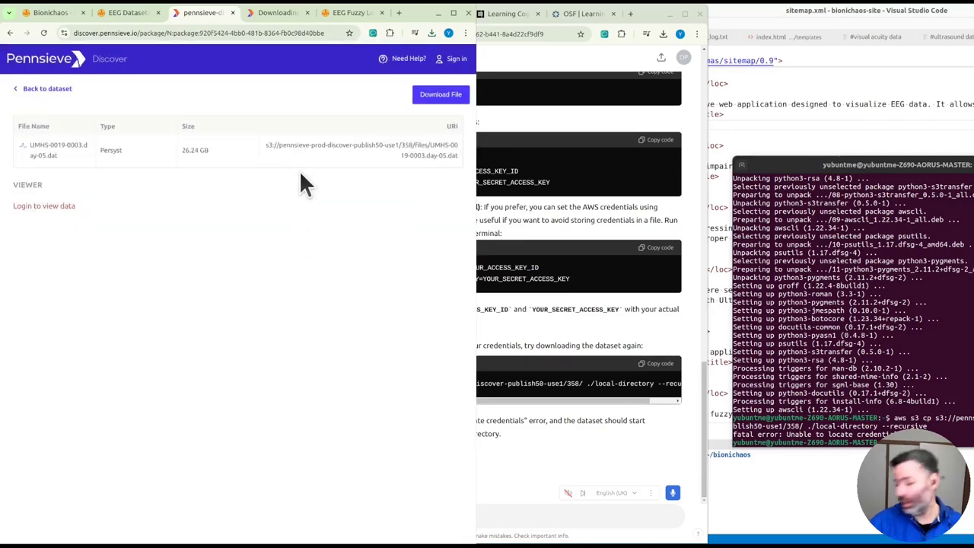
key(alt+Tab)
click(207, 152)
- Highlight the in-browser size note, Prerequisites, and AWS account passages in Pennsieve's download guide
key(ctrl+Tab)
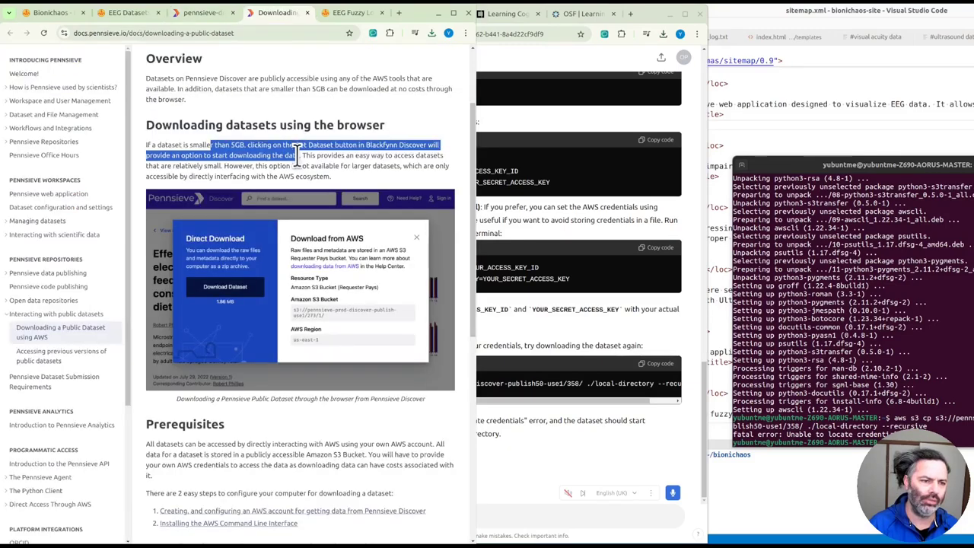
drag(262, 146, 339, 144)
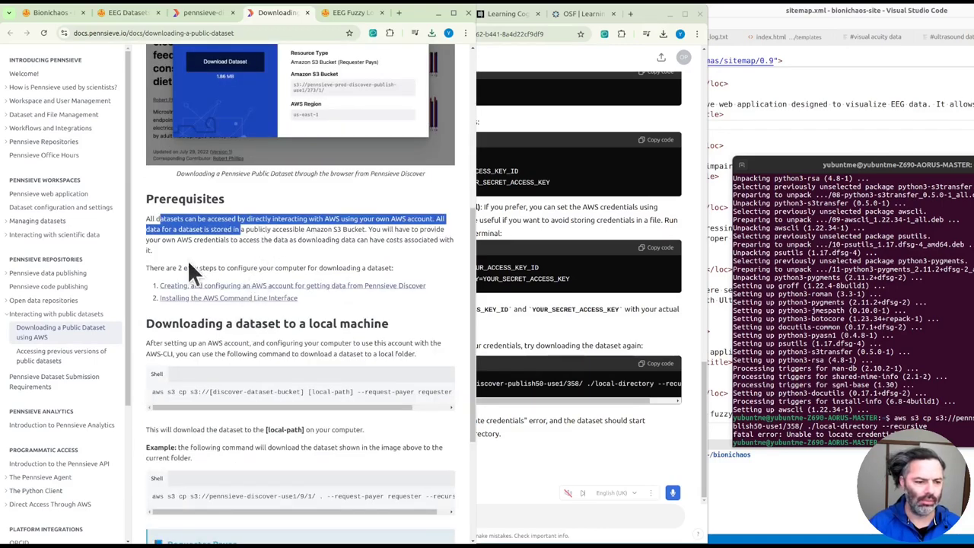
drag(219, 268, 282, 270)
scroll(282, 270, down, 1)
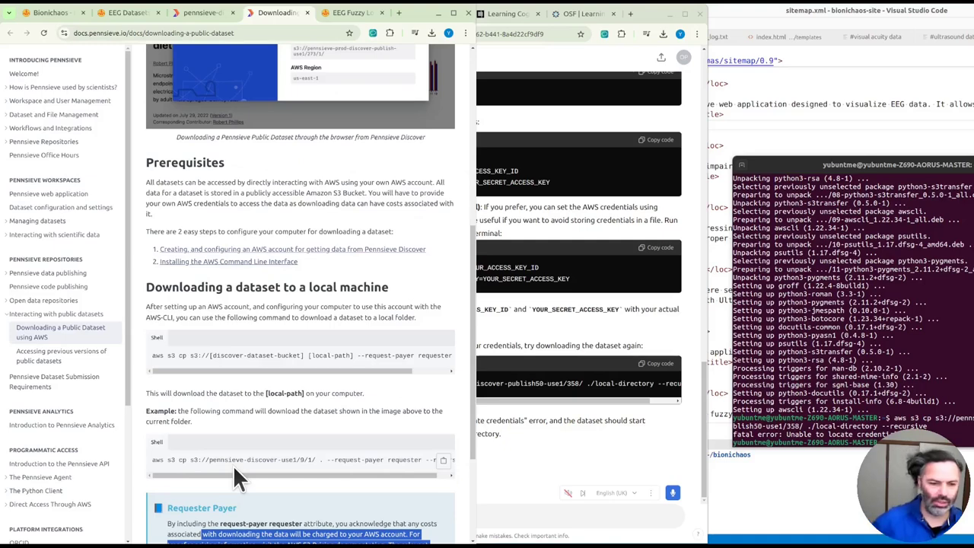
click(232, 312)
drag(232, 312, 282, 309)
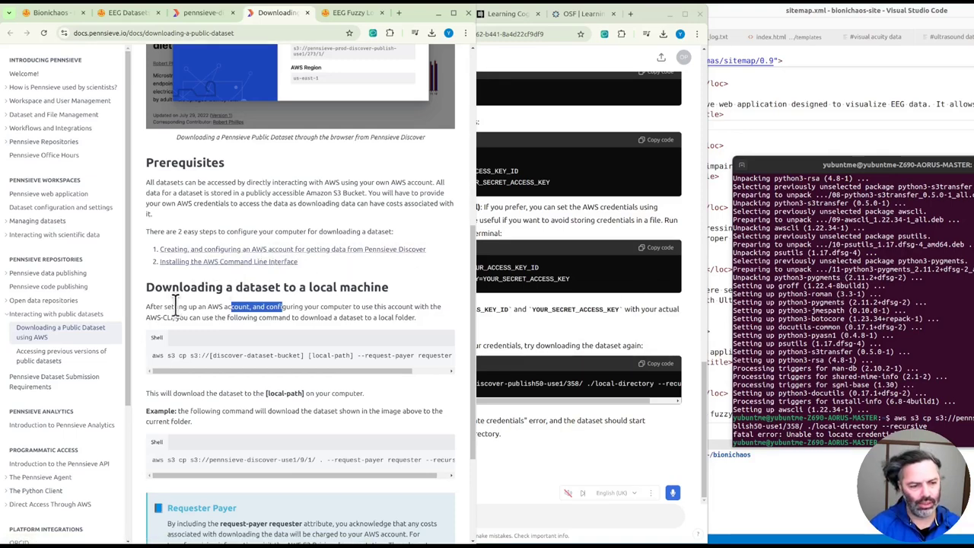
- Follow the AWS-account guide link to a 404, go back, and return to the day-05.dat file page
click(243, 257)
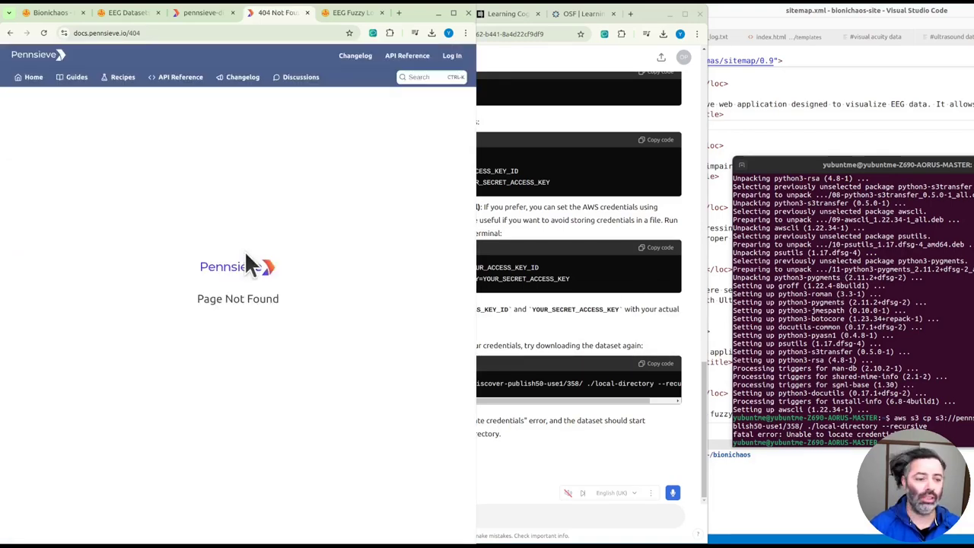
click(10, 34)
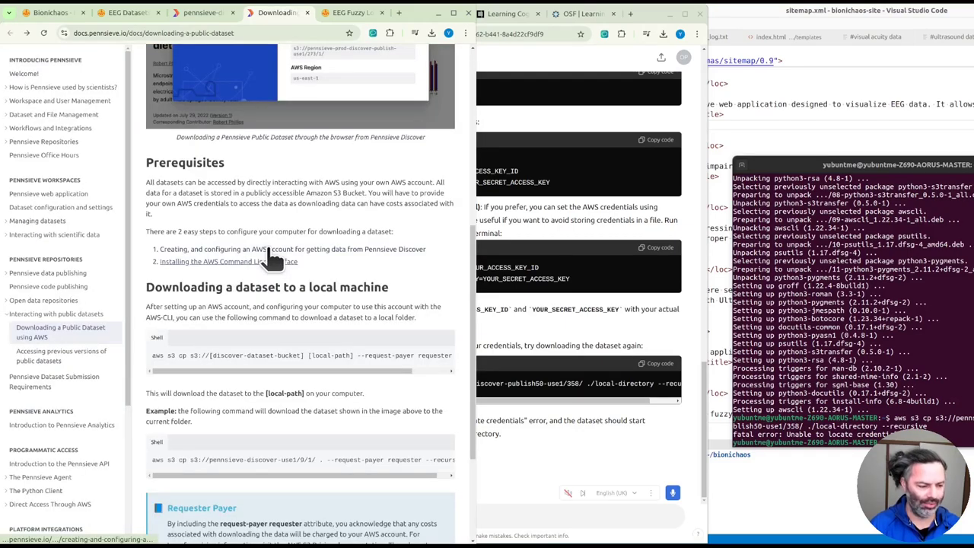
click(203, 13)
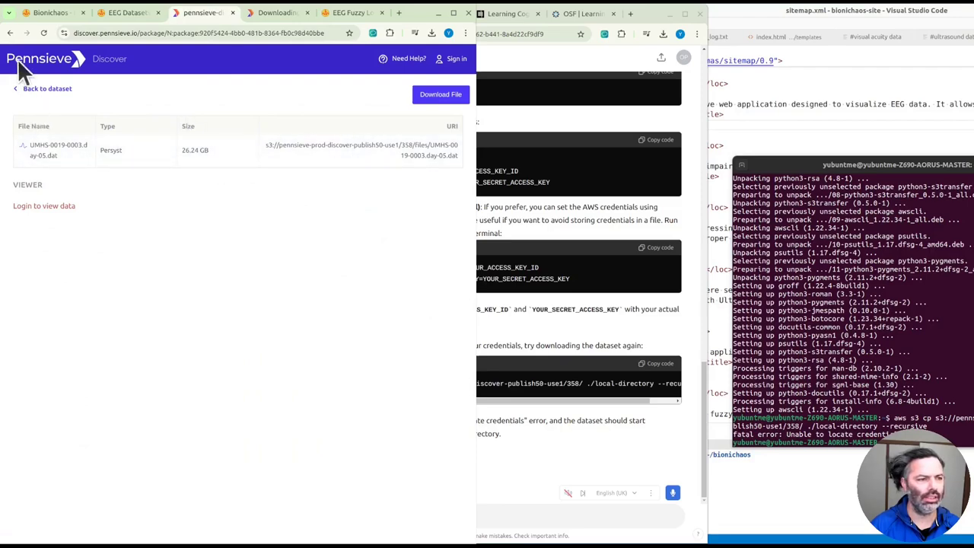
- Leave the UMHS 0019 files for the EEG search results and scroll through the listed datasets
click(10, 33)
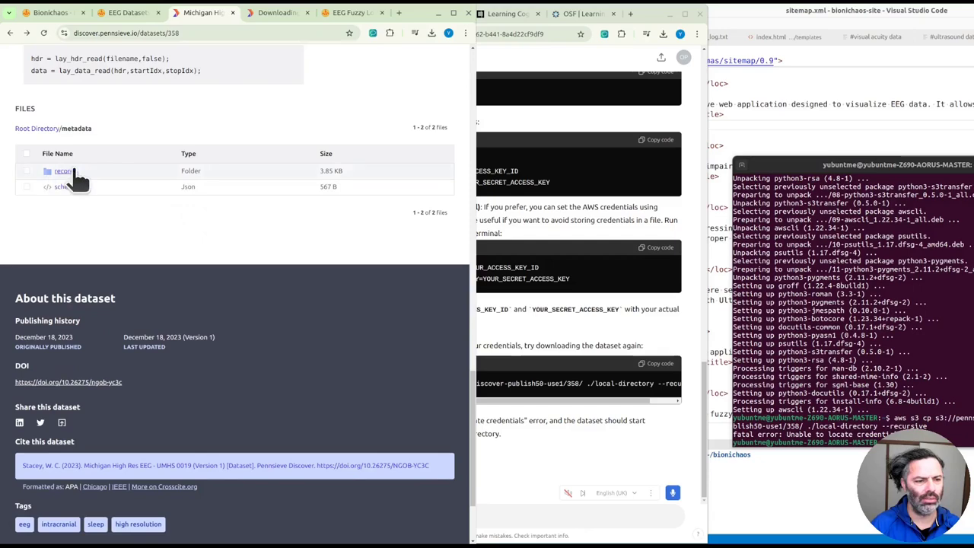
click(36, 126)
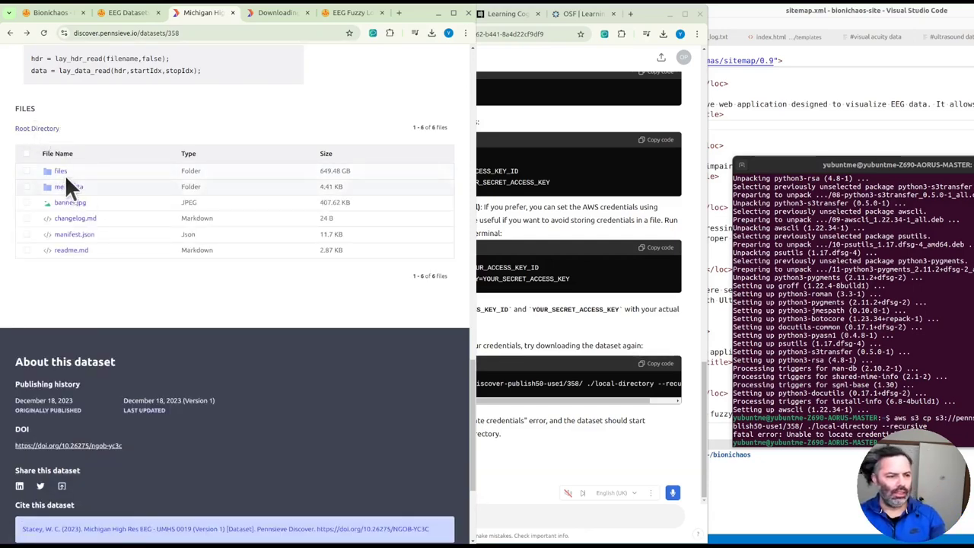
key(alt+Left)
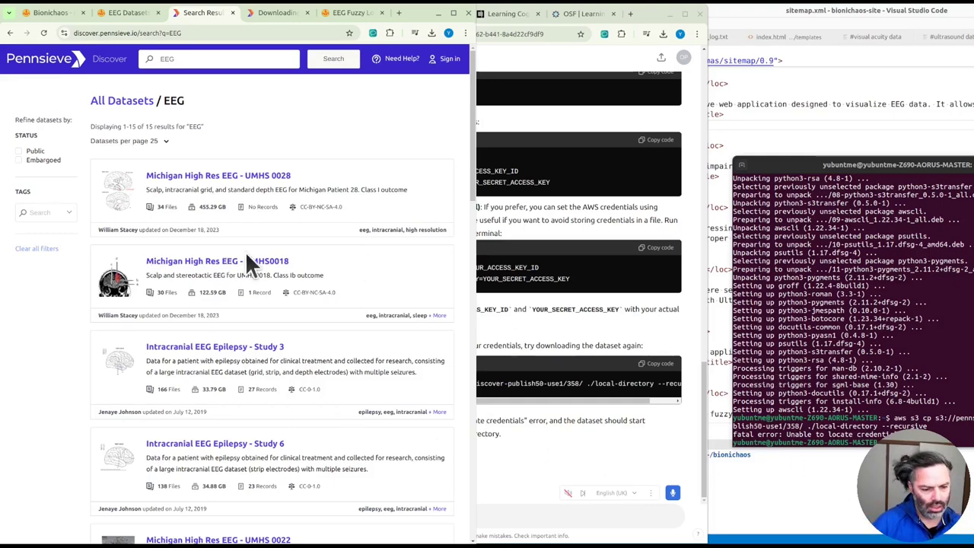
scroll(246, 256, down, 2)
scroll(245, 252, up, 2)
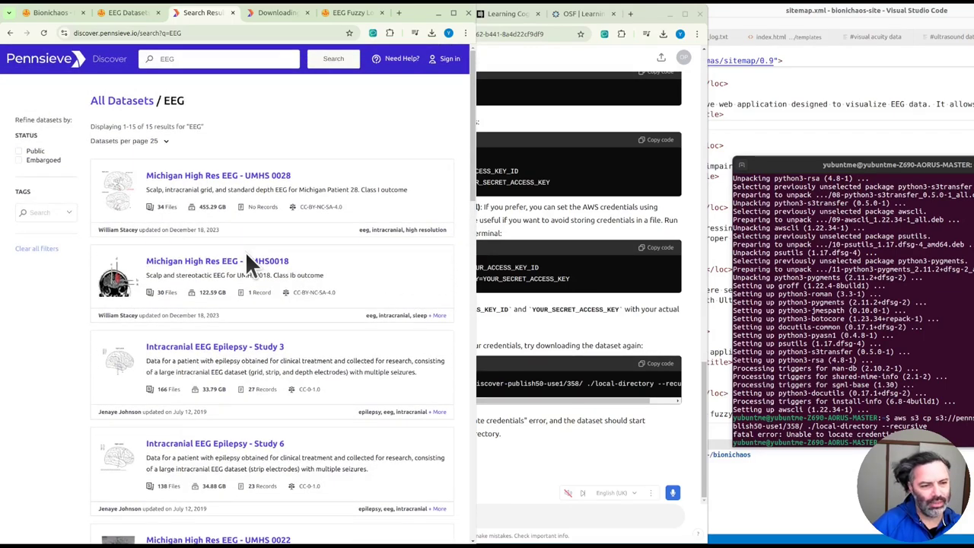
scroll(246, 260, down, 2)
scroll(246, 260, down, 1)
scroll(246, 260, down, 1)
scroll(245, 253, down, 3)
scroll(245, 253, down, 4)
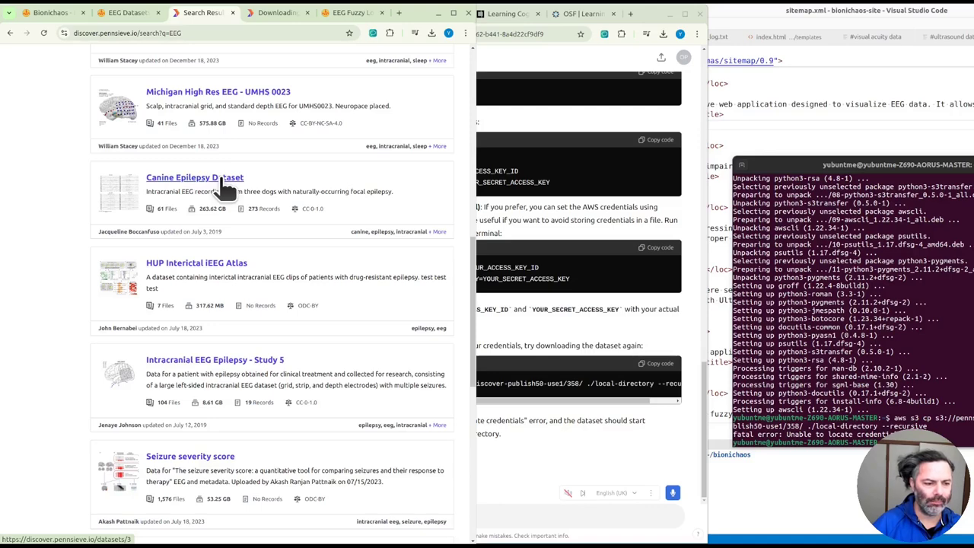
- Open Canine Epilepsy Dataset > packages > Dog 3 and download LEFT_05.mef
click(225, 187)
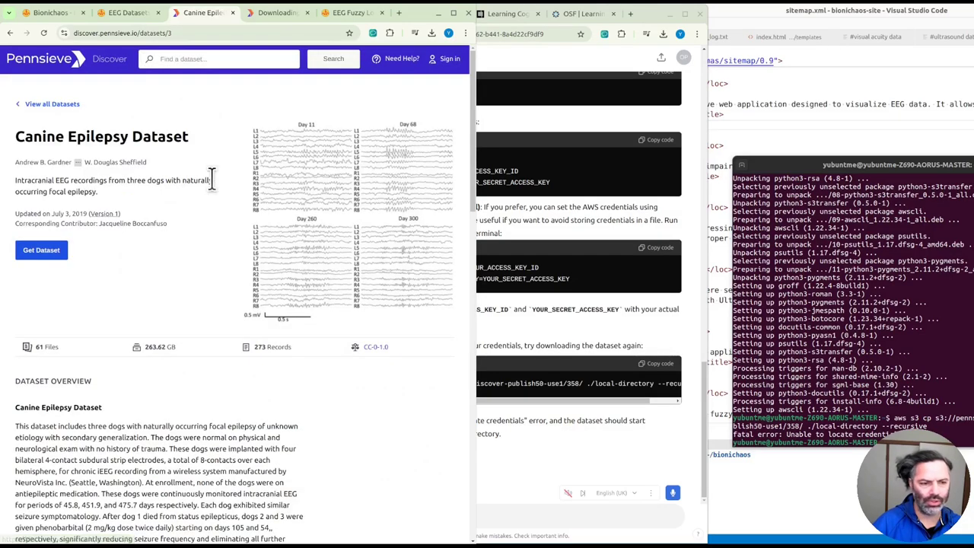
scroll(190, 267, down, 5)
scroll(192, 281, down, 6)
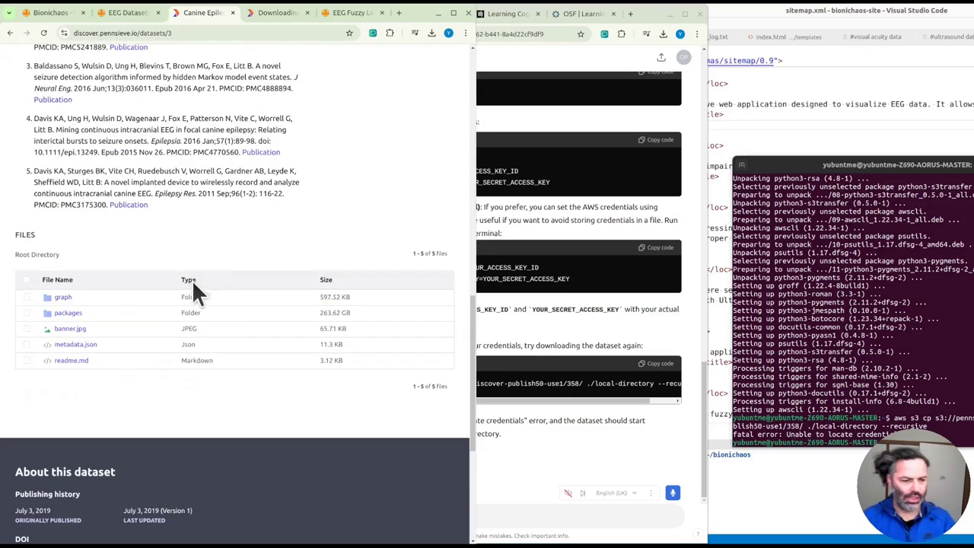
click(65, 312)
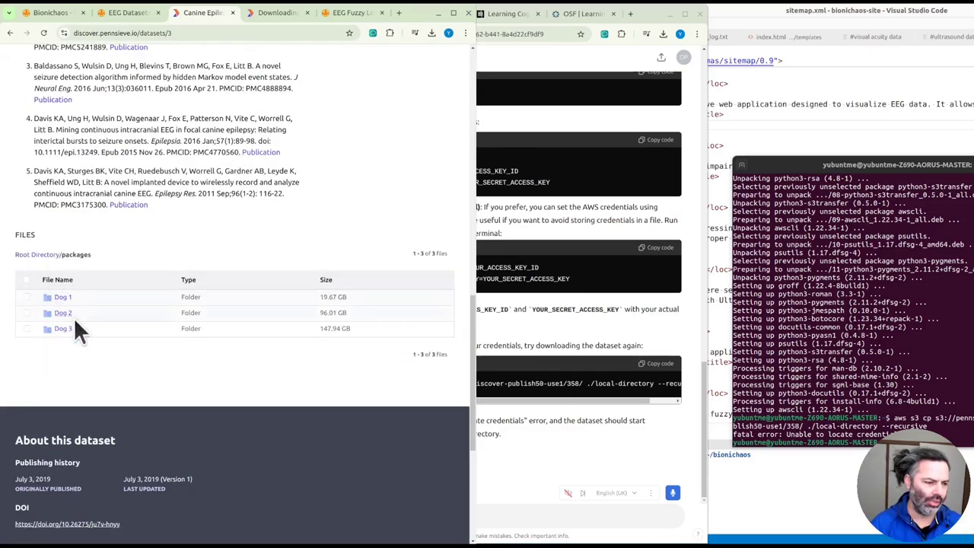
click(63, 328)
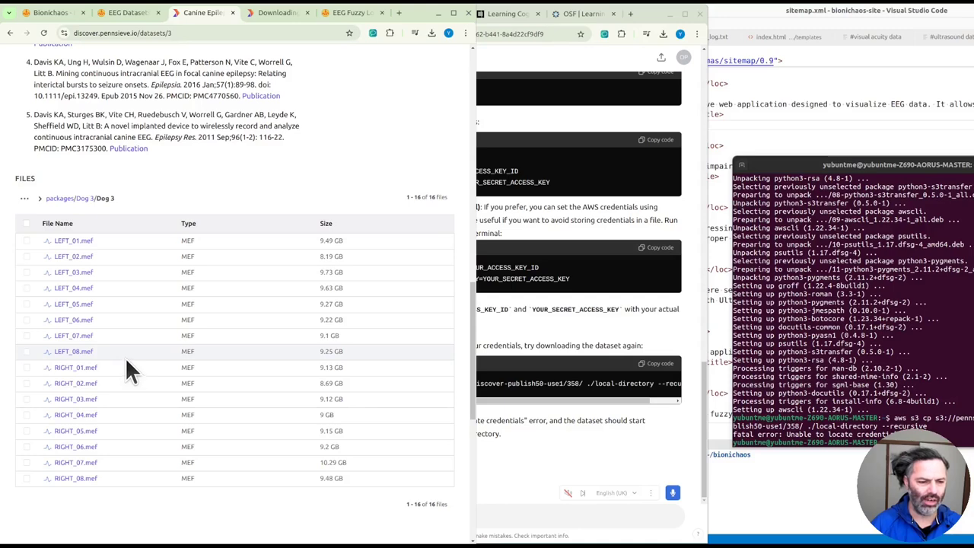
click(433, 97)
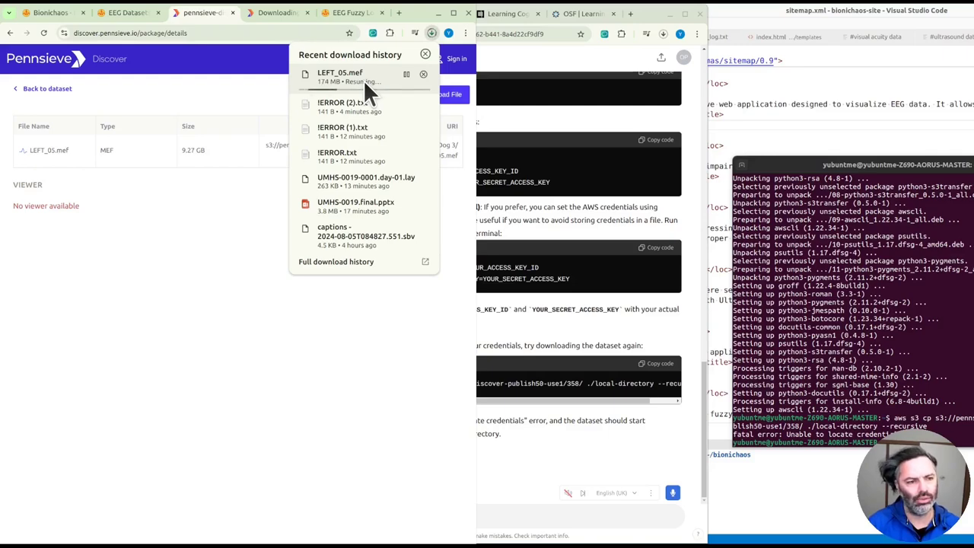
- Go back to the dataset and select the overview text describing the dogs' intracranial EEG recordings
click(345, 15)
click(185, 14)
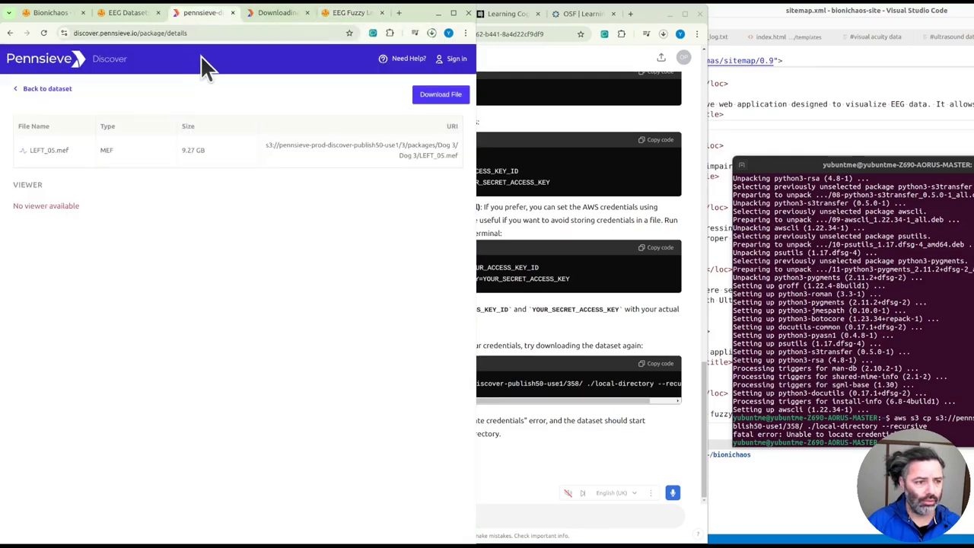
key(alt+Left)
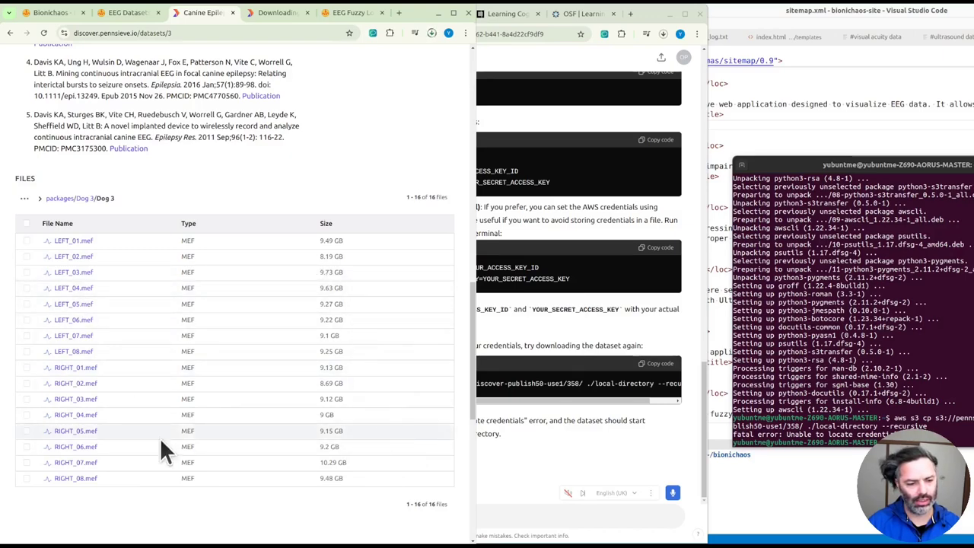
scroll(130, 365, up, 7)
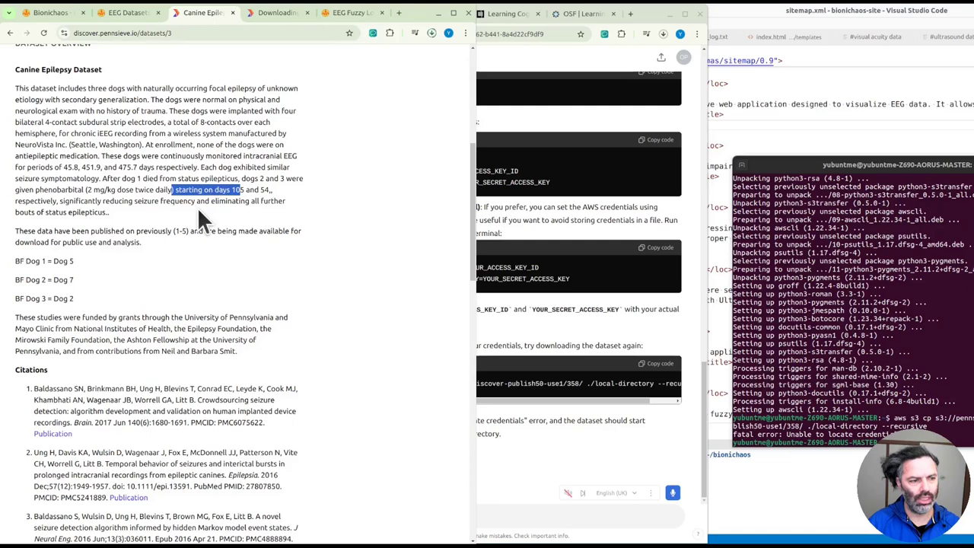
drag(127, 122, 232, 143)
click(107, 163)
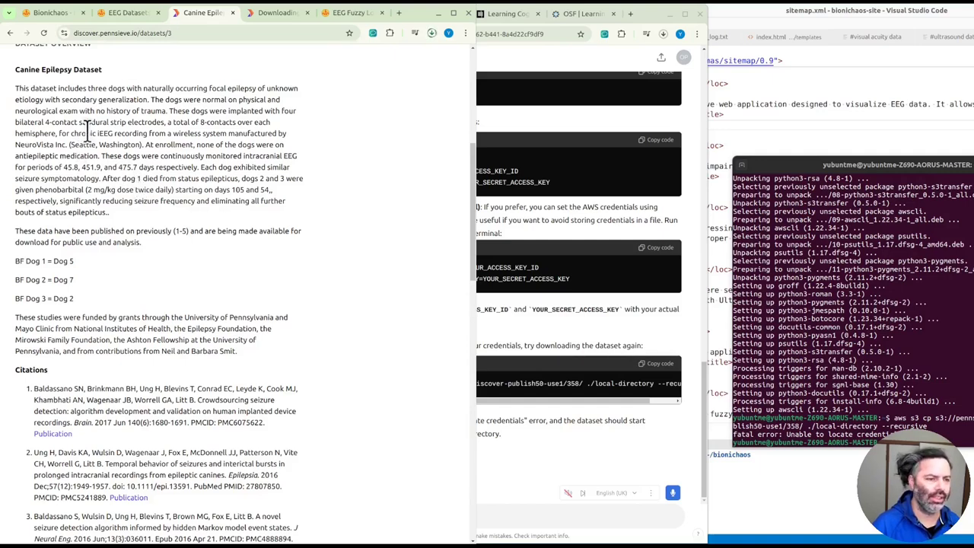
mouse_move(87, 124)
mouse_down()
mouse_move(232, 200)
mouse_move(239, 223)
mouse_up()
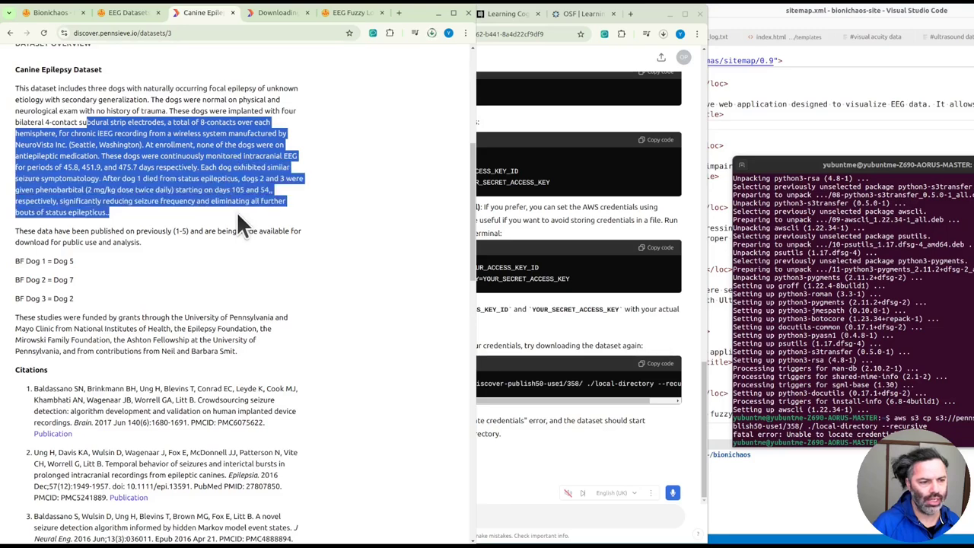
- Switch to the BioniChaos home page and scroll its tool cards past EEG Spectrogram to EEG Noise Removal
click(120, 11)
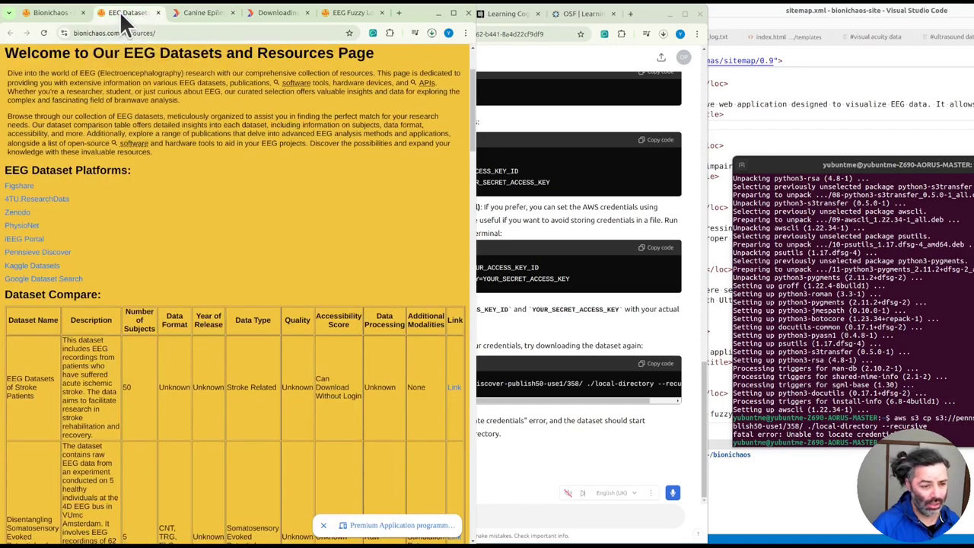
click(58, 11)
scroll(222, 271, down, 5)
scroll(251, 278, down, 5)
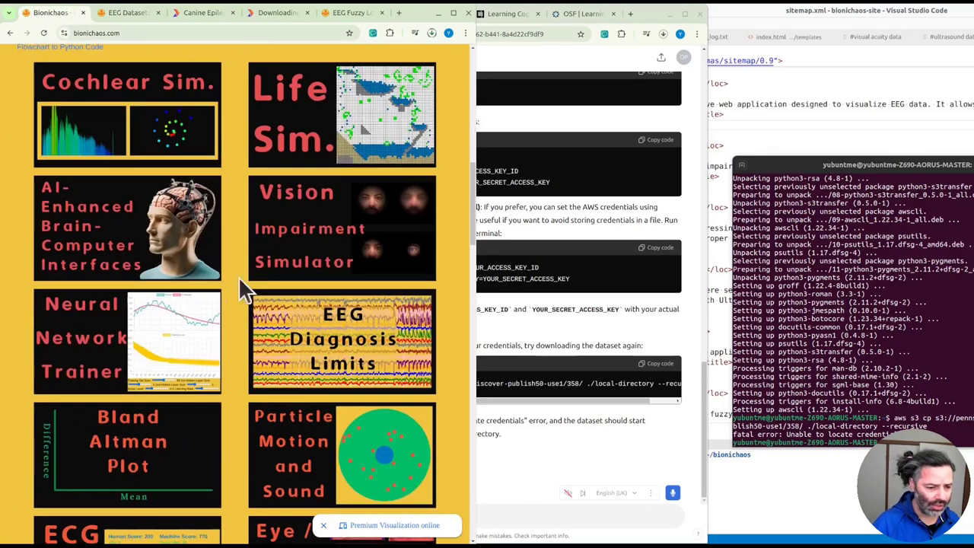
scroll(315, 365, down, 1)
scroll(322, 450, down, 3)
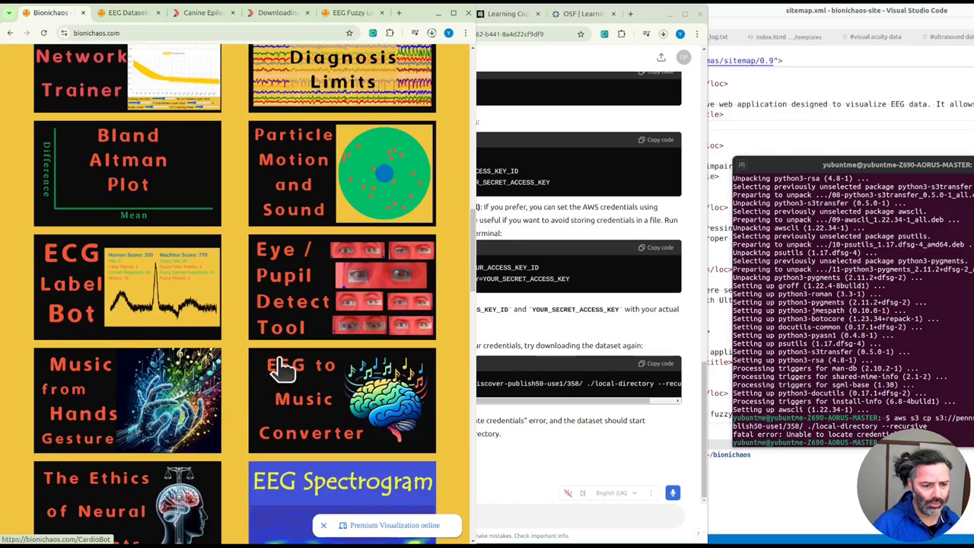
scroll(315, 397, down, 3)
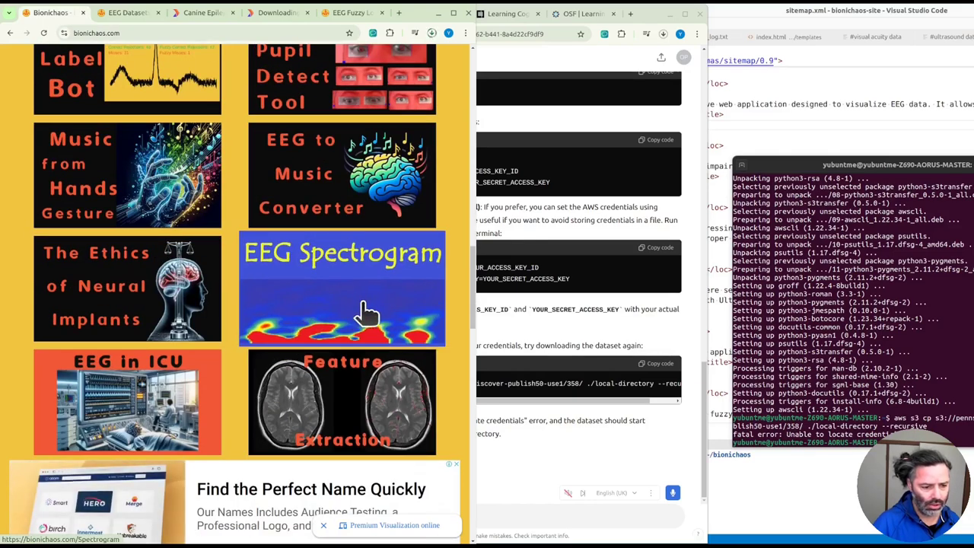
scroll(312, 399, down, 2)
scroll(316, 343, down, 3)
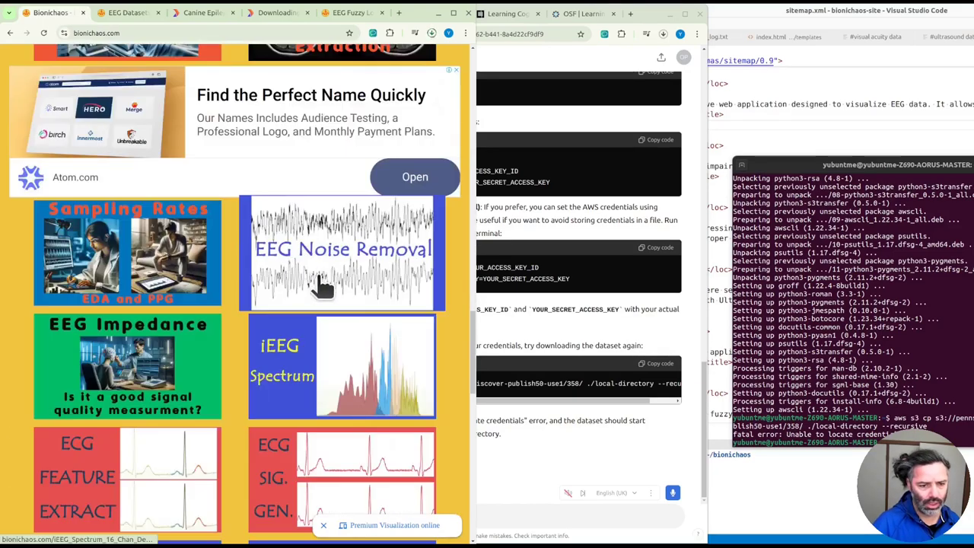
scroll(326, 283, down, 2)
scroll(335, 228, up, 1)
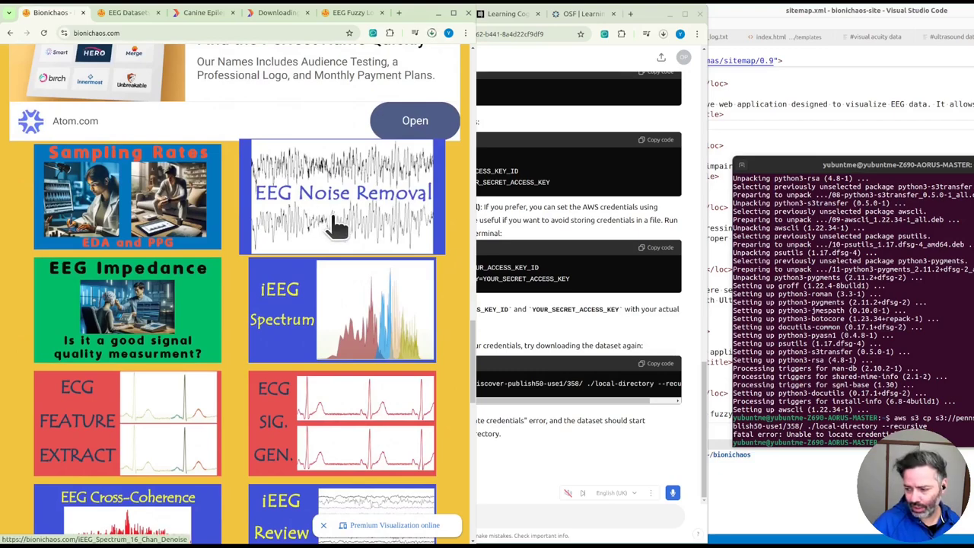
- Ask ChatGPT whether the HCP sample data downloads without registration or login
scroll(308, 219, down, 2)
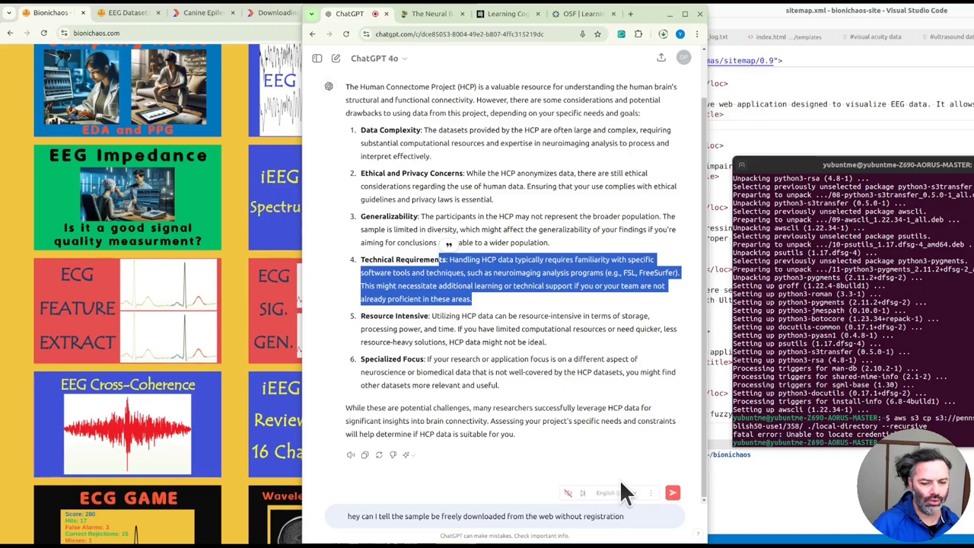
click(673, 495)
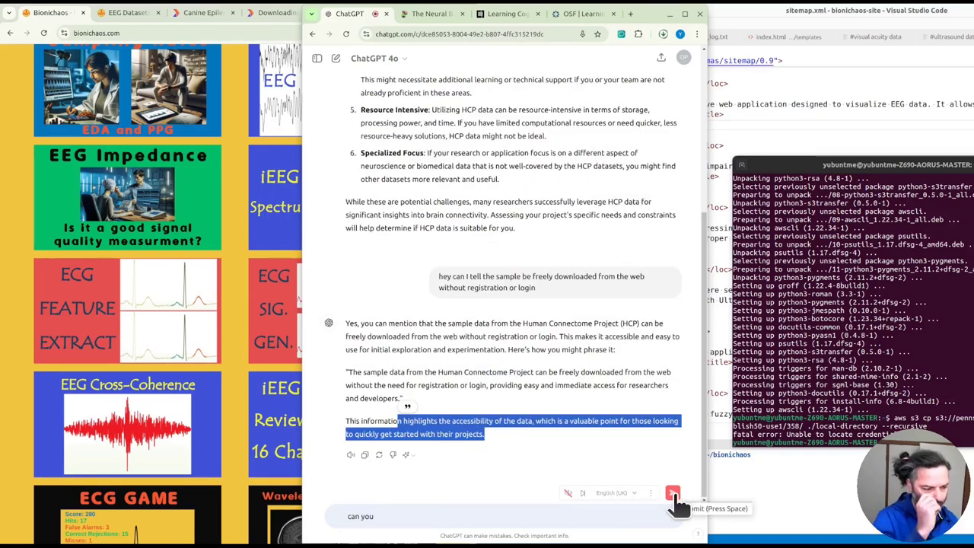
click(673, 495)
click(276, 13)
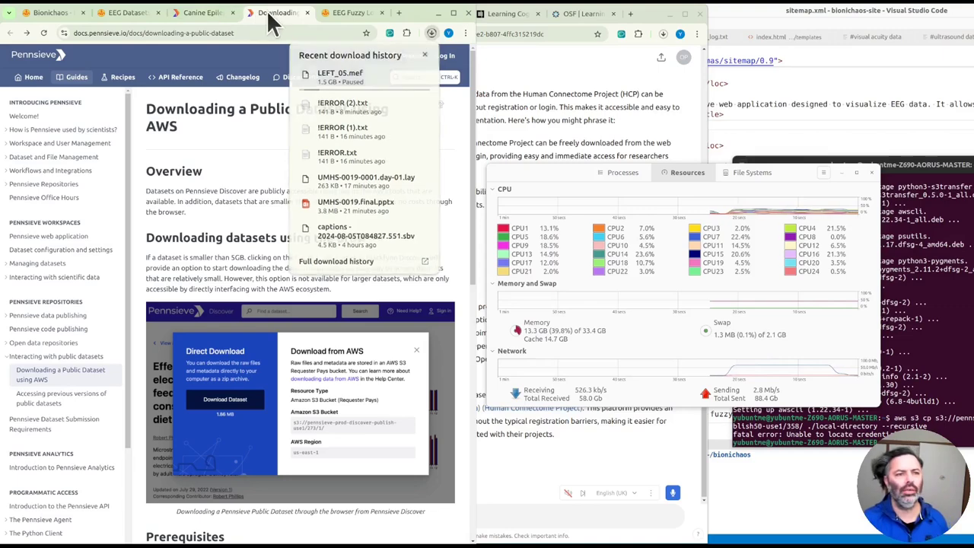
- Close the Pennsieve Docs tab, reread the Canine Epilepsy overview, then bring up the HCP registry page
click(306, 13)
click(196, 11)
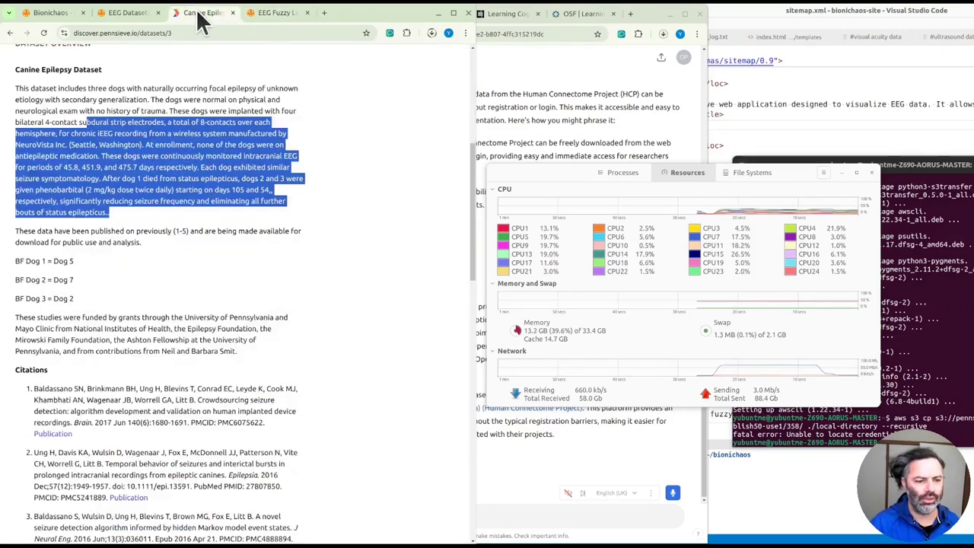
scroll(287, 233, up, 2)
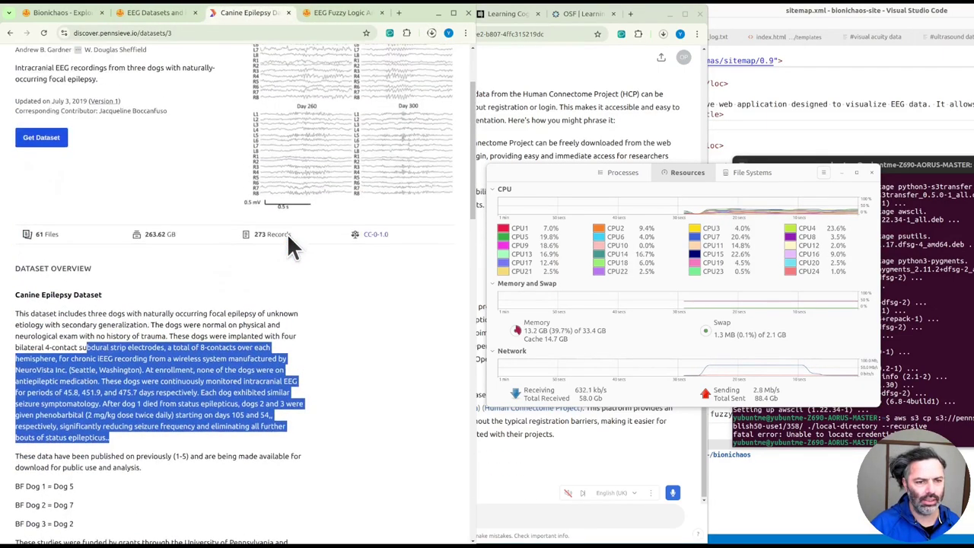
scroll(287, 233, up, 2)
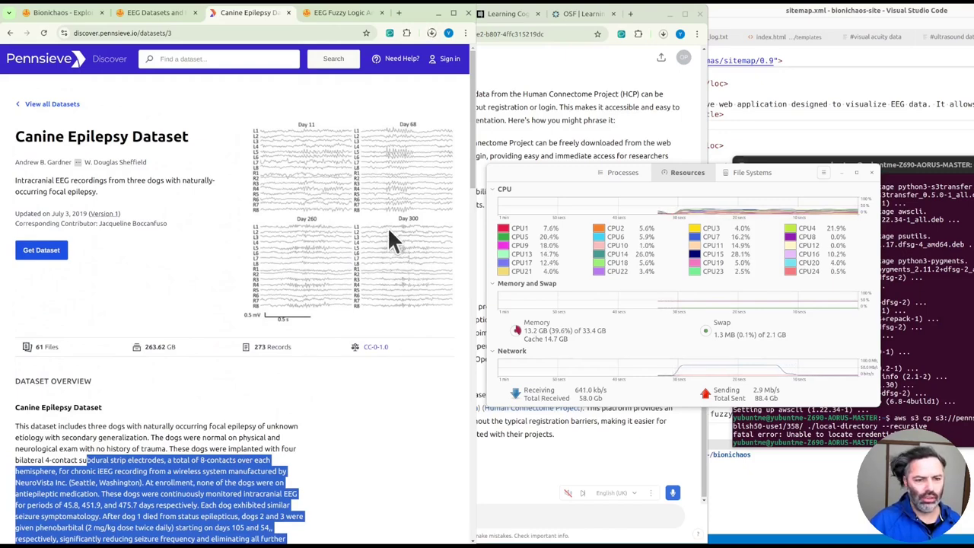
scroll(417, 232, down, 2)
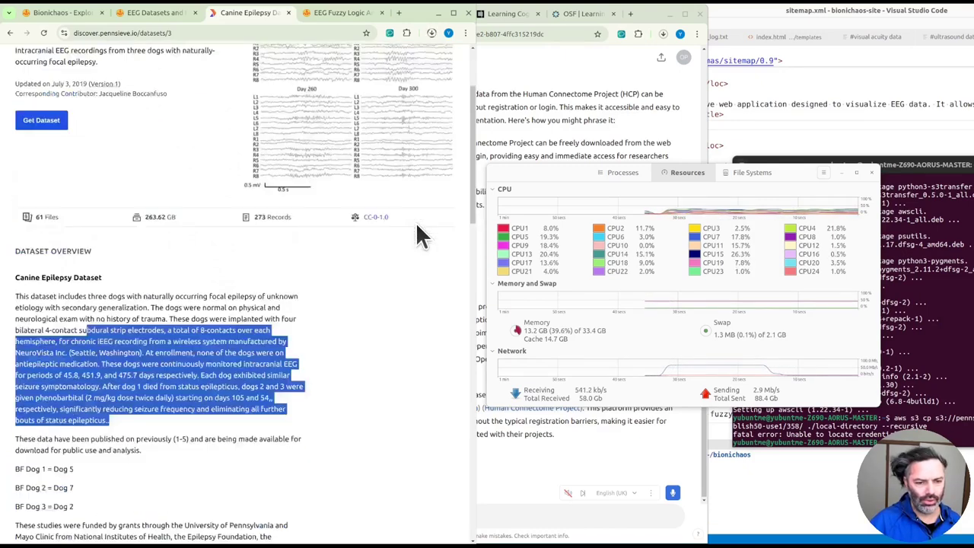
drag(130, 279, 191, 314)
click(163, 338)
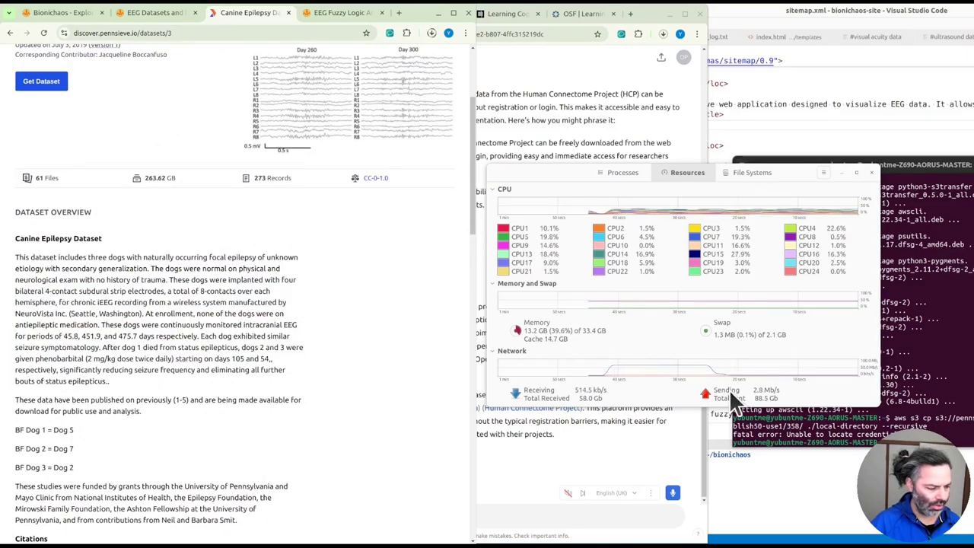
click(473, 23)
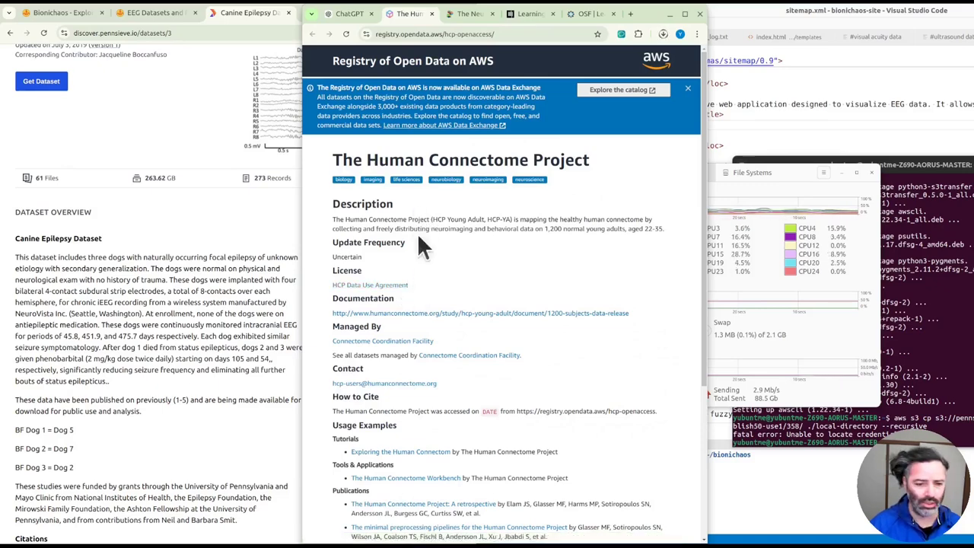
- Confirm HCP's Resources on AWS entry is an S3 Bucket, then bring the EEG datasets table forward
scroll(453, 431, down, 3)
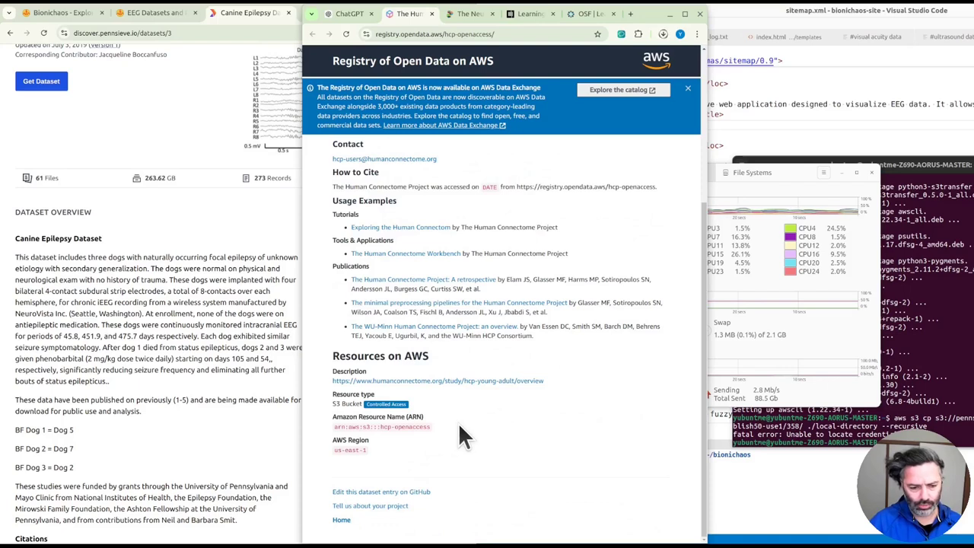
drag(332, 404, 359, 405)
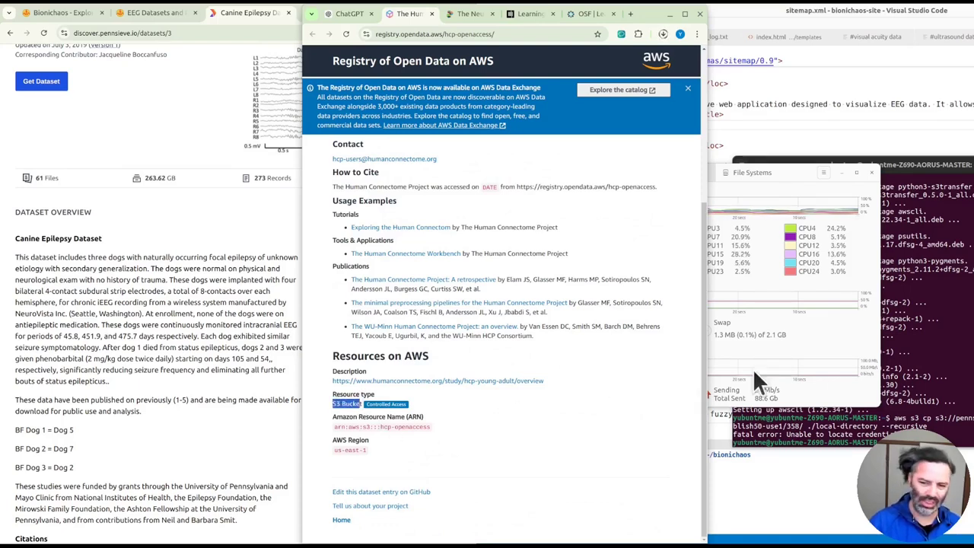
click(871, 172)
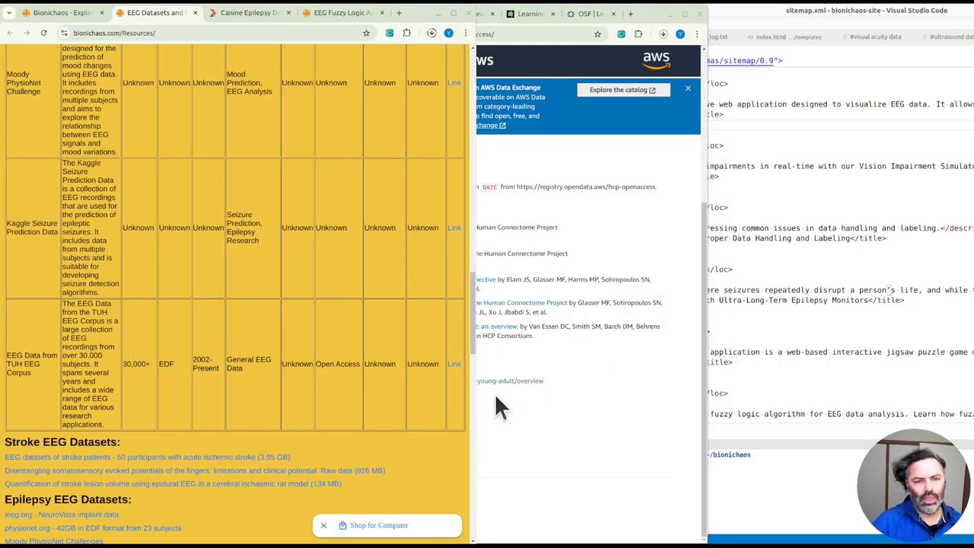
- Scroll up the EEG datasets table and compare it against the HCP registry page
scroll(196, 389, up, 1)
scroll(187, 392, up, 3)
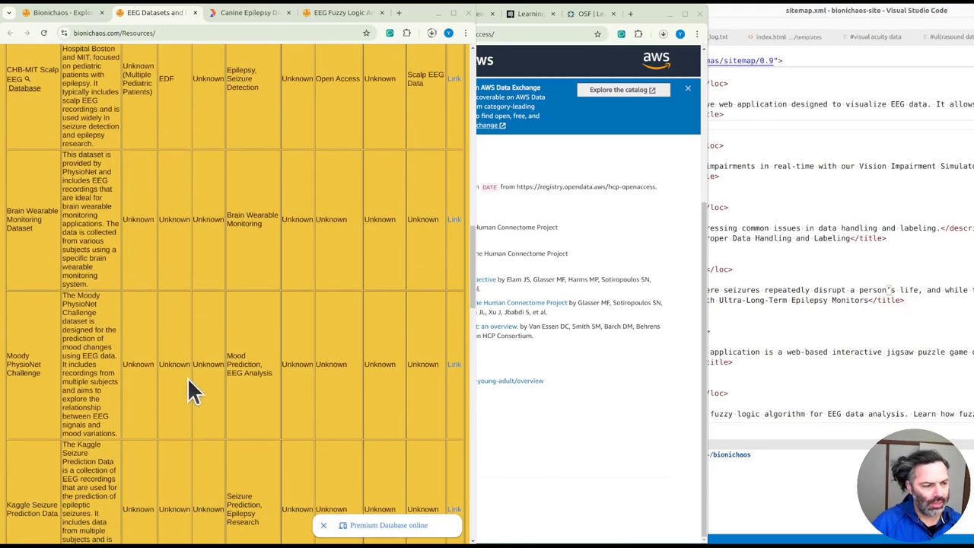
scroll(197, 375, up, 1)
scroll(197, 373, up, 1)
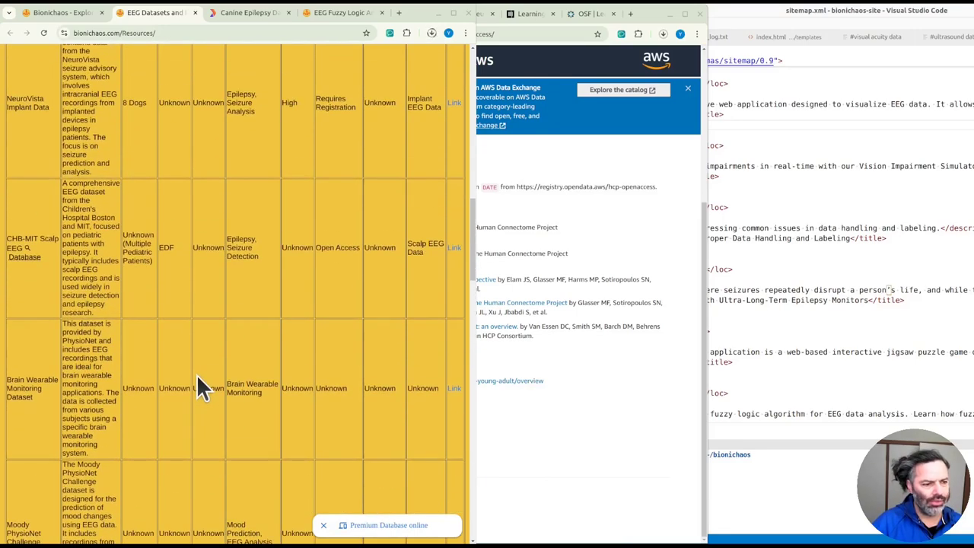
scroll(312, 376, up, 1)
click(649, 425)
scroll(625, 415, up, 1)
scroll(622, 415, up, 2)
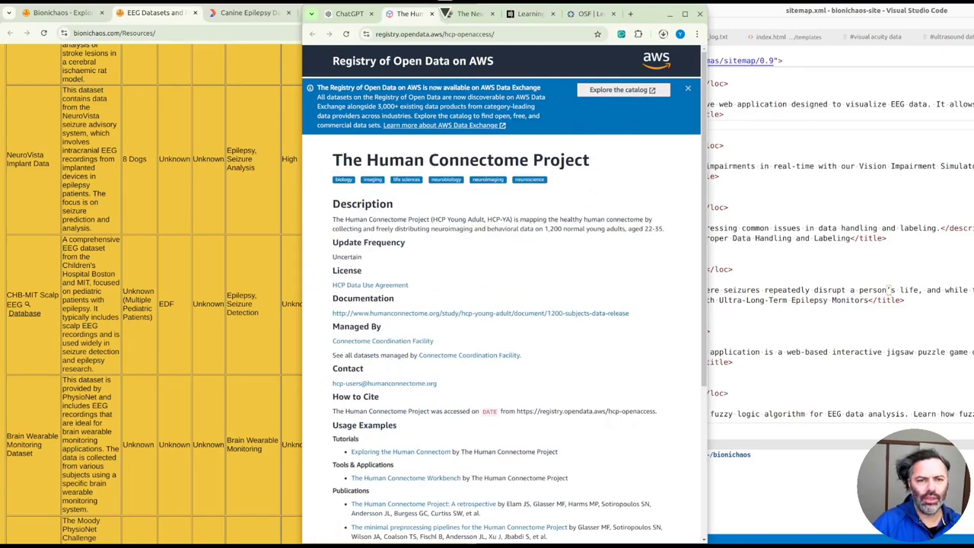
- Reread ChatGPT's HCP answer, then return to the EEG datasets table
click(349, 13)
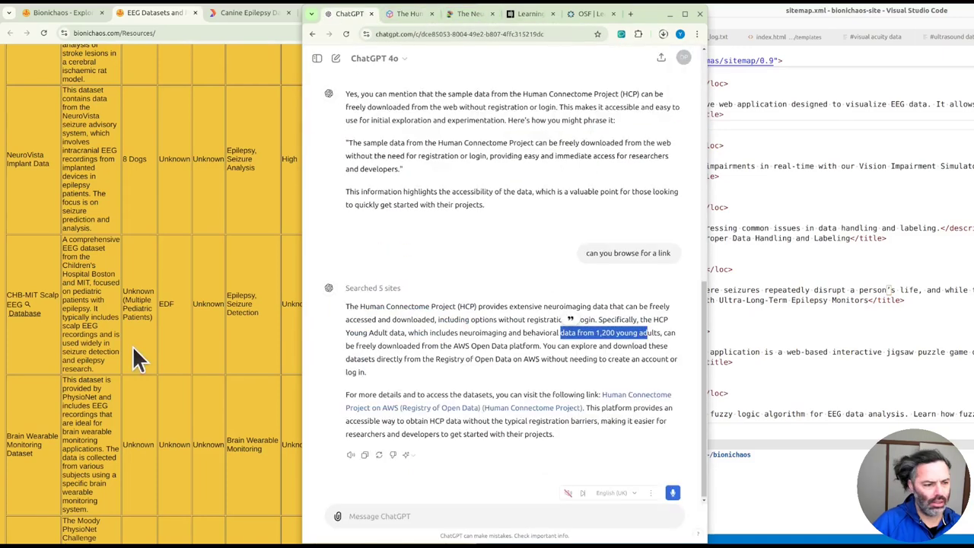
scroll(38, 322, down, 1)
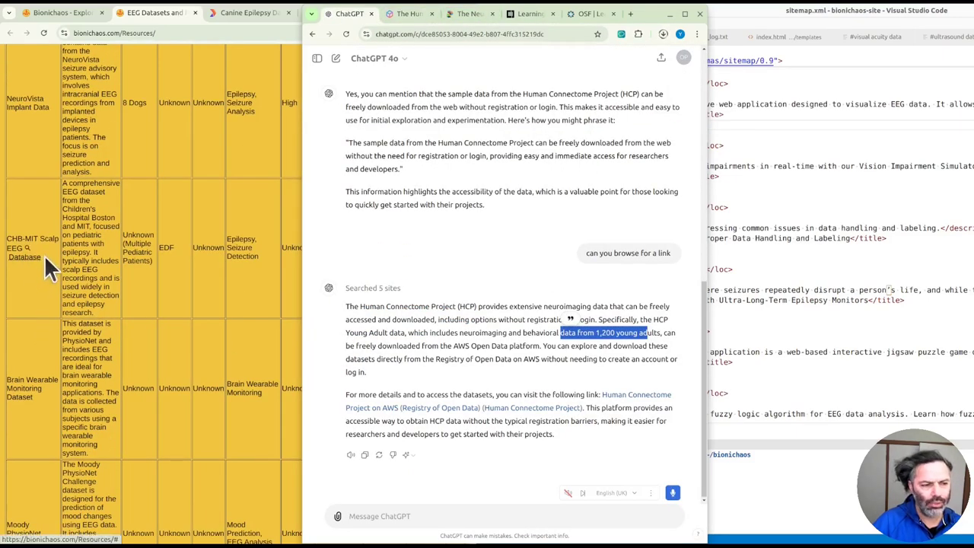
click(160, 290)
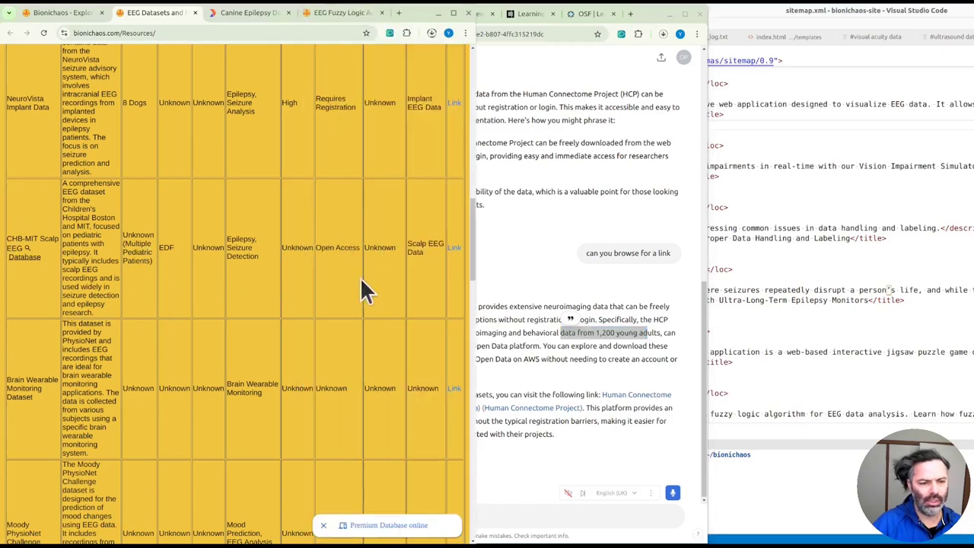
- Open the CHB-MIT link, which hits a PhysioNet 404, and return to the table
click(455, 248)
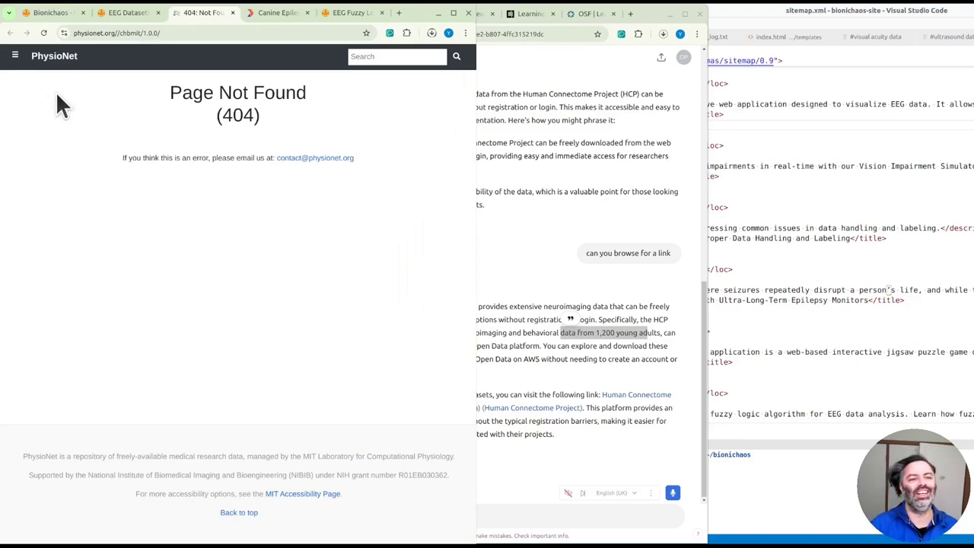
click(114, 14)
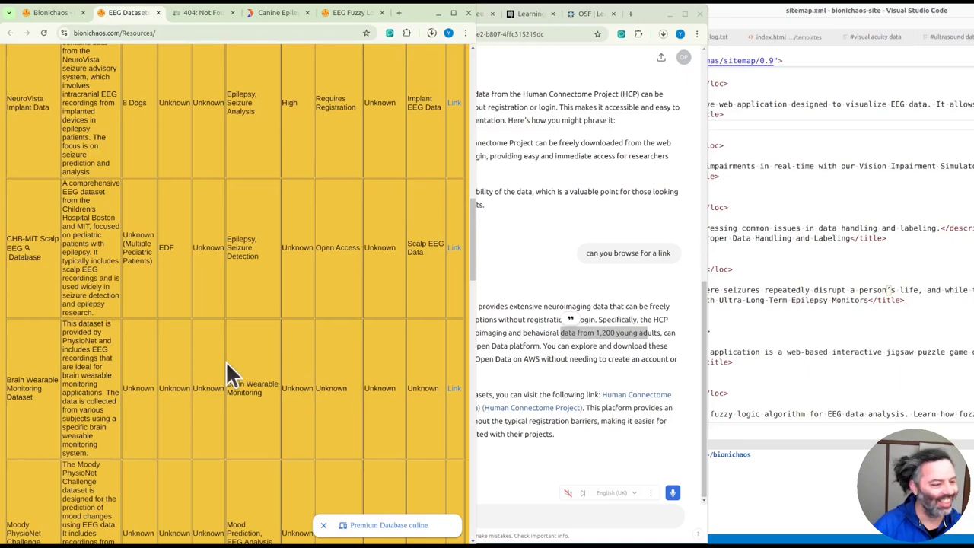
click(23, 259)
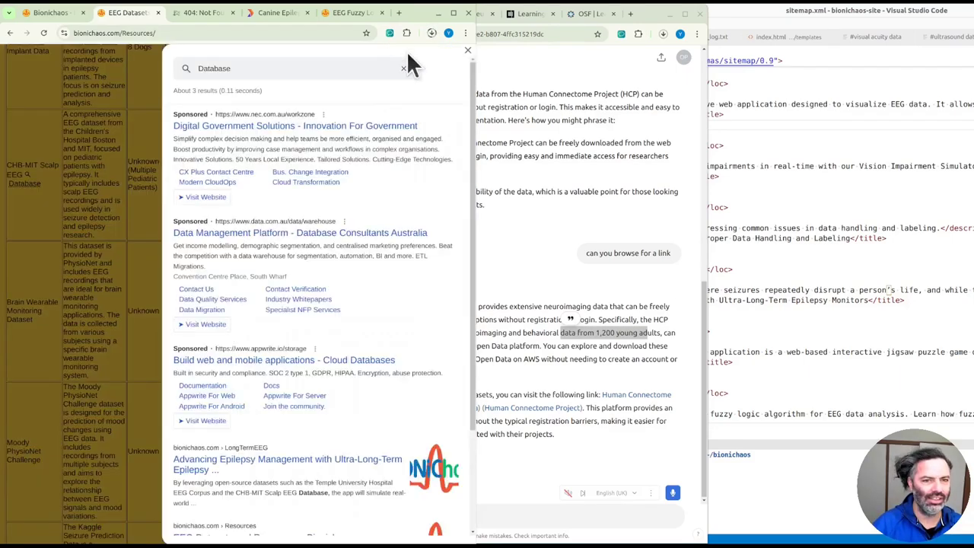
click(469, 60)
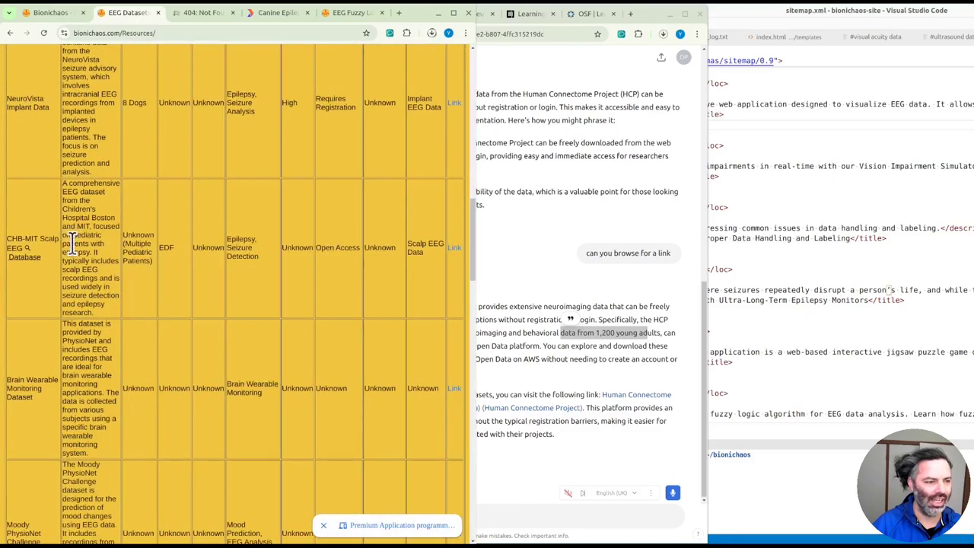
- Select and review the CHB-MIT Scalp EEG Database description in the datasets table
scroll(235, 268, down, 1)
scroll(235, 268, up, 1)
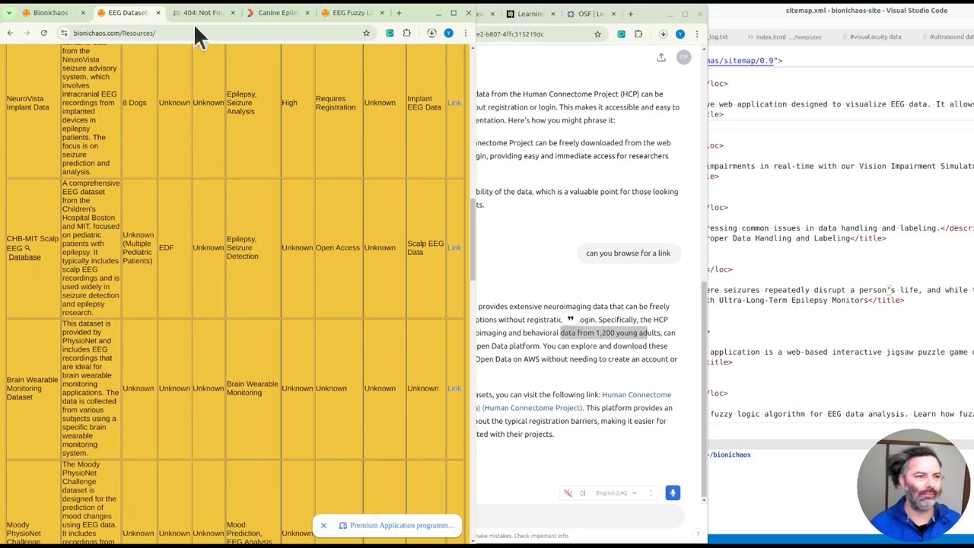
triple_click(81, 248)
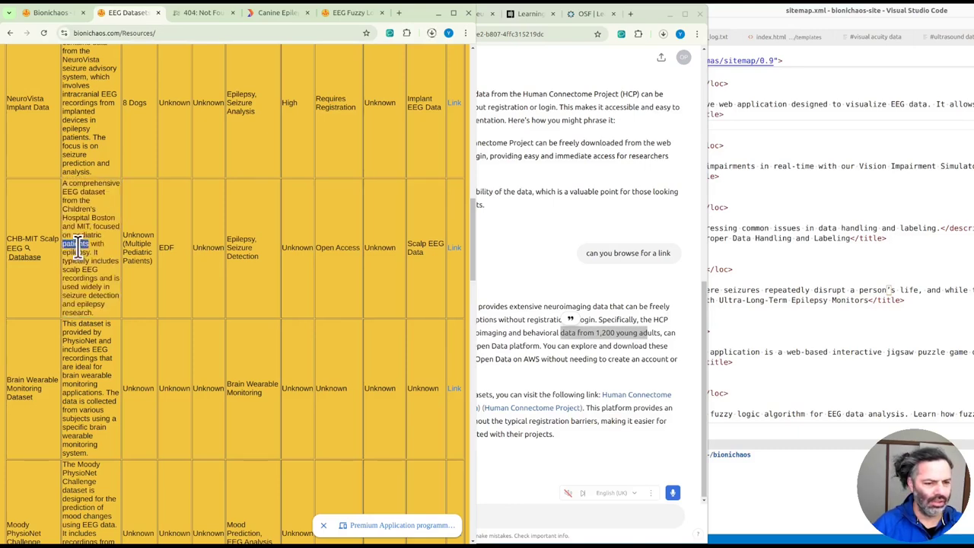
scroll(164, 207, up, 1)
scroll(159, 207, up, 1)
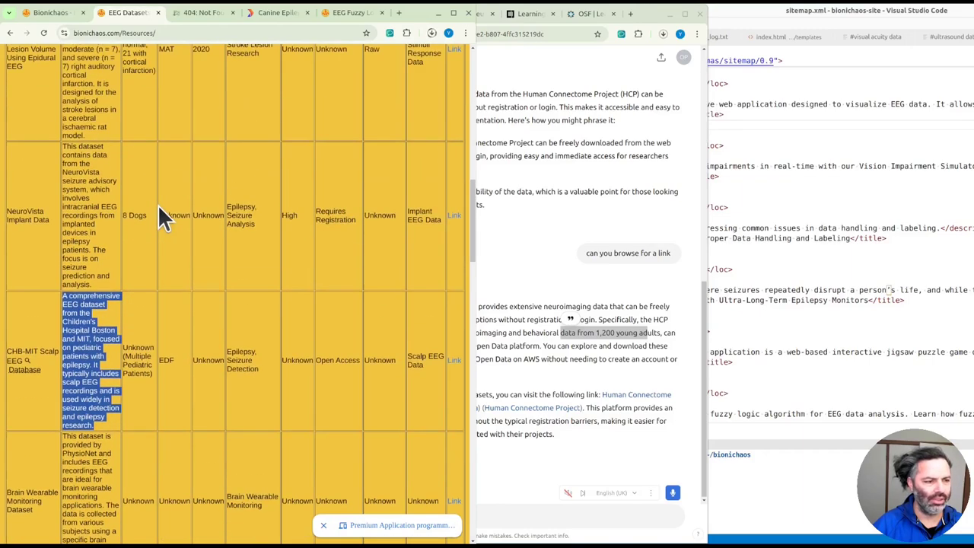
scroll(232, 221, up, 1)
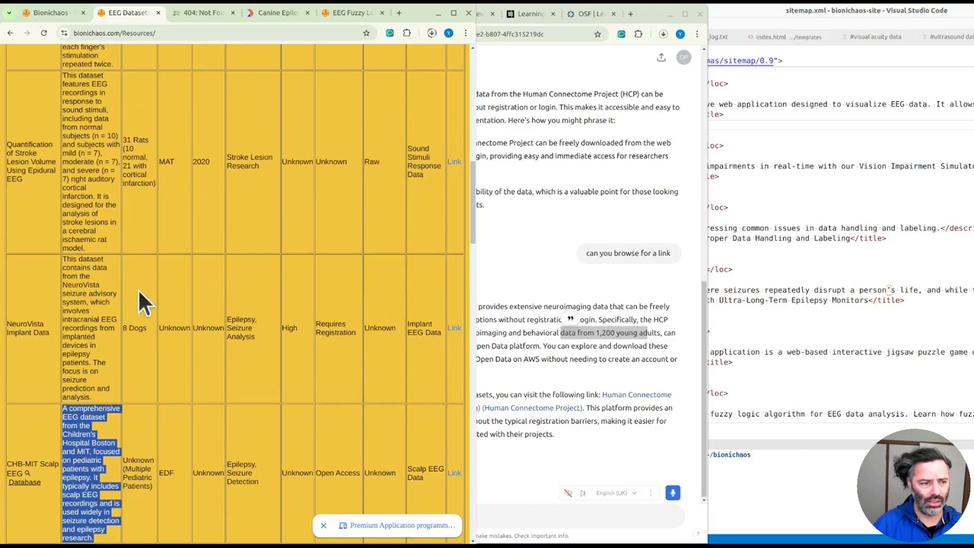
scroll(144, 303, up, 1)
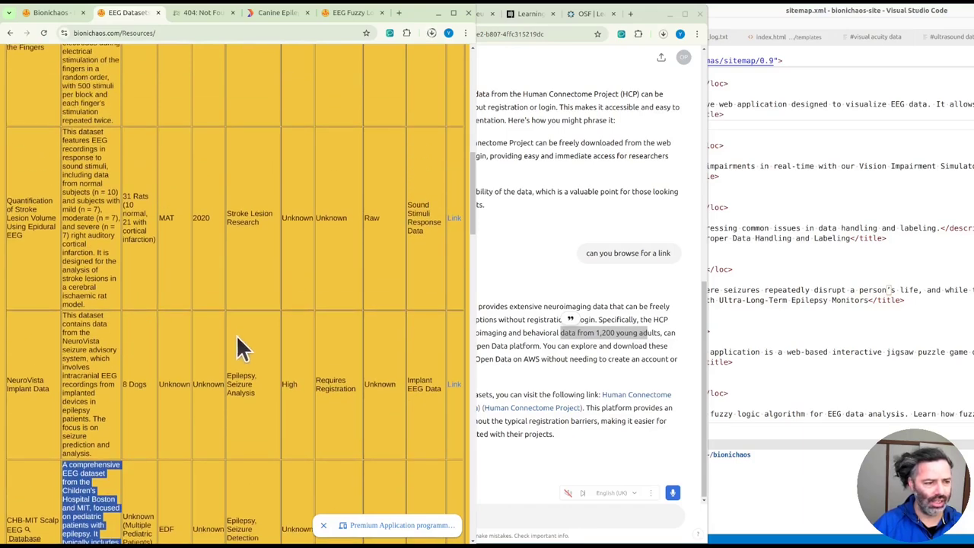
- Reopen the closed stroke lesion dataset tab, accept its cookies, and return to the EEG datasets table
key(ctrl+shift+t)
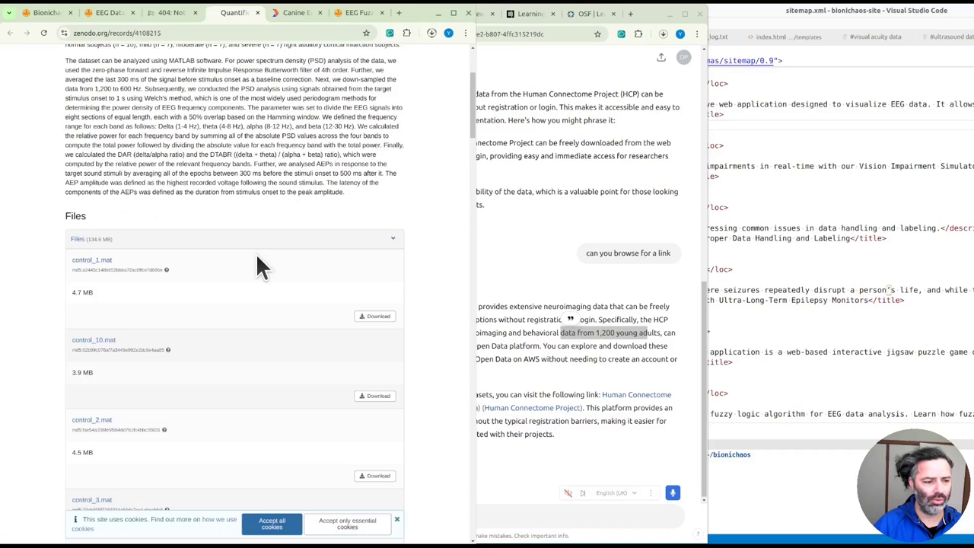
scroll(256, 259, down, 5)
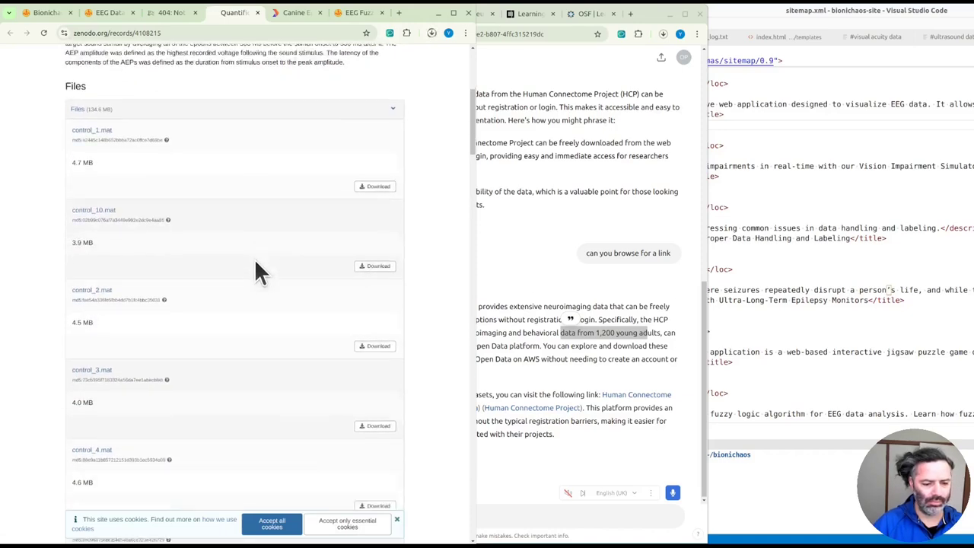
click(278, 530)
scroll(189, 434, up, 4)
scroll(189, 434, up, 1)
scroll(190, 435, up, 2)
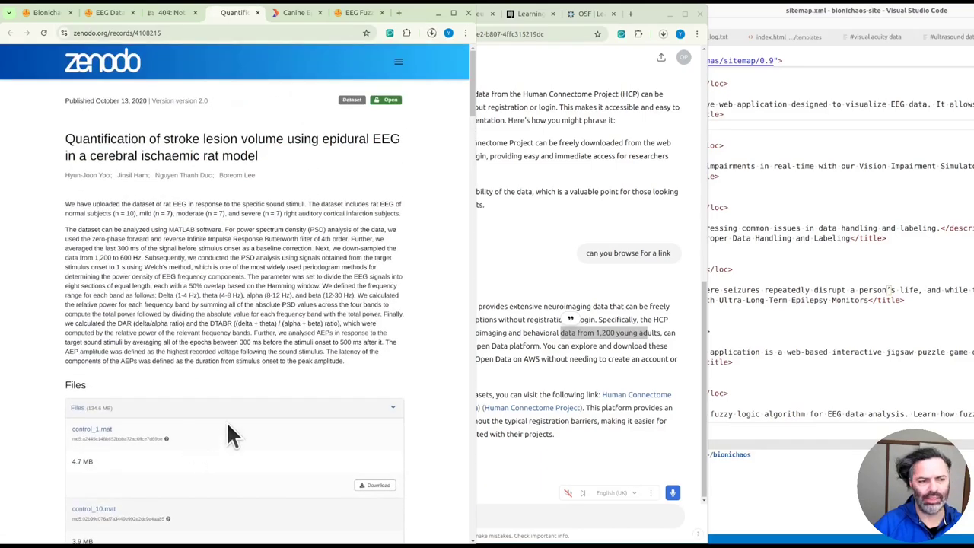
click(91, 11)
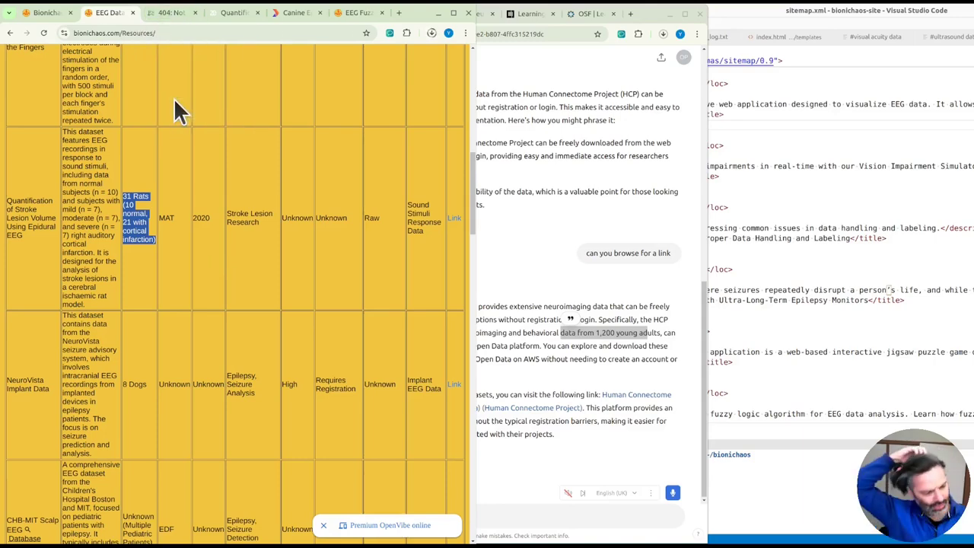
- Open the finger somatosensory dataset on 4TU.ResearchData and select its media types line
click(190, 123)
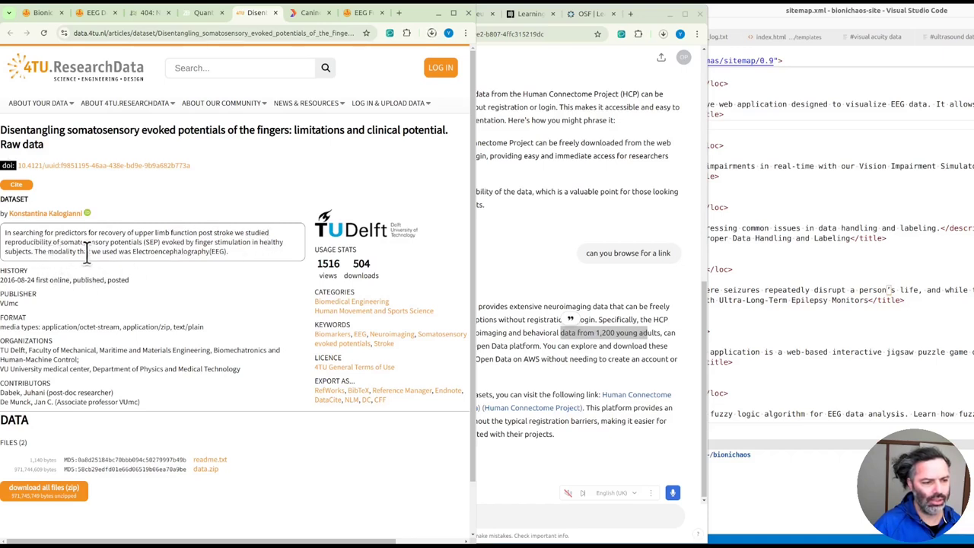
scroll(102, 320, down, 1)
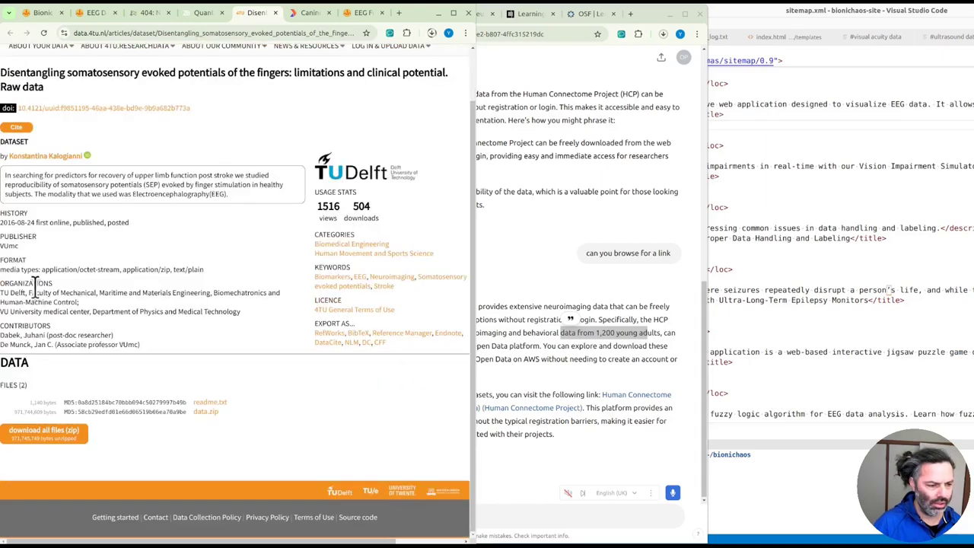
drag(34, 292, 93, 324)
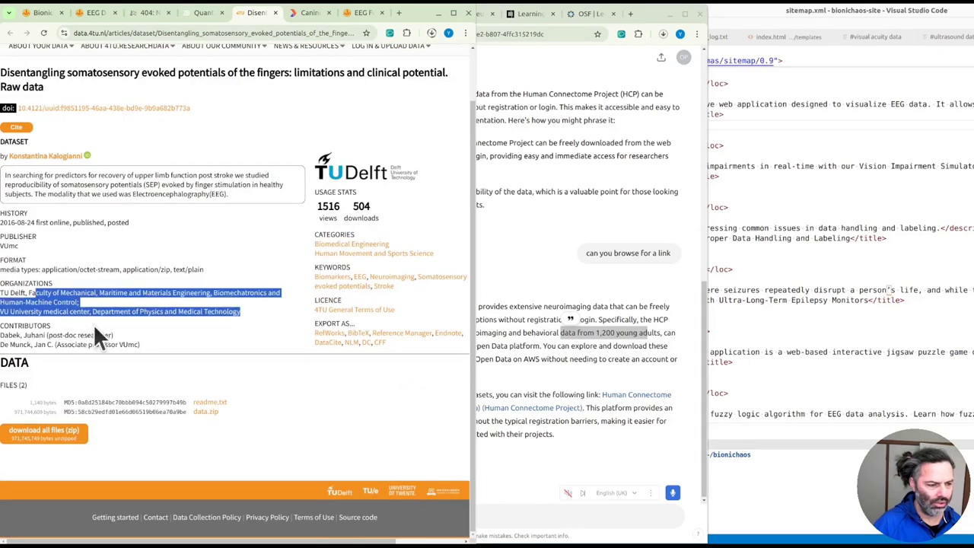
triple_click(61, 269)
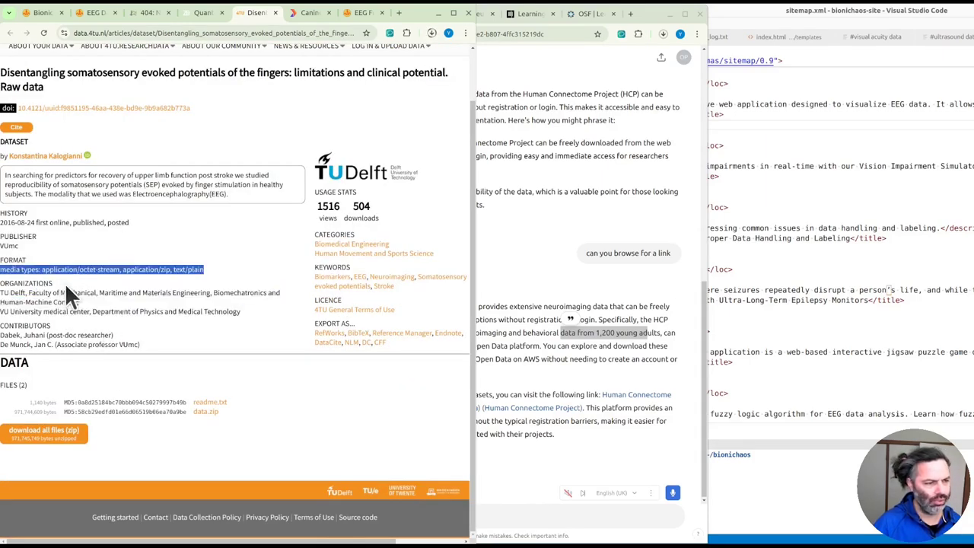
- Copy 'chbmit' from the broken address and search it on PhysioNet
click(85, 10)
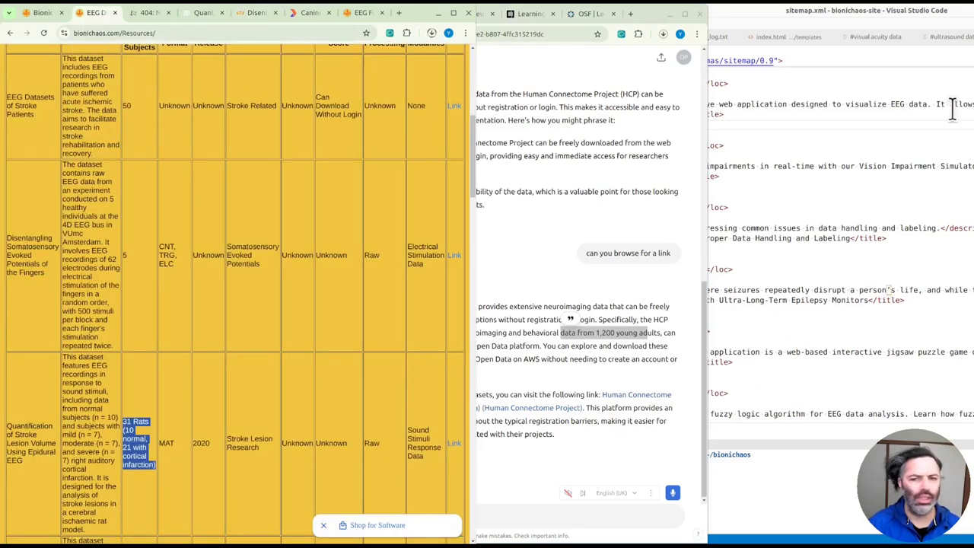
click(962, 187)
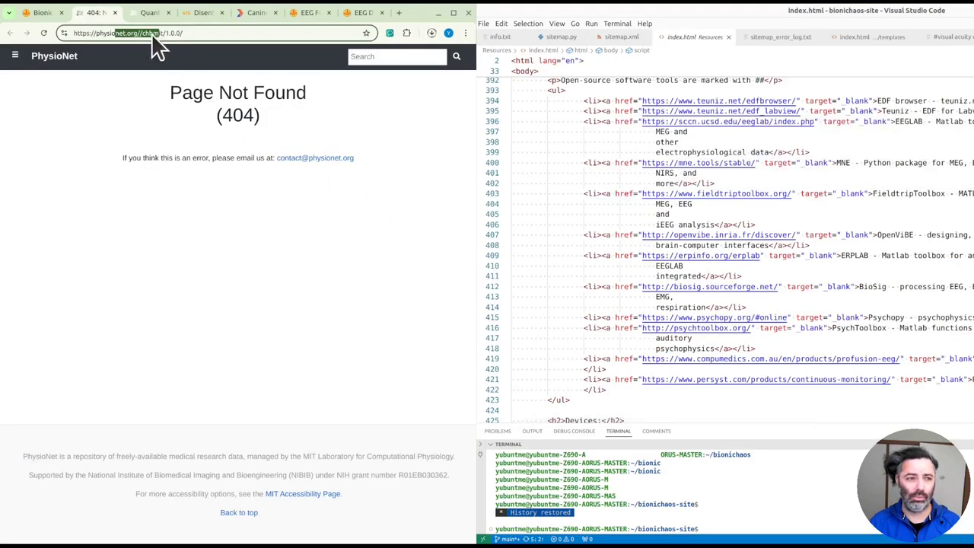
double_click(151, 33)
key(ctrl+c)
click(373, 56)
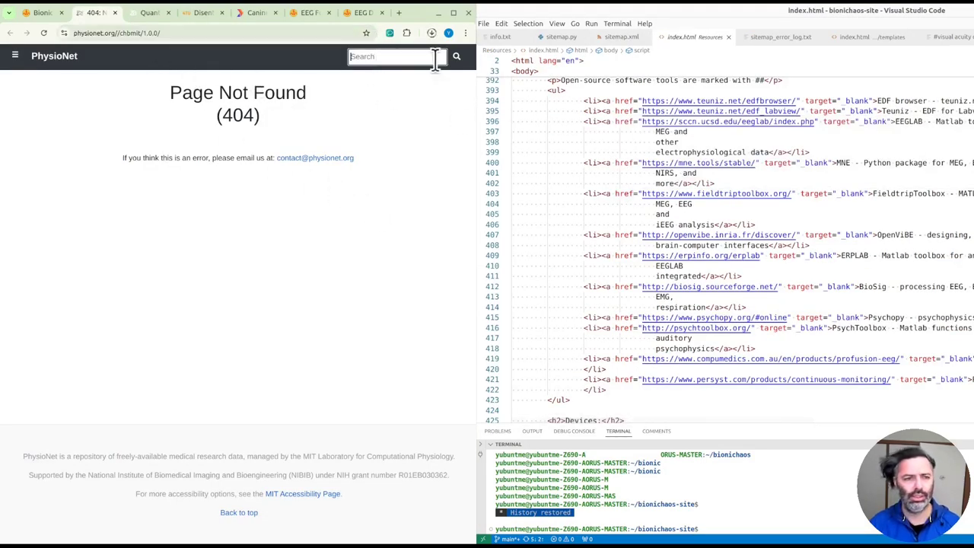
key(ctrl+v)
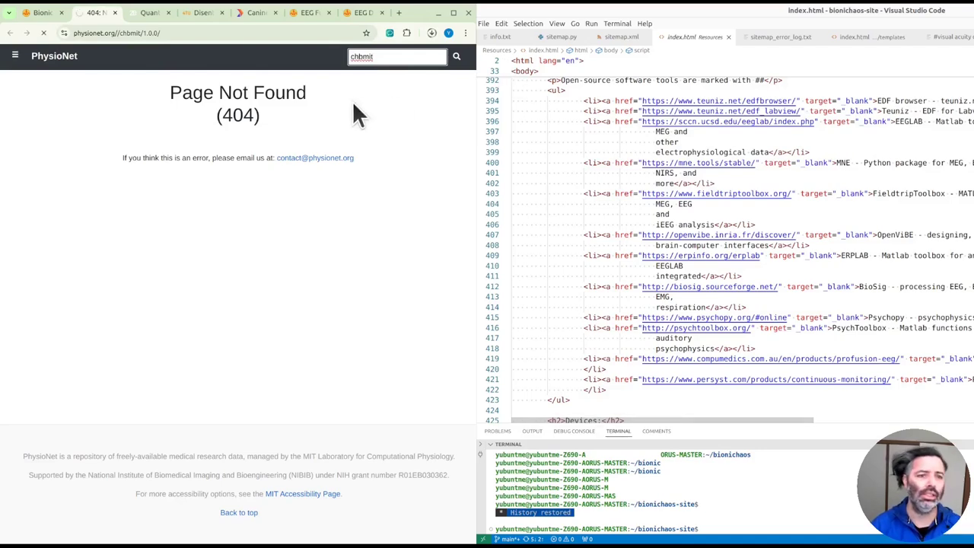
- Search PhysioNet for 'EEG' and browse the resulting dataset list
click(369, 56)
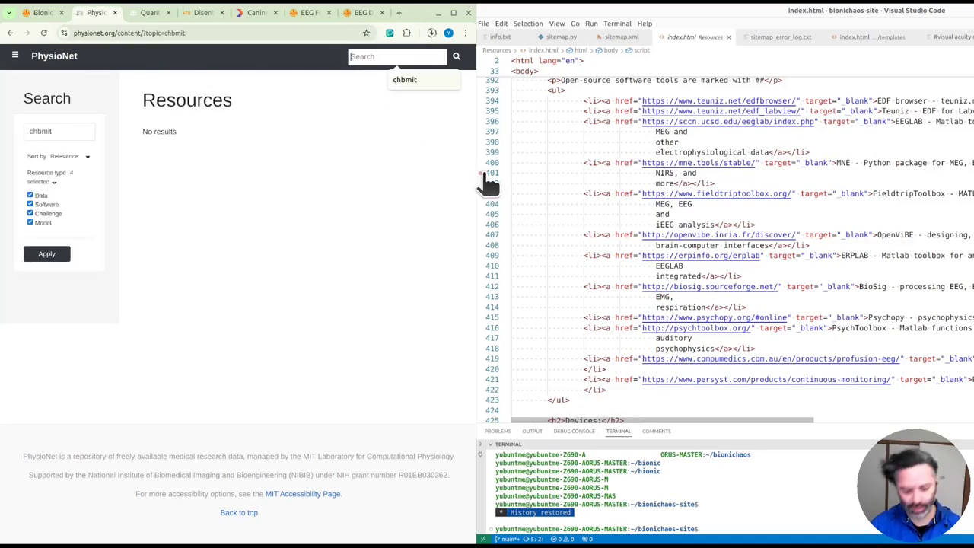
text(EEG)
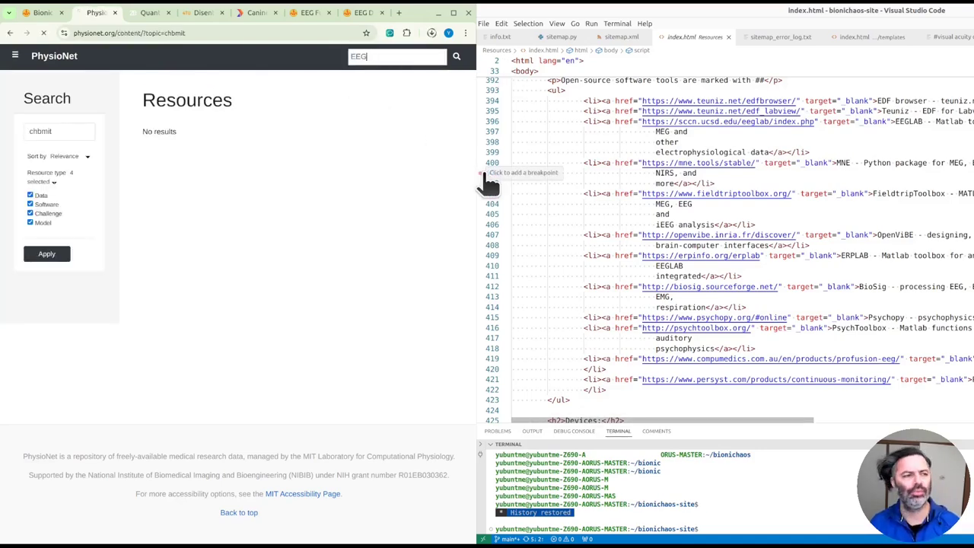
scroll(254, 343, down, 15)
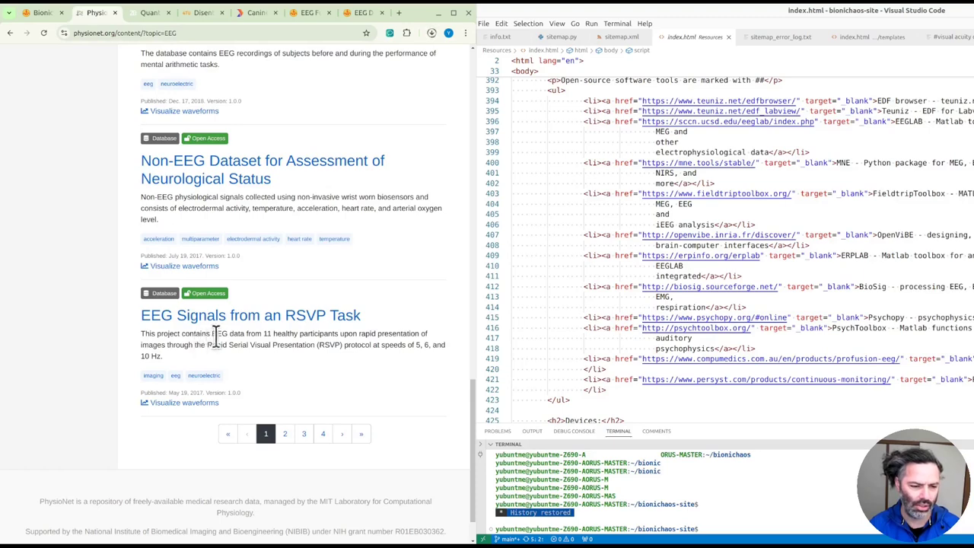
drag(212, 334, 352, 333)
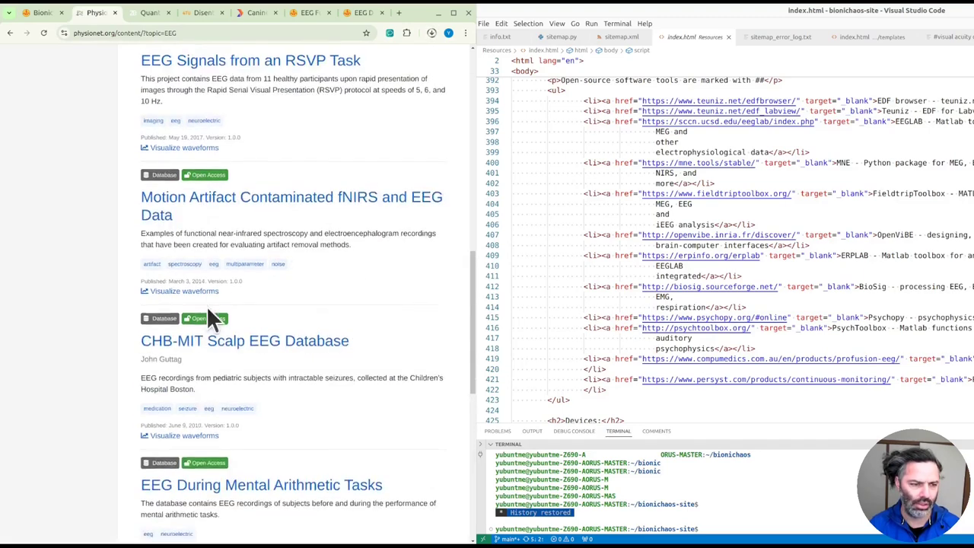
scroll(211, 320, up, 2)
scroll(216, 268, up, 5)
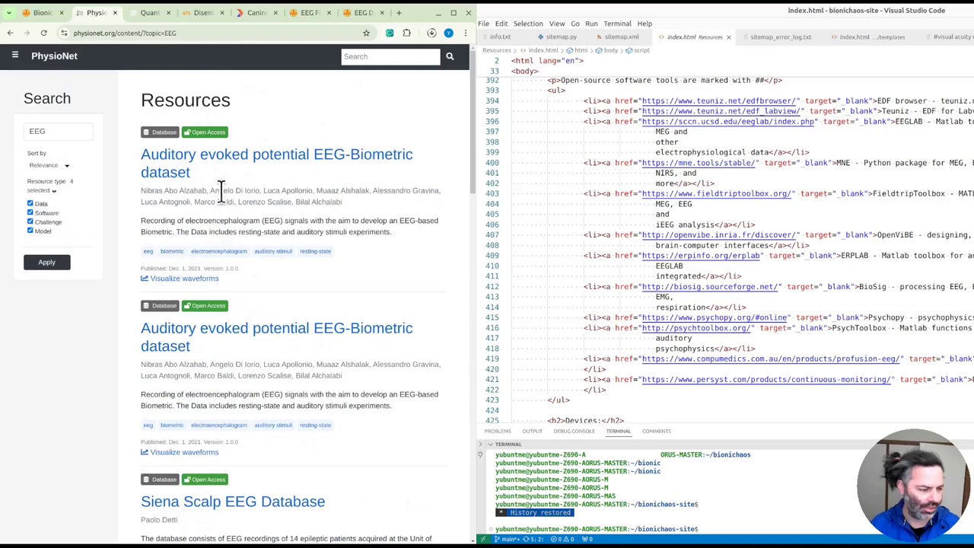
- Test the CHB-MIT link, then set its access to 'Open Access - No longer available at the current address' and save
scroll(777, 309, up, 20)
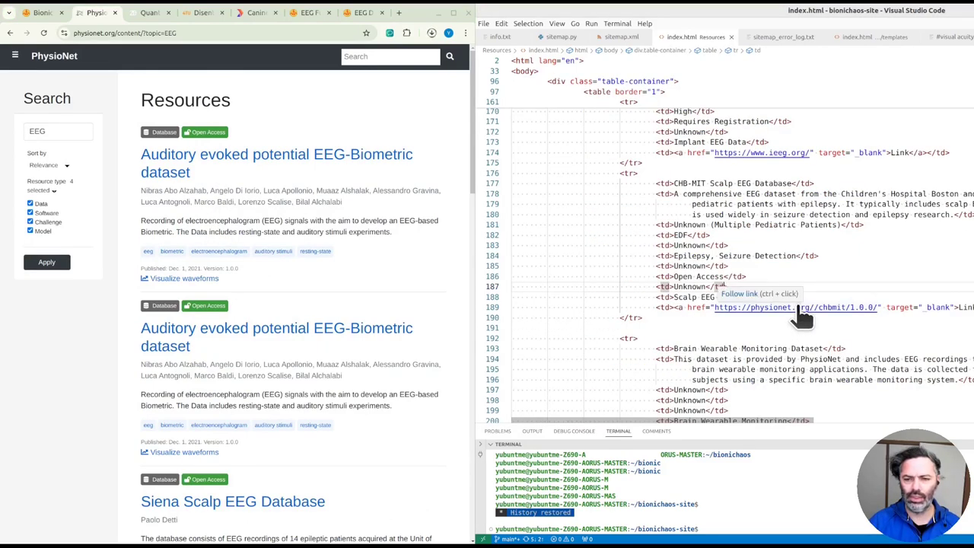
ctrl+click(799, 308)
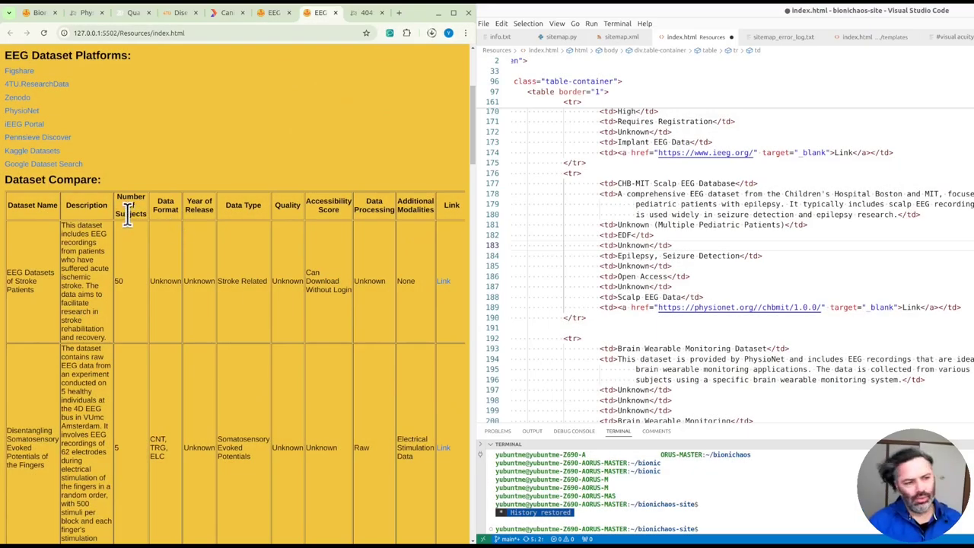
drag(311, 205, 345, 217)
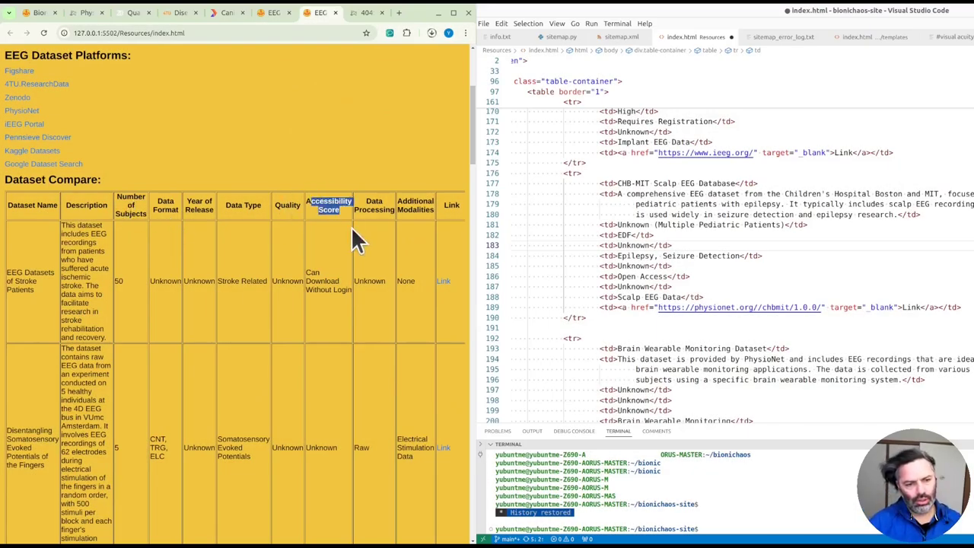
drag(308, 271, 361, 251)
text(- No longer available at the current <address></address>)
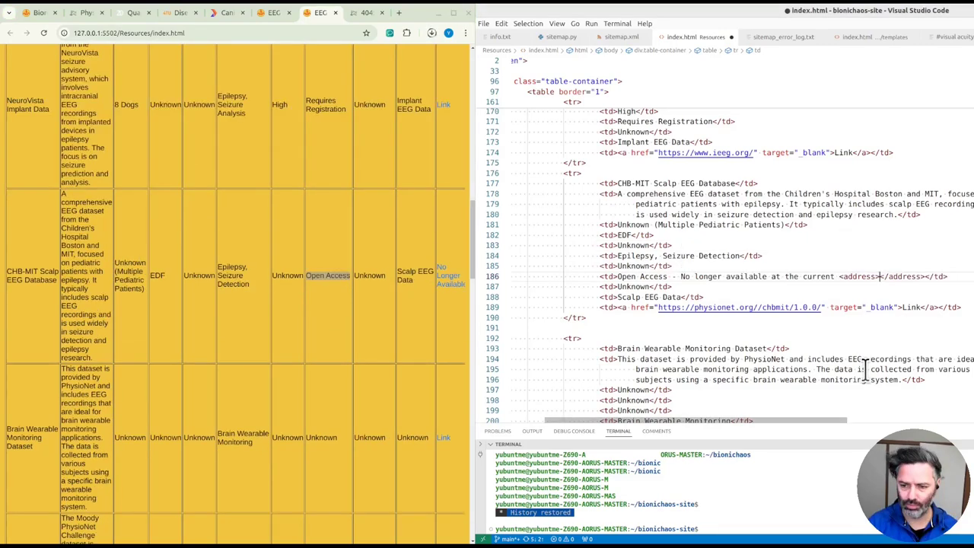
key(BackSpace)
key(Left)
key(Left)
key(Left)
key(Left)
key(Left)
key(Left)
key(Delete)
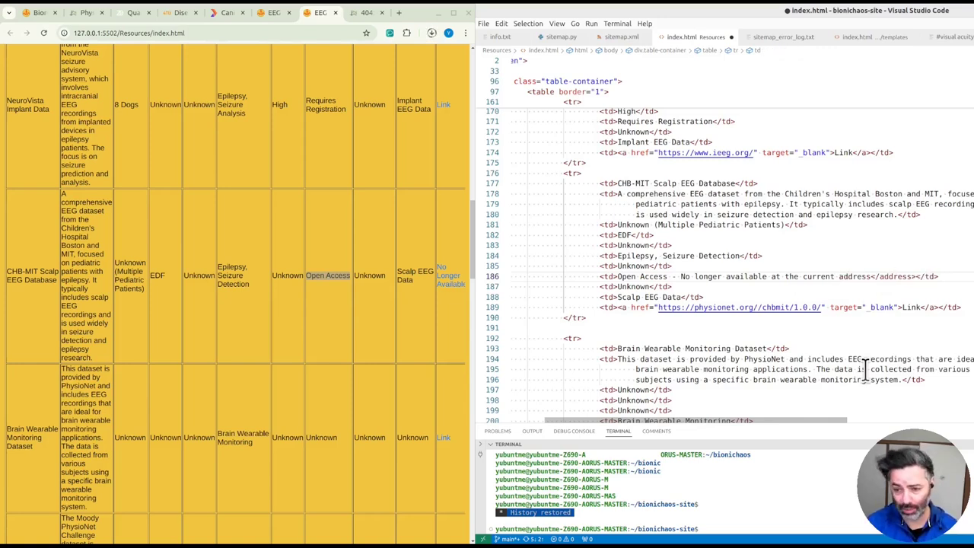
drag(698, 193, 850, 214)
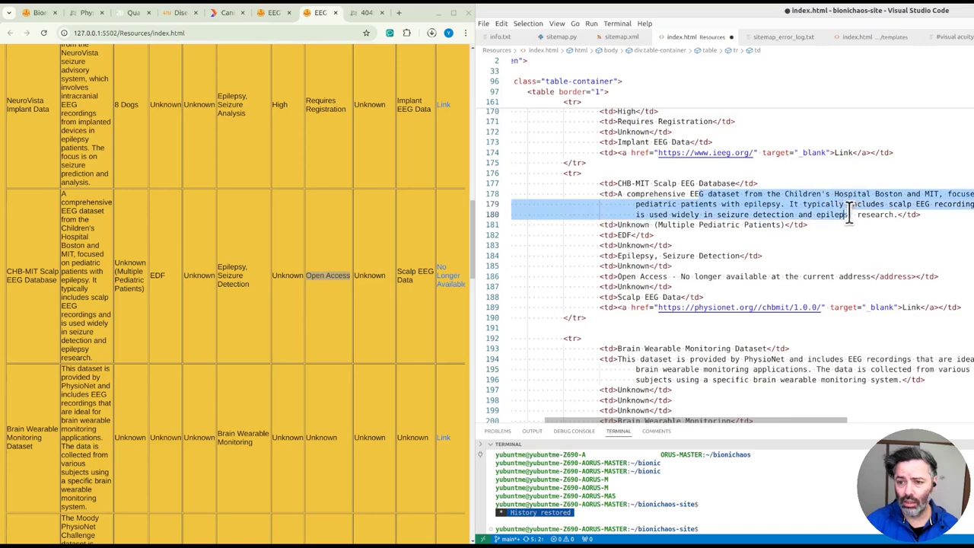
key(ctrl+s)
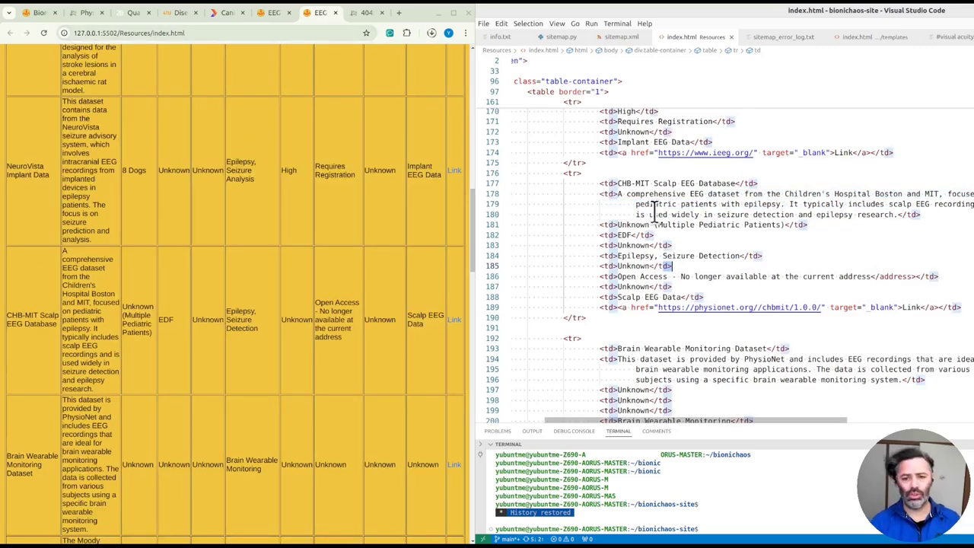
scroll(339, 233, up, 10)
- Open the iEEG Portal link and review IEEG.org's sign-in page
scroll(338, 220, up, 5)
scroll(190, 244, down, 2)
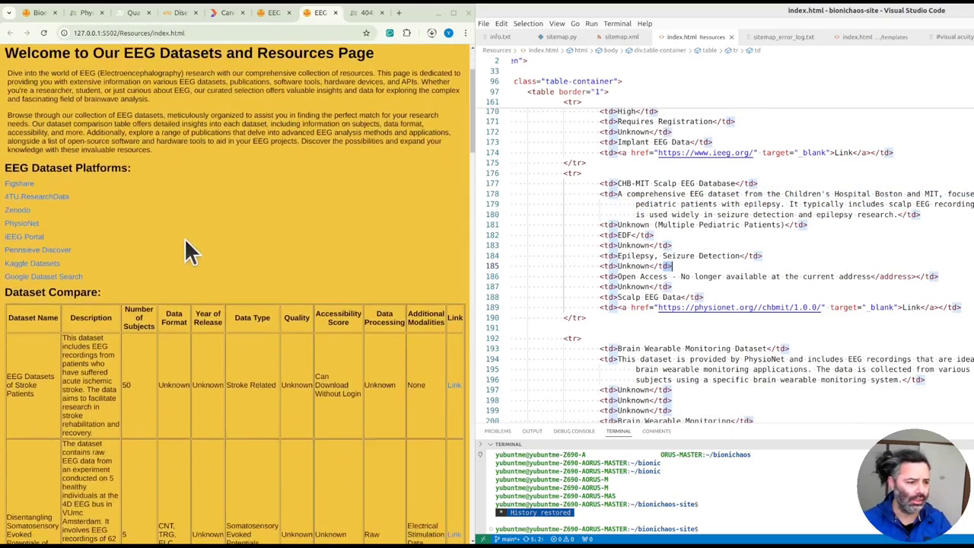
click(26, 237)
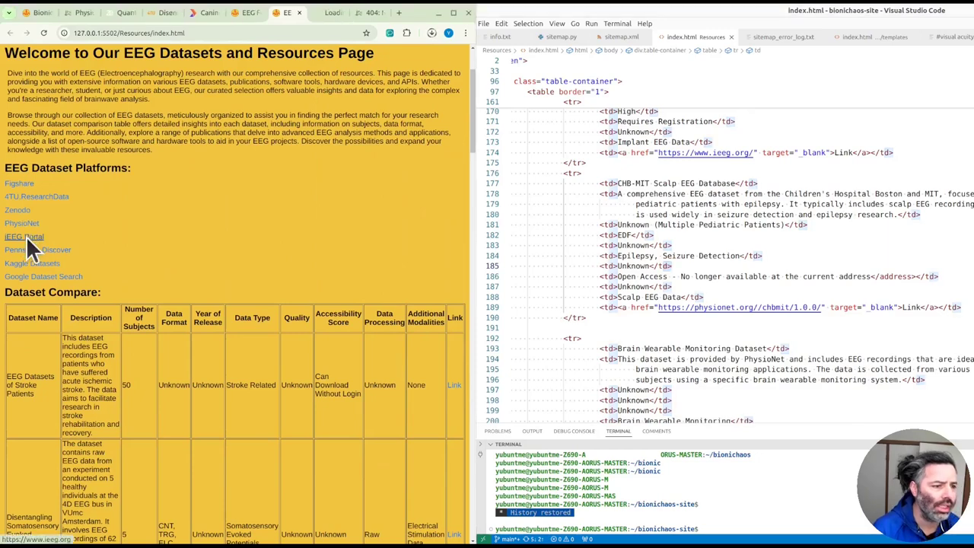
click(325, 11)
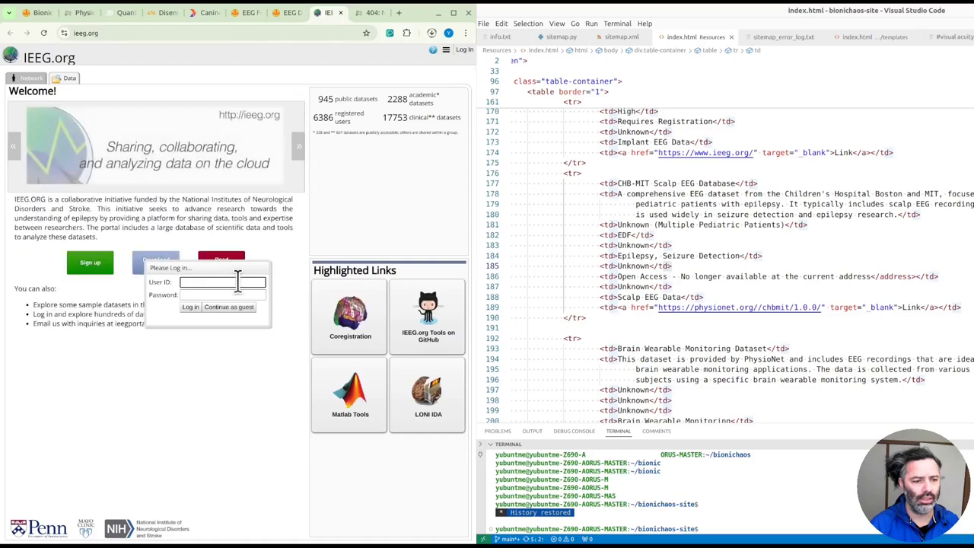
click(238, 282)
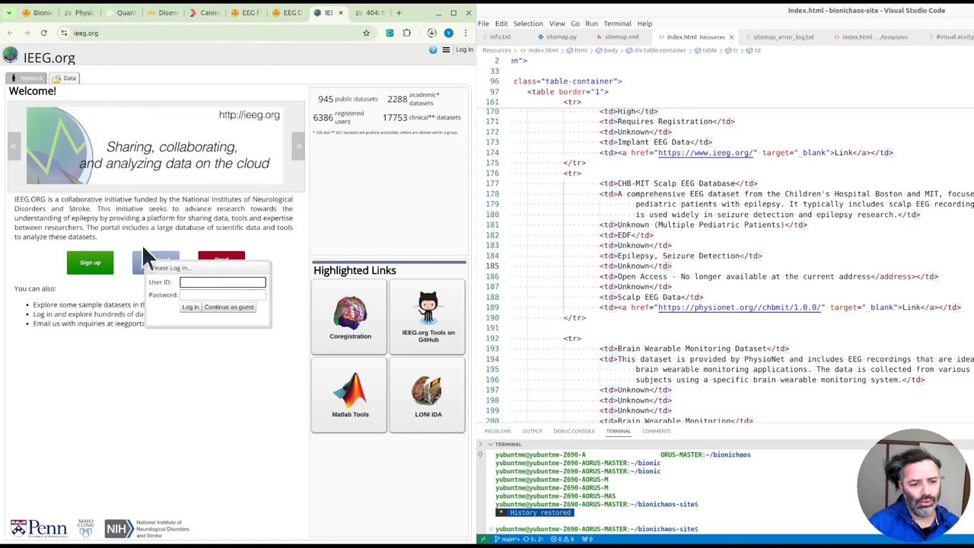
click(284, 16)
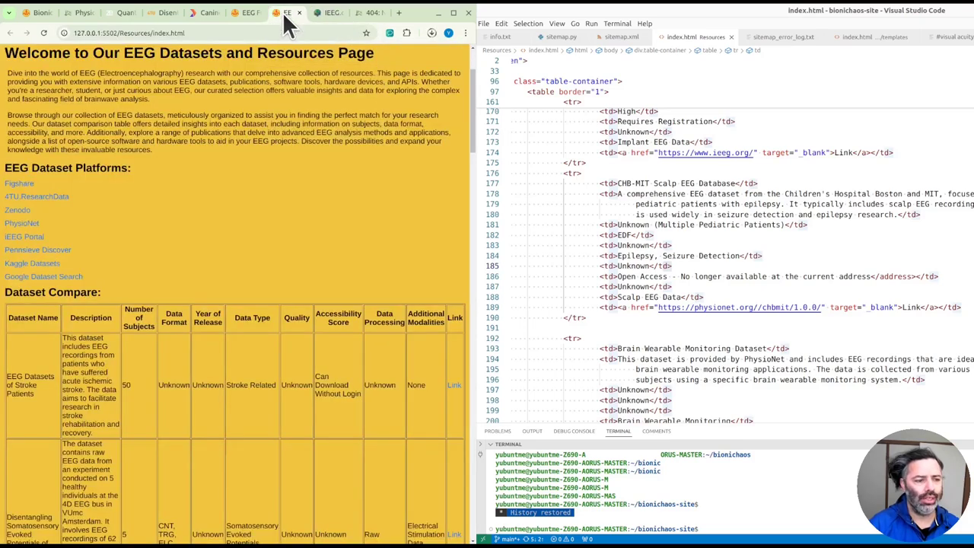
- Open the Pennsieve Discover link and compare its Canine Epilepsy page with IEEG.org
click(55, 252)
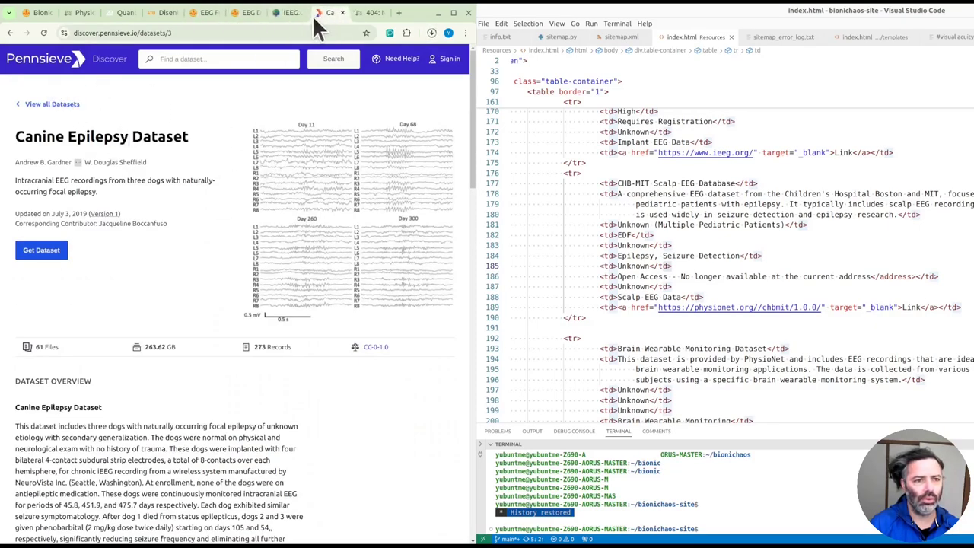
click(277, 12)
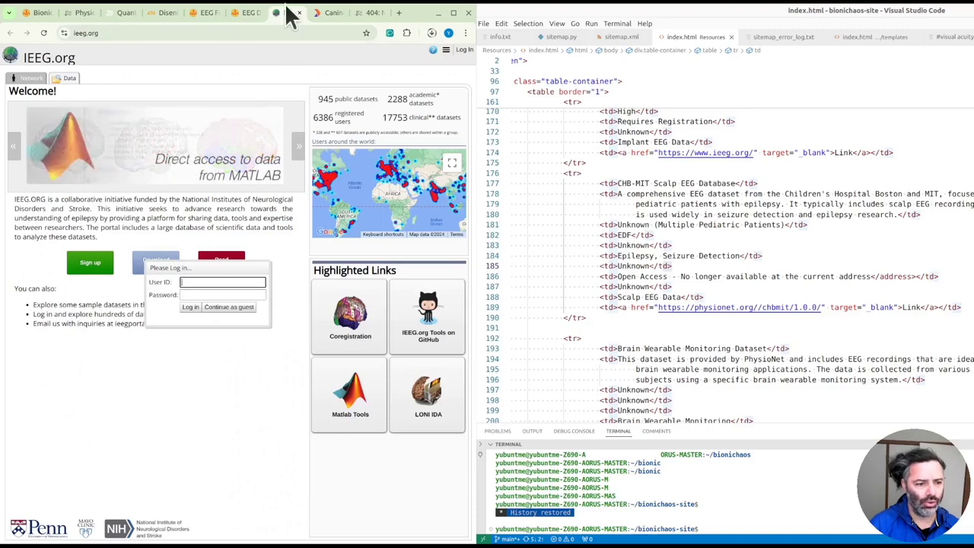
click(329, 14)
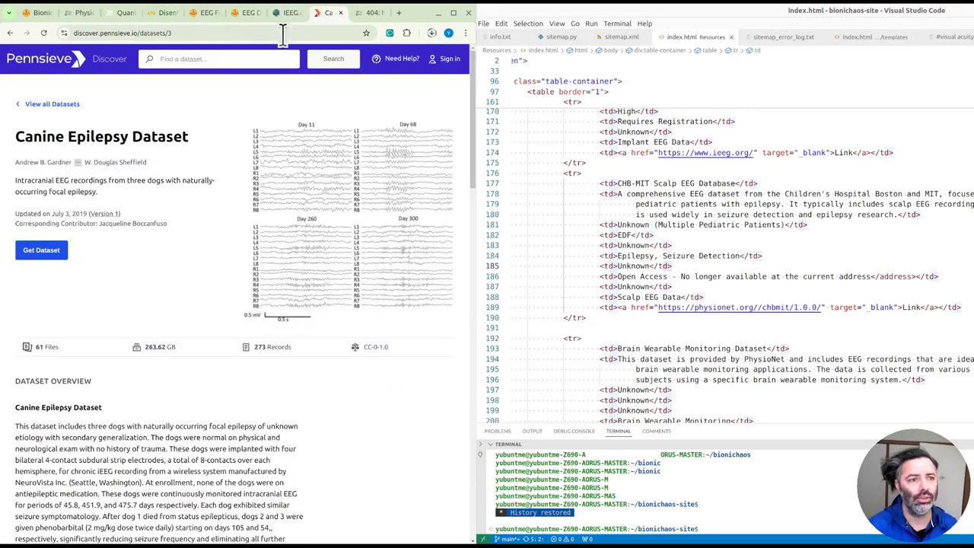
click(286, 13)
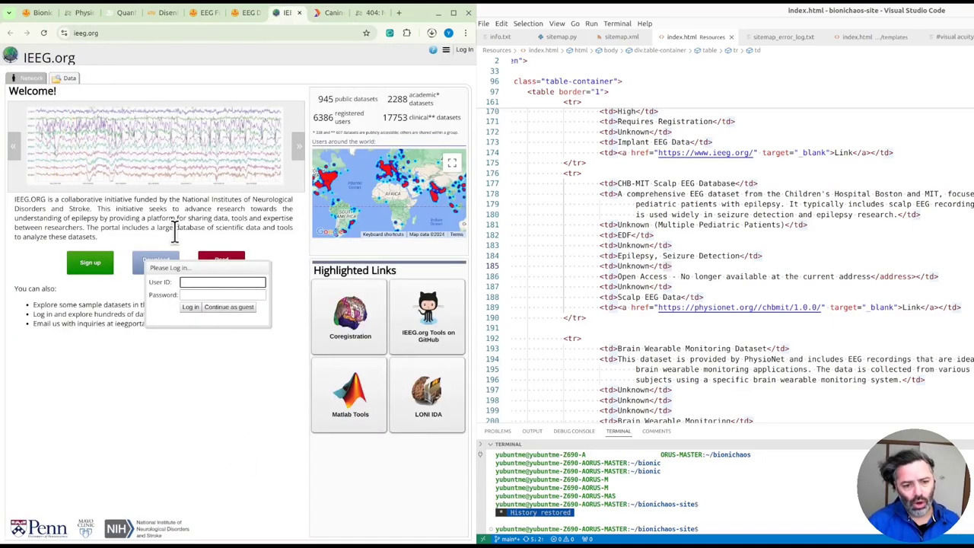
- Start downloading all files of the 4TU somatosensory dataset, then pause it
click(160, 13)
scroll(108, 441, up, 1)
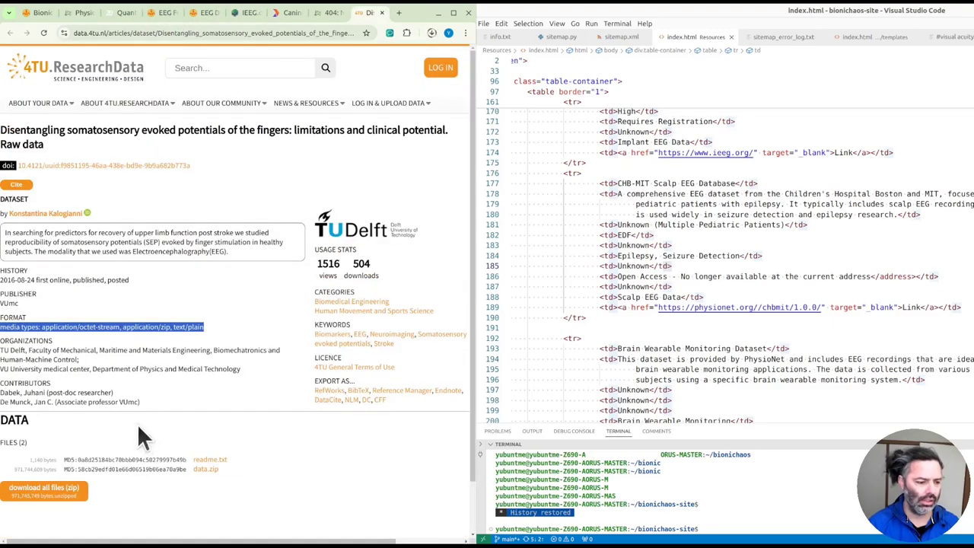
click(55, 493)
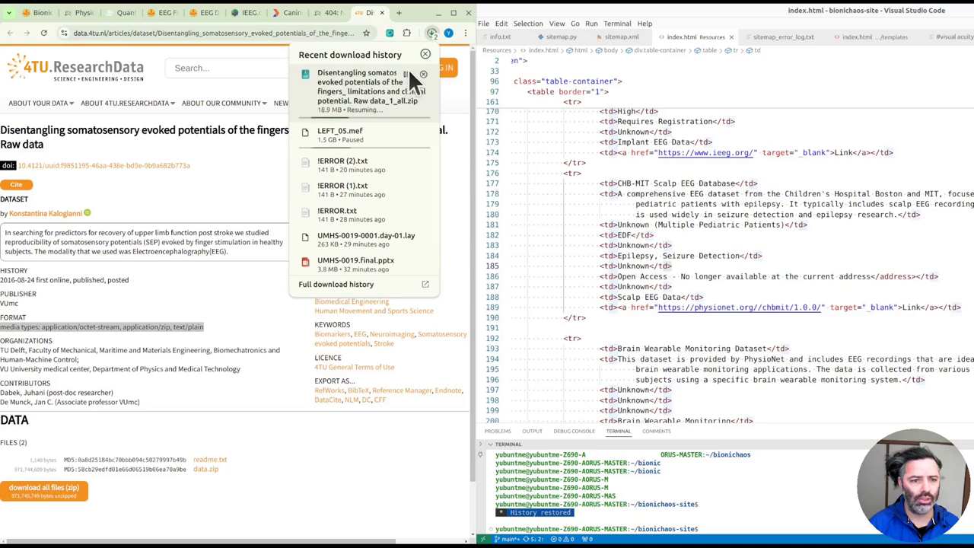
click(406, 74)
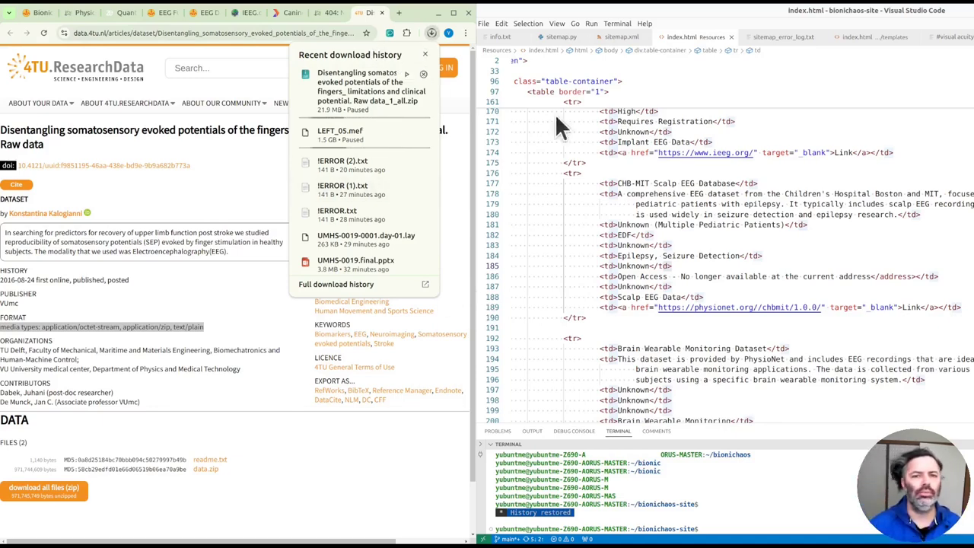
- Find the '4tu' entries in index.html and return to the PhysioNet EEG results
mouse_move(221, 103)
click(752, 209)
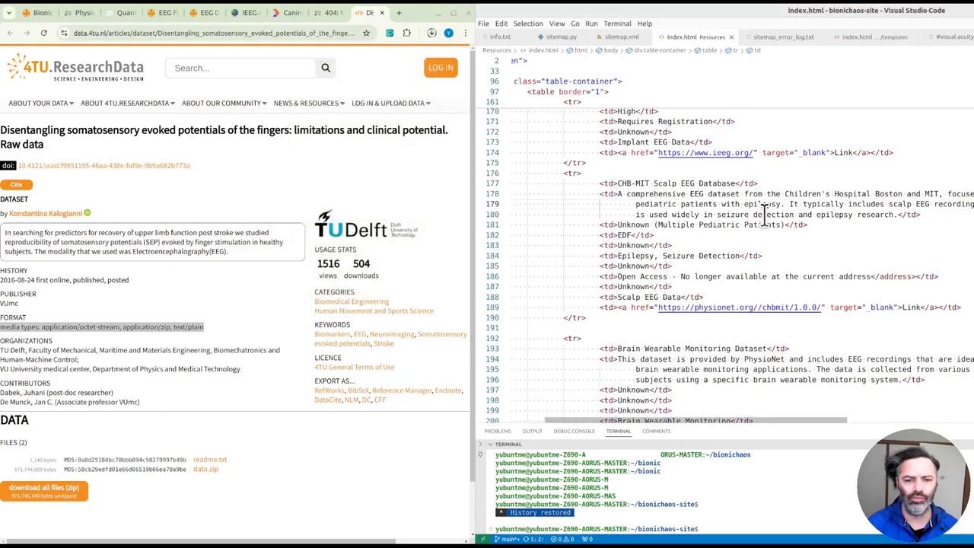
key(ctrl+f)
text(4)
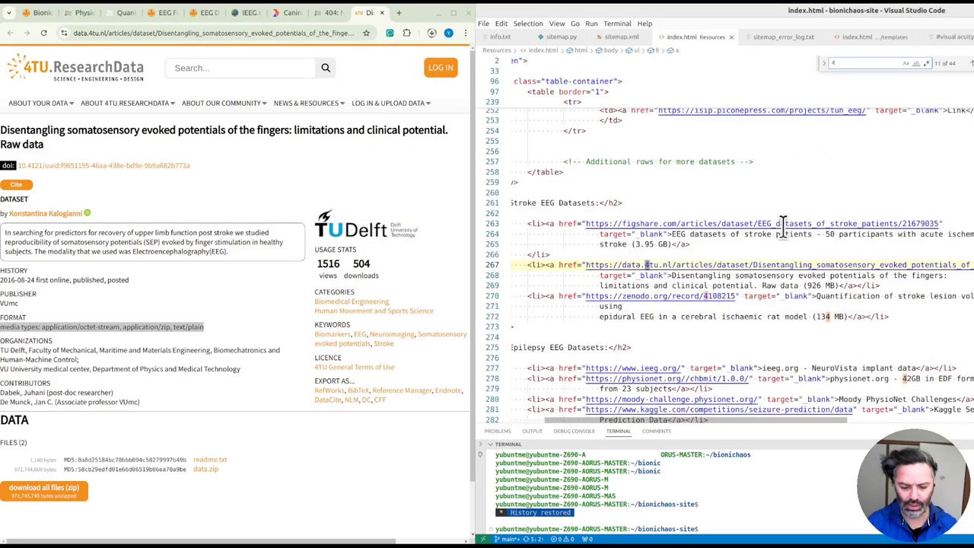
text(tu)
key(shift+Return)
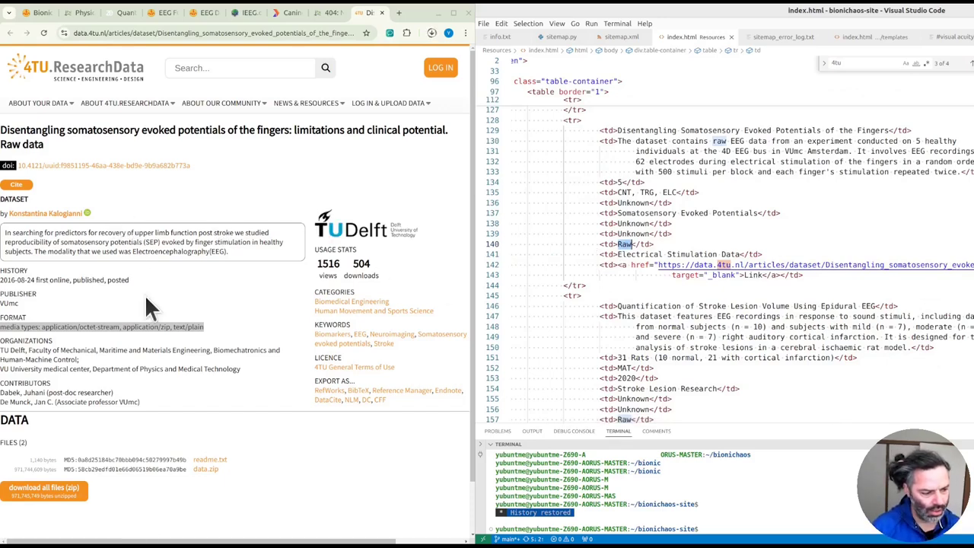
key(ctrl+Page_Up)
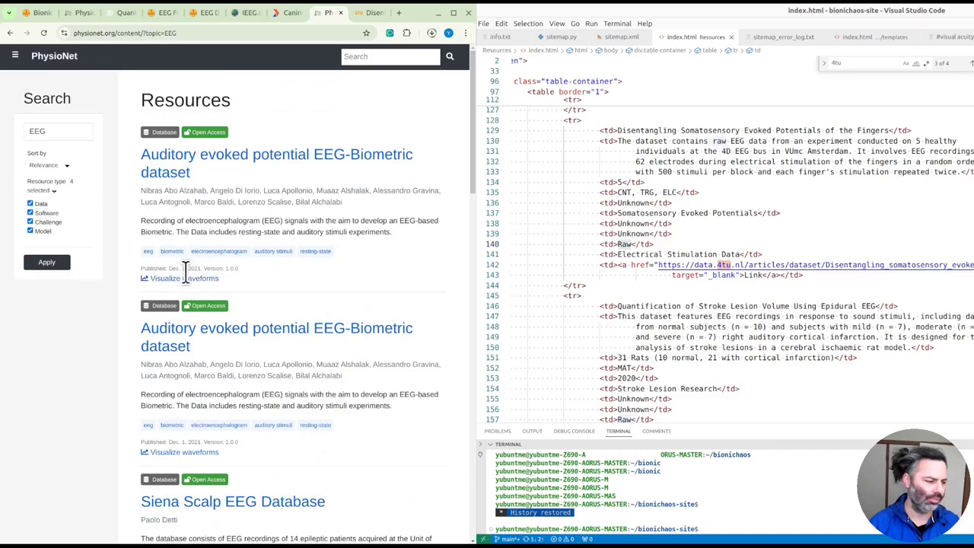
- Browse the PhysioNet EEG results and compare them with the local EEG Datasets and Resources page
scroll(196, 266, down, 2)
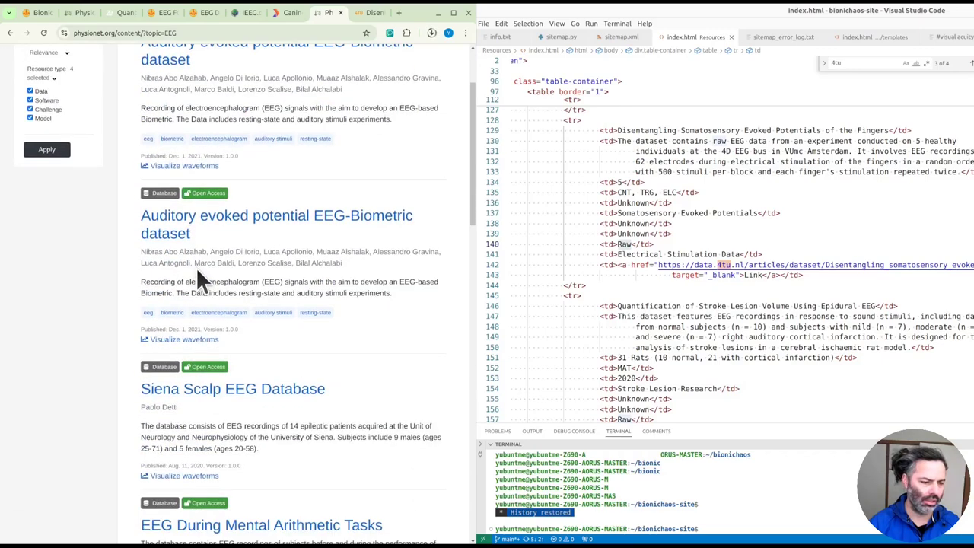
scroll(195, 266, down, 3)
scroll(192, 301, down, 2)
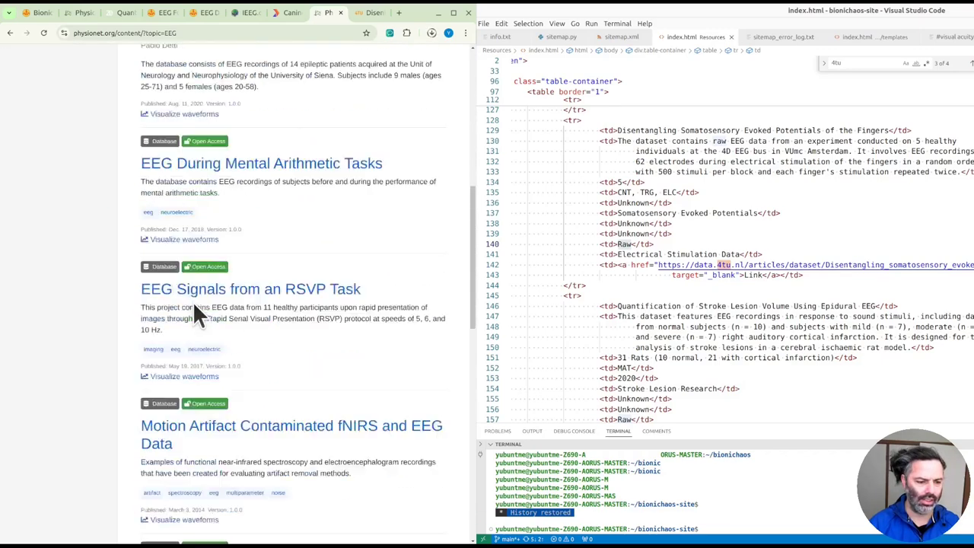
scroll(213, 301, down, 1)
scroll(233, 305, down, 4)
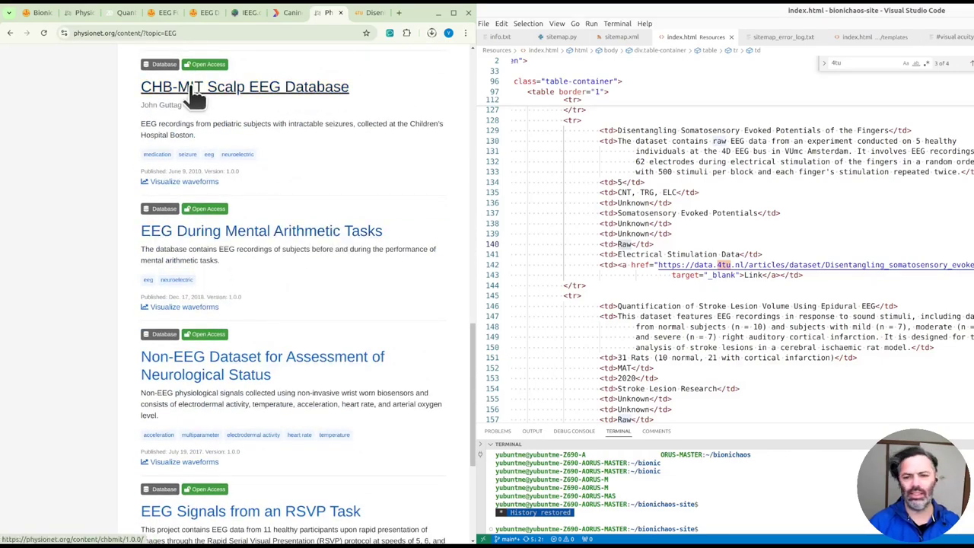
scroll(204, 144, up, 1)
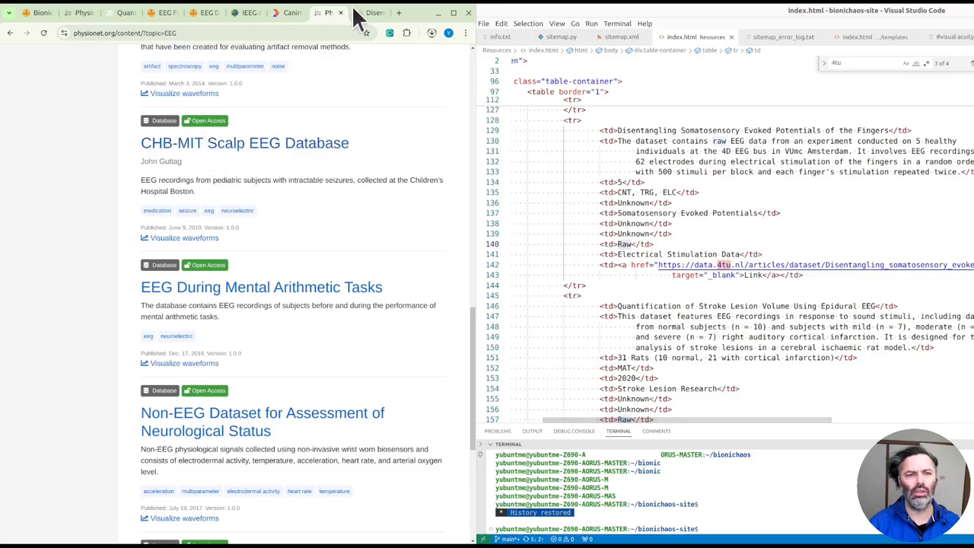
click(202, 15)
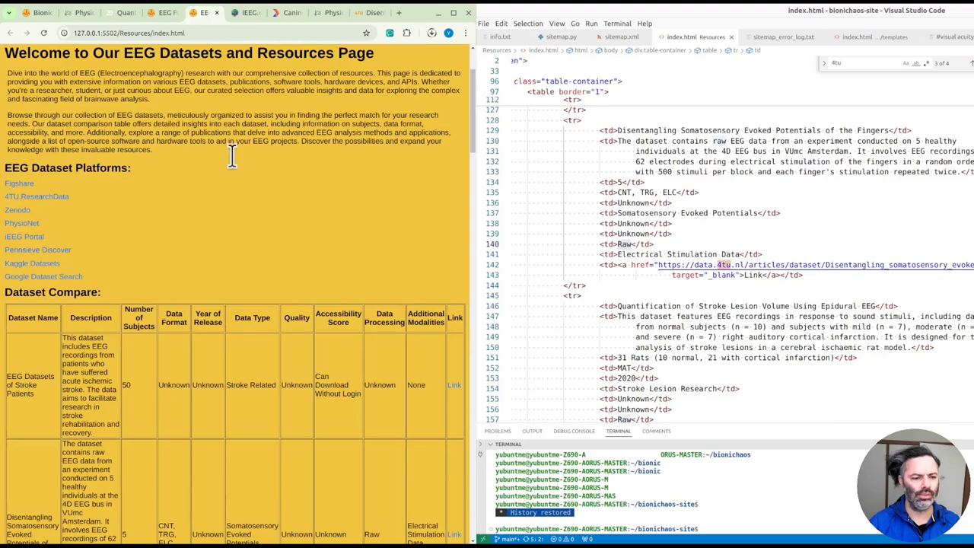
scroll(263, 236, down, 10)
scroll(272, 267, down, 2)
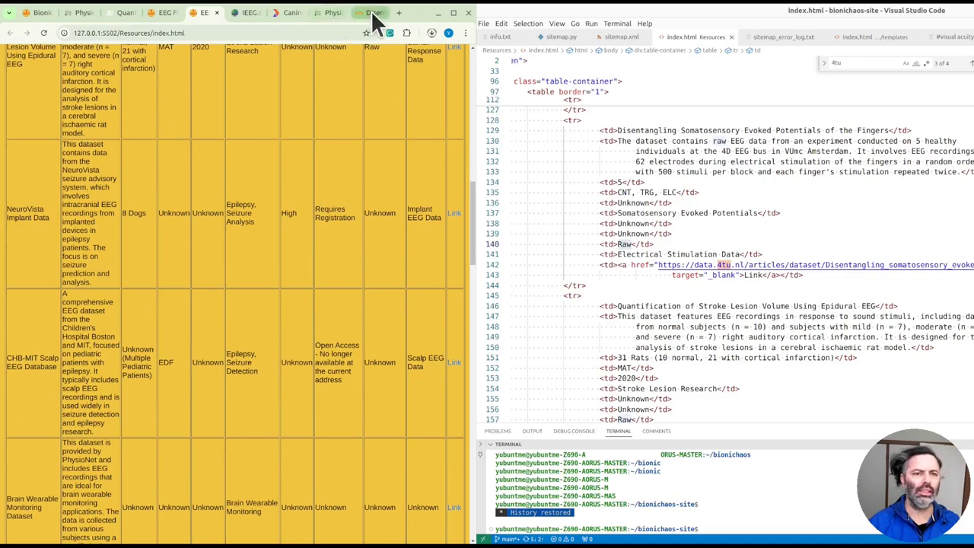
click(329, 12)
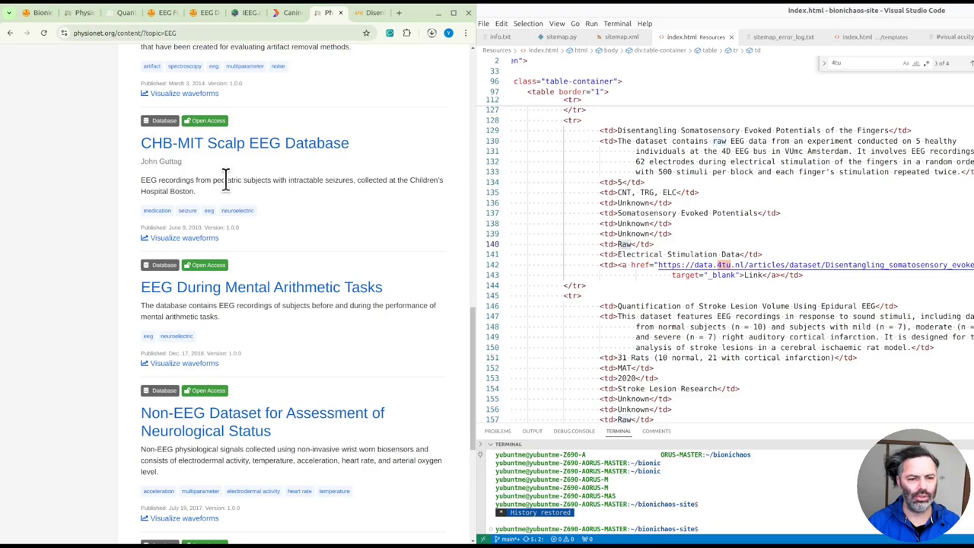
- Open the CHB-MIT Scalp EEG Database page and its chb10 folder
click(191, 144)
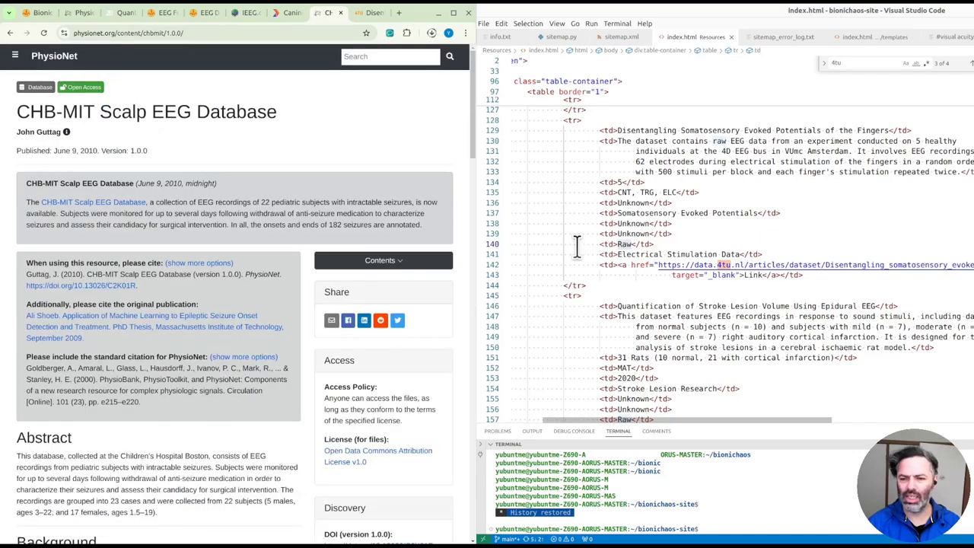
scroll(155, 263, down, 20)
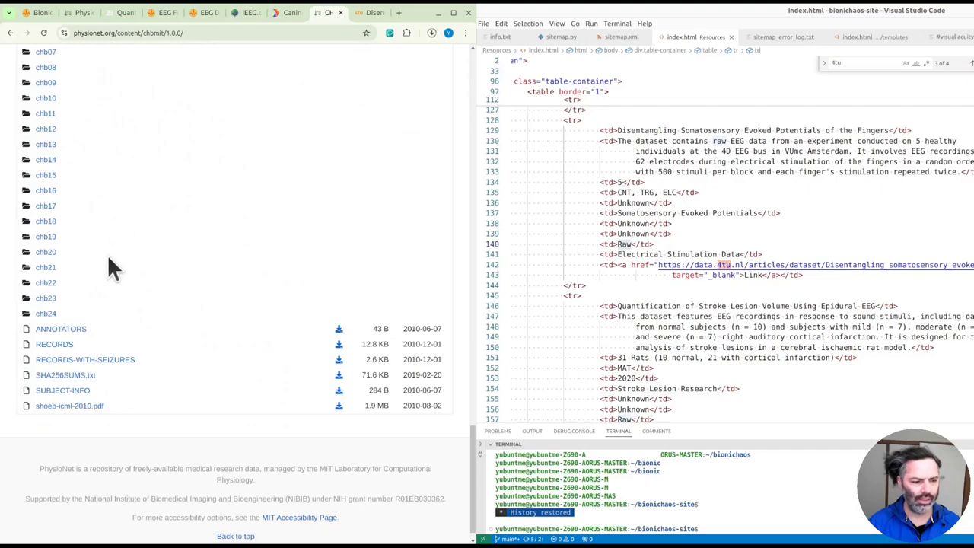
scroll(65, 309, up, 3)
scroll(72, 299, up, 3)
scroll(72, 299, up, 3)
scroll(119, 292, up, 5)
scroll(119, 292, up, 2)
scroll(120, 290, up, 10)
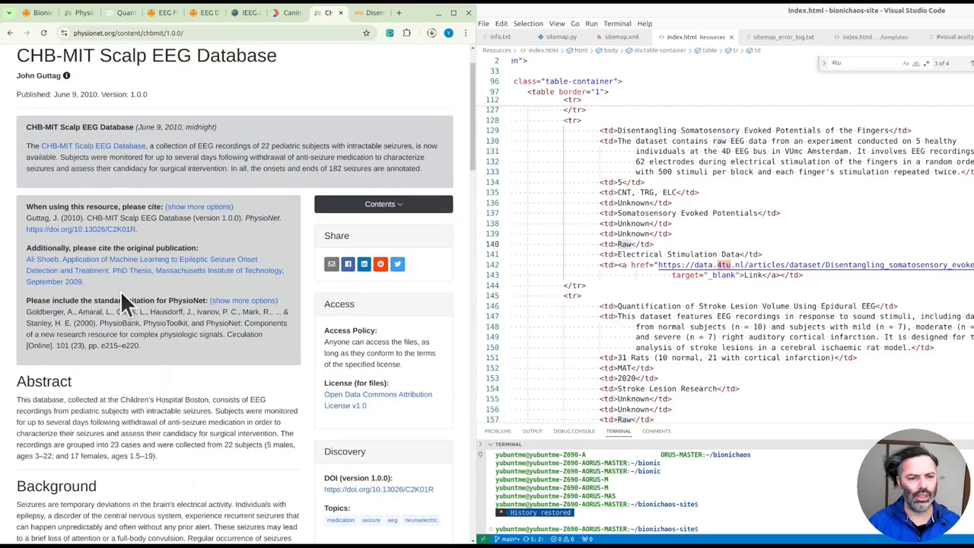
scroll(126, 287, up, 1)
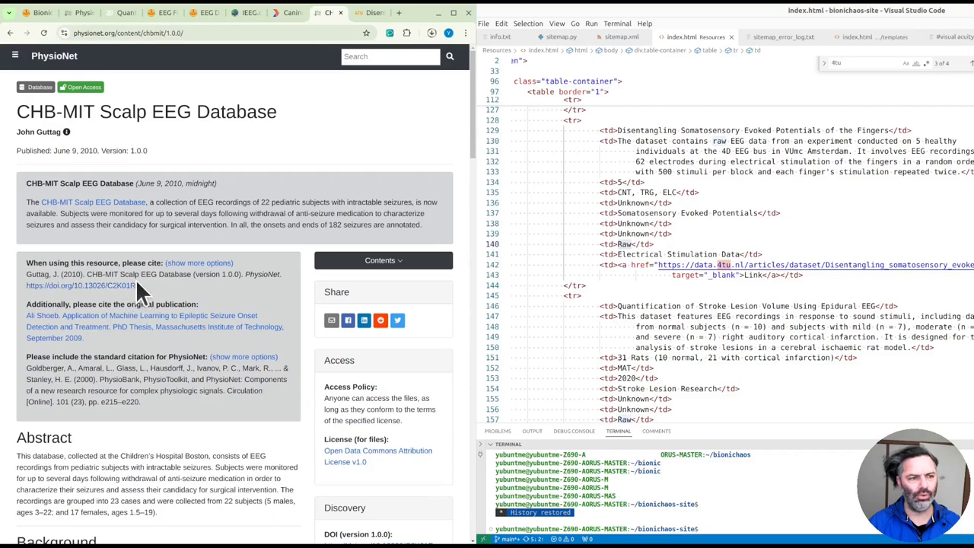
scroll(46, 327, down, 20)
click(42, 338)
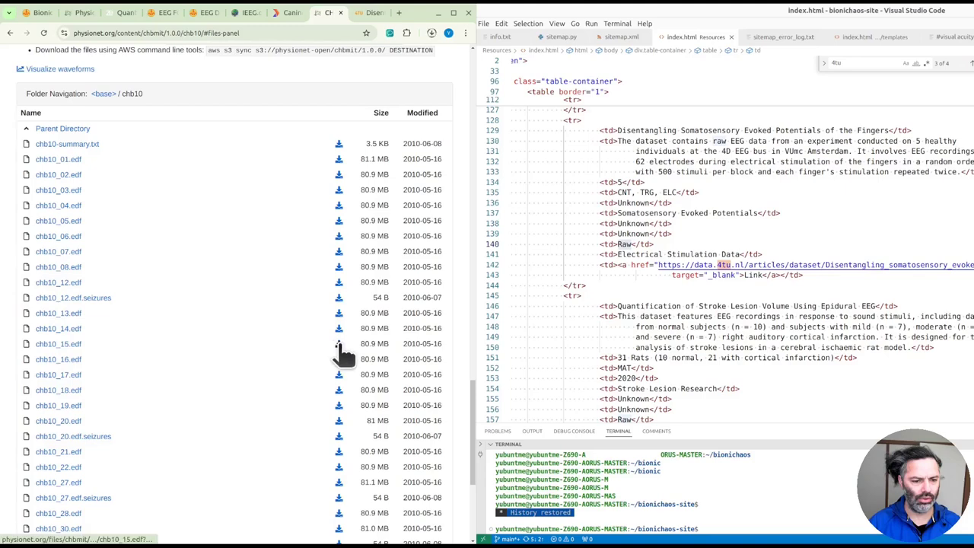
- Download chb10_15.edf, pausing and resuming it in the downloads list
click(339, 347)
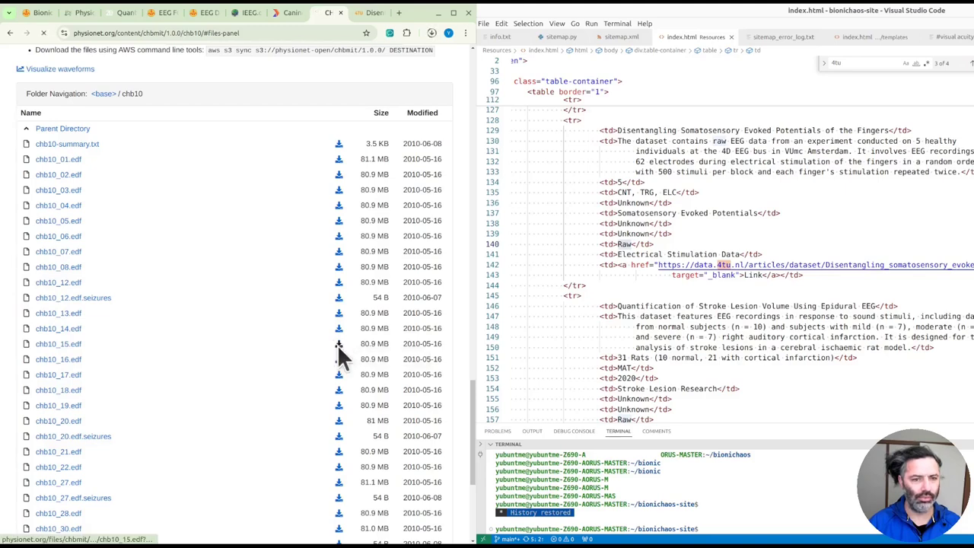
click(431, 32)
mouse_move(358, 77)
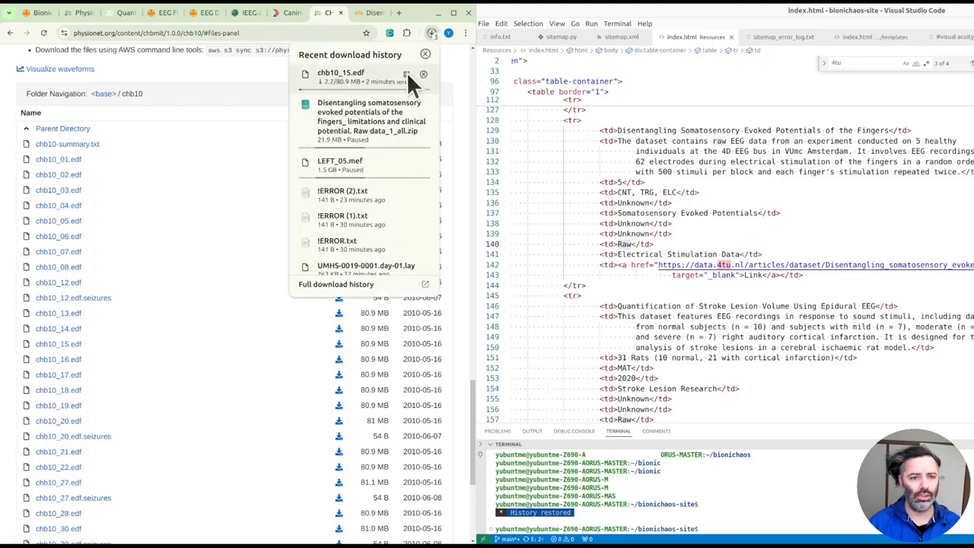
click(407, 74)
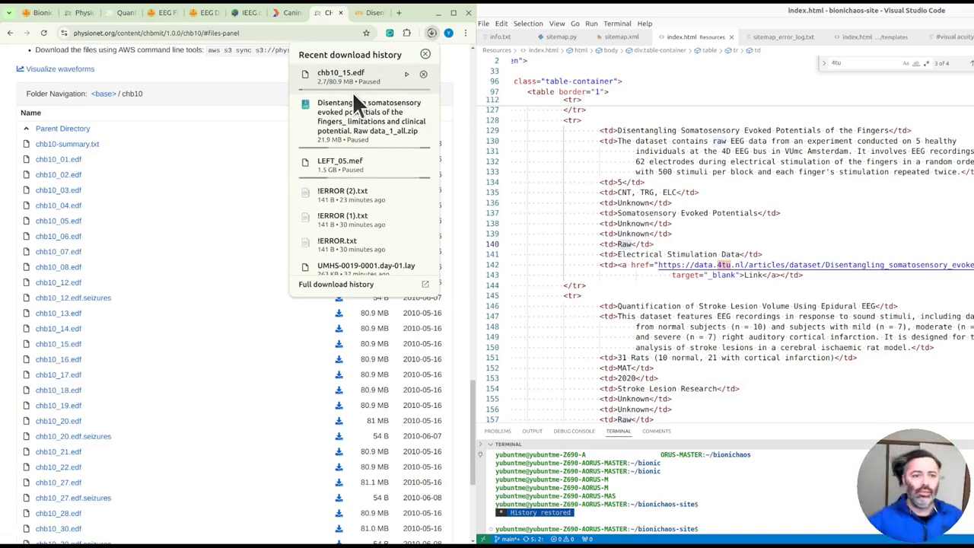
click(406, 74)
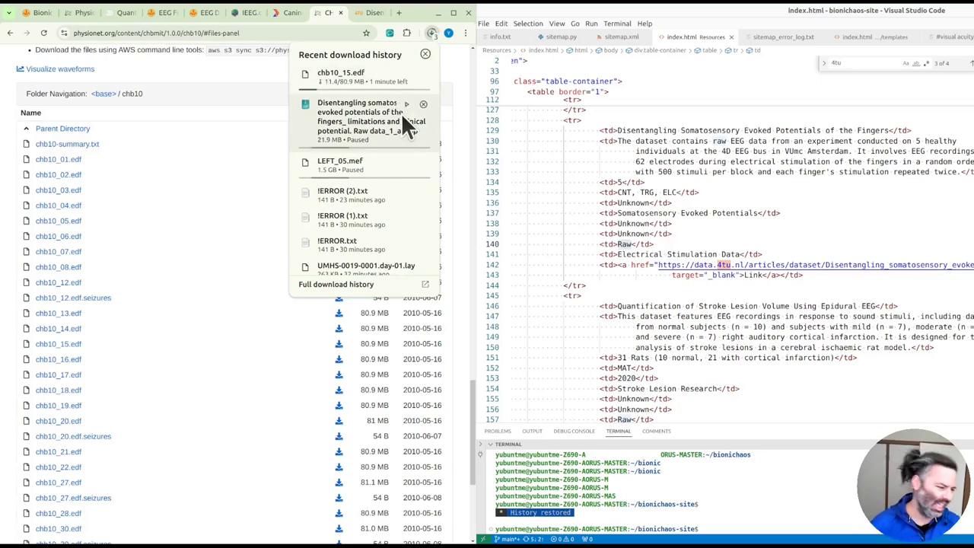
- Replace the CHB-MIT row's link with the PhysioNet chbmit/1.0.0 address and save index.html
scroll(401, 121, up, 5)
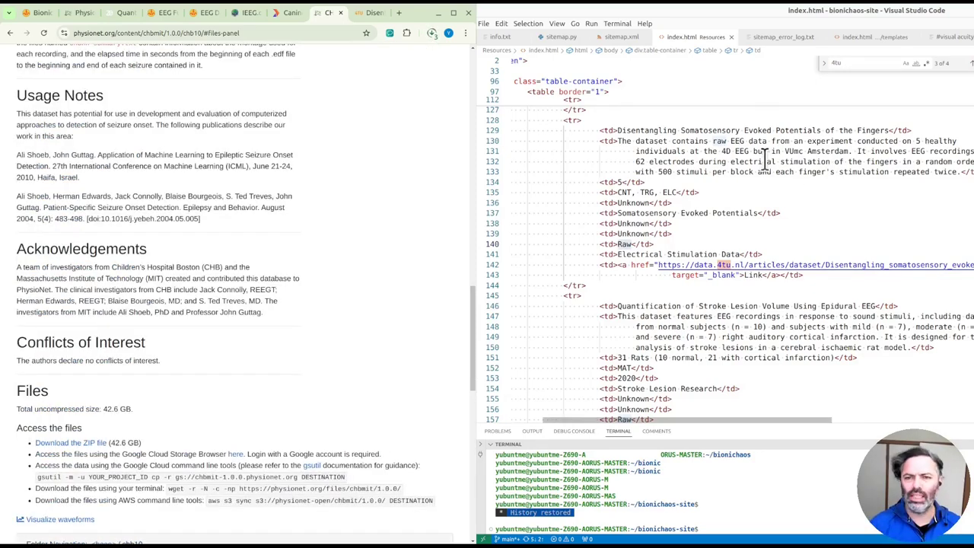
click(773, 44)
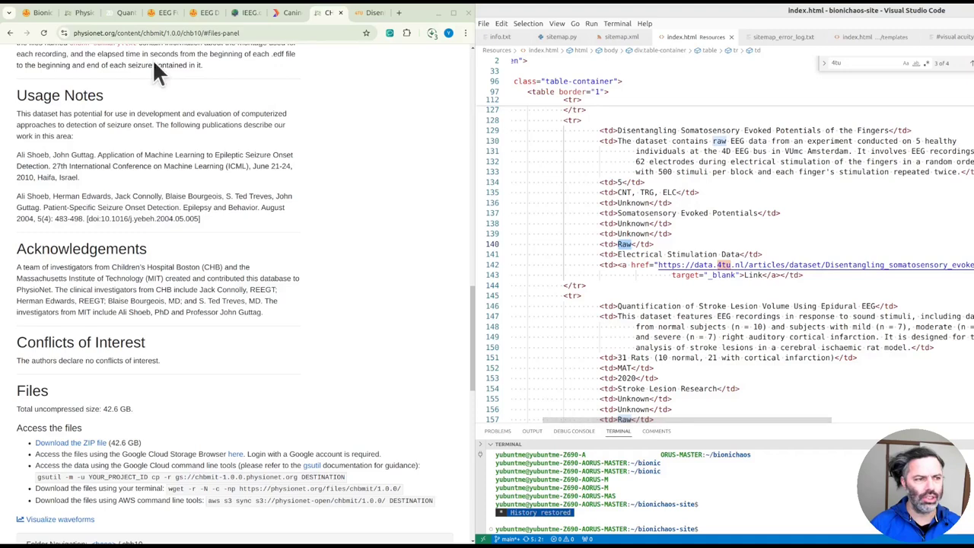
text(CHB)
scroll(735, 281, down, 1)
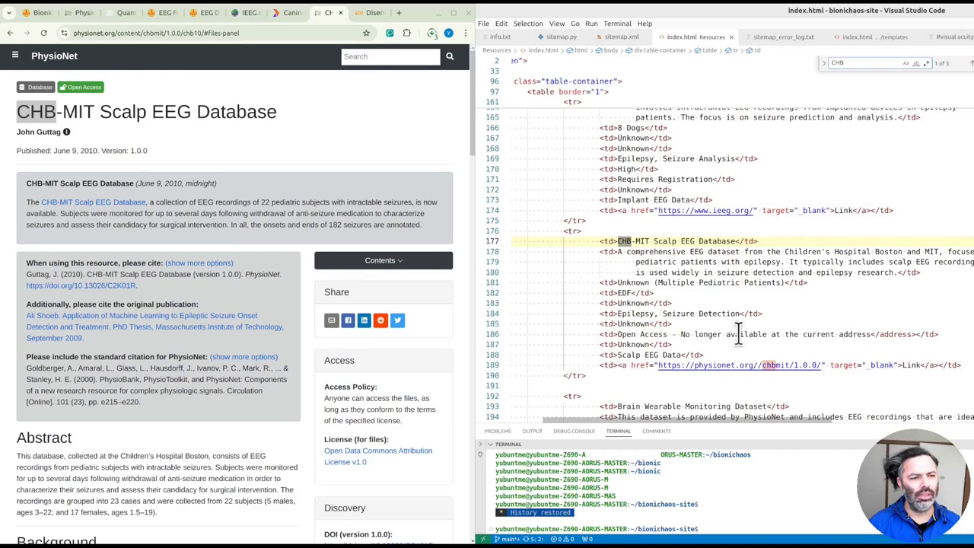
click(287, 32)
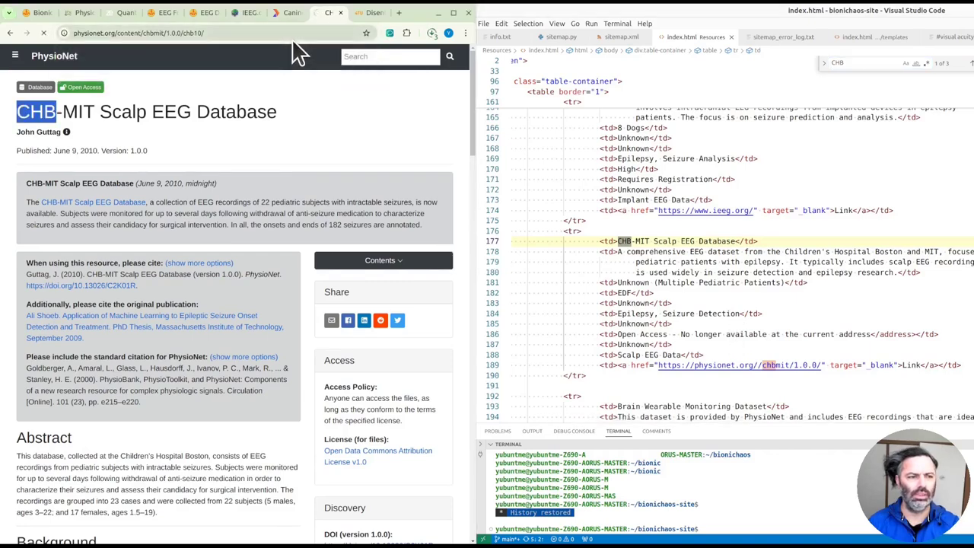
click(124, 33)
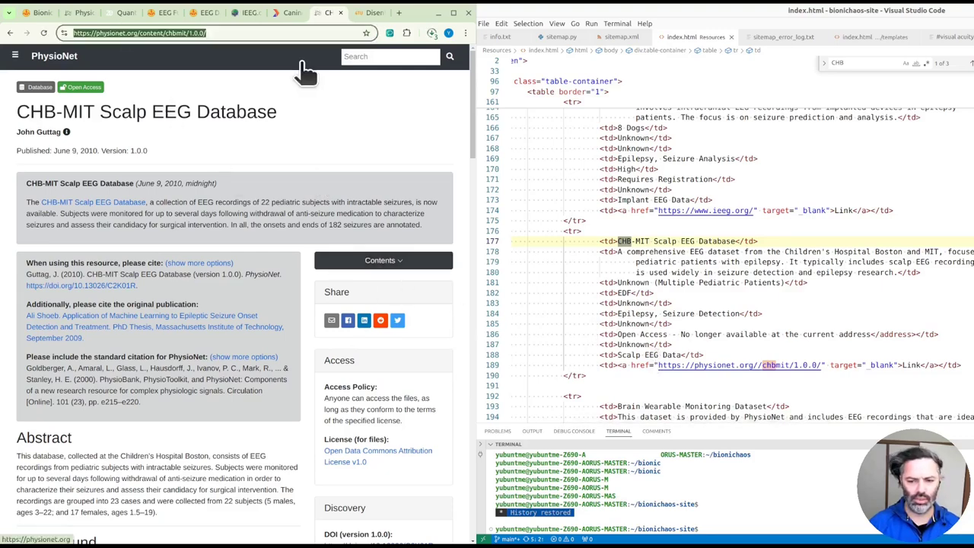
click(761, 366)
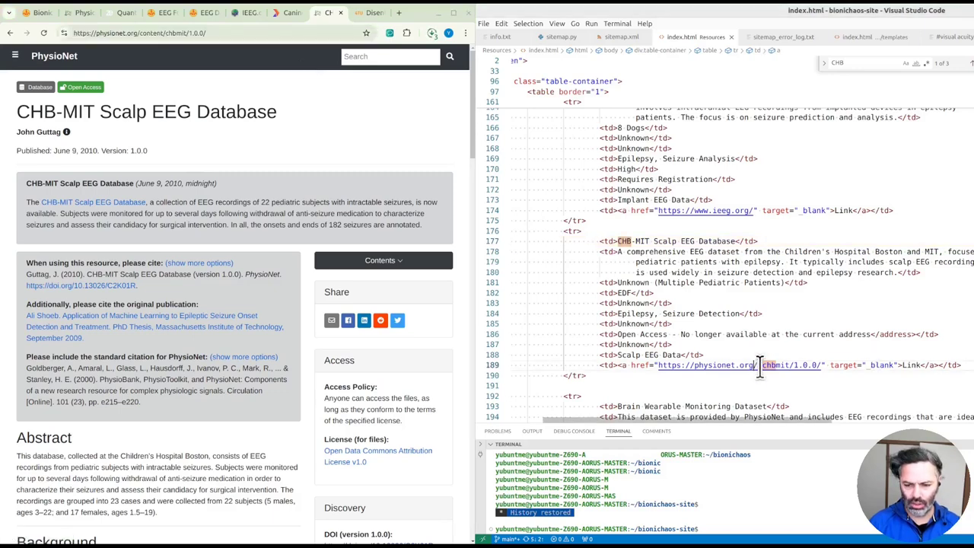
click(120, 33)
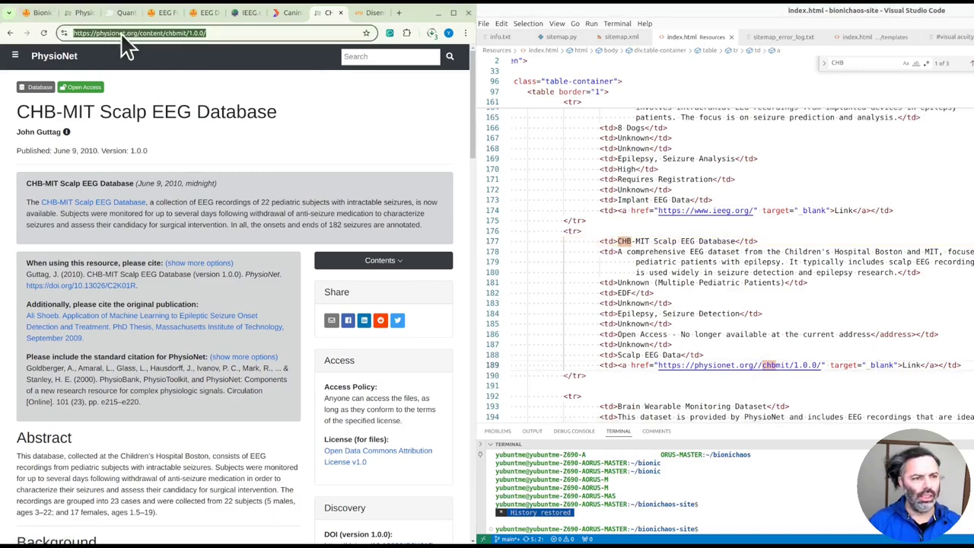
click(721, 366)
text(https://physionet.org/content/chbmit/1.0.0/)
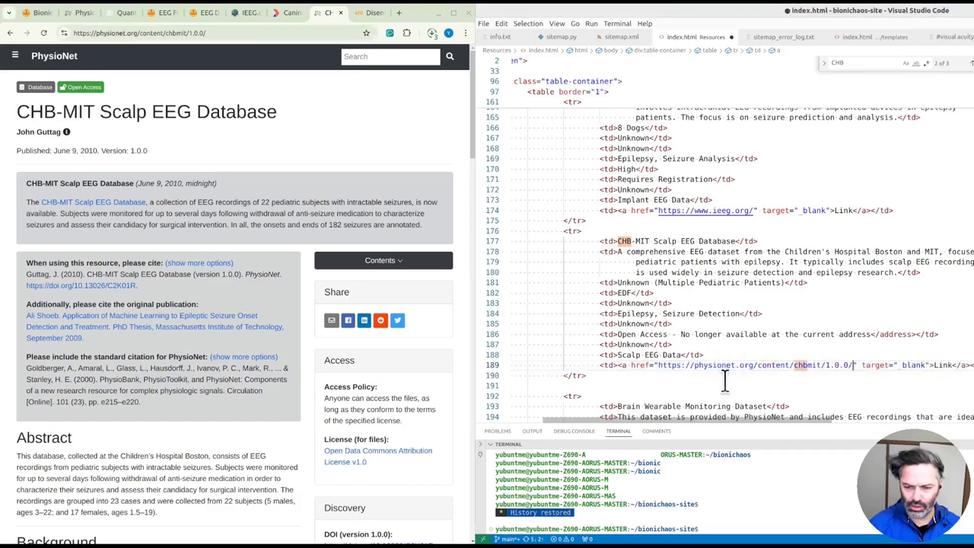
click(751, 325)
key(ctrl+s)
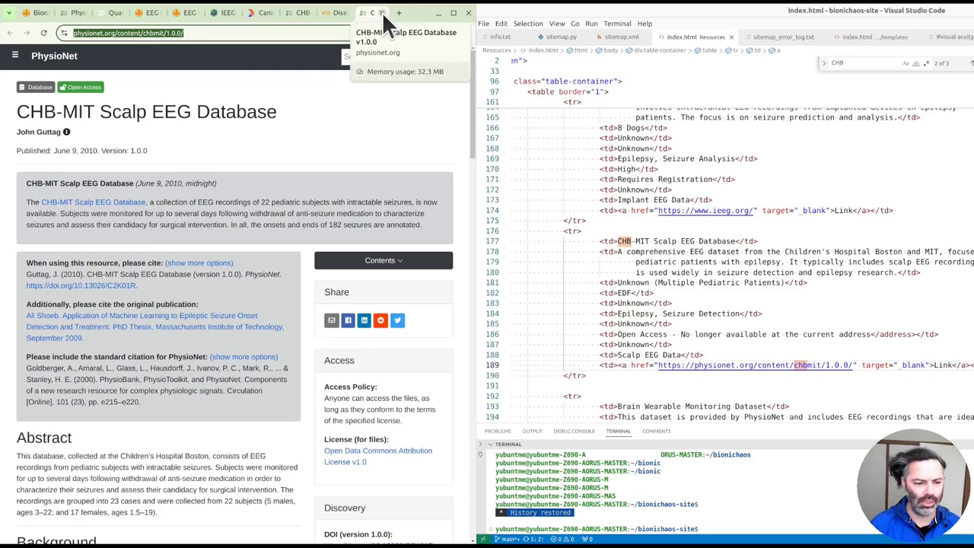
- Remove the 'No longer available' note from line 186 so CHB-MIT reads Open Access, and save
click(382, 12)
drag(682, 334, 869, 334)
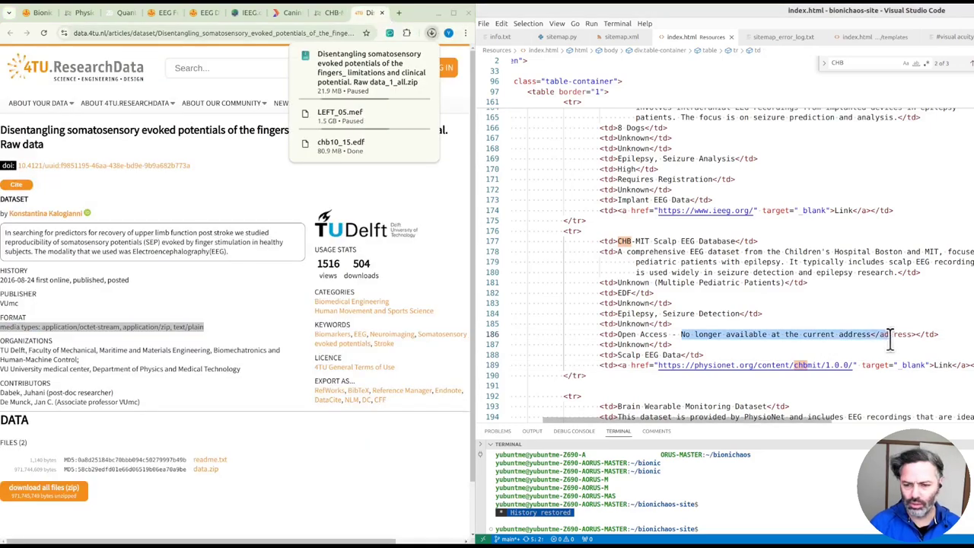
key(BackSpace)
key(BackSpace)
key(BackSpace)
click(750, 305)
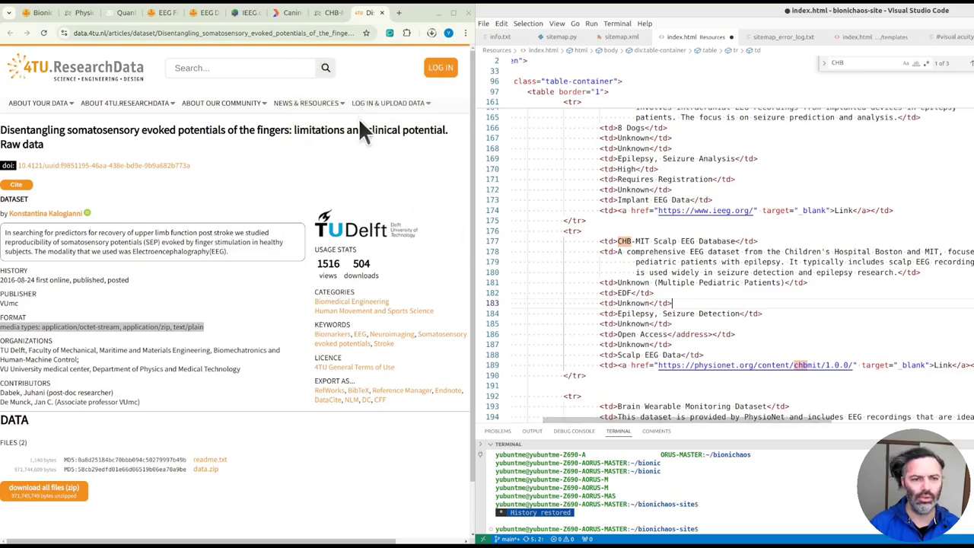
key(ctrl+s)
- Scroll index.html up to the Stroke Lesion Volume row and bring up the IEEG.org page
scroll(731, 293, up, 2)
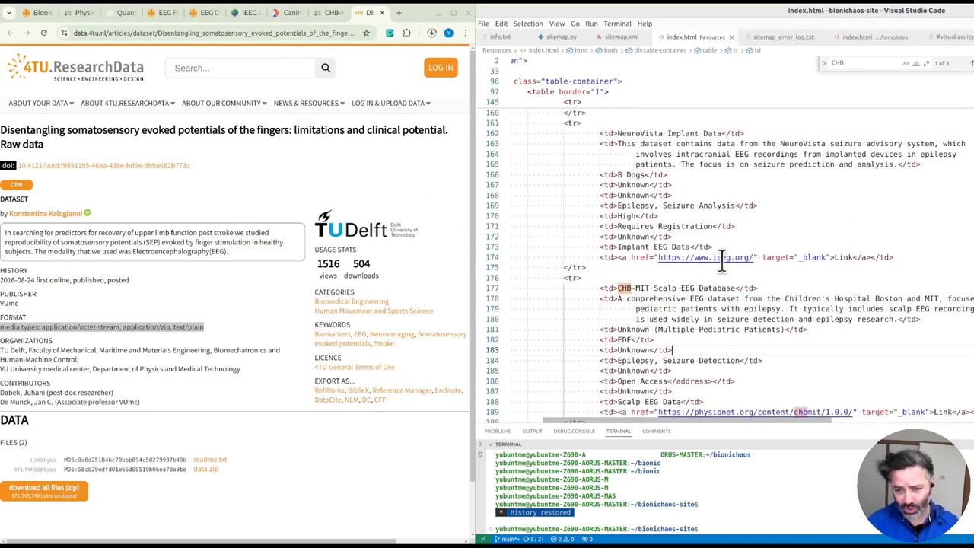
scroll(746, 282, up, 2)
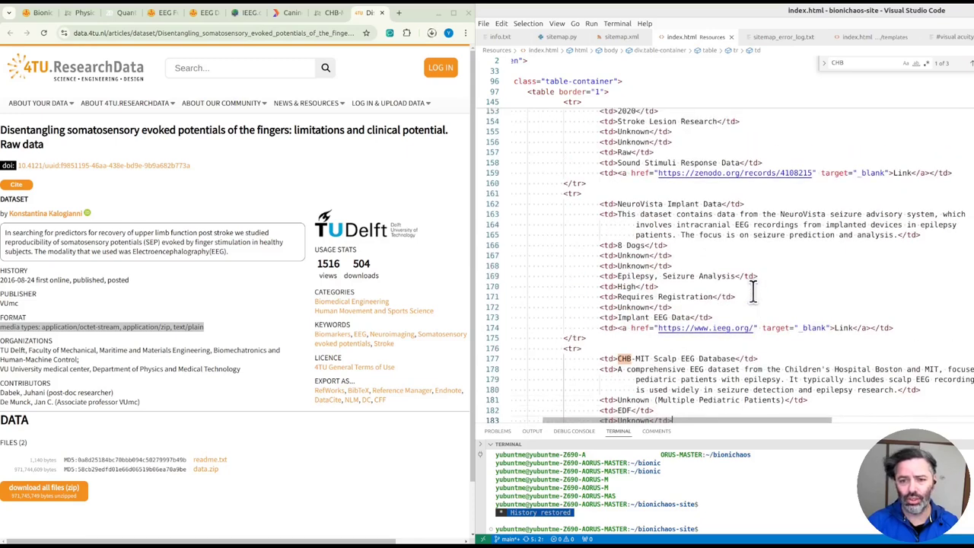
scroll(749, 282, up, 1)
scroll(747, 251, up, 1)
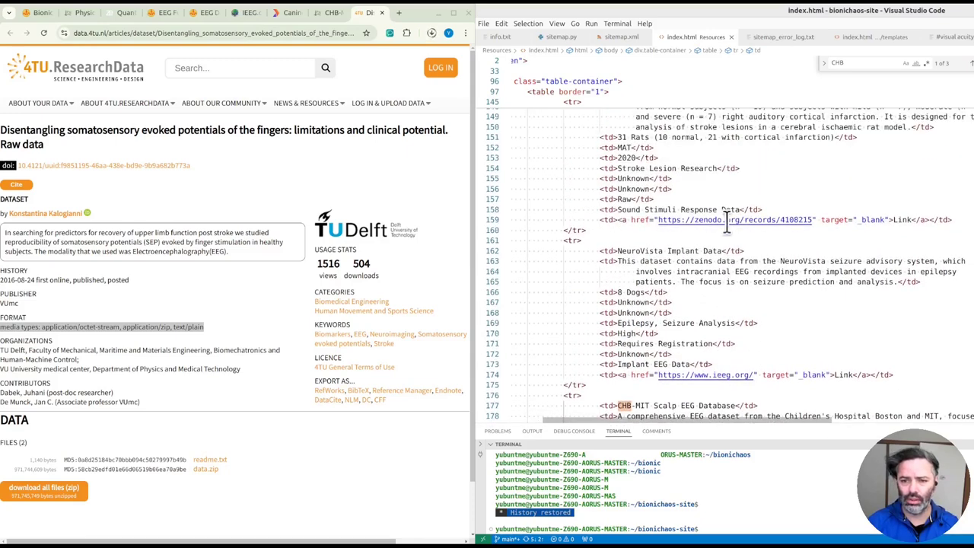
scroll(731, 222, up, 1)
scroll(737, 222, up, 2)
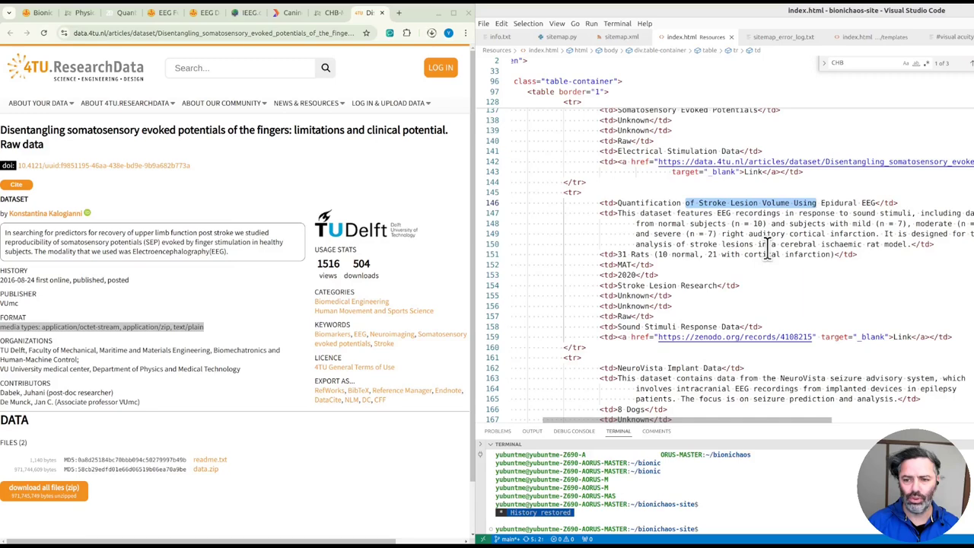
click(257, 15)
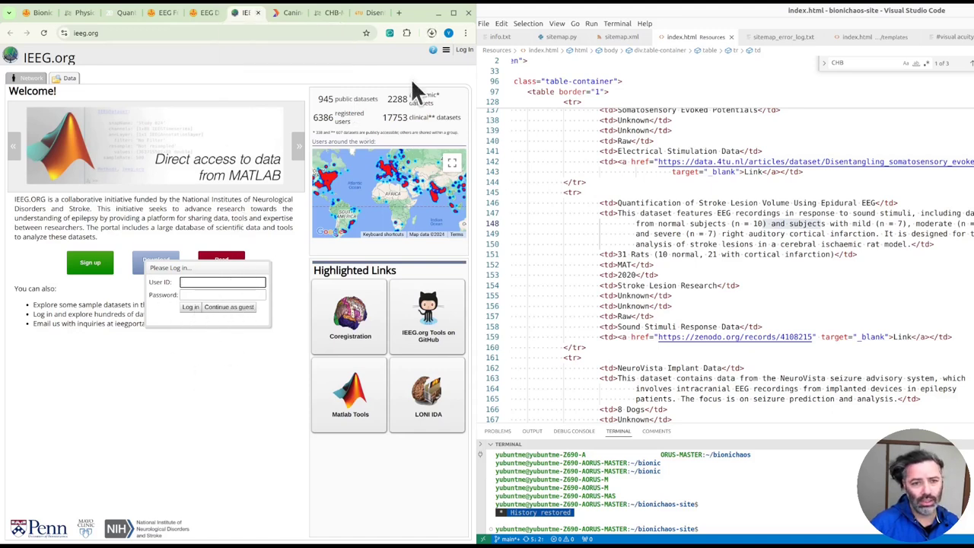
- Close the IEEG.org tab and look over the page beneath it
click(258, 13)
scroll(201, 115, down, 5)
scroll(228, 175, down, 3)
scroll(236, 190, up, 5)
scroll(232, 183, up, 3)
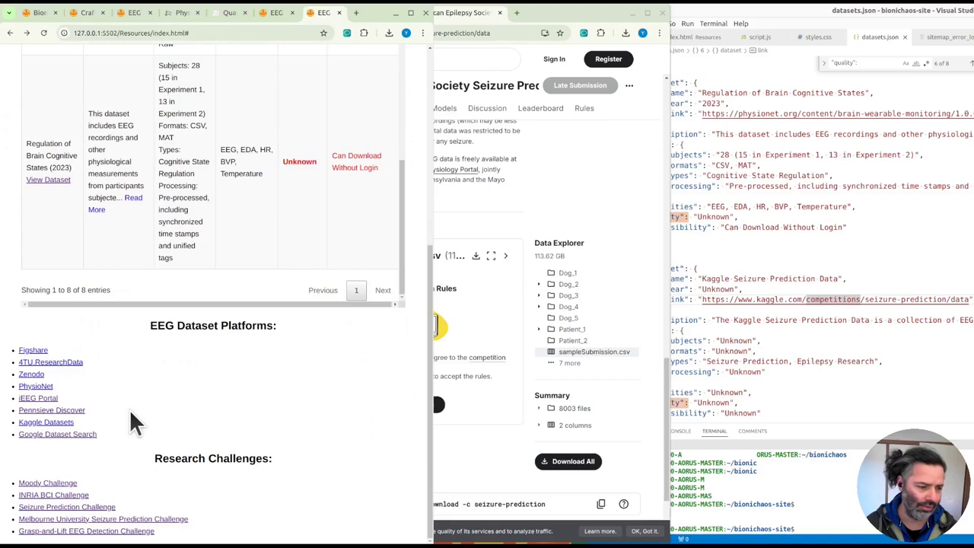
- Bring the Kaggle Seizure Prediction page forward and scroll up to its Dataset Description
click(529, 171)
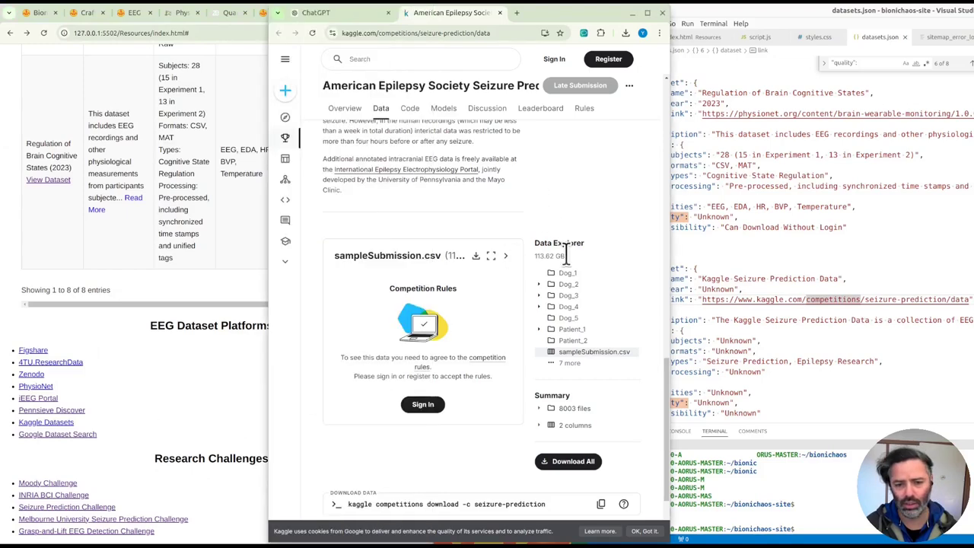
scroll(521, 203, up, 1)
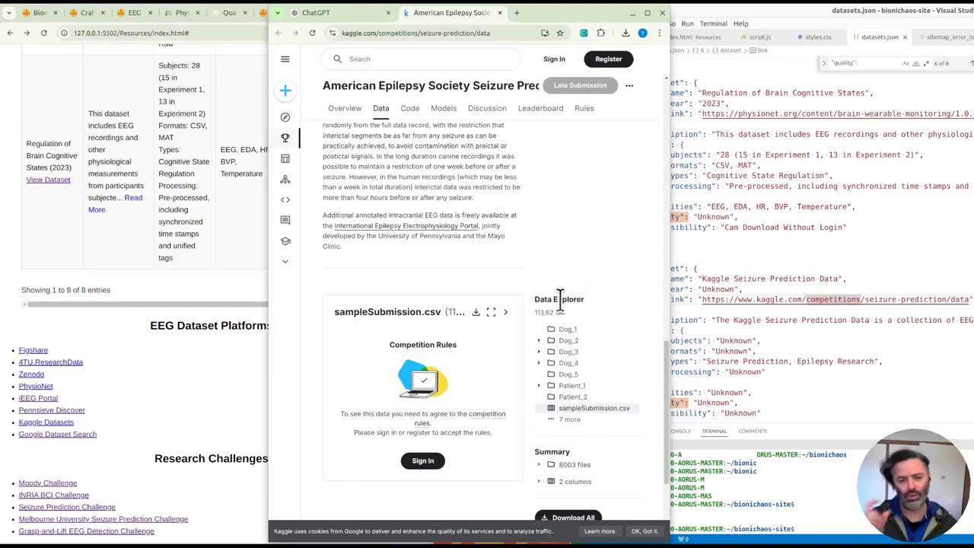
scroll(558, 304, up, 2)
scroll(536, 303, up, 3)
scroll(536, 316, up, 2)
scroll(535, 358, down, 3)
scroll(552, 373, up, 5)
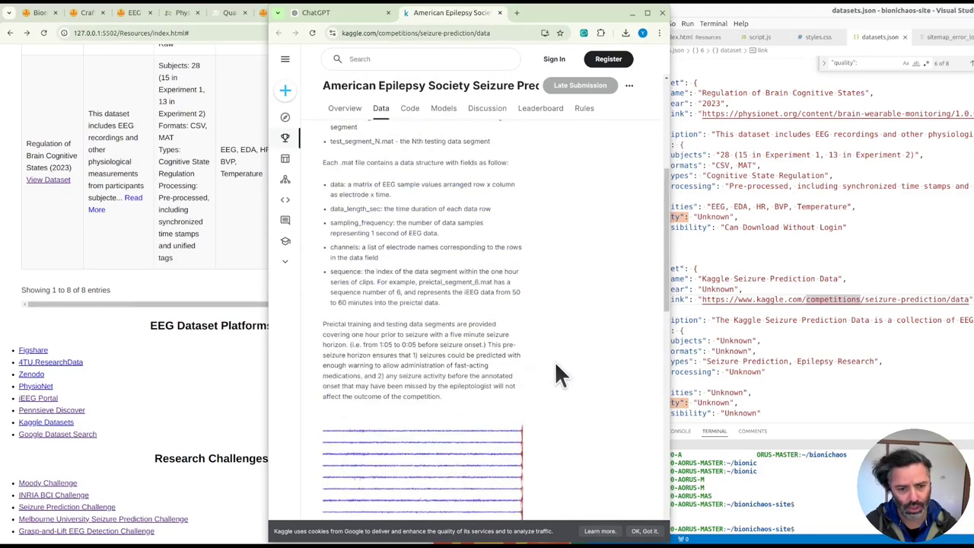
scroll(556, 373, up, 3)
mouse_move(421, 232)
mouse_down()
mouse_move(478, 301)
mouse_move(386, 257)
mouse_up()
- Edit the address to load the isip.piconepress.com/projects/ directory listing
scroll(392, 262, up, 1)
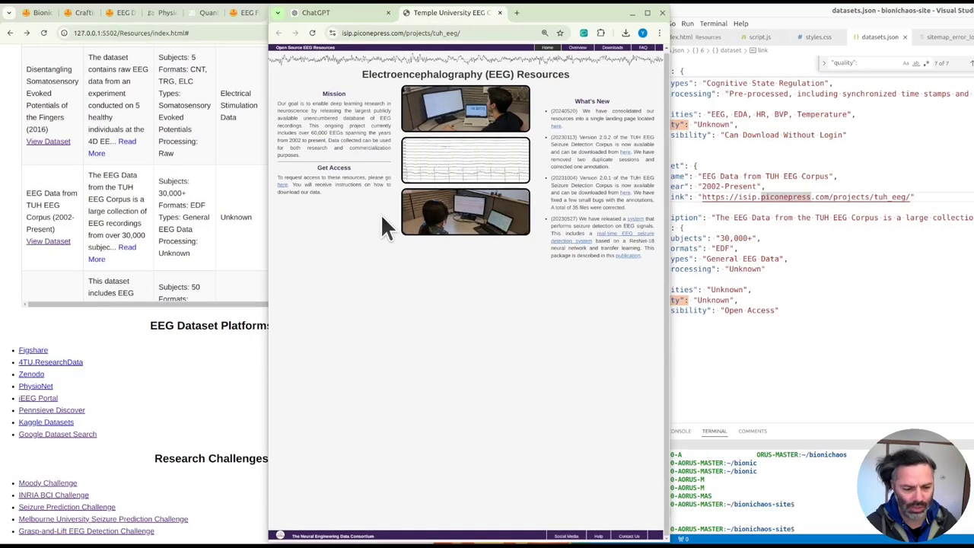
click(457, 33)
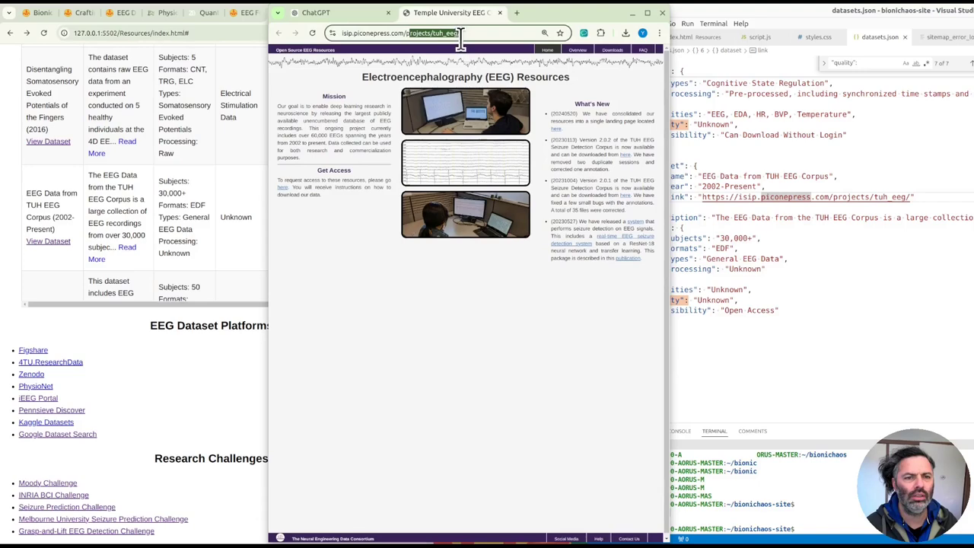
drag(482, 34, 432, 33)
text(projects/)
key(Return)
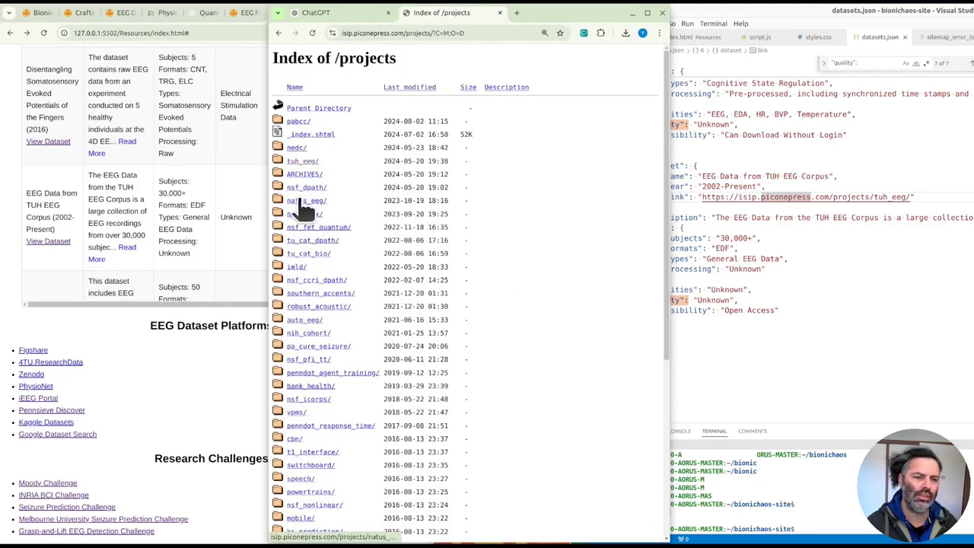
- Browse the natus_eeg folders, then go to NEDC Resources and the TUH EEG page
click(304, 201)
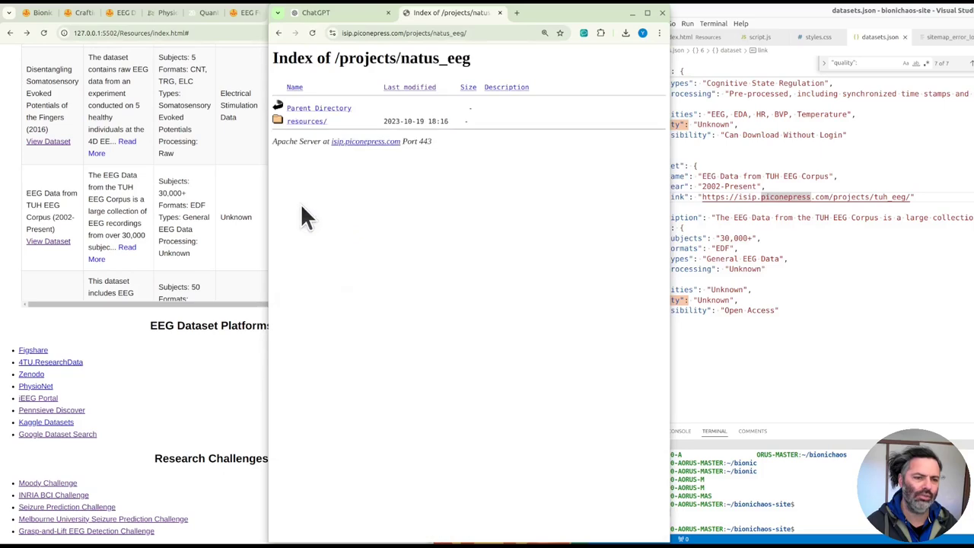
click(301, 122)
click(304, 134)
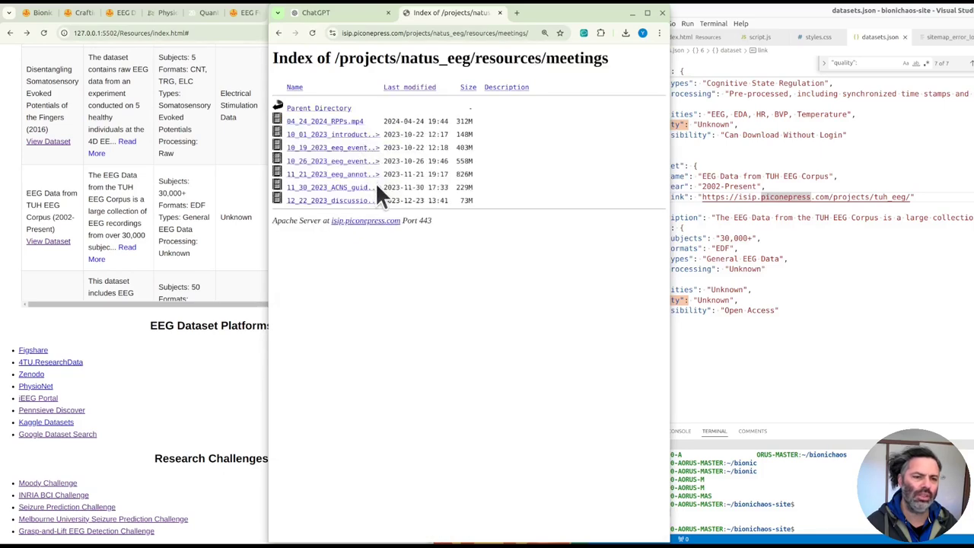
key(alt+Left)
key(alt+Left)
key(alt+Left)
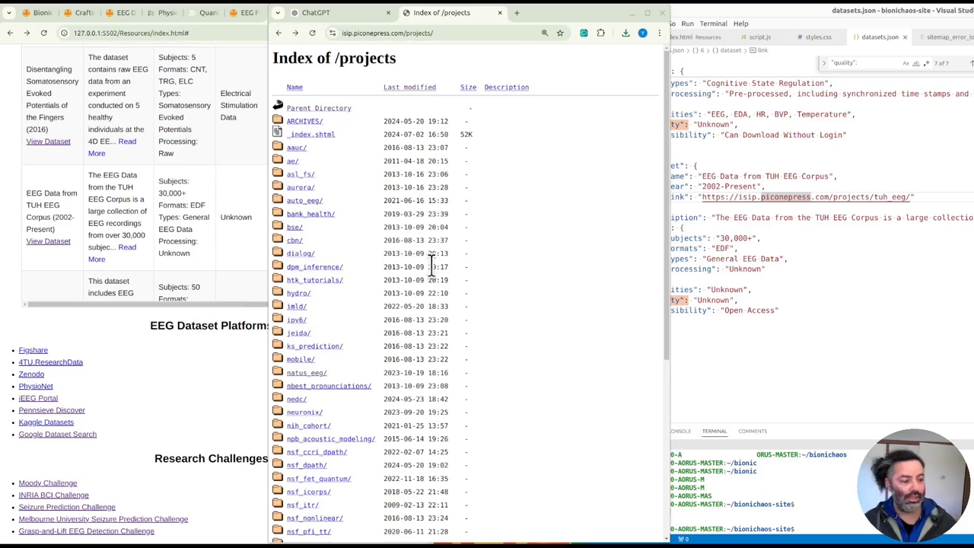
click(278, 157)
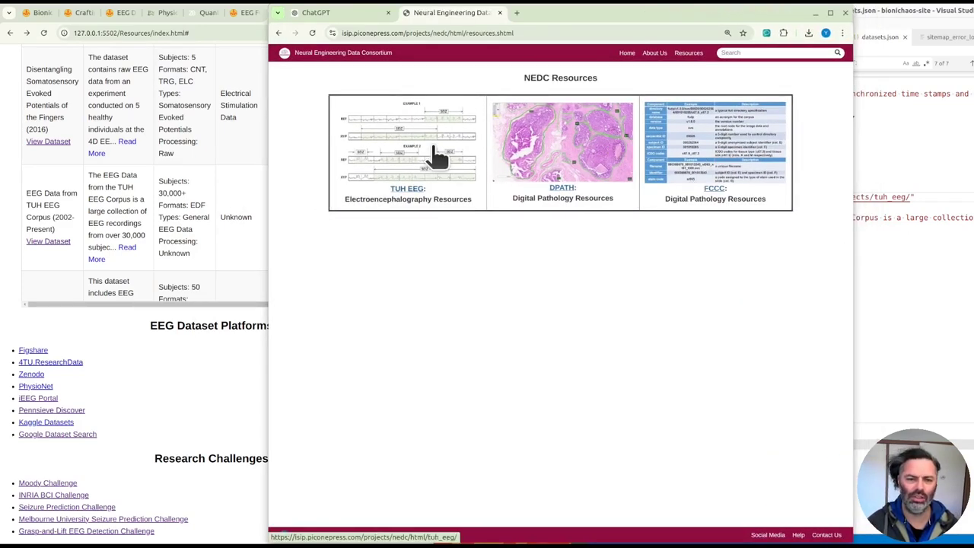
click(417, 198)
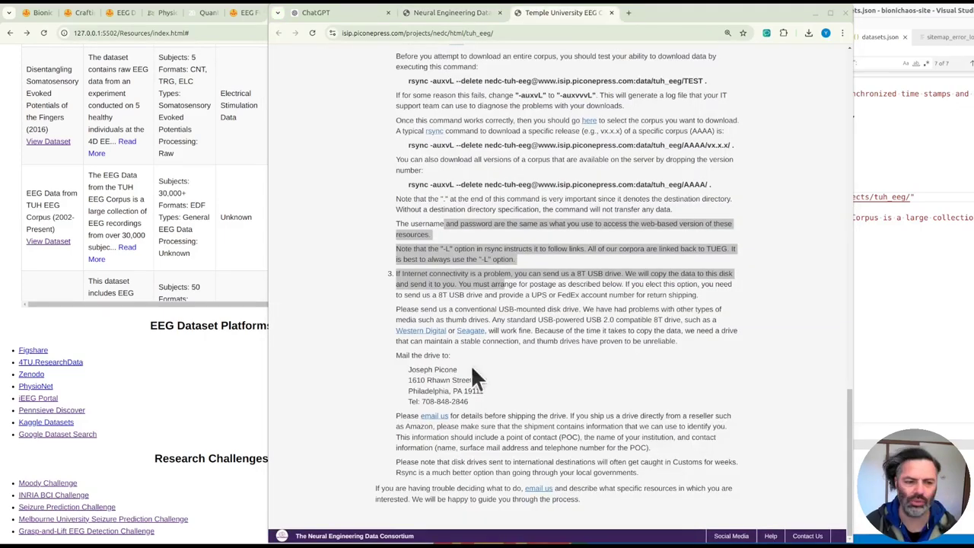
scroll(468, 297, up, 15)
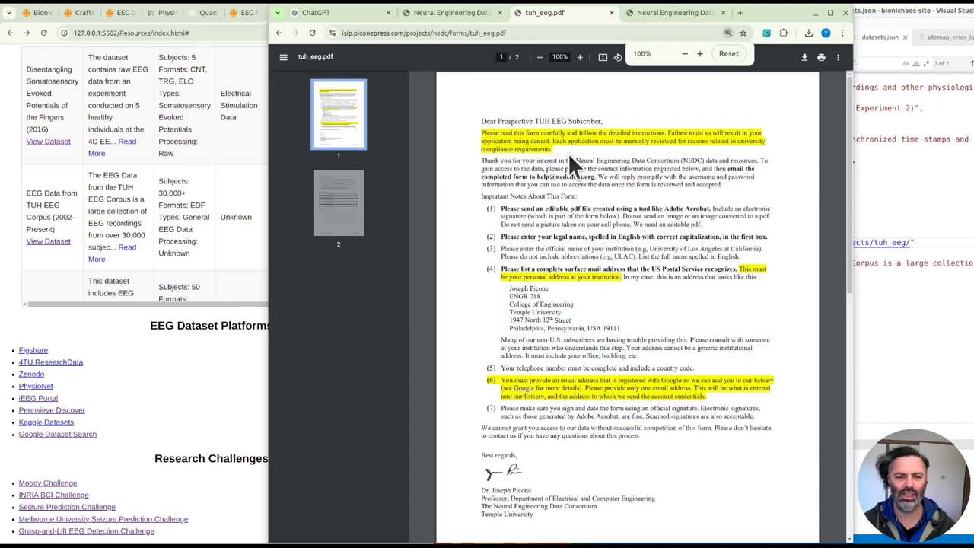
- Read both pages of the tuh_eeg.pdf form, noting the editable-PDF requirement
scroll(569, 156, down, 10)
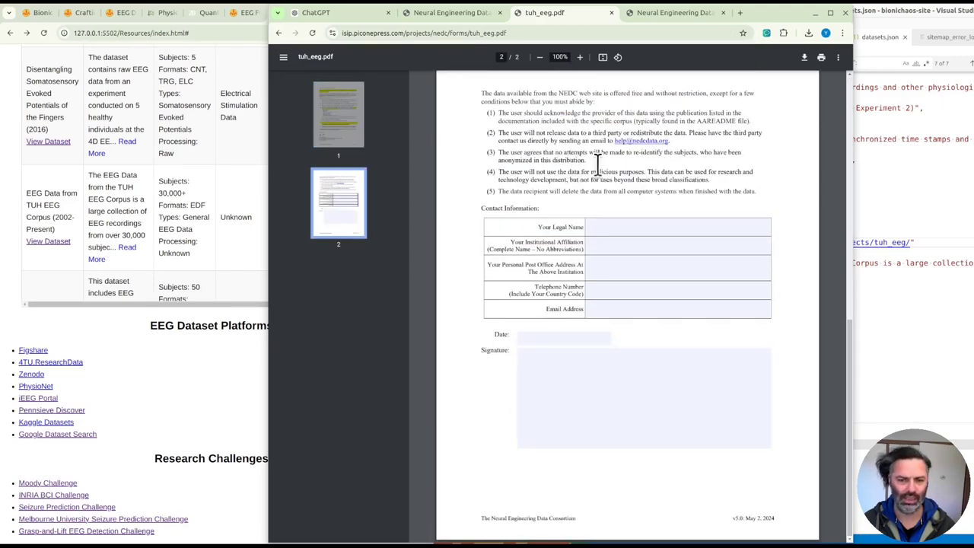
scroll(599, 162, up, 10)
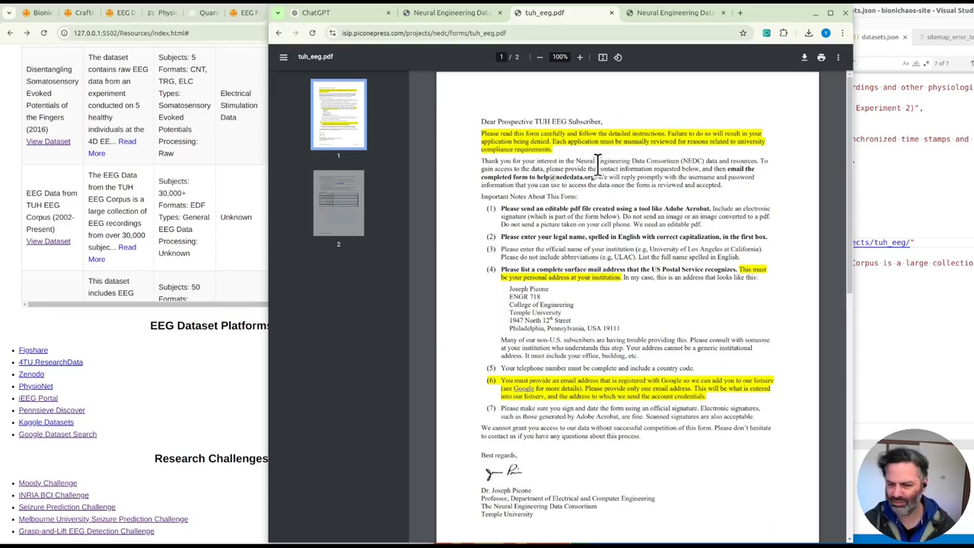
scroll(598, 191, down, 4)
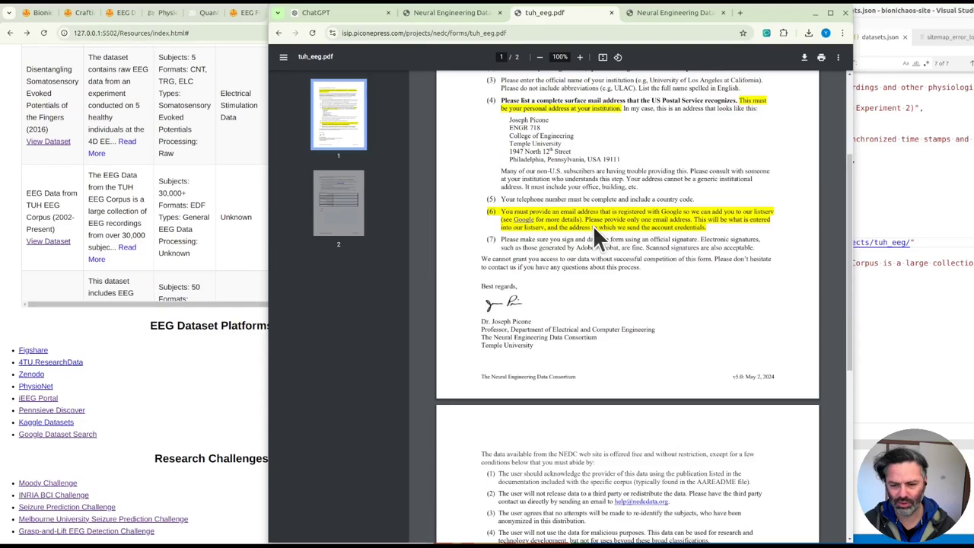
scroll(594, 227, down, 5)
scroll(595, 226, up, 7)
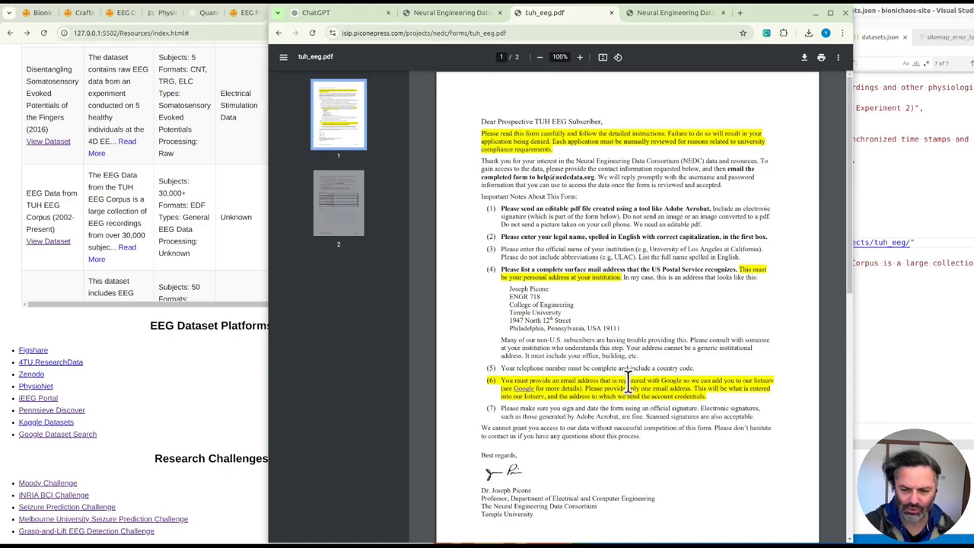
drag(501, 208, 694, 209)
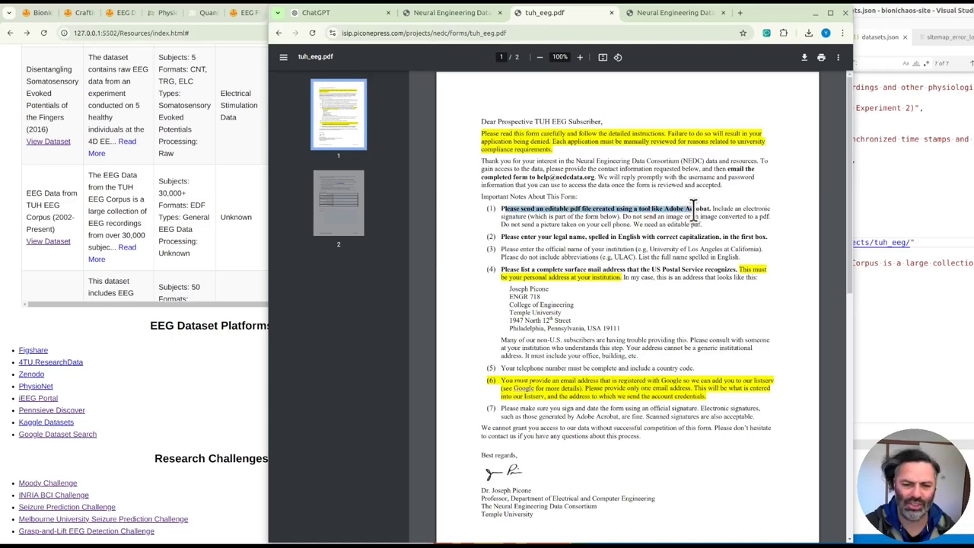
click(679, 197)
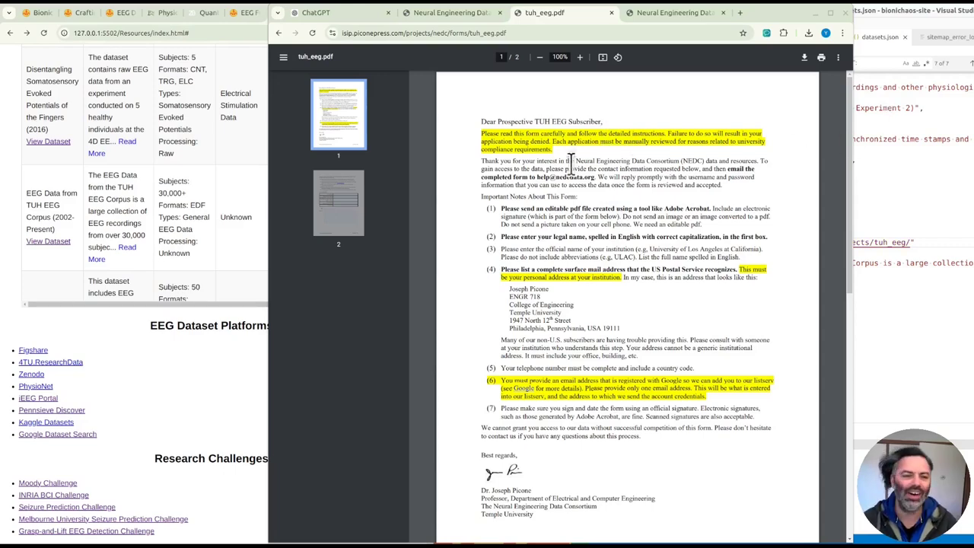
click(339, 201)
click(339, 114)
- Return to the TUH EEG page and highlight the Epilepsy Corpus (TUEP) description
click(449, 12)
mouse_move(397, 301)
mouse_down()
mouse_move(524, 301)
mouse_move(608, 324)
mouse_up()
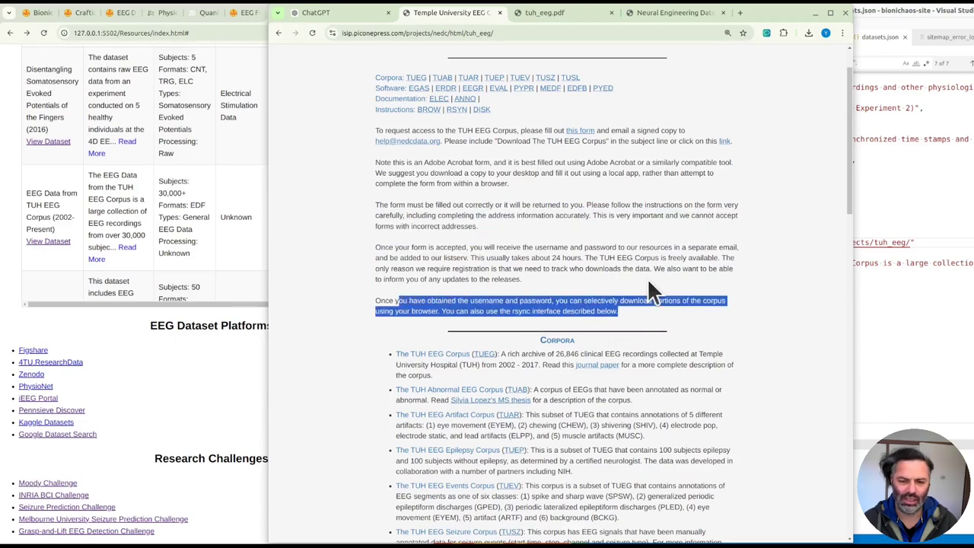
scroll(636, 251, down, 3)
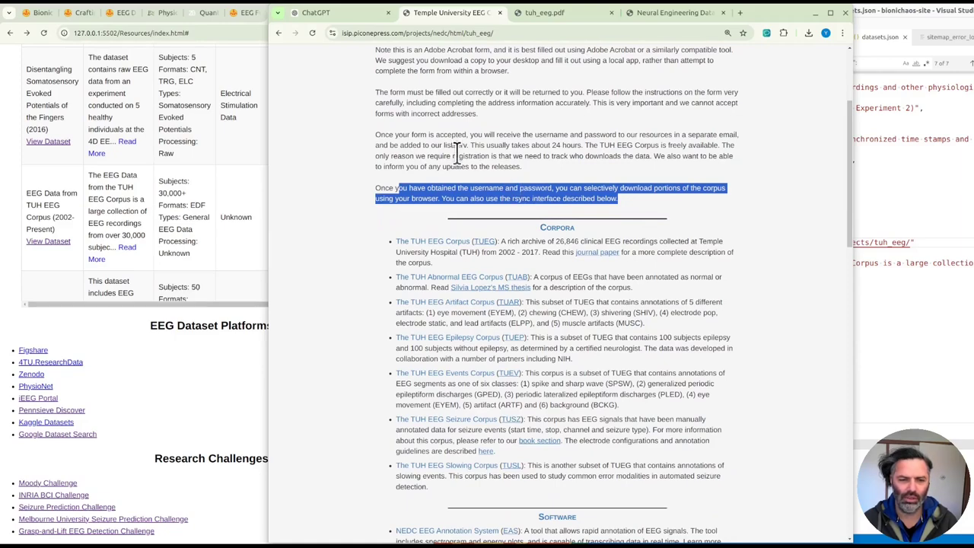
click(446, 180)
scroll(446, 183, down, 1)
drag(547, 281, 596, 301)
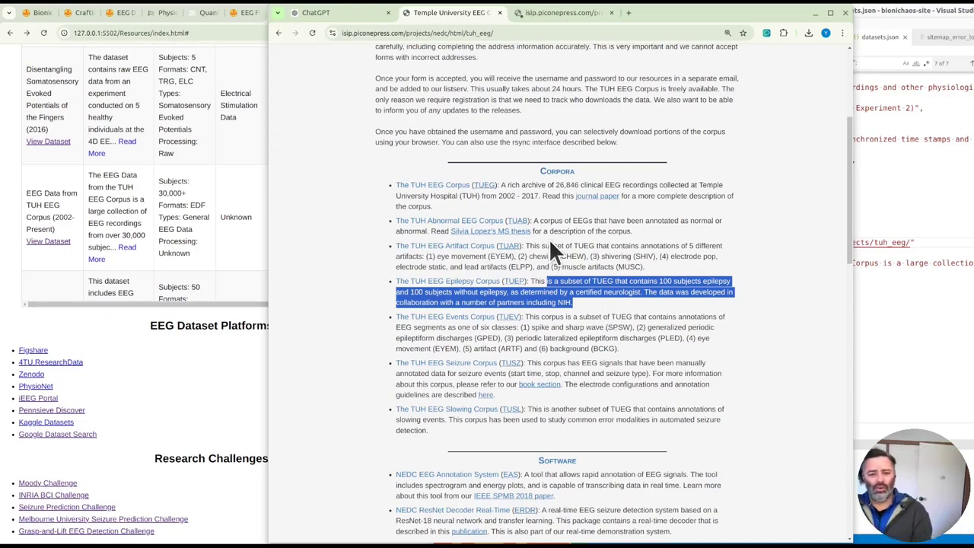
- In ChatGPT, send the edited prompt asking for the link
key(ctrl+shift+Tab)
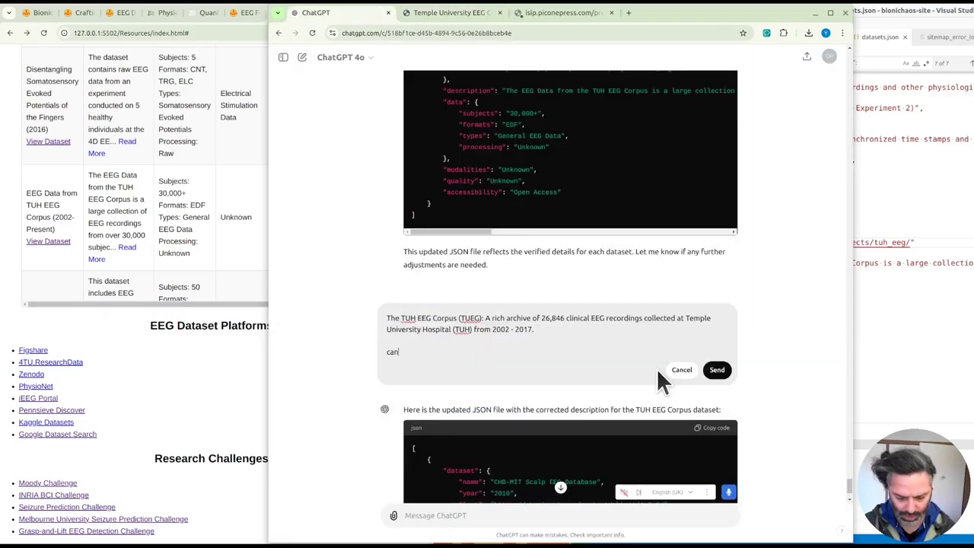
text(l)
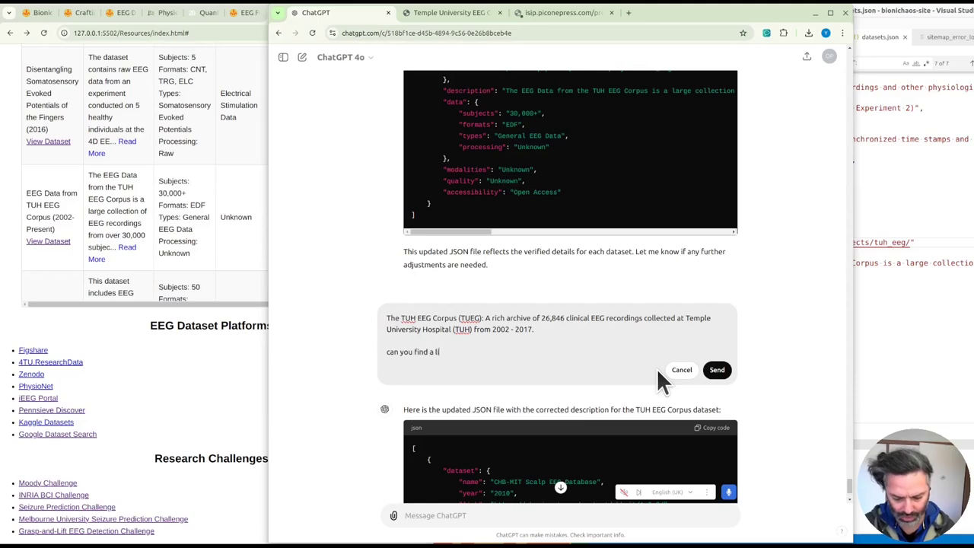
text(ink)
key(Return)
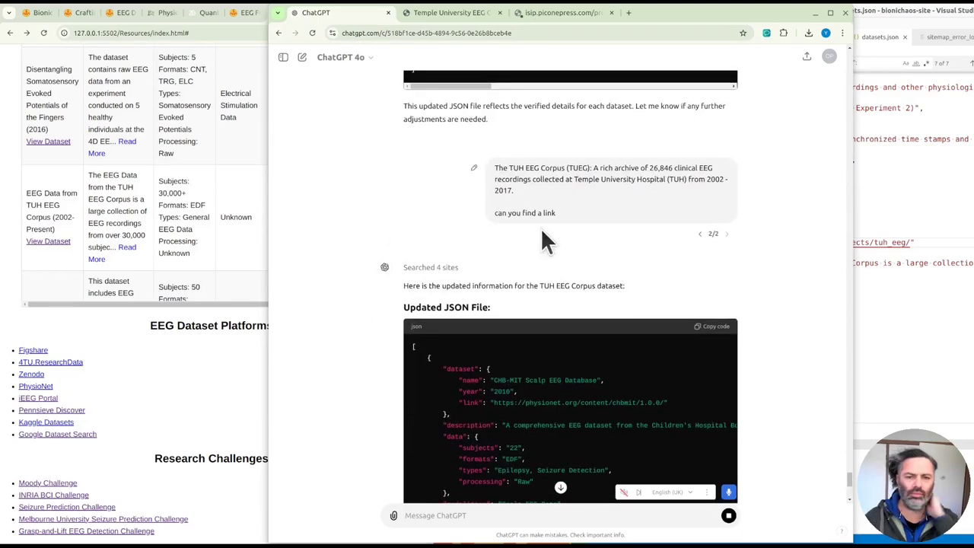
- Compare the TUH entry's processing value in datasets.json with ChatGPT's reply
click(918, 199)
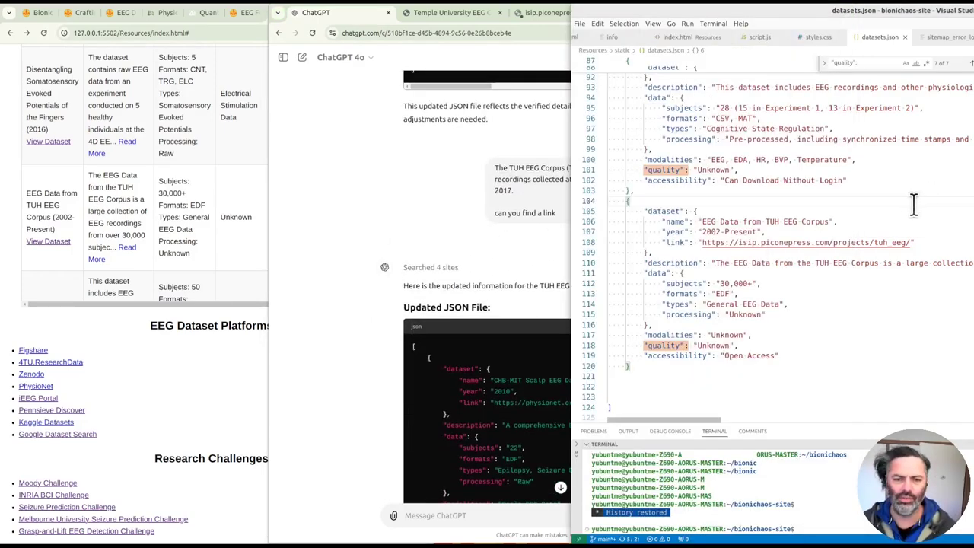
scroll(910, 201, up, 5)
scroll(899, 202, up, 1)
click(332, 13)
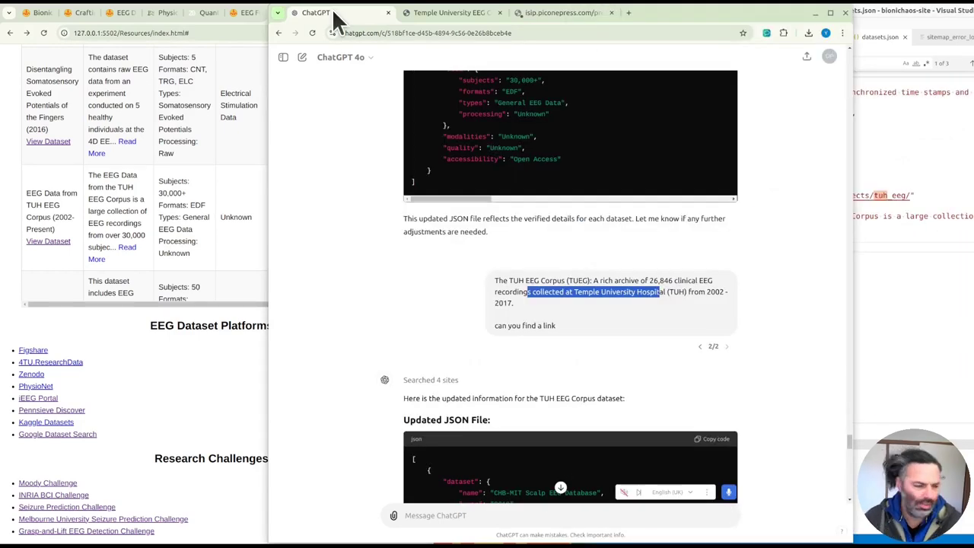
click(903, 298)
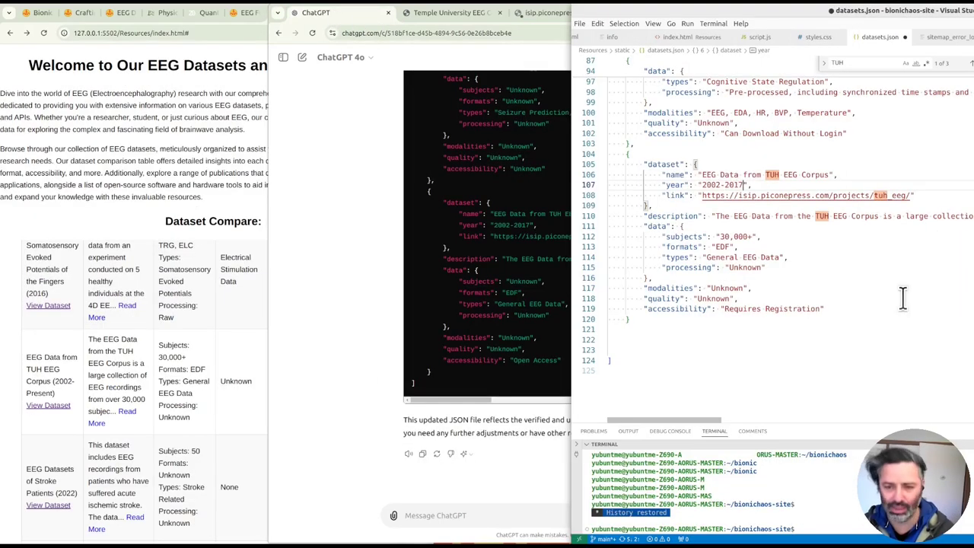
click(762, 268)
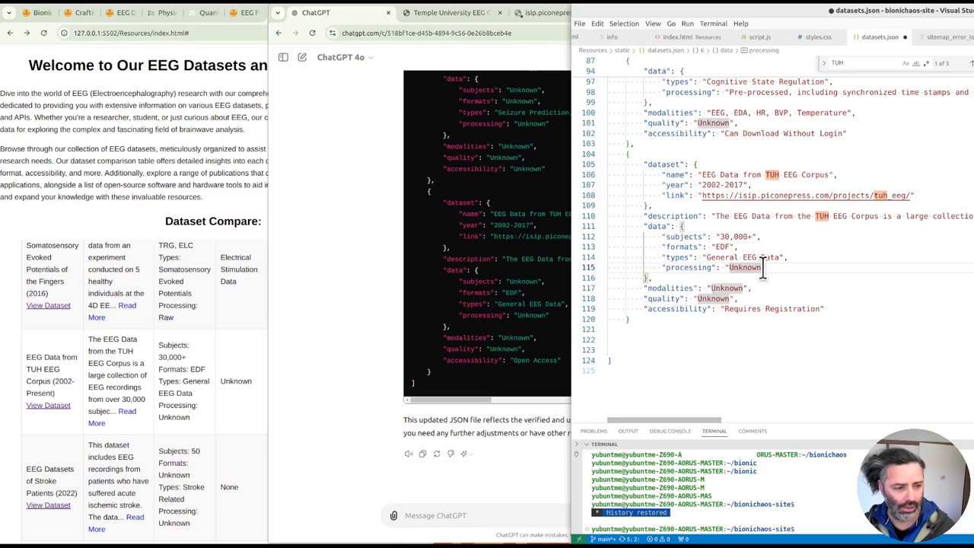
- Recheck condition (2) of the TUH EEG registration form, then close both form tabs
click(360, 131)
click(456, 15)
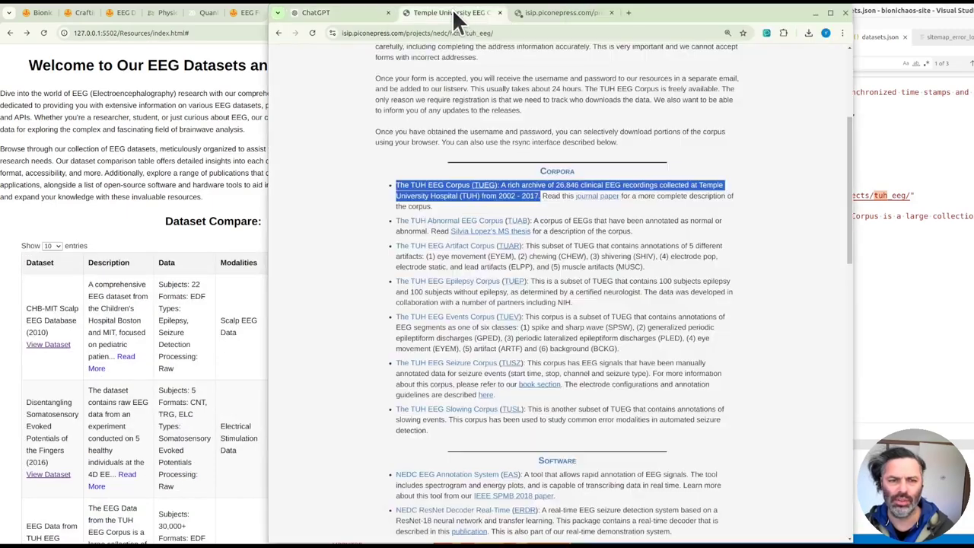
click(477, 125)
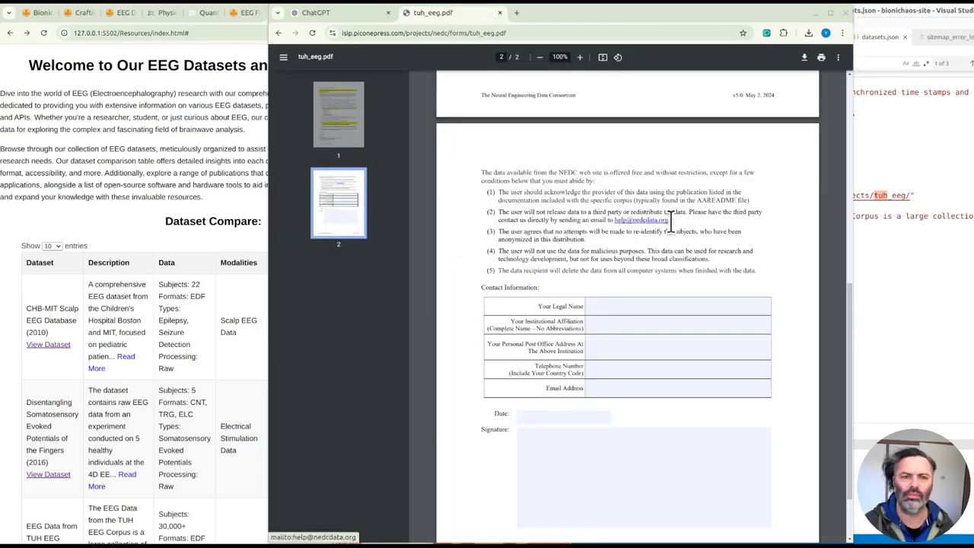
drag(670, 220, 614, 221)
key(ctrl+shift+t)
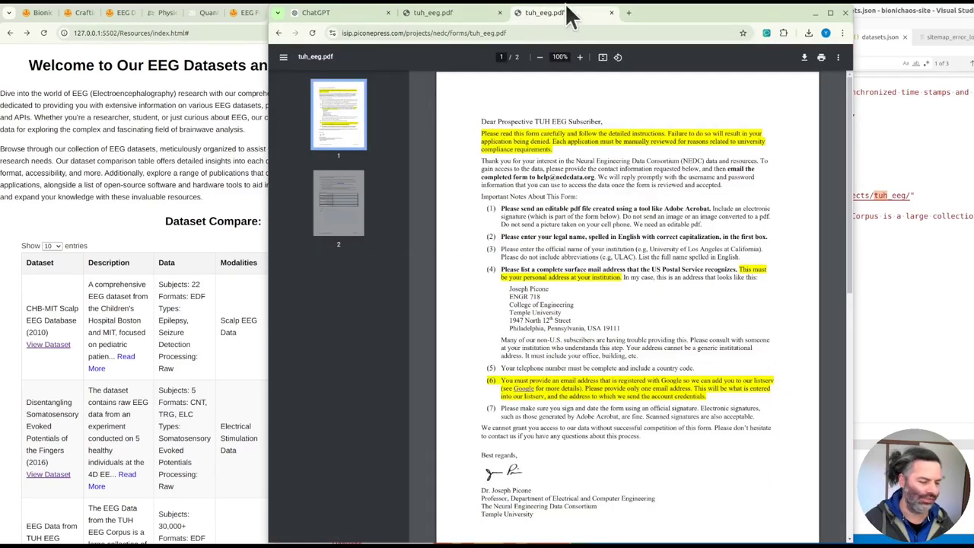
click(611, 13)
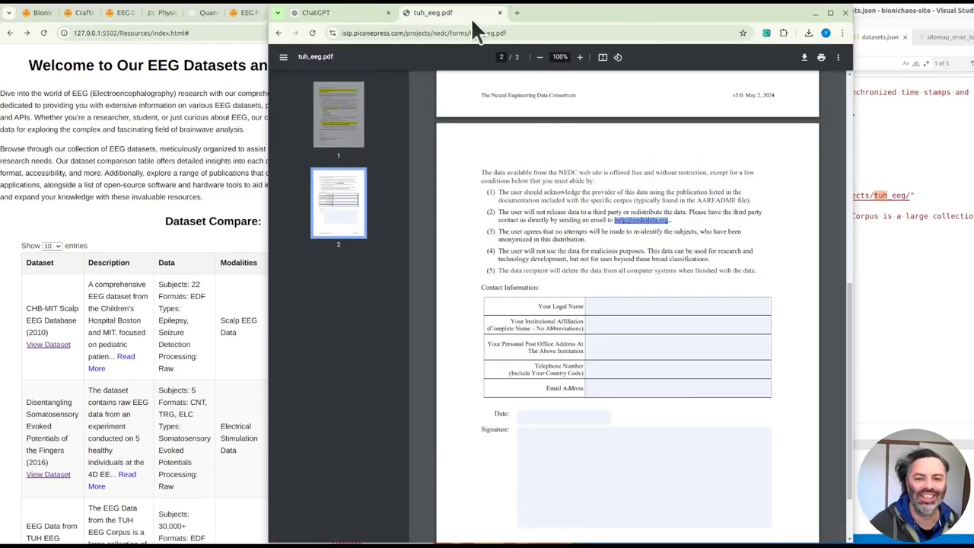
click(499, 13)
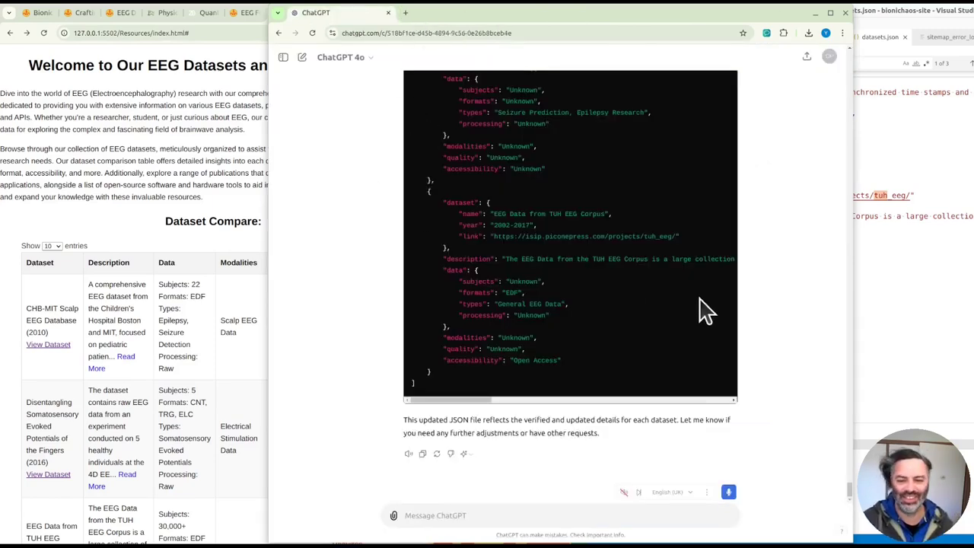
click(929, 280)
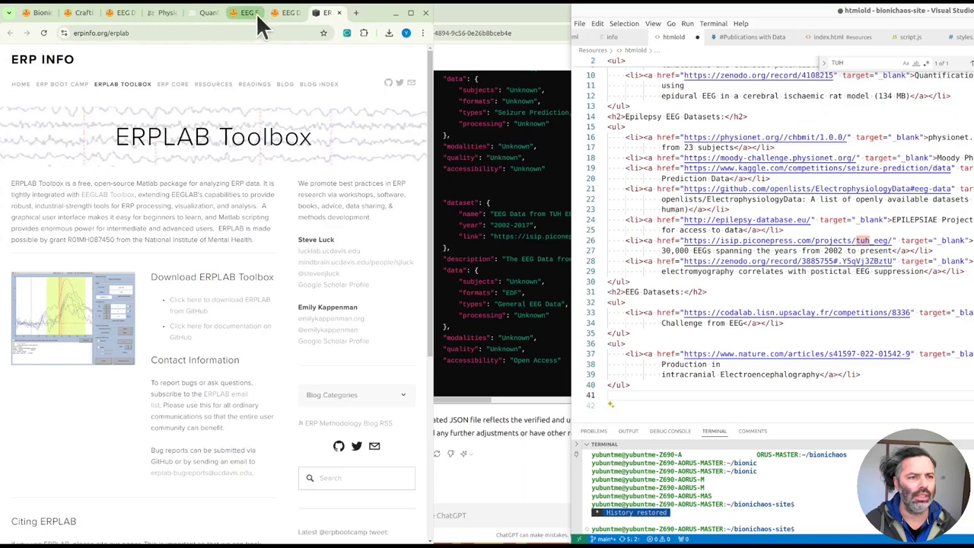
- Review Dataset Compare rows: NeuroVista data types, Quantification file format, Sound Stimuli modality
click(280, 13)
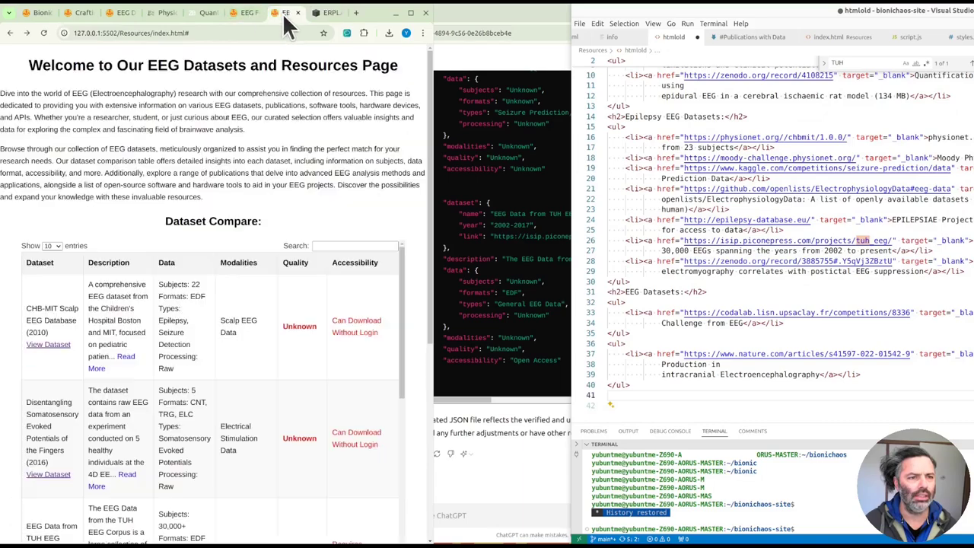
scroll(240, 160, down, 3)
scroll(239, 160, down, 5)
scroll(240, 168, up, 5)
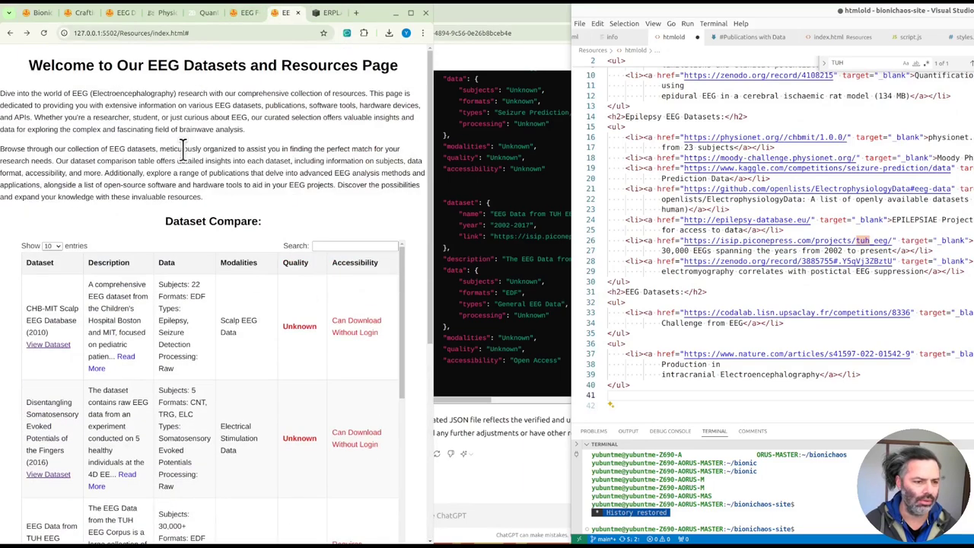
scroll(240, 202, down, 3)
scroll(175, 270, down, 3)
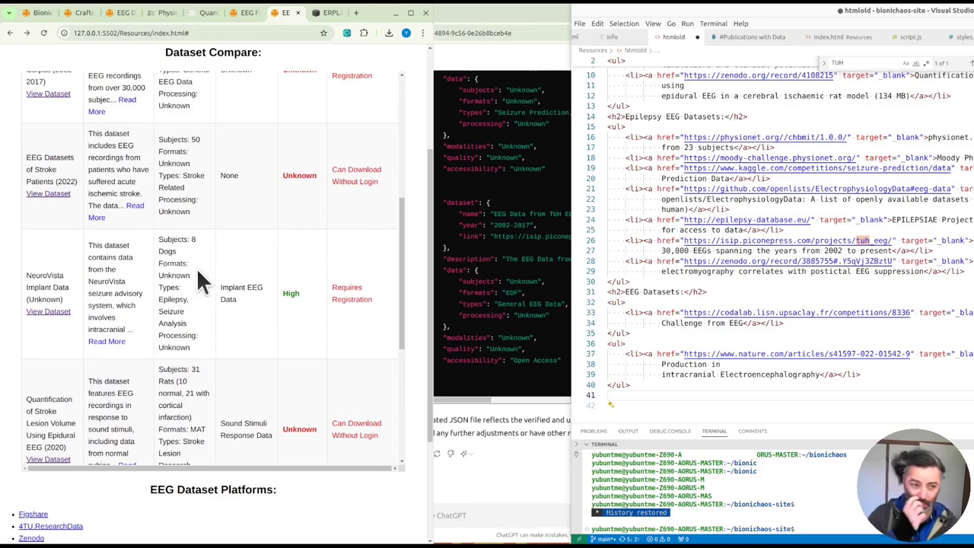
double_click(168, 175)
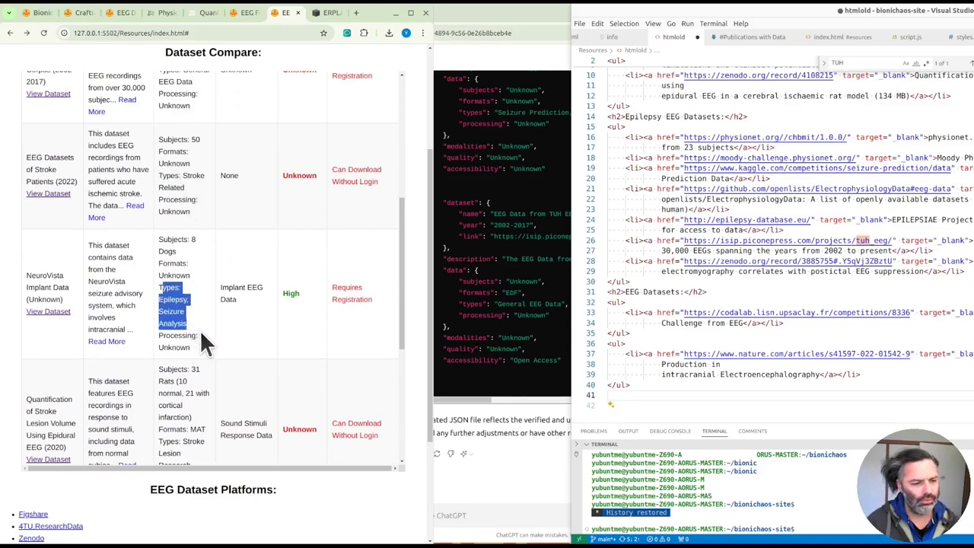
scroll(162, 314, down, 1)
drag(162, 315, 206, 317)
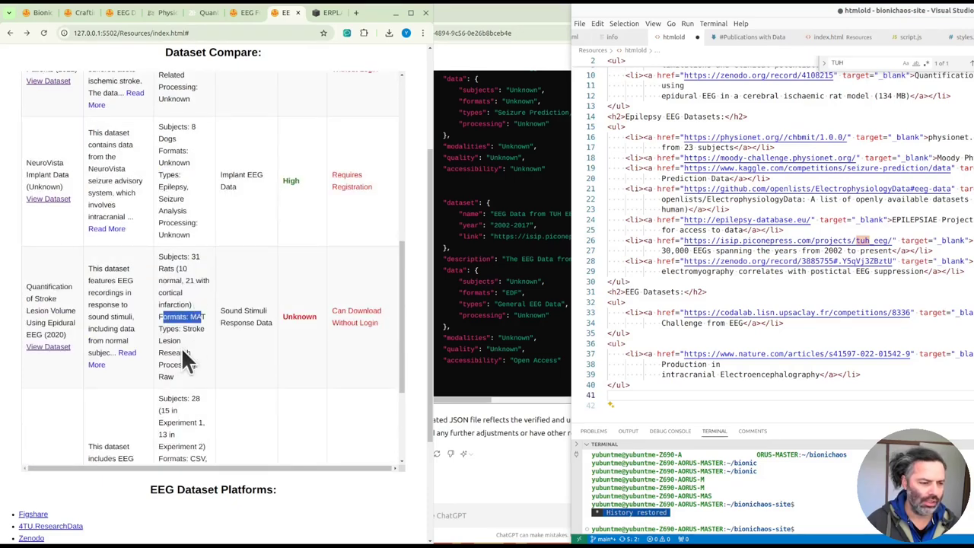
double_click(236, 311)
scroll(126, 285, up, 5)
scroll(126, 285, up, 1)
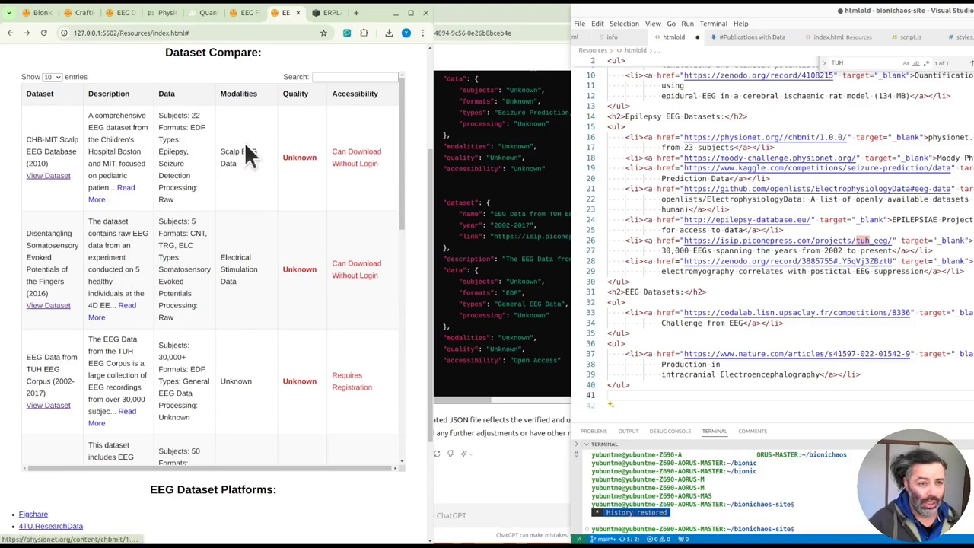
- Close the ERPLAB Toolbox tab and check NeuroVista's Requires Registration access
click(326, 13)
key(ctrl+w)
scroll(372, 271, down, 10)
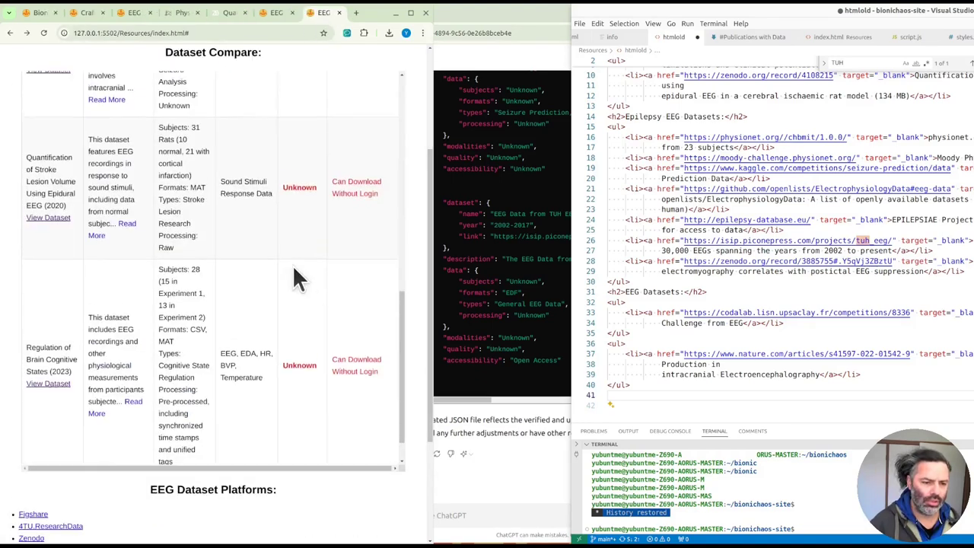
scroll(294, 262, up, 5)
scroll(290, 263, up, 3)
scroll(296, 190, down, 7)
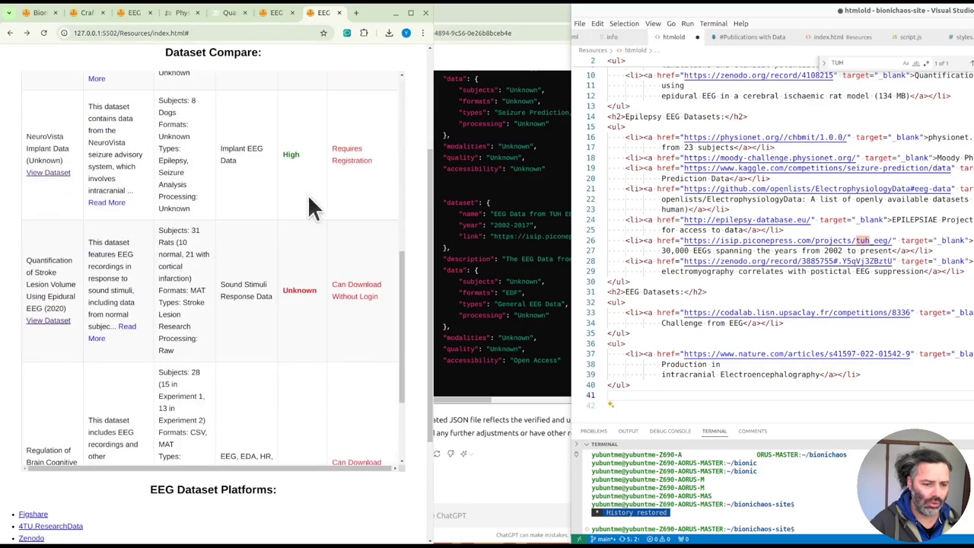
scroll(297, 234, up, 1)
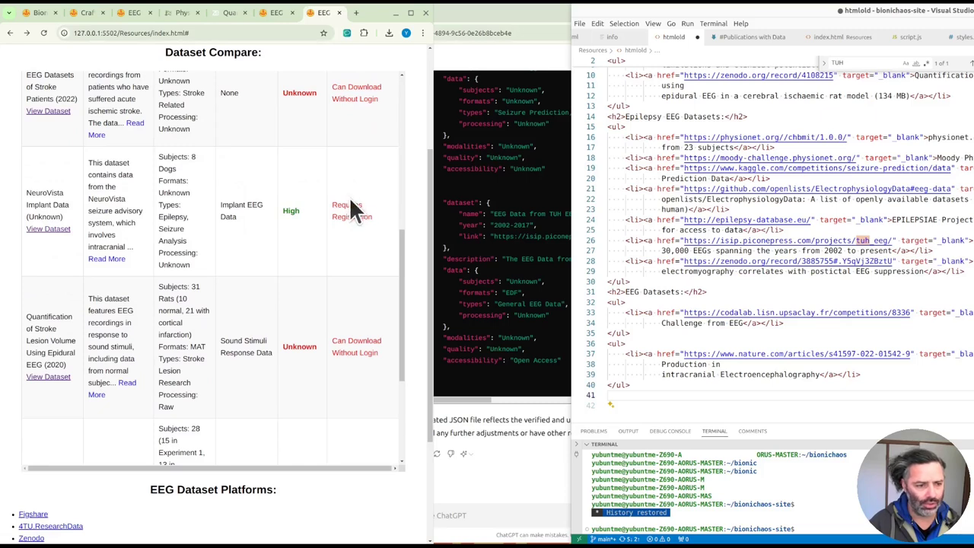
drag(336, 206, 370, 217)
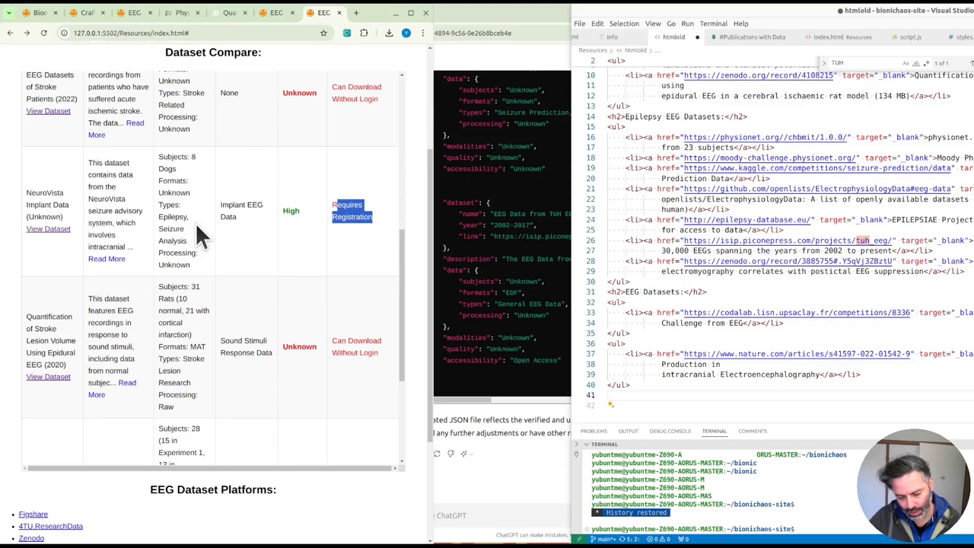
click(100, 182)
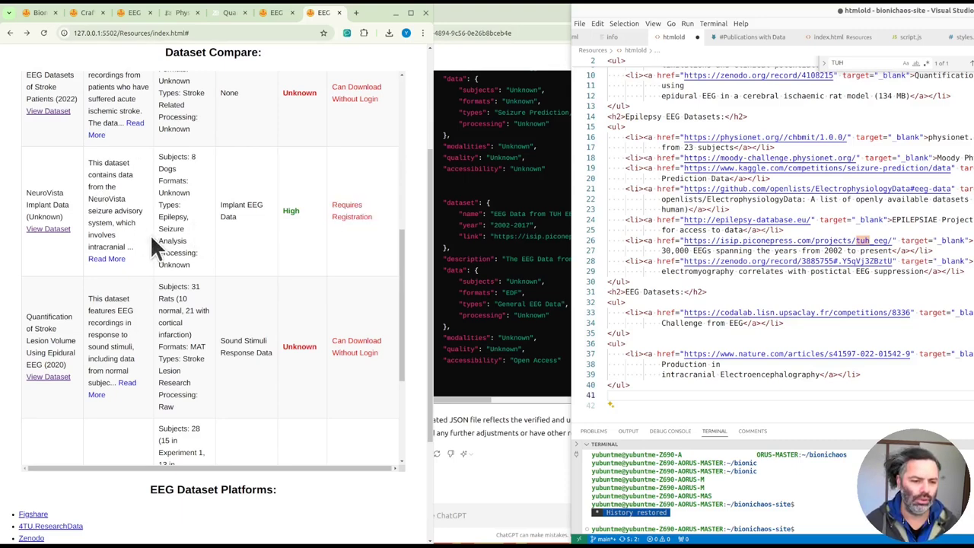
- Go through the remaining table rows, noting the Regulation dataset's Unknown quality
scroll(153, 243, up, 1)
scroll(156, 267, down, 1)
drag(104, 199, 225, 278)
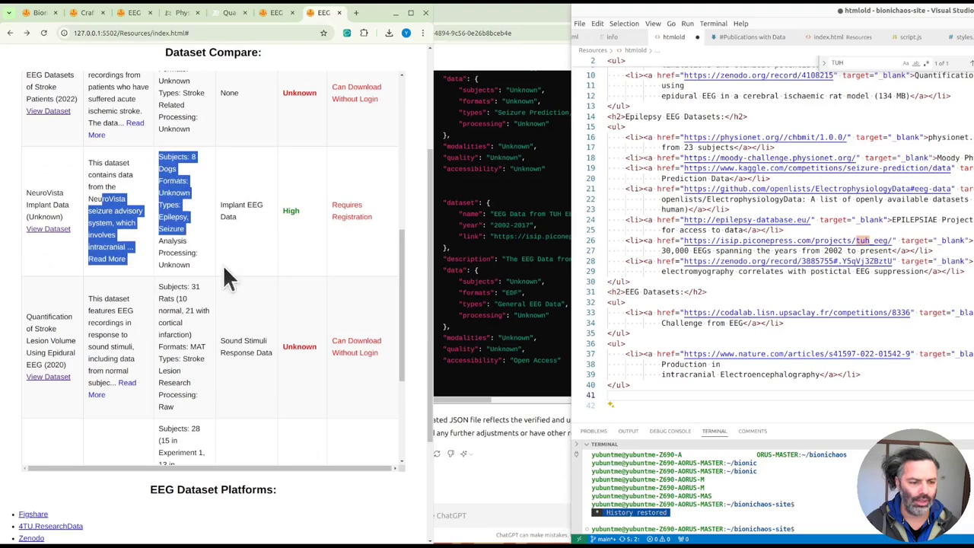
scroll(371, 329, down, 3)
drag(371, 329, 357, 357)
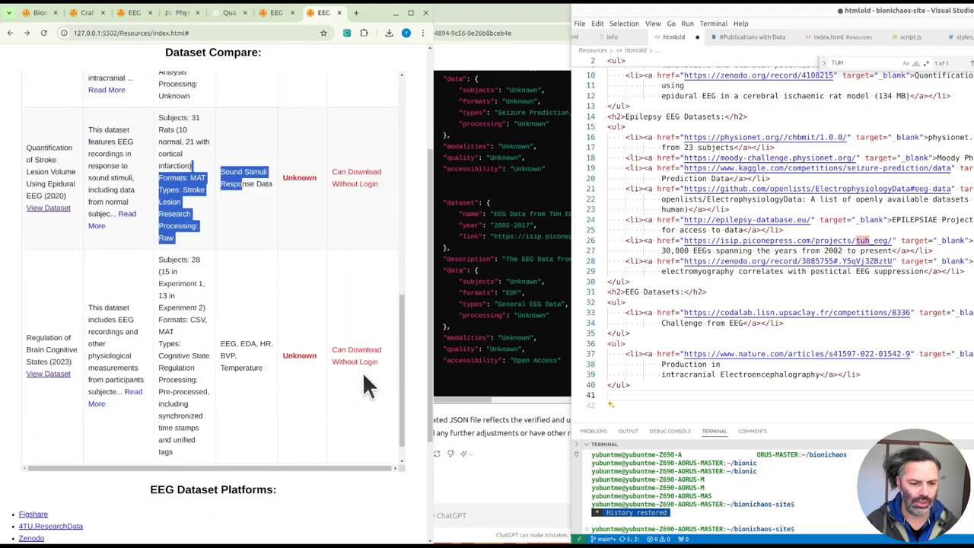
scroll(350, 274, up, 3)
scroll(357, 262, up, 2)
scroll(349, 228, up, 1)
scroll(344, 206, up, 1)
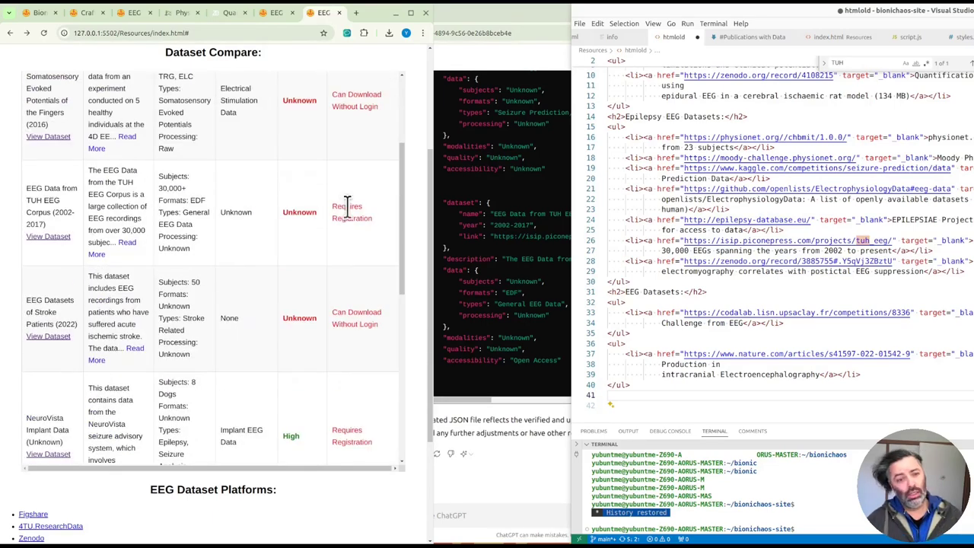
scroll(329, 187, up, 1)
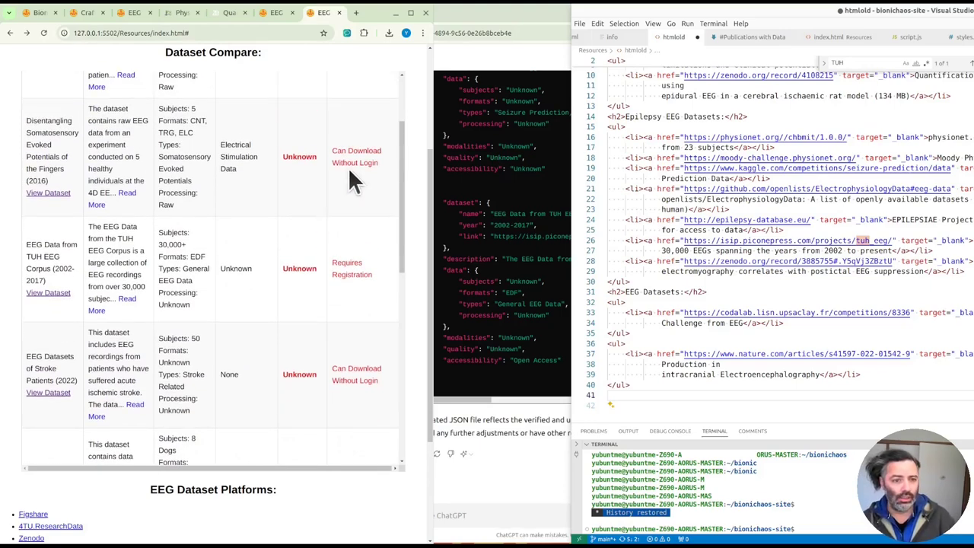
scroll(348, 178, down, 5)
scroll(366, 213, down, 2)
scroll(350, 228, down, 1)
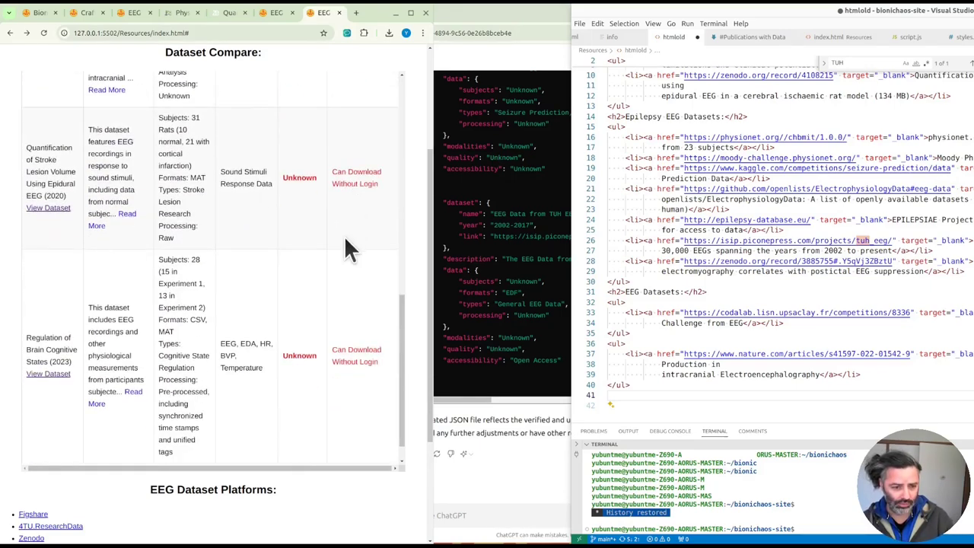
double_click(298, 356)
scroll(275, 359, up, 5)
scroll(257, 345, up, 2)
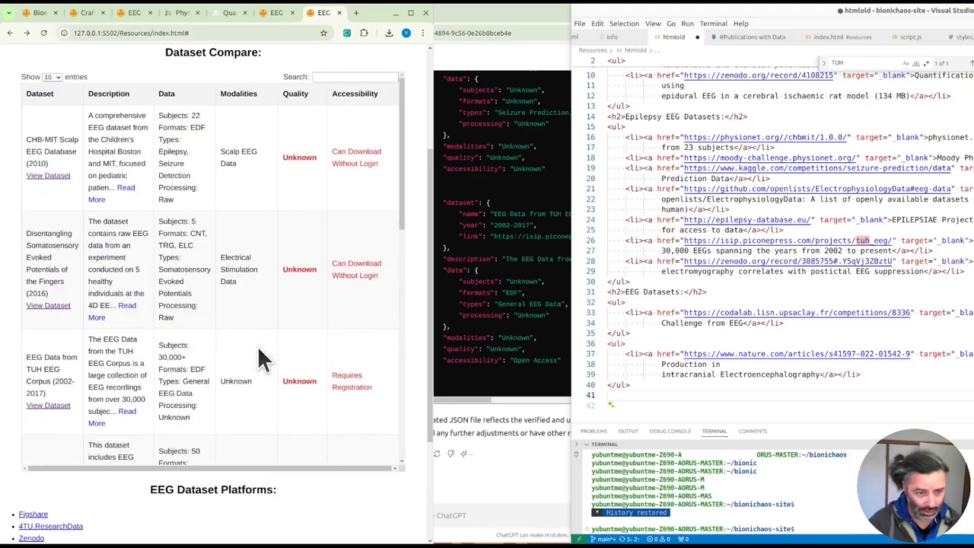
scroll(74, 250, down, 4)
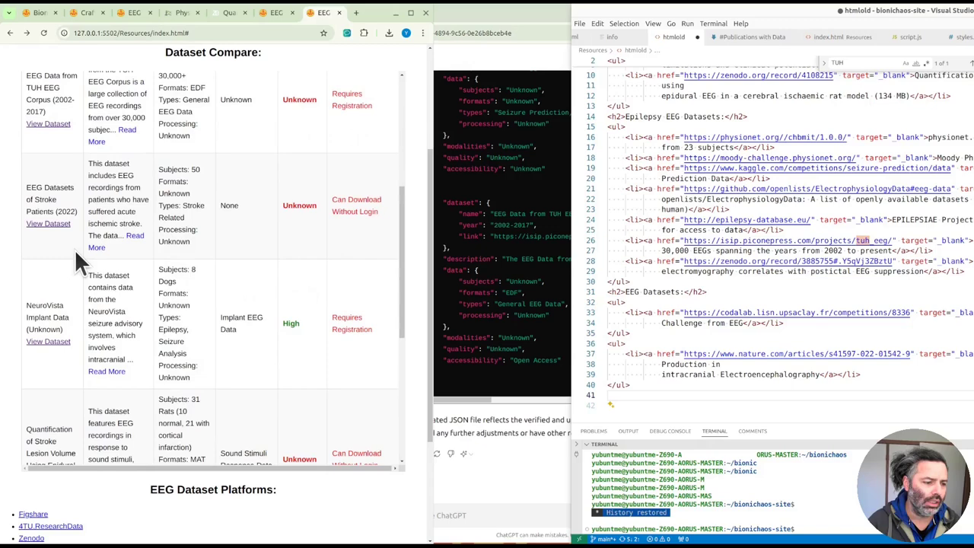
- Follow the nature.com intracranial EEG dataset link on line 37 of htmlold
click(814, 220)
scroll(808, 229, up, 2)
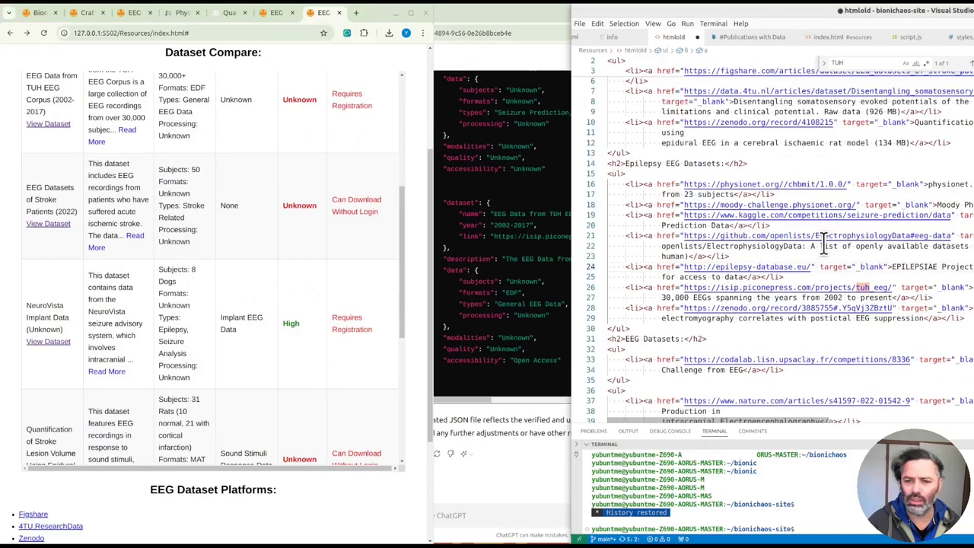
scroll(809, 240, up, 1)
drag(643, 211, 762, 220)
scroll(721, 286, down, 3)
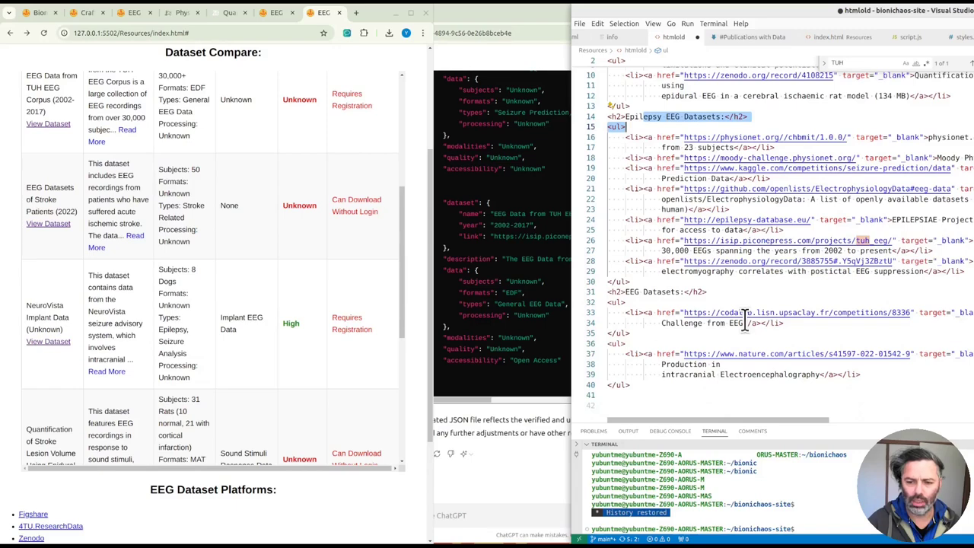
click(794, 354)
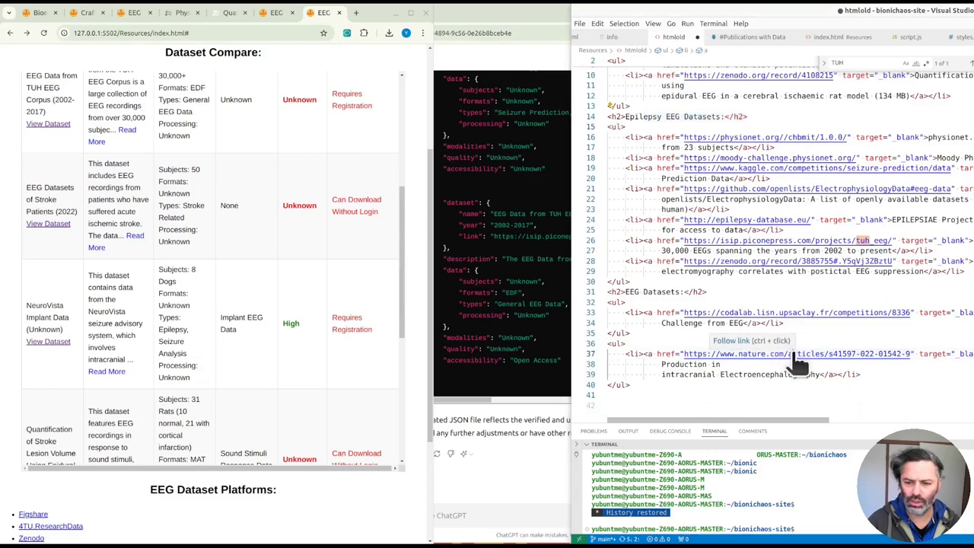
scroll(78, 341, down, 10)
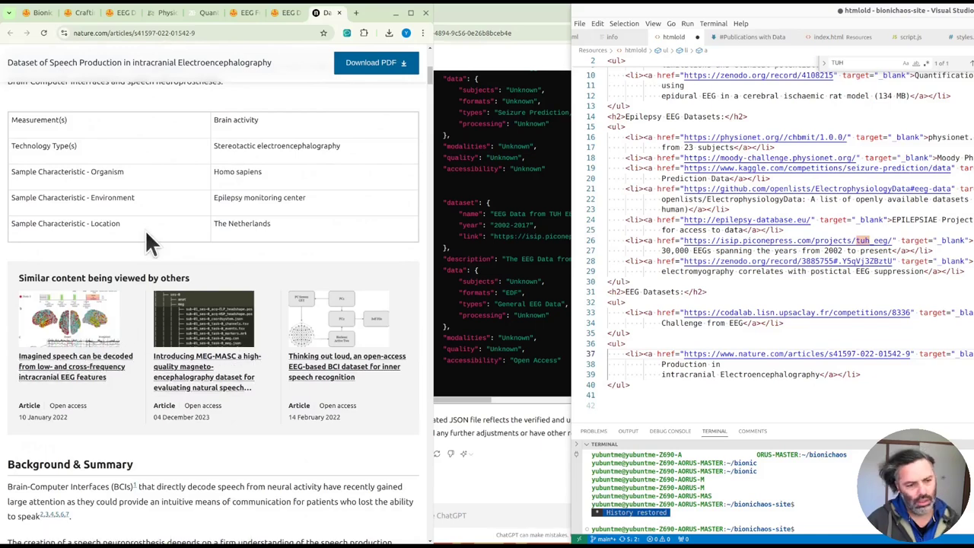
- Scroll the Nature speech-production article down to its Data Records section
scroll(135, 231, down, 2)
scroll(134, 231, down, 4)
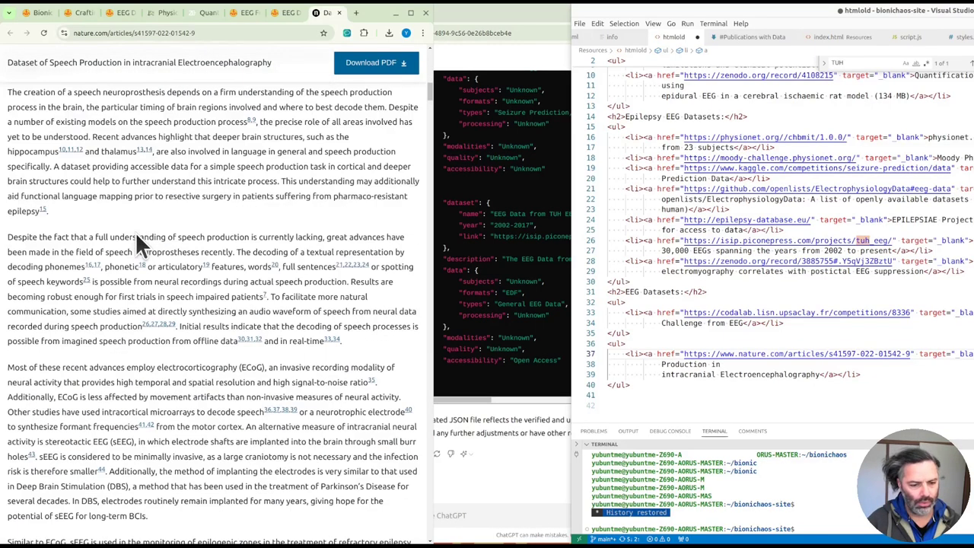
mouse_move(431, 95)
mouse_down()
mouse_move(440, 140)
mouse_move(429, 46)
mouse_up()
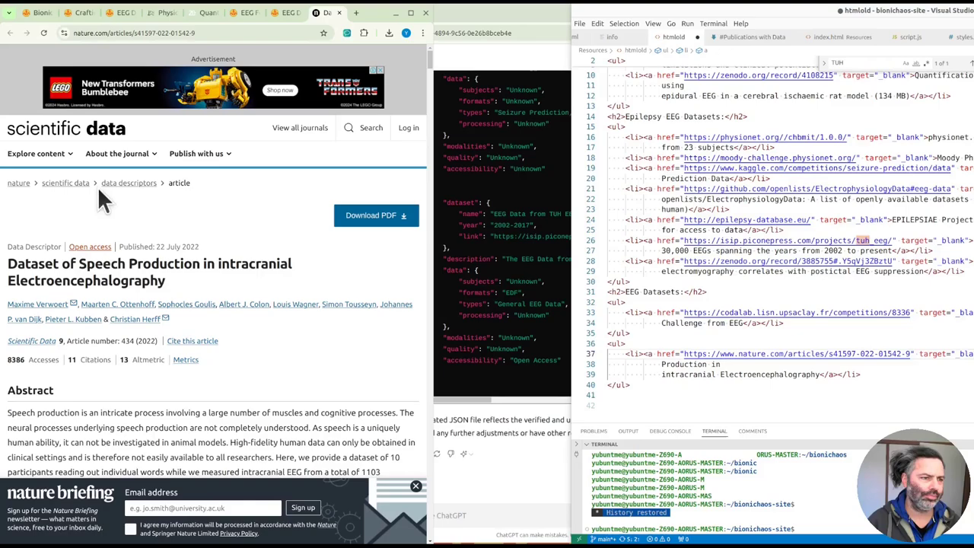
scroll(97, 69, down, 3)
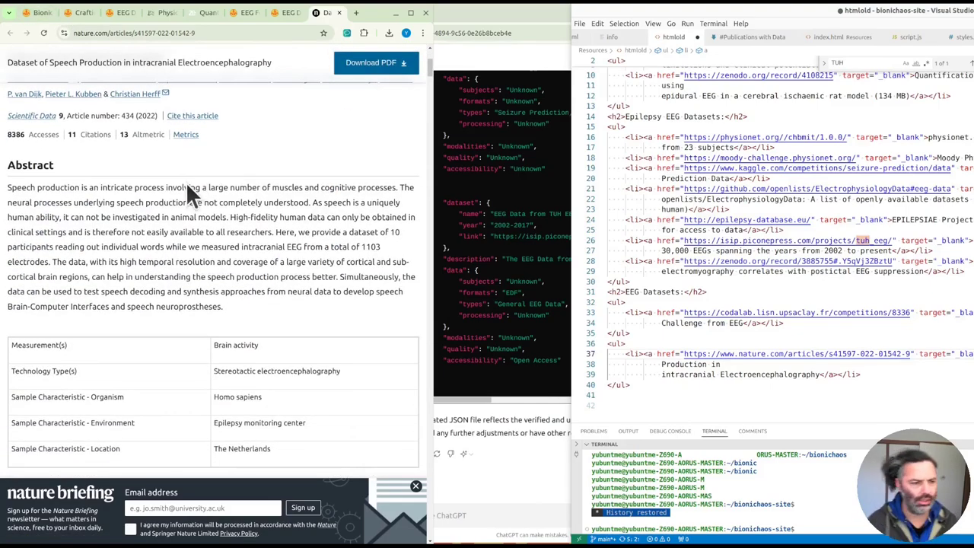
scroll(152, 237, down, 5)
scroll(152, 242, down, 3)
scroll(137, 217, down, 6)
scroll(131, 211, down, 4)
scroll(130, 210, down, 3)
scroll(130, 211, down, 4)
scroll(130, 211, down, 2)
scroll(130, 211, down, 3)
scroll(136, 218, down, 1)
scroll(131, 208, down, 3)
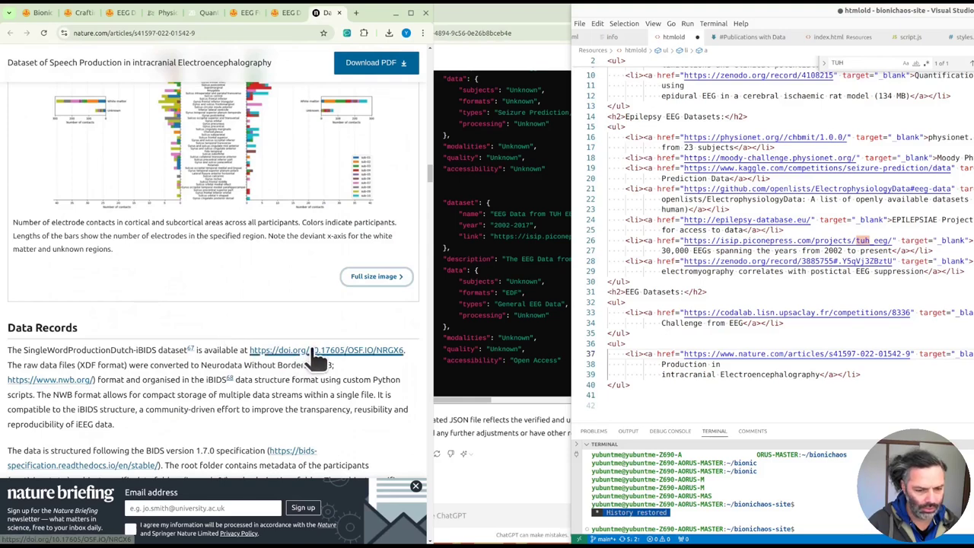
- Highlight the dataset name and open the nwb.org and DOI links in background tabs
mouse_move(30, 351)
mouse_down()
mouse_move(153, 350)
mouse_move(189, 366)
mouse_move(230, 365)
mouse_up()
middle_click(69, 385)
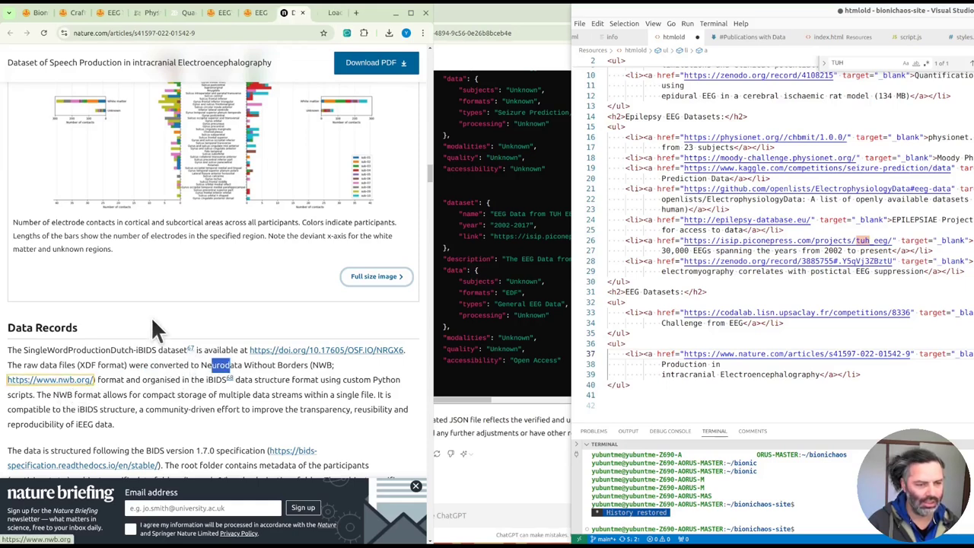
middle_click(283, 352)
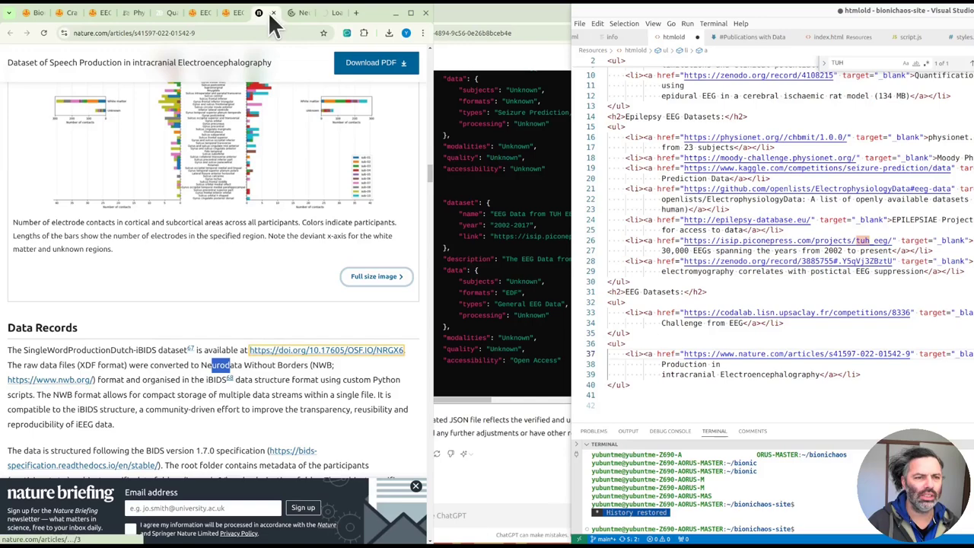
- Switch to the nwb.org tab and scroll through its home page
click(297, 14)
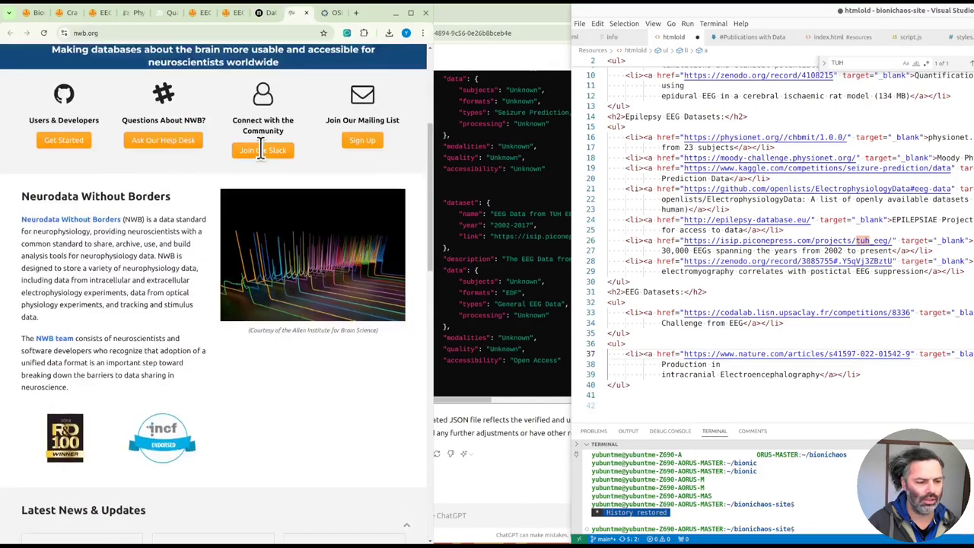
scroll(261, 159, down, 3)
scroll(261, 159, down, 6)
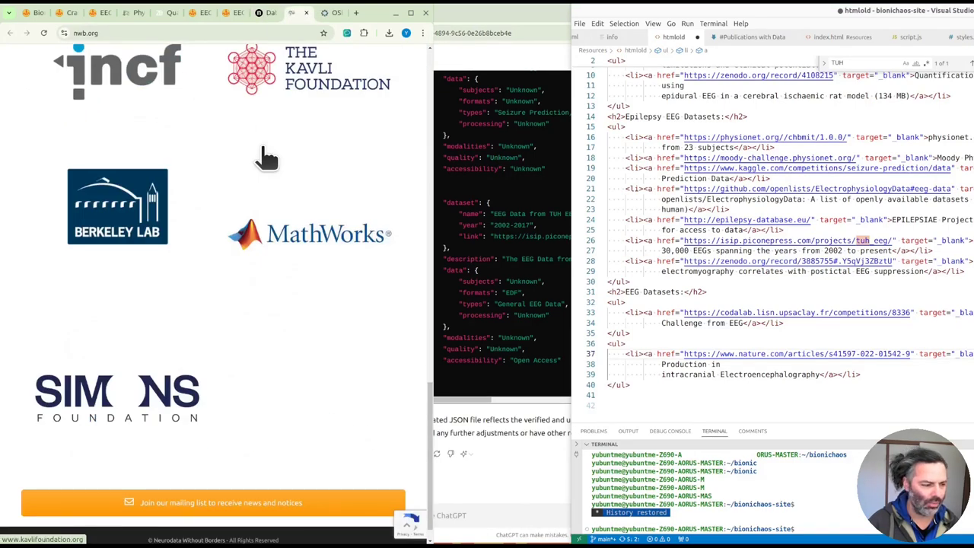
scroll(261, 159, up, 3)
scroll(261, 152, up, 3)
scroll(262, 152, up, 4)
click(123, 455)
scroll(122, 455, down, 3)
scroll(123, 455, down, 2)
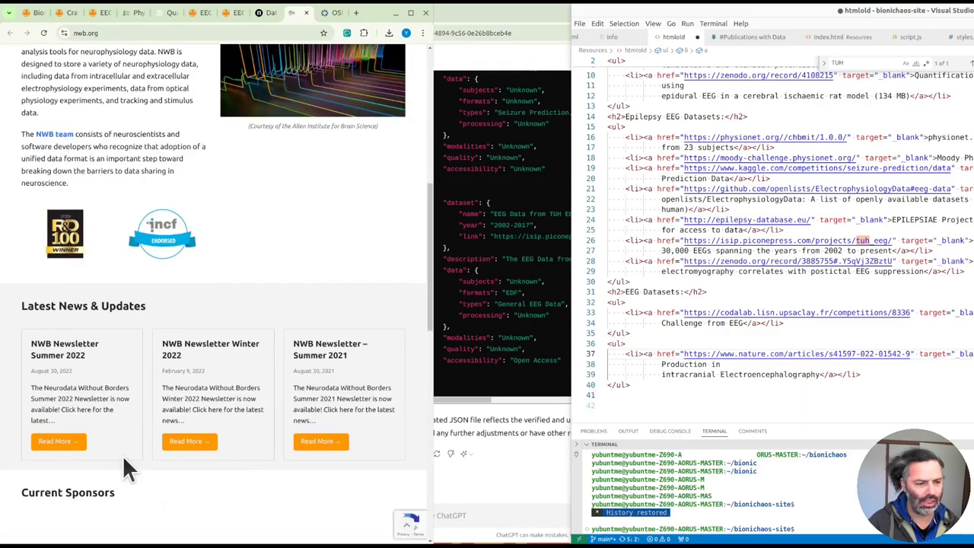
scroll(123, 455, down, 6)
scroll(124, 460, down, 3)
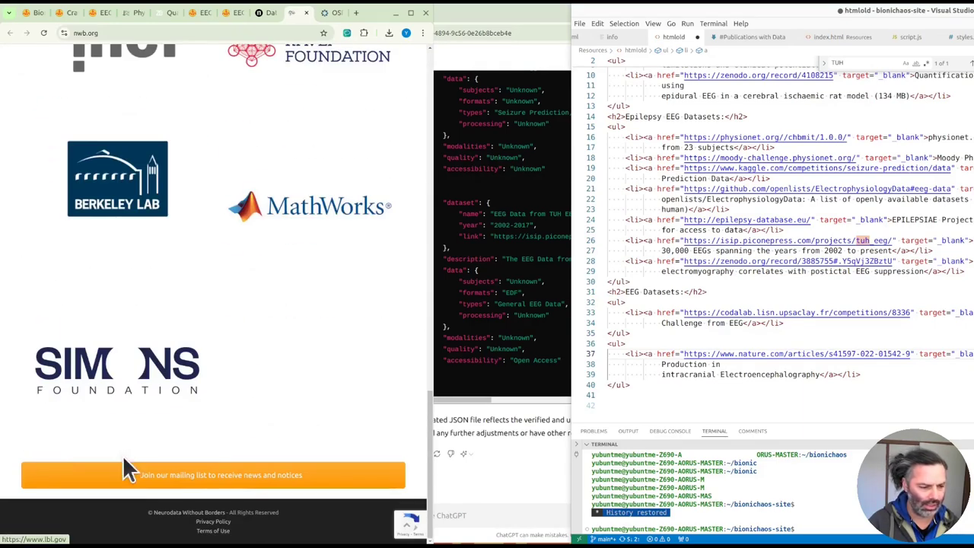
scroll(130, 466, up, 6)
scroll(127, 466, up, 3)
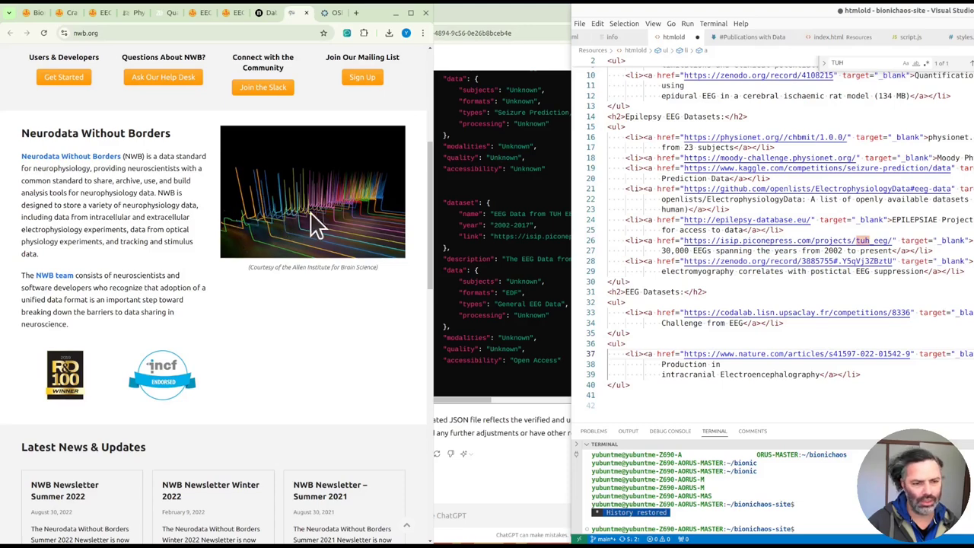
scroll(300, 217, up, 2)
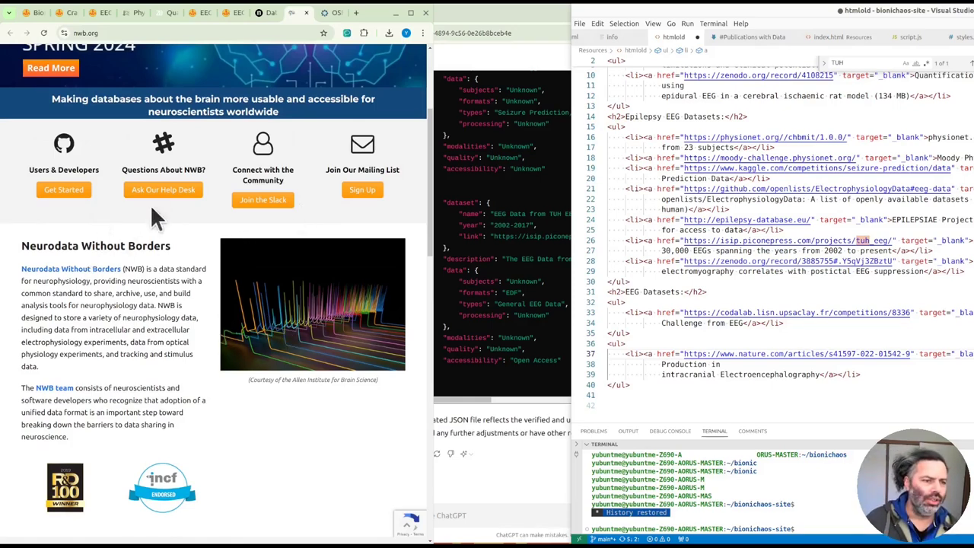
- Toggle the site's navigation menu and scroll the home page again
click(412, 60)
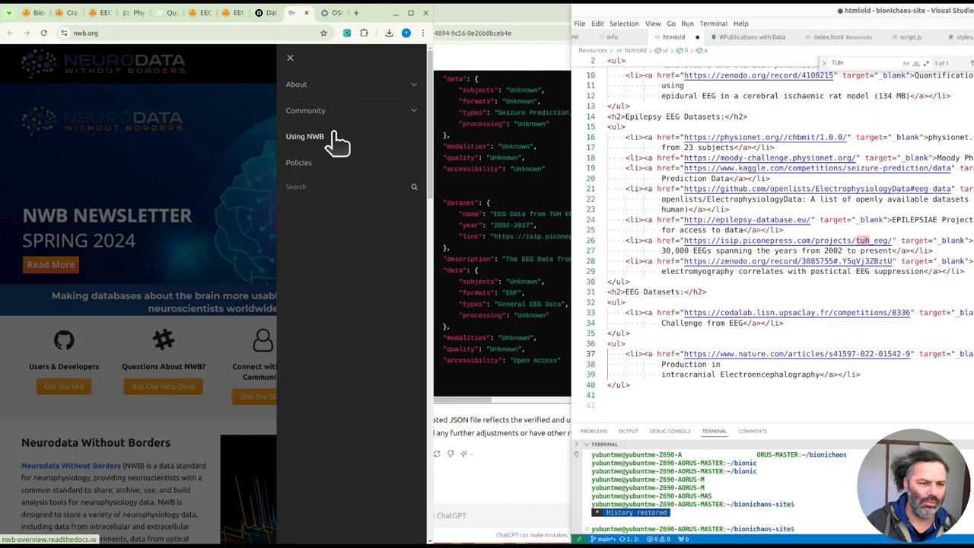
click(125, 90)
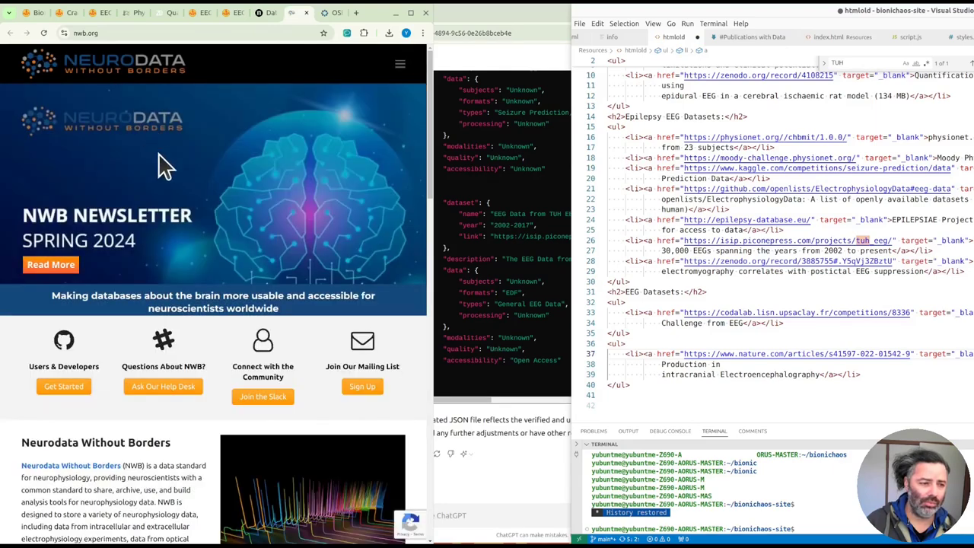
scroll(170, 229, down, 1)
scroll(157, 243, down, 4)
scroll(162, 248, down, 4)
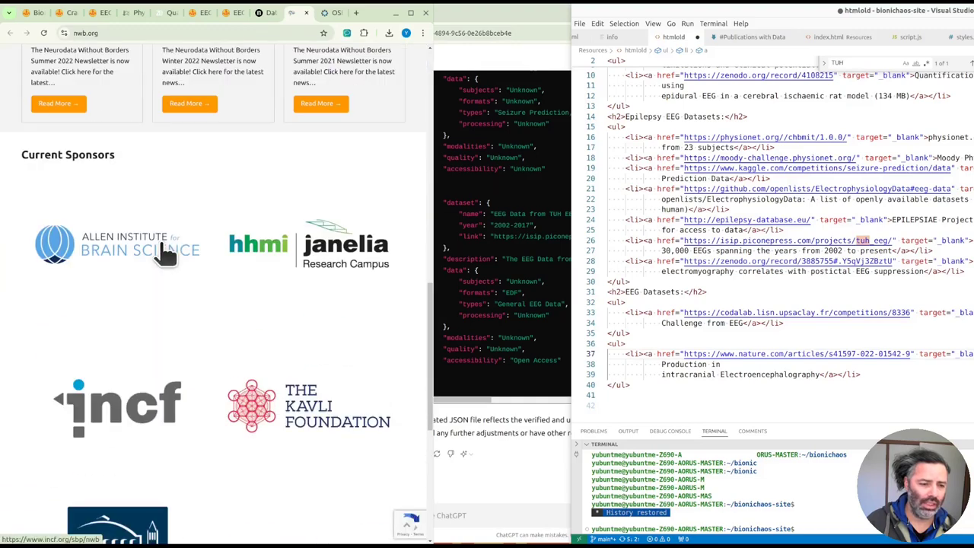
scroll(156, 251, down, 4)
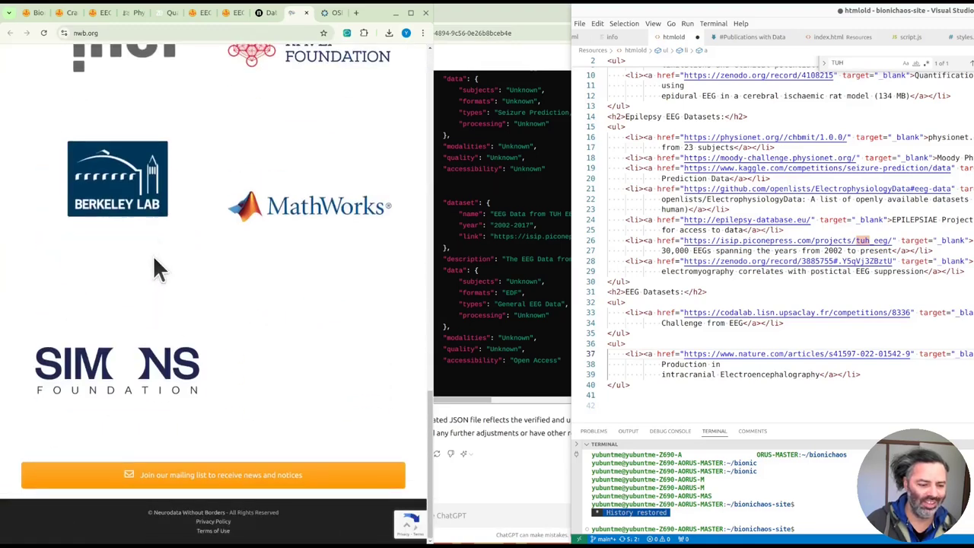
scroll(153, 255, up, 1)
scroll(156, 258, up, 4)
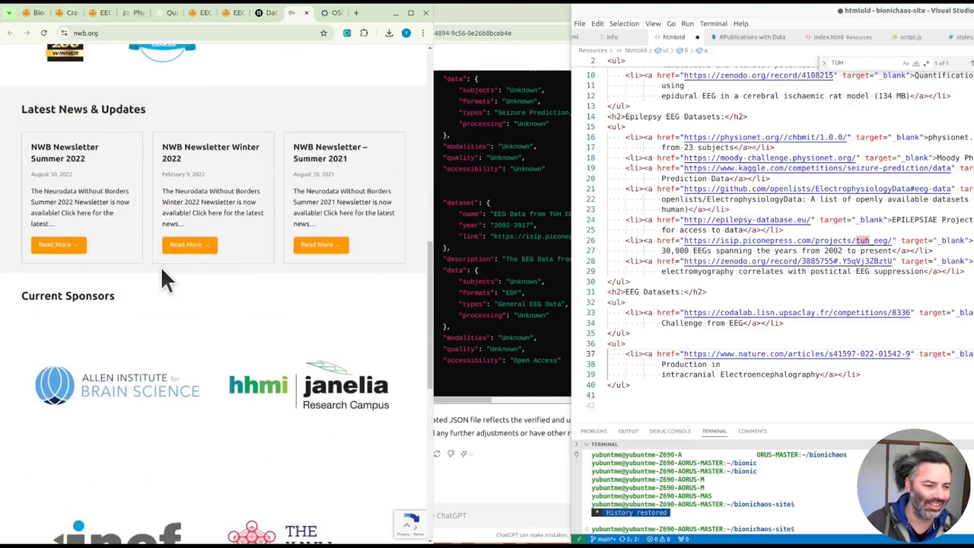
scroll(160, 259, up, 2)
scroll(199, 280, up, 2)
scroll(201, 281, up, 2)
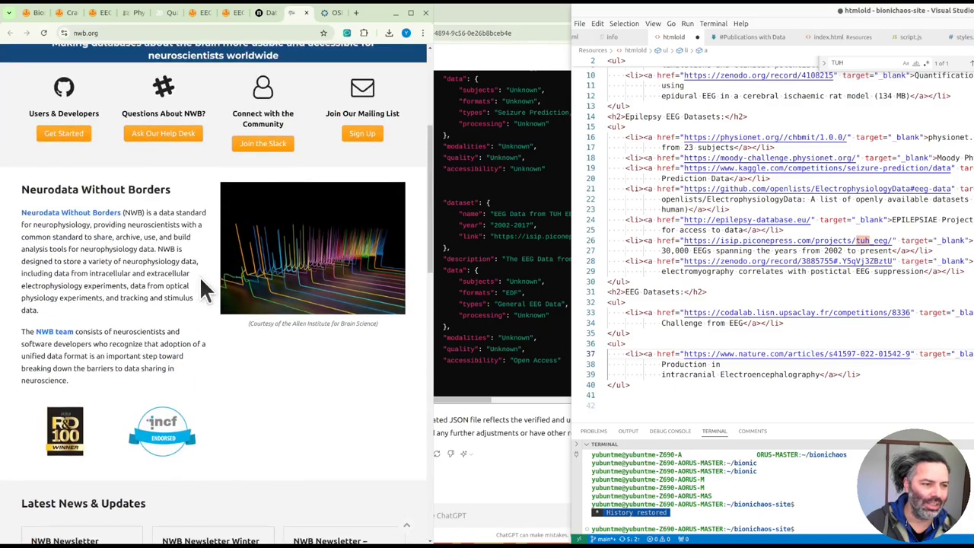
scroll(190, 280, up, 5)
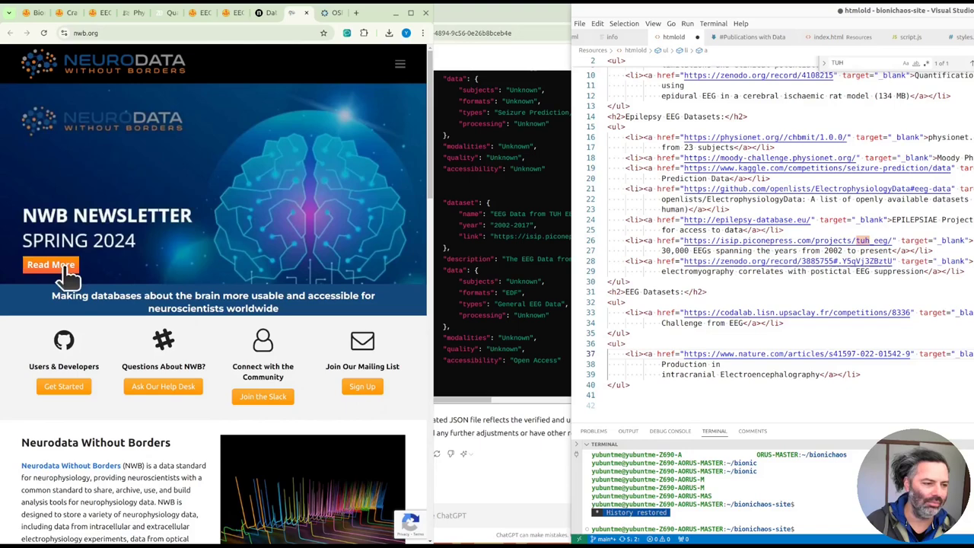
- Open About > The Data Standard from the nwb.org hamburger menu
click(400, 65)
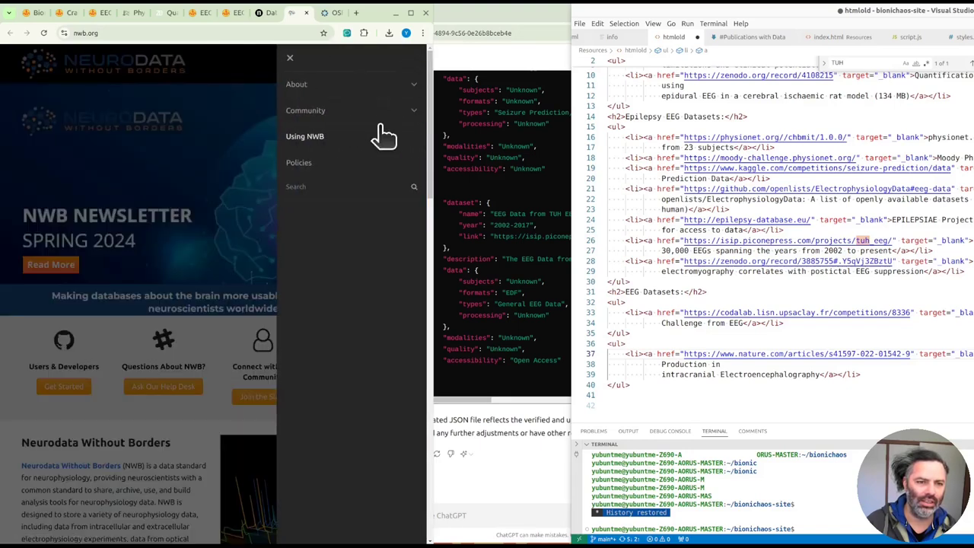
click(374, 96)
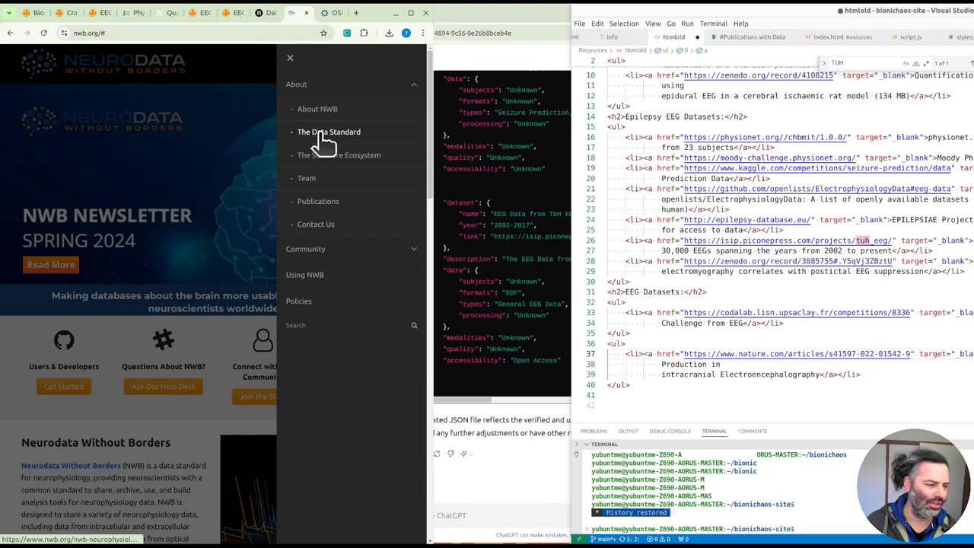
click(325, 141)
scroll(315, 219, down, 5)
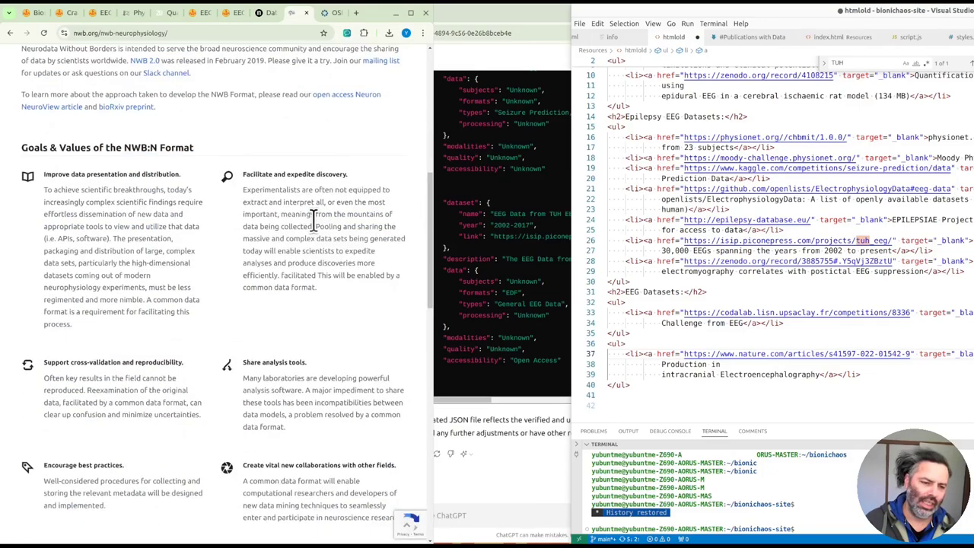
scroll(315, 221, down, 5)
scroll(312, 251, down, 3)
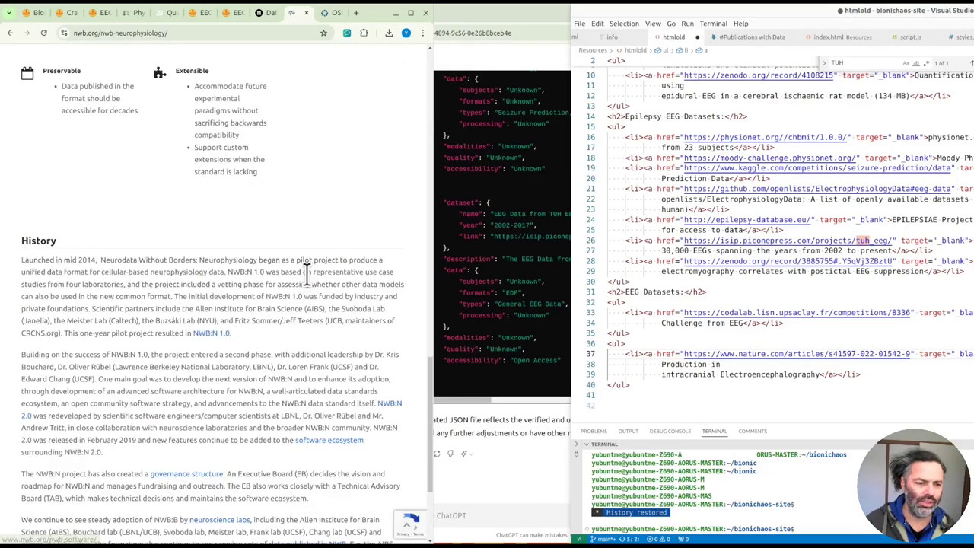
- On the OSF dataset page, review the project's creation date, DOI and extra options
scroll(306, 271, up, 7)
scroll(308, 251, up, 10)
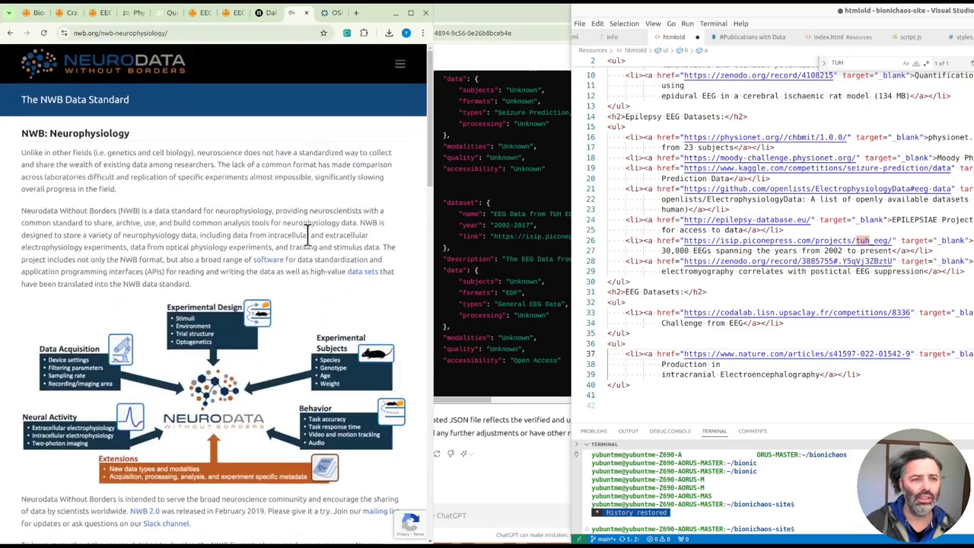
click(321, 12)
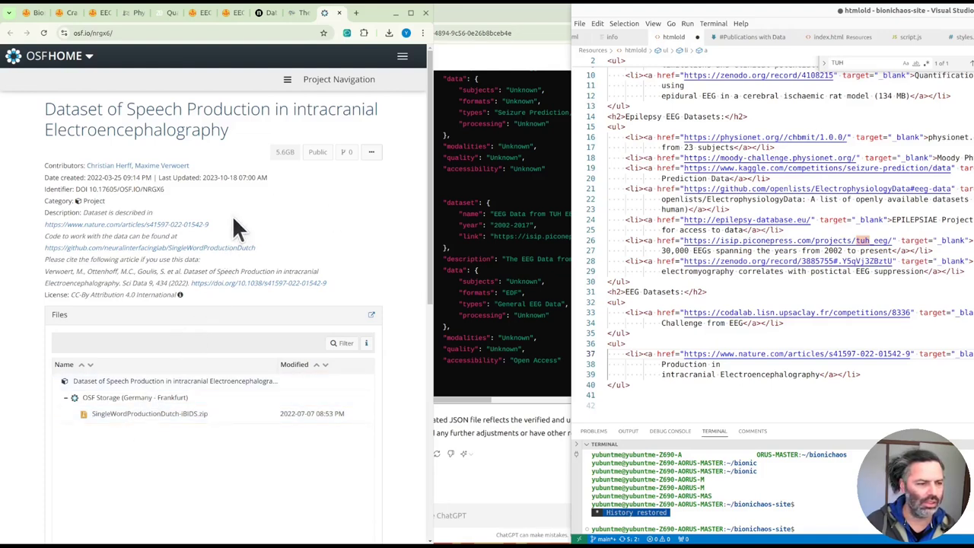
drag(104, 178, 156, 190)
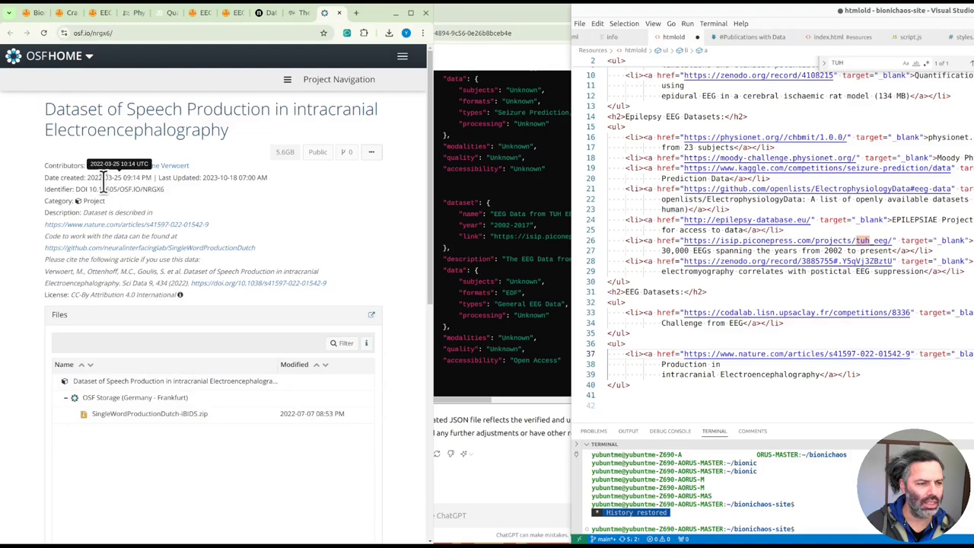
click(262, 195)
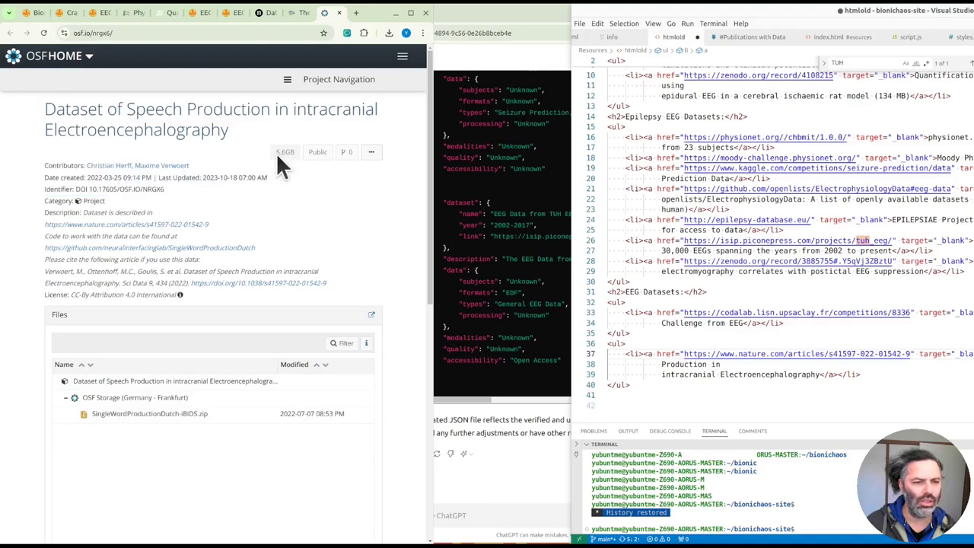
click(372, 153)
click(374, 215)
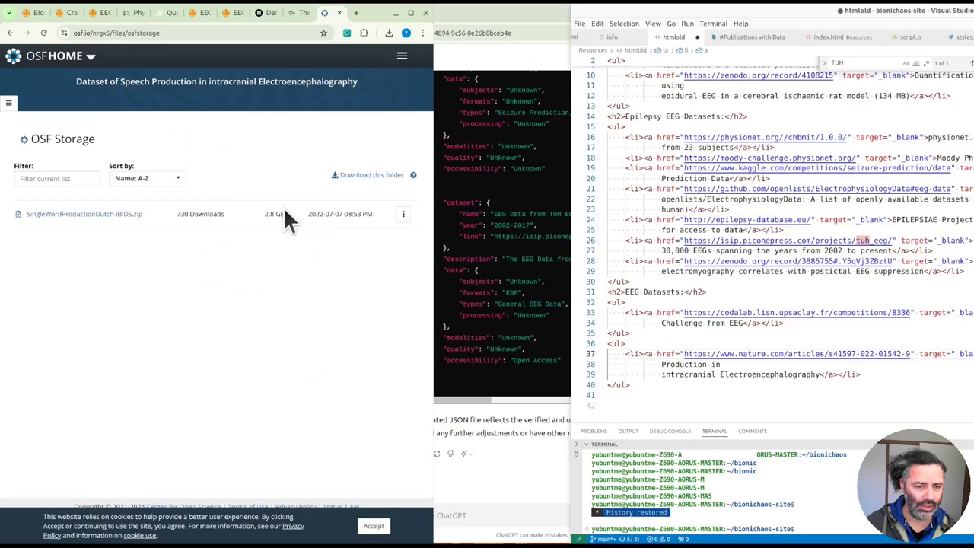
- Download SingleWordProductionDutch-iBIDS.zip (2.6 GB), confirm progress, and go back to Dataset Compare
click(119, 221)
click(232, 280)
click(388, 33)
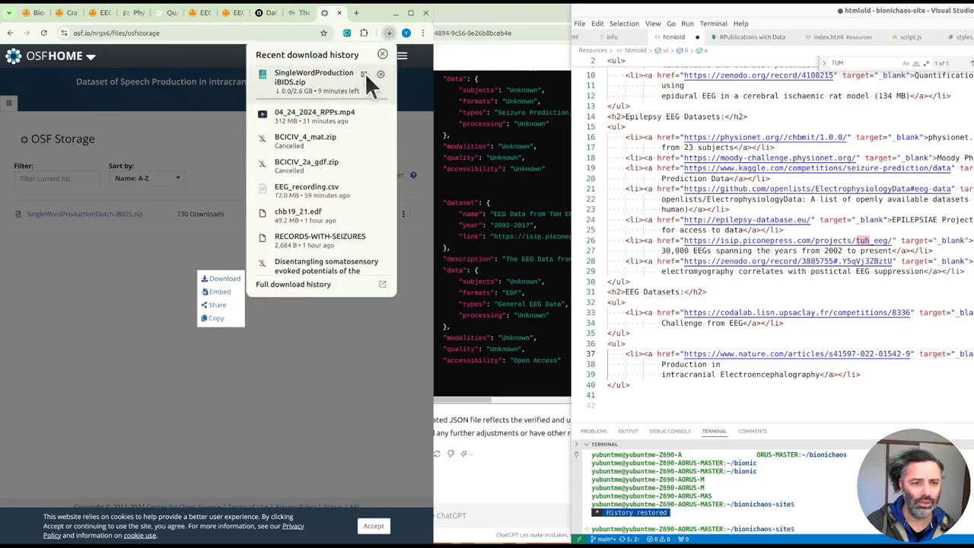
click(251, 318)
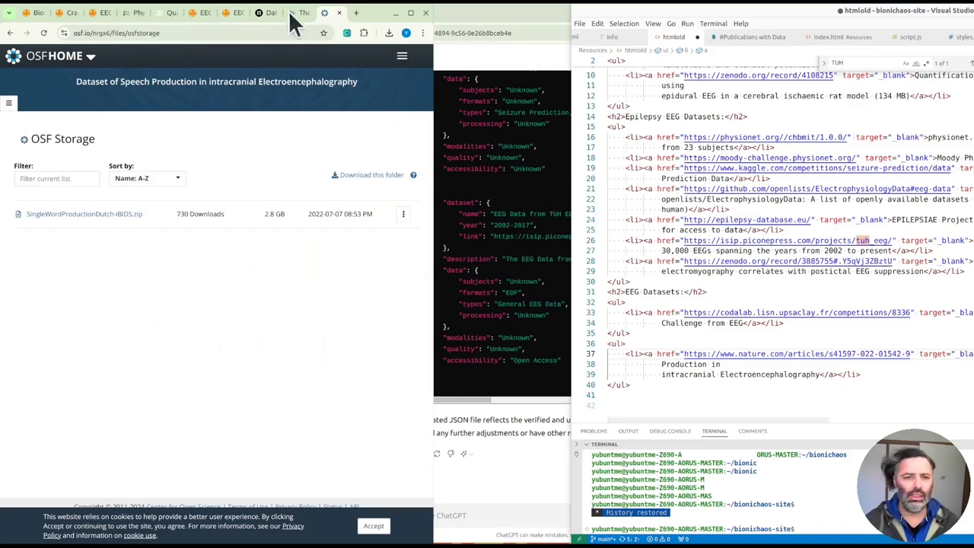
click(233, 12)
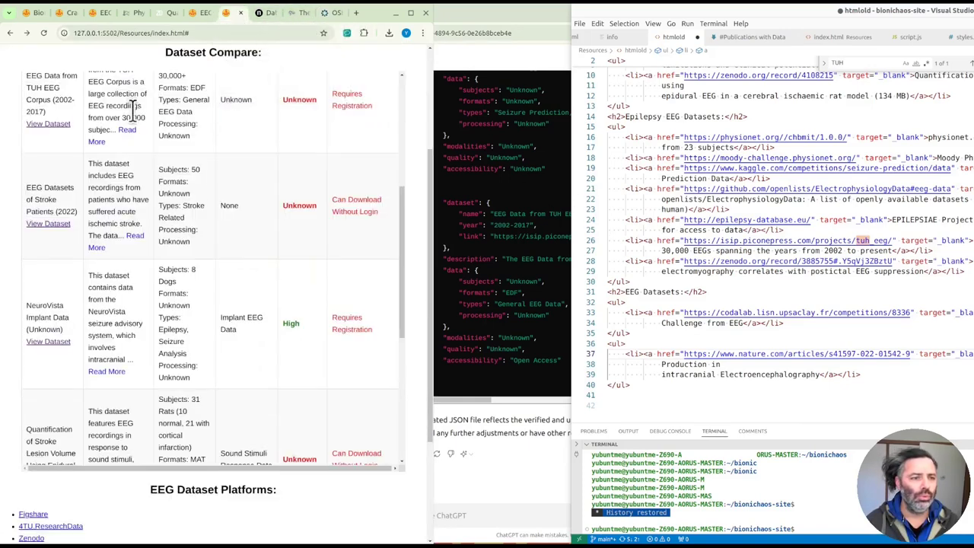
scroll(130, 392, down, 1)
scroll(135, 457, down, 2)
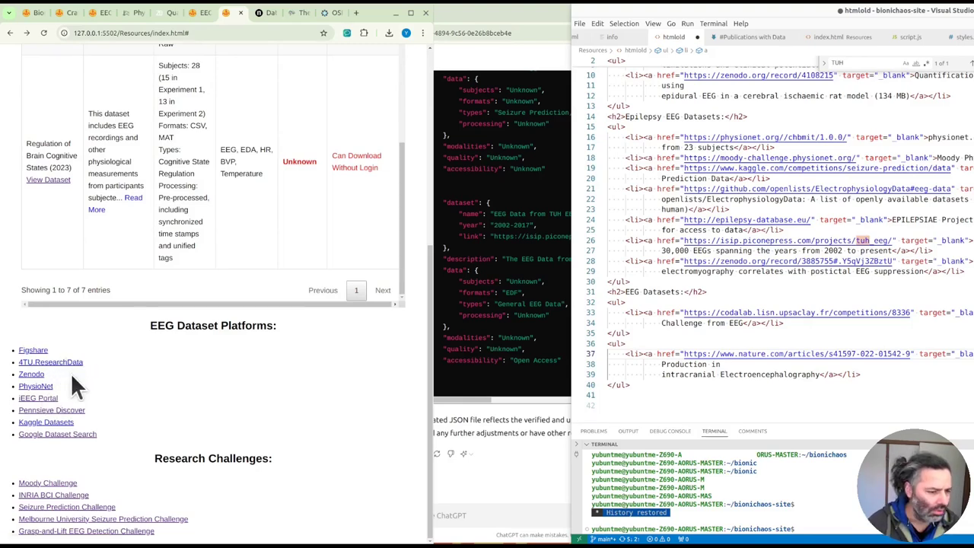
- Search OSF for 'EEG' and open the Attentional gain data project
click(329, 12)
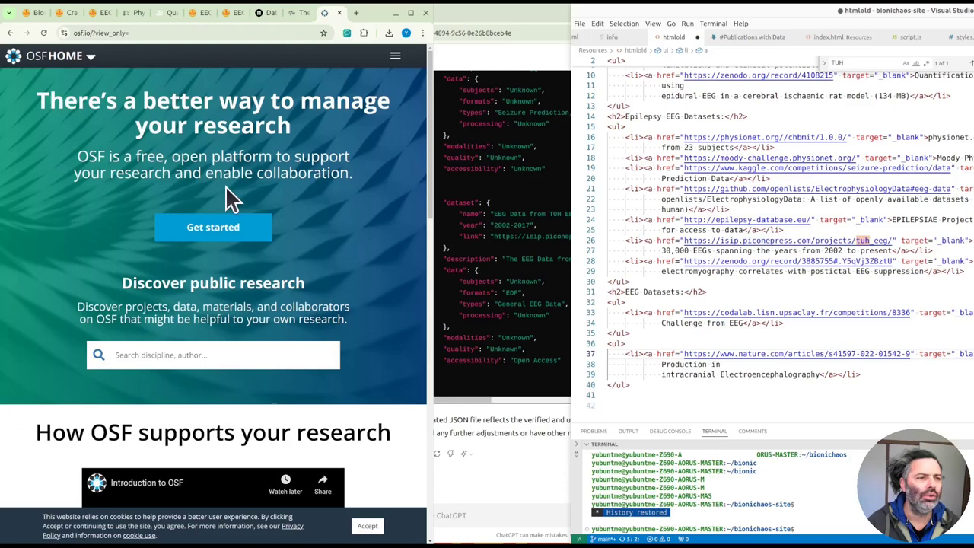
click(152, 355)
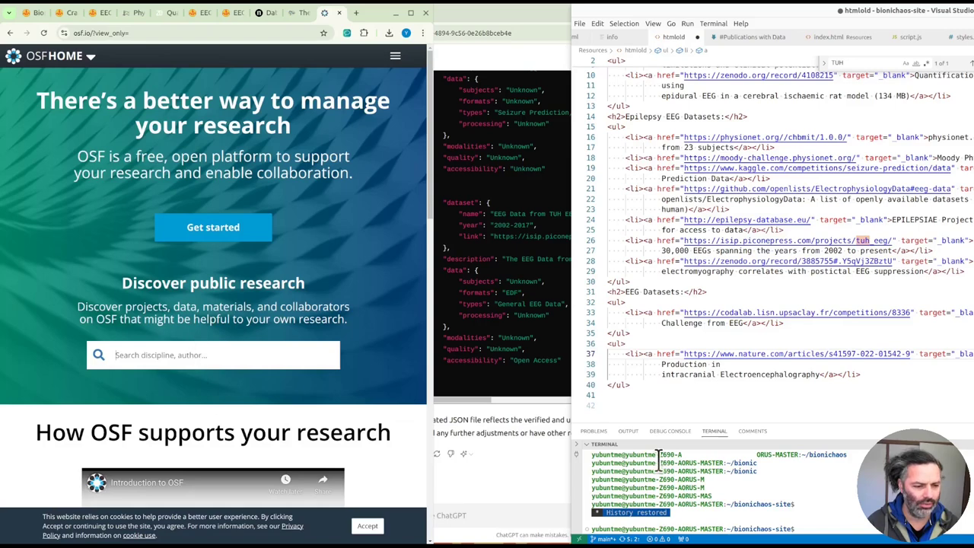
text(EEG)
key(Return)
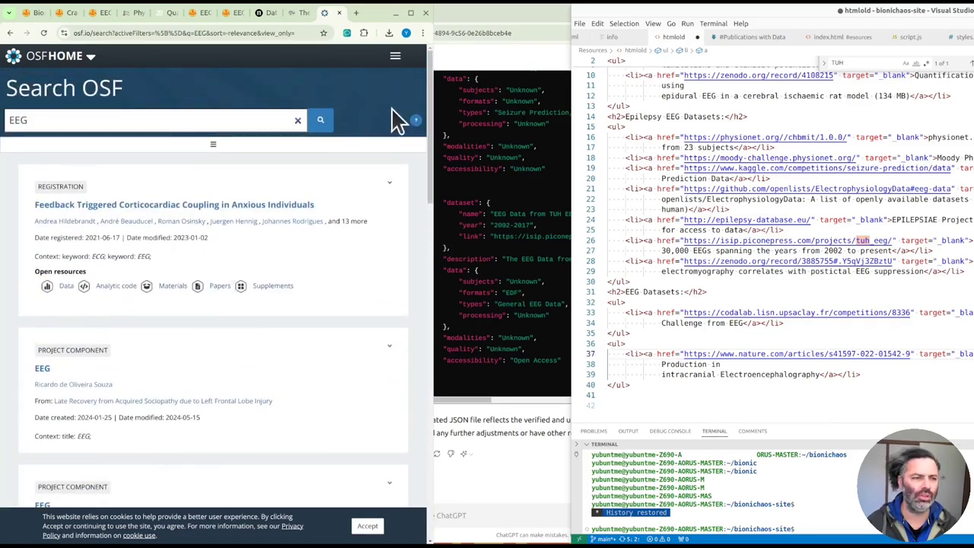
click(213, 149)
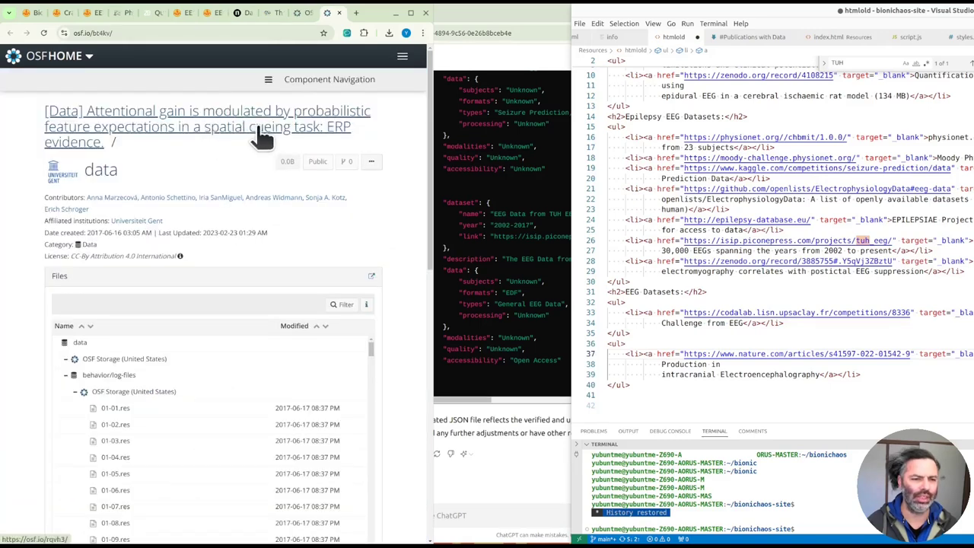
scroll(261, 250, down, 3)
scroll(257, 250, down, 3)
scroll(228, 244, up, 6)
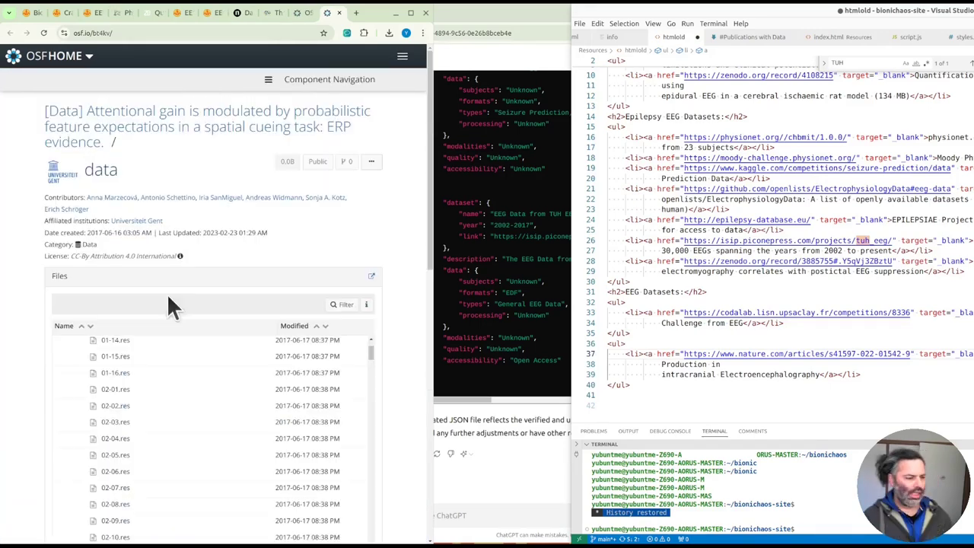
- Browse the OSF home page via the OSF sites menu
click(57, 56)
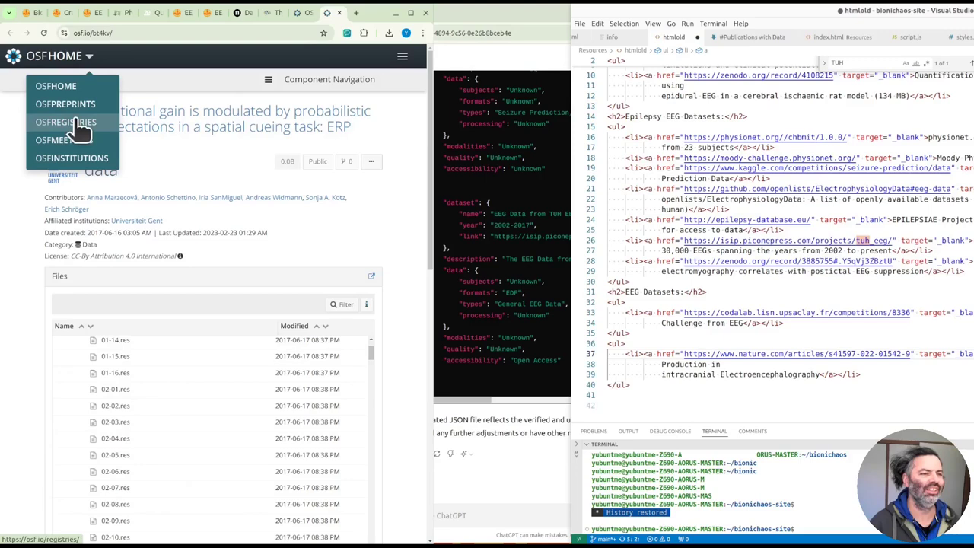
click(67, 87)
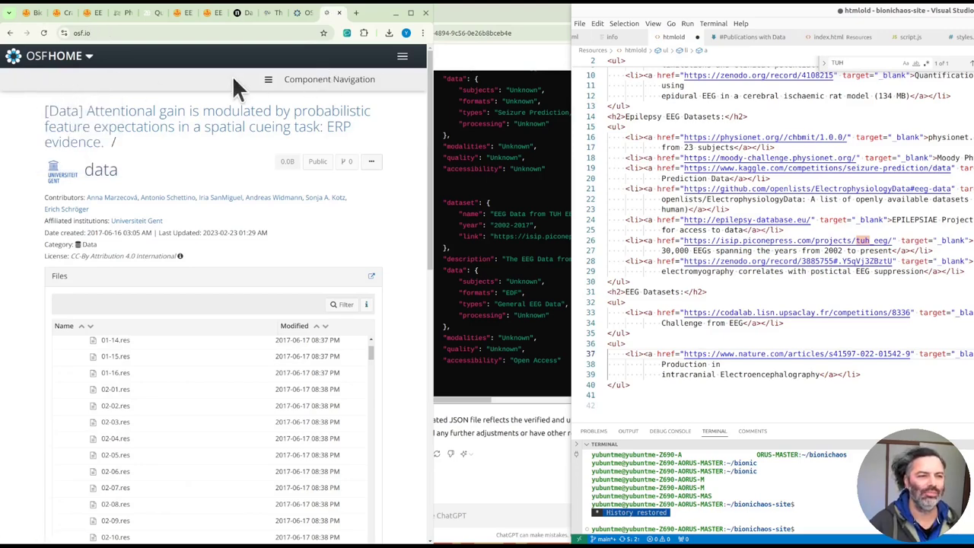
scroll(228, 224, down, 4)
scroll(217, 236, down, 4)
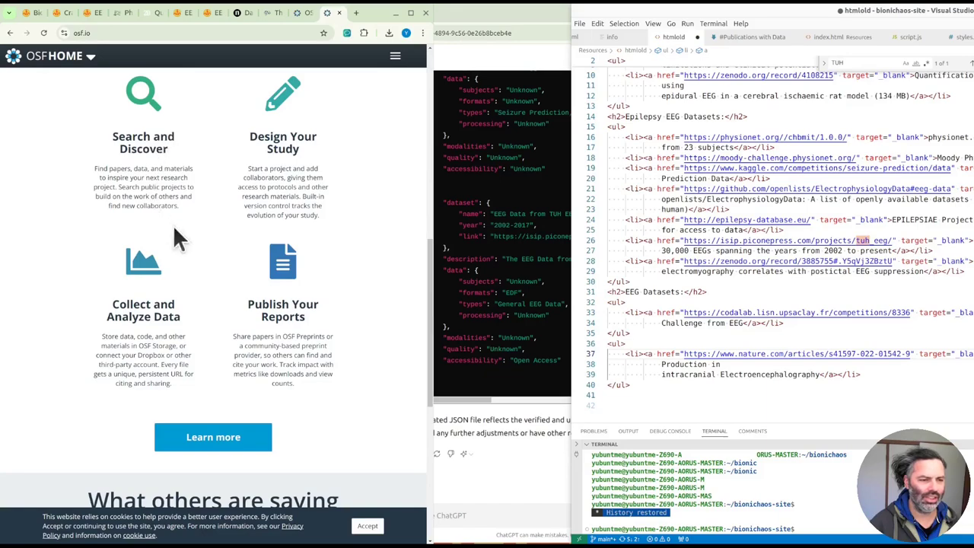
scroll(190, 335, down, 3)
scroll(201, 359, down, 2)
scroll(199, 350, up, 3)
- Look through the OSF product page on cos.io, then close it
click(183, 280)
scroll(167, 293, down, 5)
scroll(167, 293, down, 5)
scroll(167, 293, down, 5)
scroll(165, 289, down, 7)
scroll(165, 289, up, 5)
scroll(165, 288, down, 6)
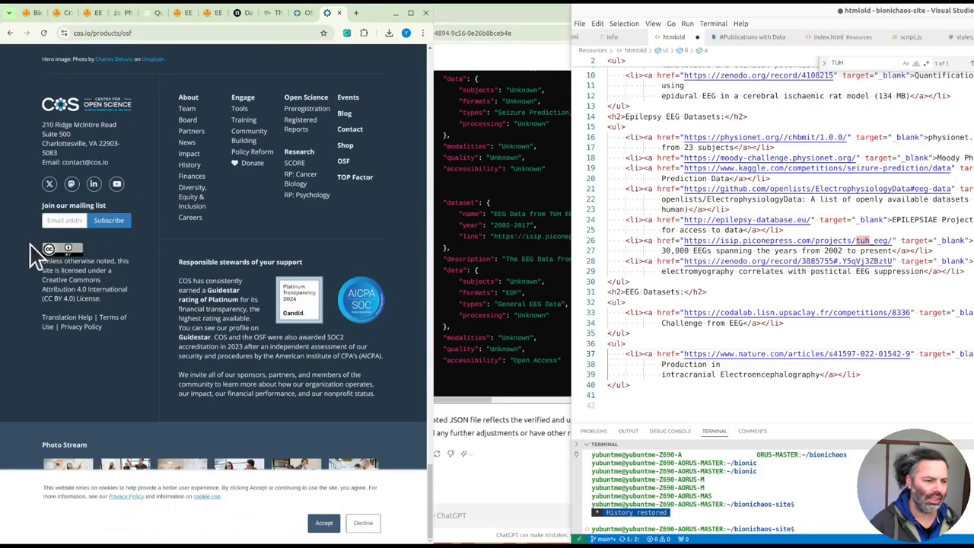
scroll(385, 305, up, 1)
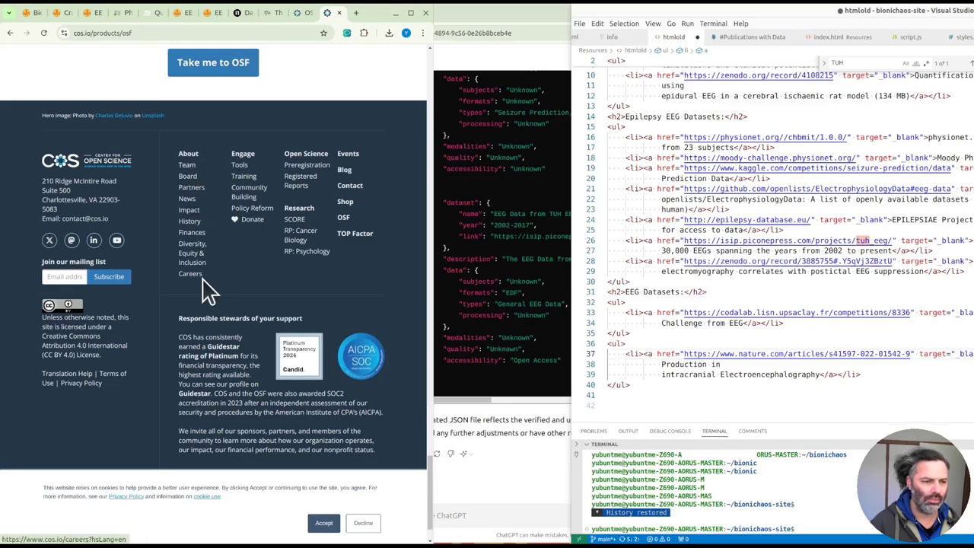
drag(431, 481, 425, 56)
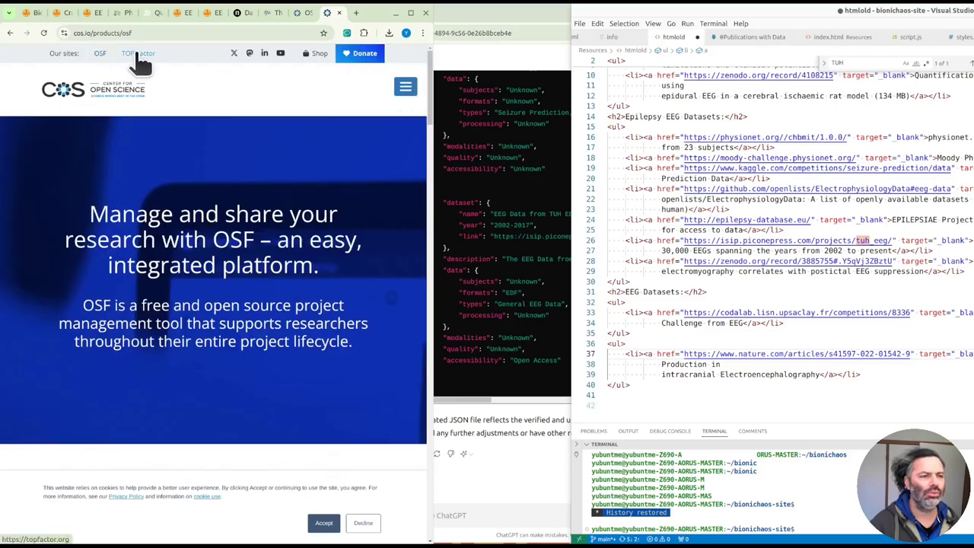
click(405, 86)
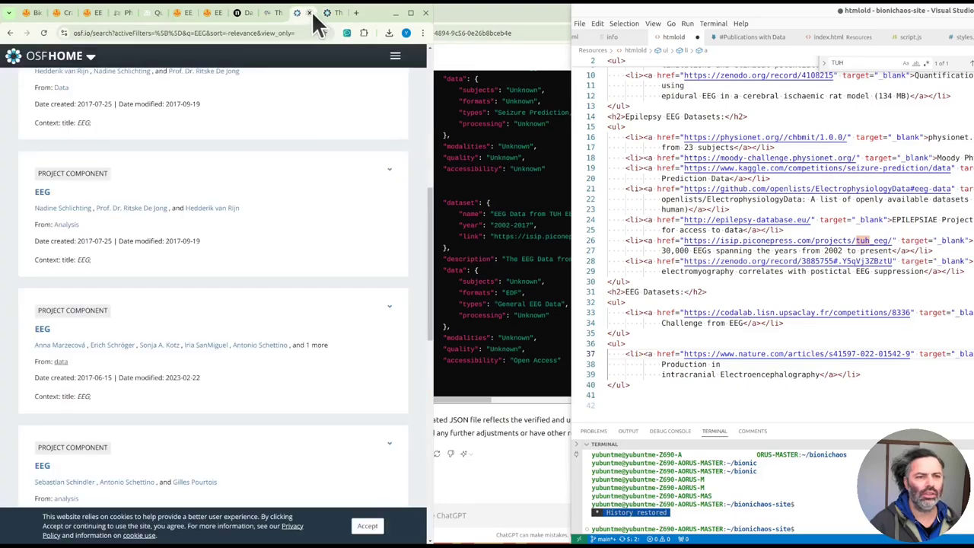
- Close the two leftover OSF pages and the Neurodata Without Borders page
click(310, 13)
click(309, 13)
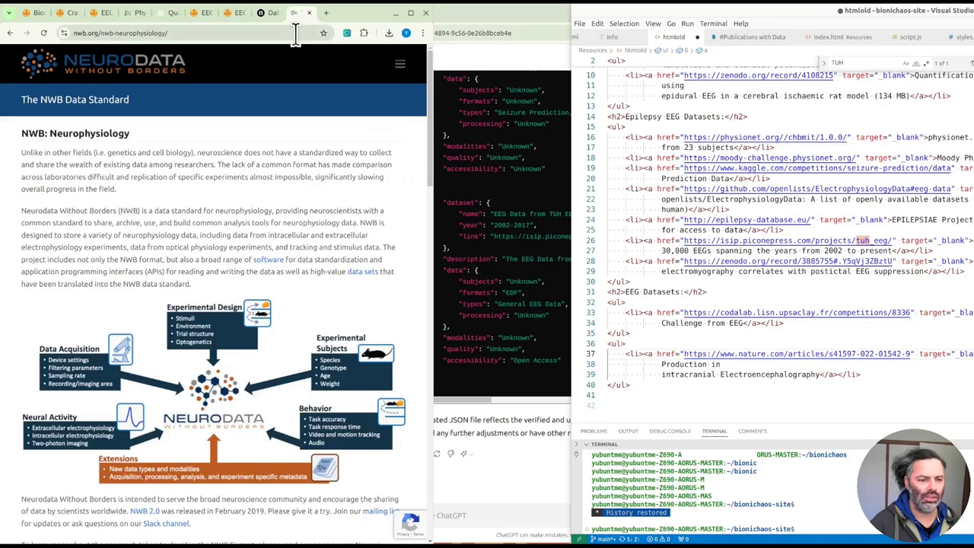
scroll(201, 219, down, 5)
scroll(197, 220, up, 5)
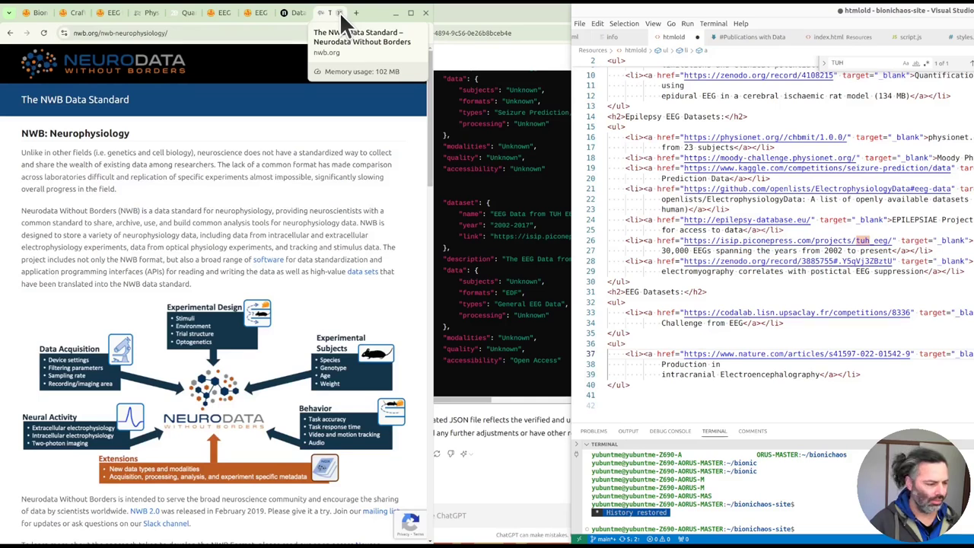
click(339, 13)
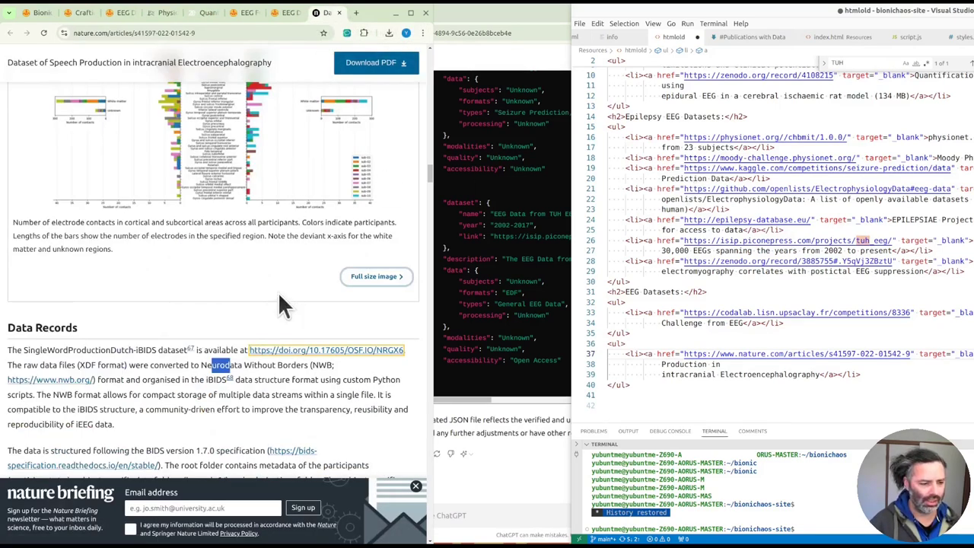
scroll(278, 300, up, 5)
scroll(255, 255, up, 5)
scroll(255, 255, up, 5)
scroll(251, 242, up, 10)
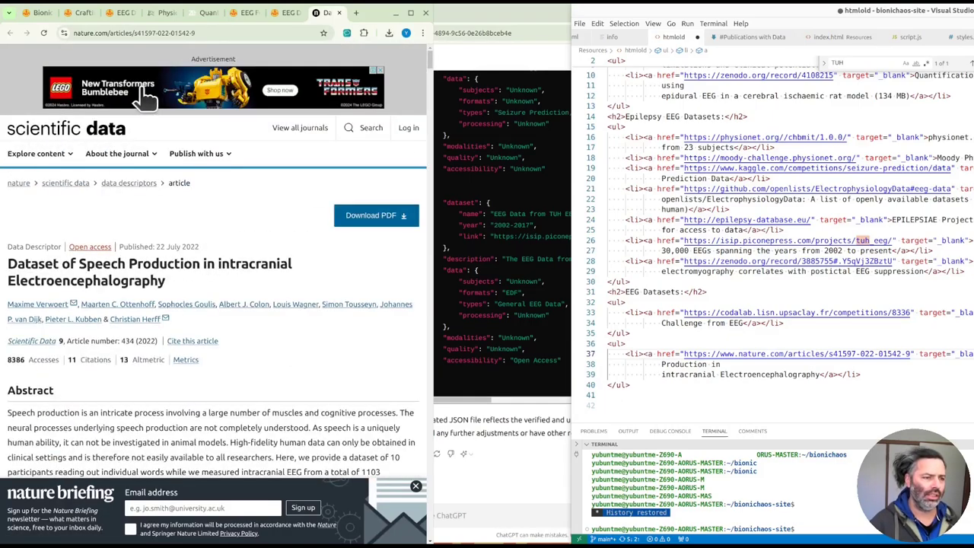
- Search nature.com for 'EEG' within Scientific Data and check the article type and journal filters
click(358, 128)
click(263, 181)
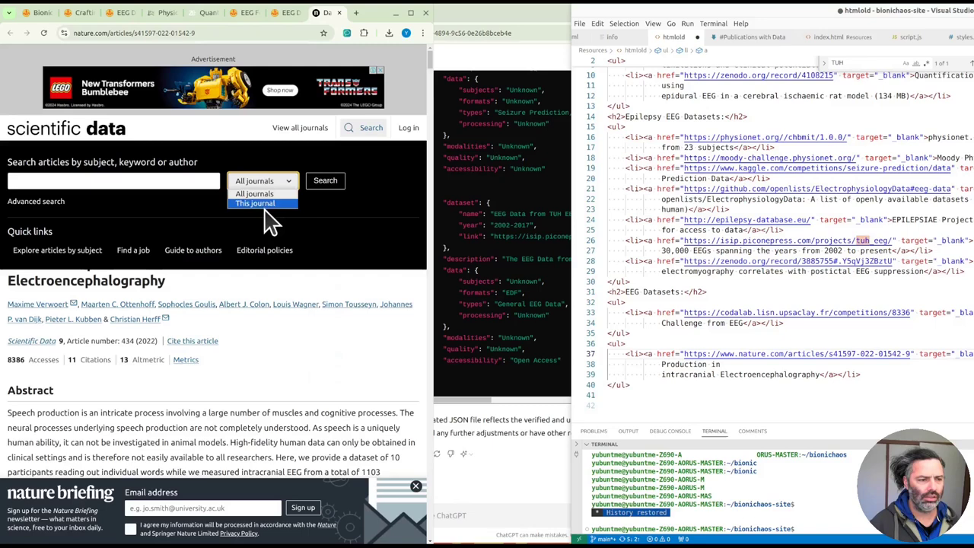
click(264, 204)
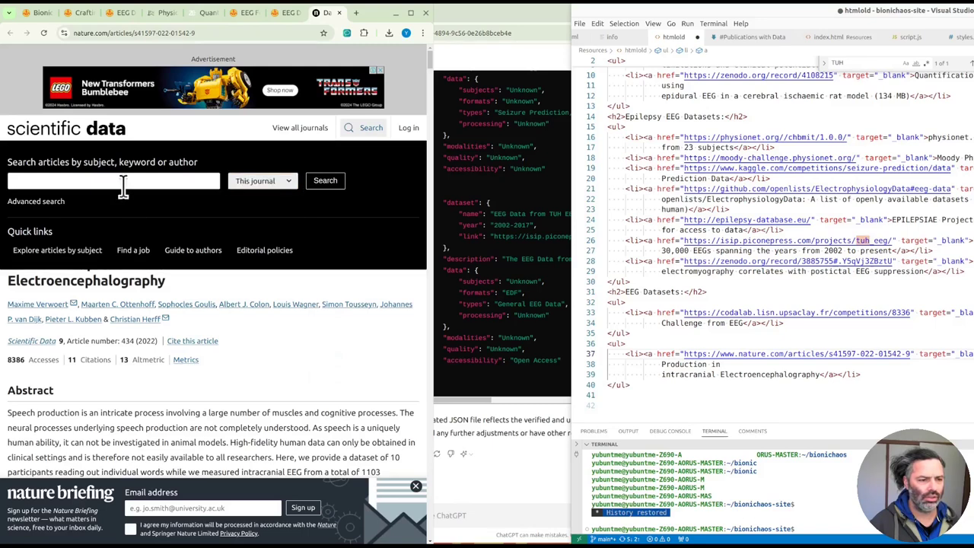
click(119, 181)
text(EEG)
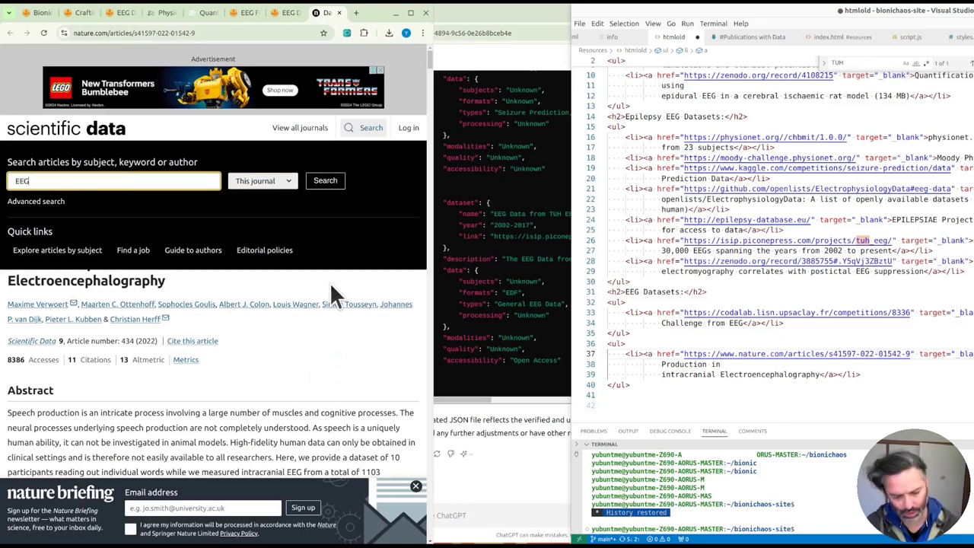
key(Return)
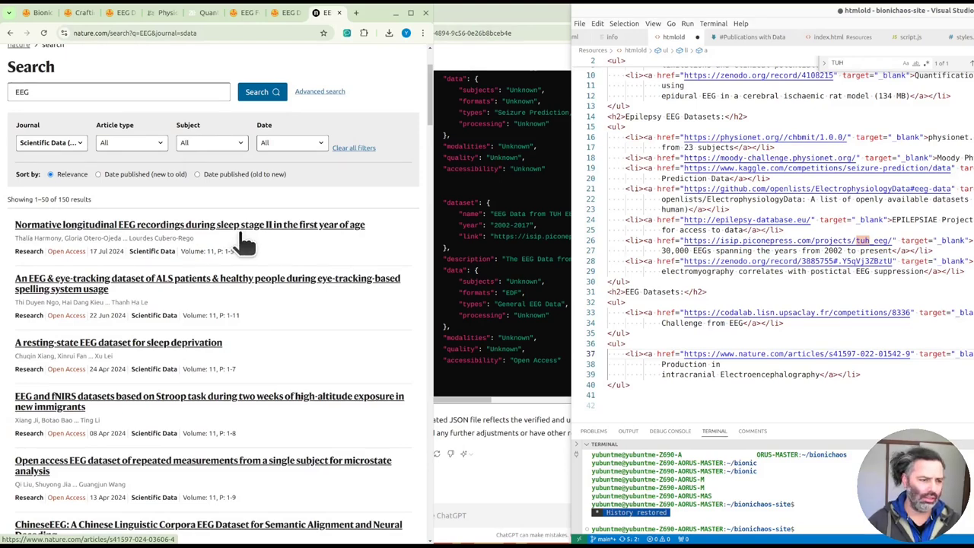
click(141, 149)
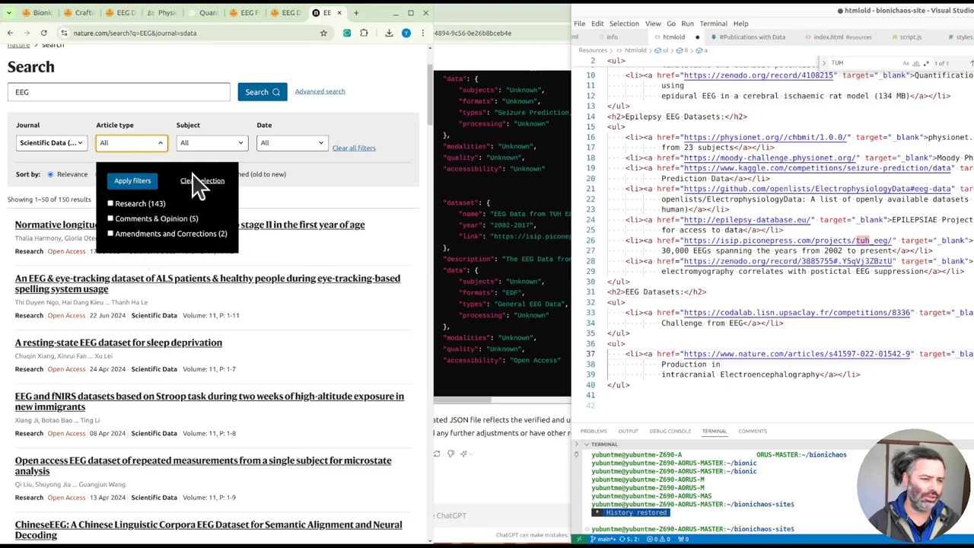
click(217, 145)
click(90, 152)
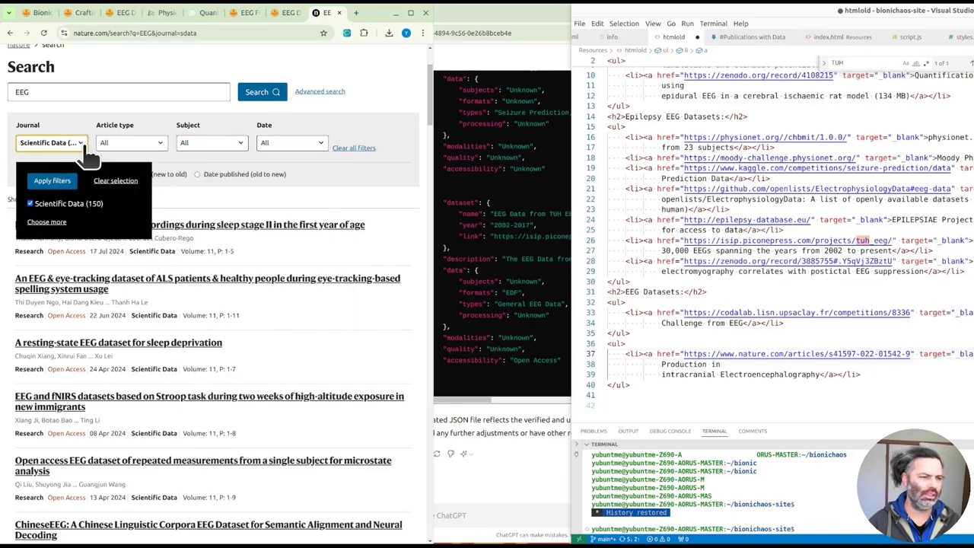
click(90, 153)
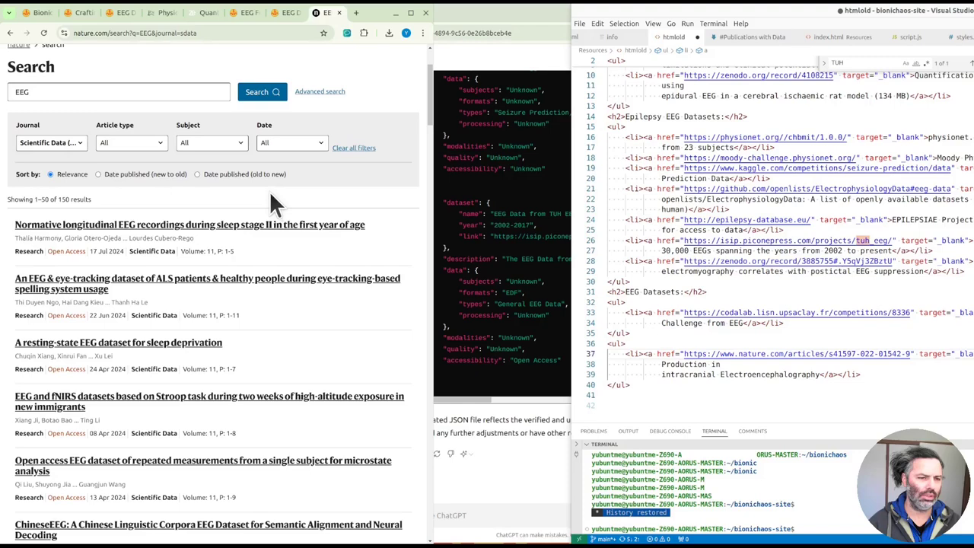
scroll(256, 204, down, 2)
scroll(251, 221, up, 2)
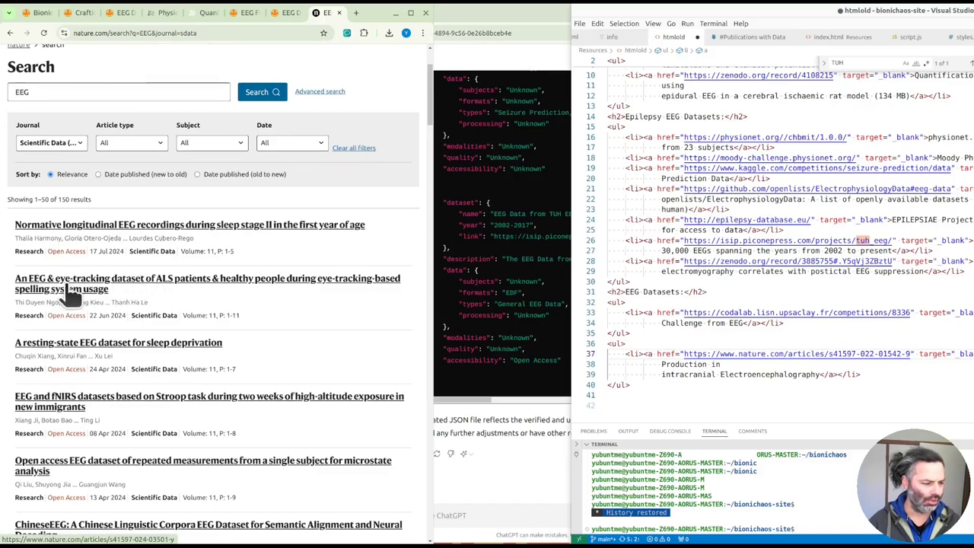
- Open the ALS patients EEG and eye-tracking dataset article and scroll to its 10-10 electrode figure
click(69, 291)
scroll(407, 418, down, 10)
scroll(417, 427, up, 5)
scroll(415, 388, up, 5)
scroll(417, 398, down, 3)
scroll(415, 394, down, 1)
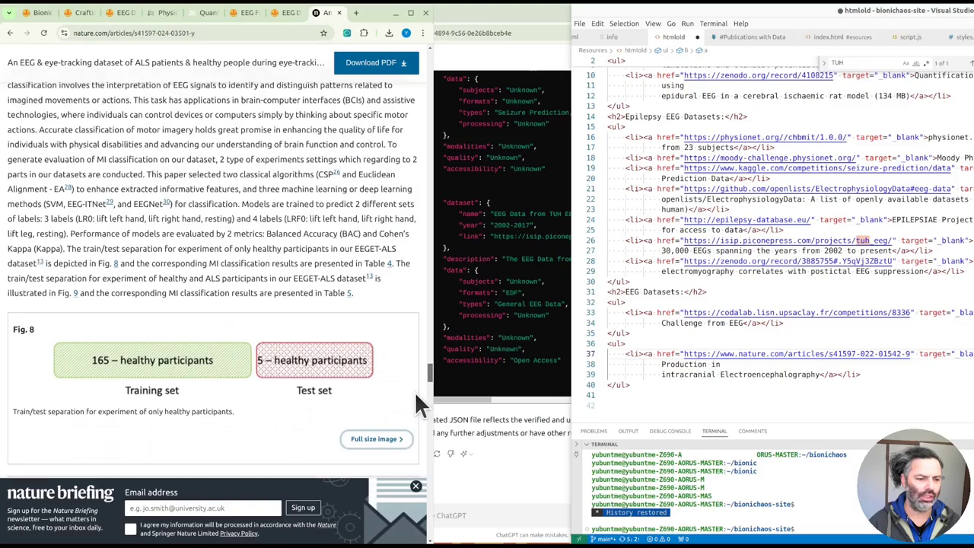
scroll(415, 391, up, 5)
scroll(417, 385, up, 5)
scroll(418, 378, up, 5)
scroll(418, 364, up, 5)
scroll(428, 363, up, 3)
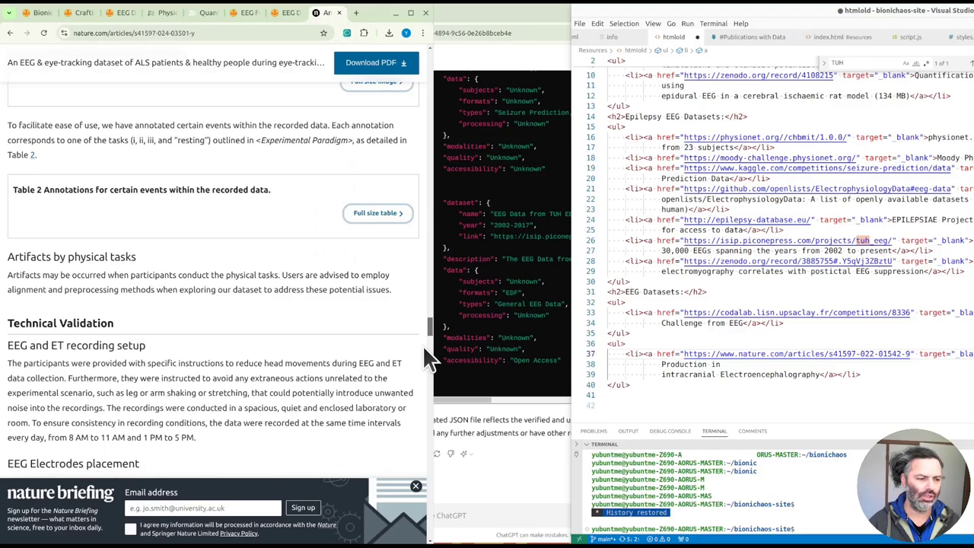
scroll(426, 351, up, 5)
scroll(427, 344, down, 1)
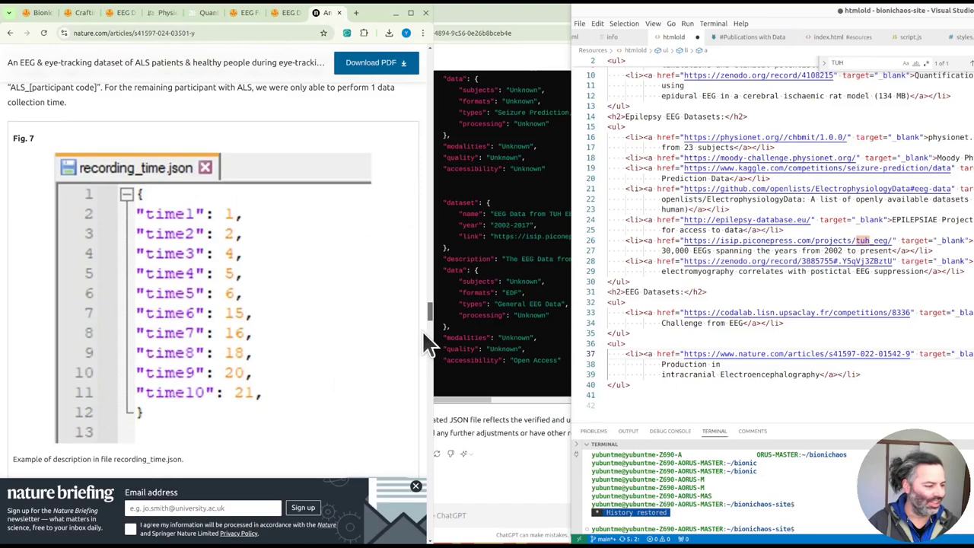
mouse_move(426, 338)
mouse_down()
mouse_move(434, 219)
mouse_move(436, 228)
mouse_up()
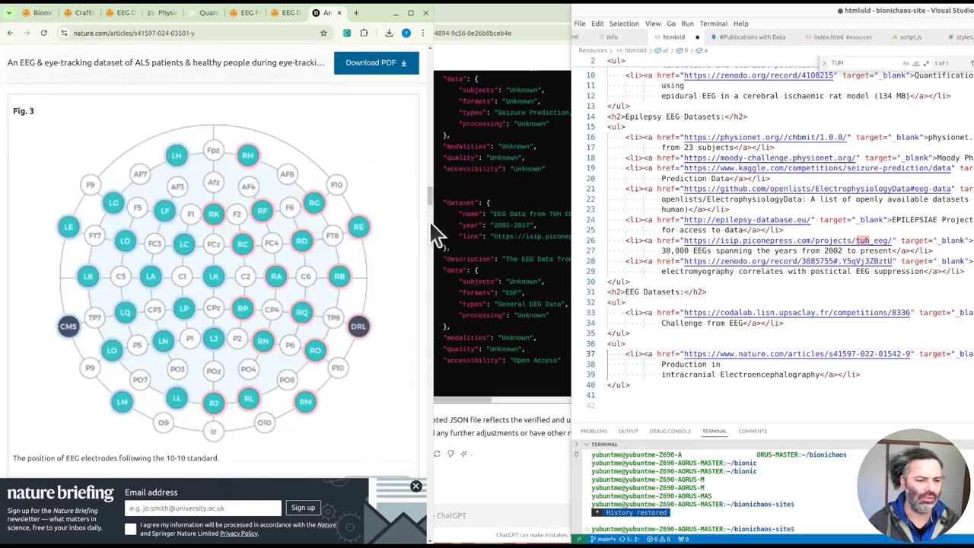
- View BioniChaos's EEG Electrode Positions (10-20 vs. 10-10) page, then return to the ALS article
click(24, 13)
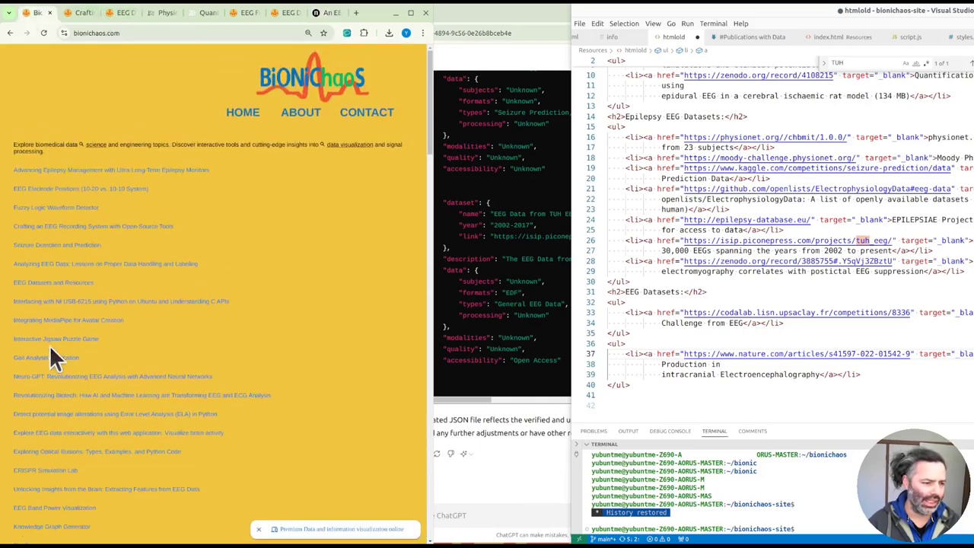
click(92, 189)
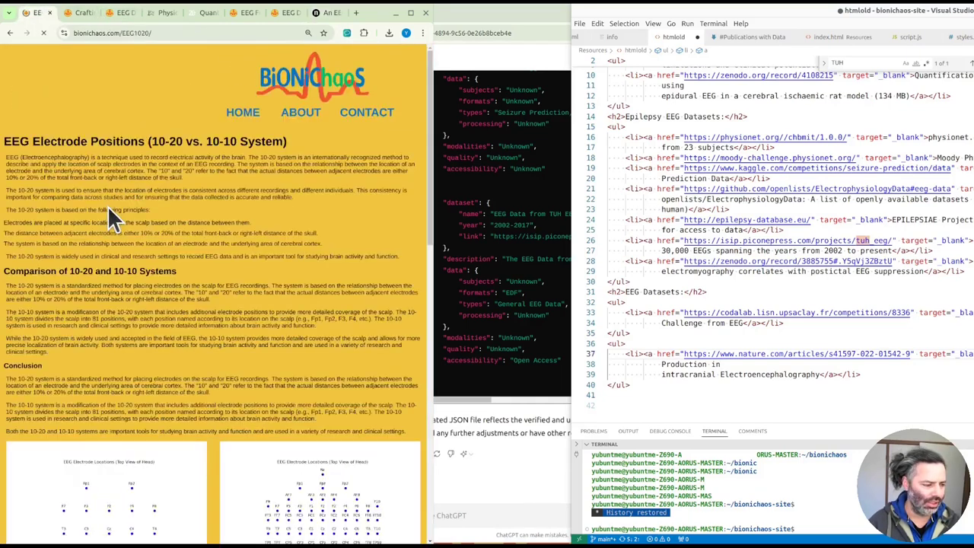
scroll(173, 275, down, 3)
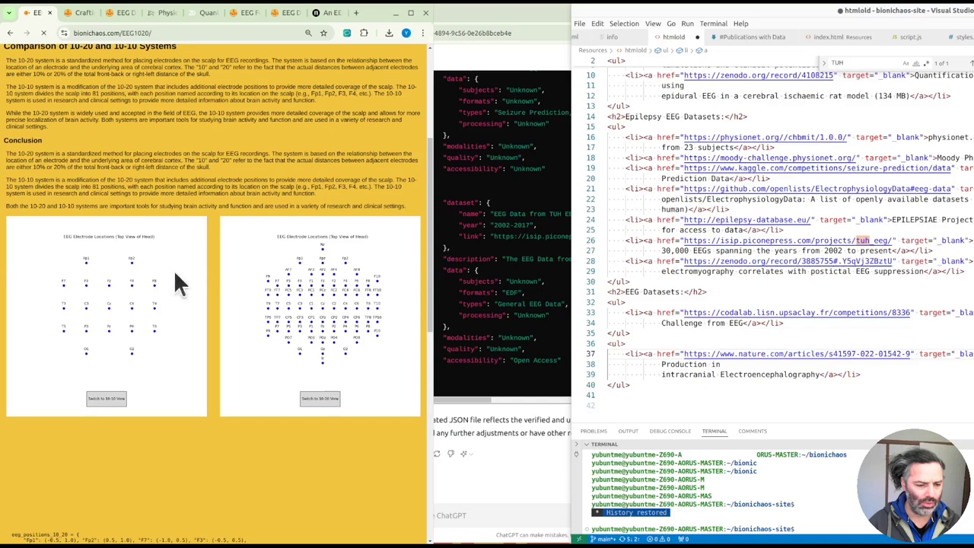
scroll(323, 203, up, 3)
click(325, 14)
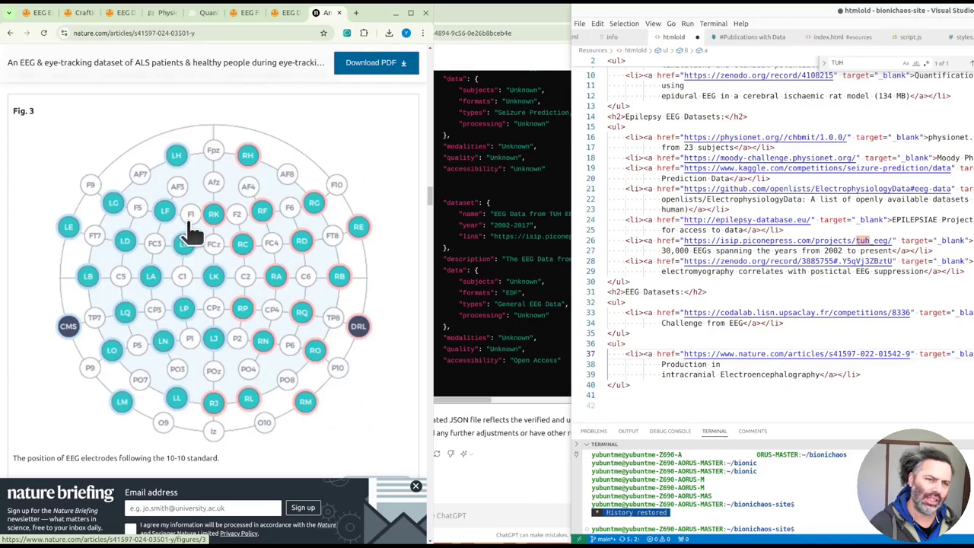
scroll(192, 244, down, 5)
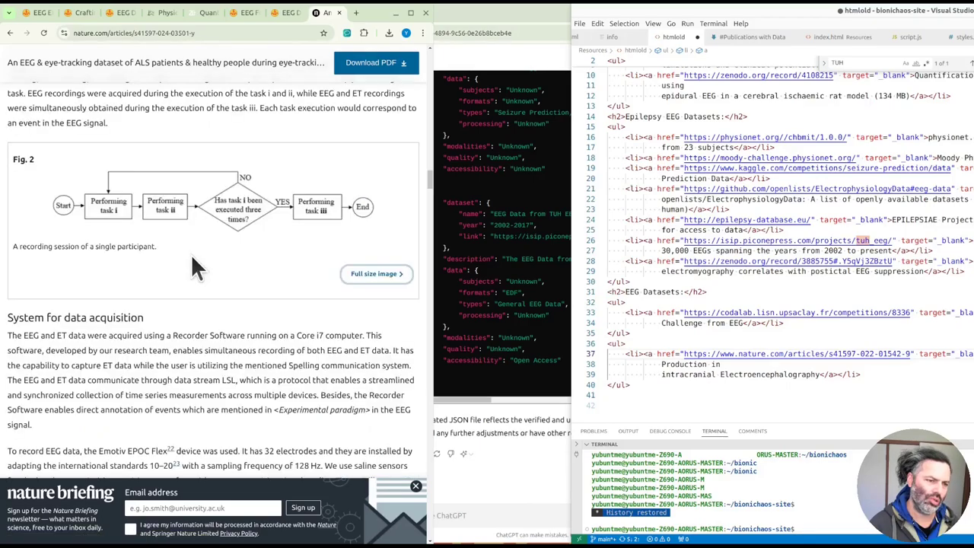
scroll(192, 253, down, 5)
scroll(194, 254, down, 3)
scroll(193, 257, down, 5)
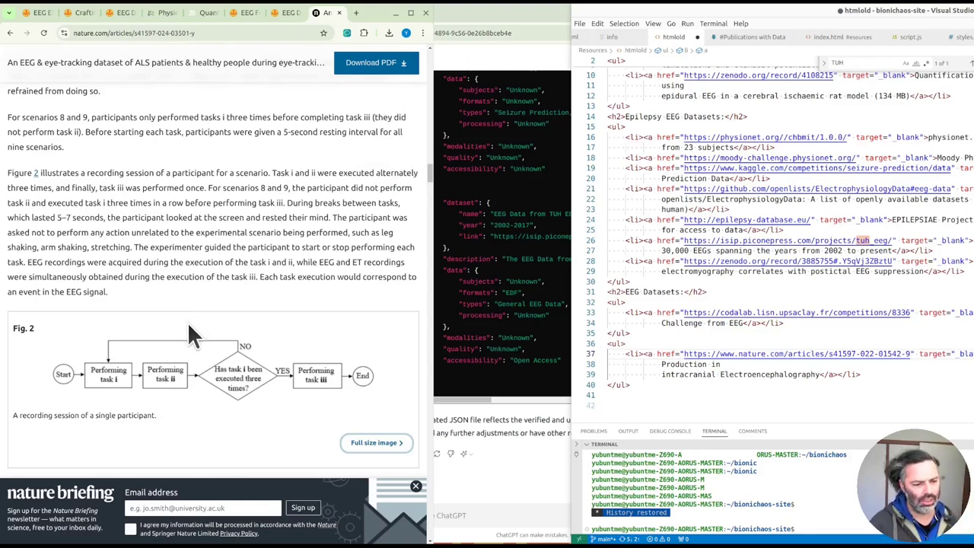
scroll(178, 319, up, 5)
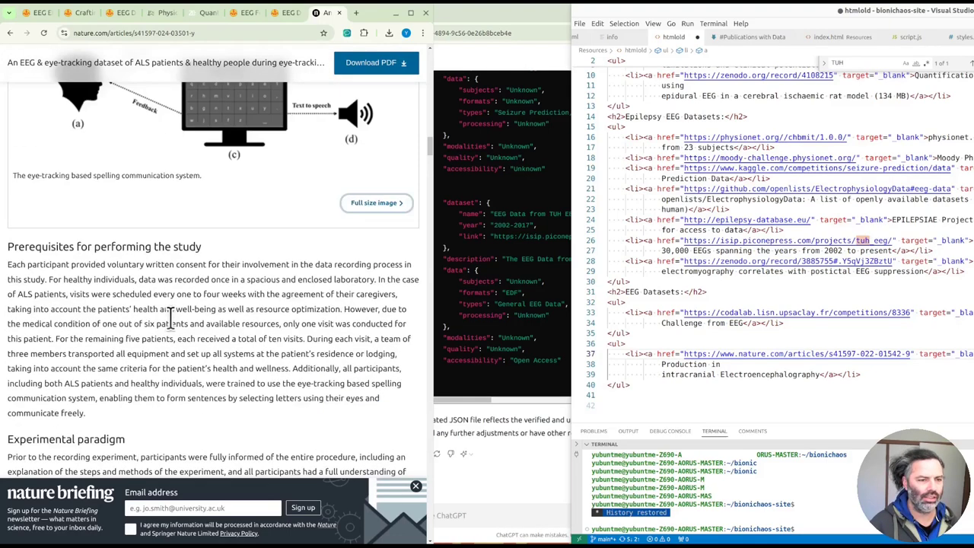
scroll(171, 319, up, 2)
scroll(165, 314, up, 1)
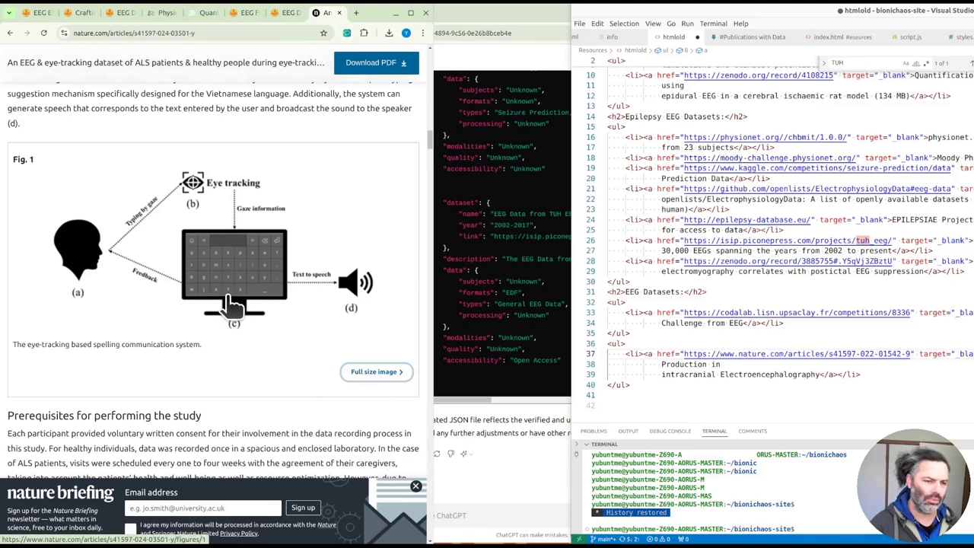
scroll(228, 298, up, 1)
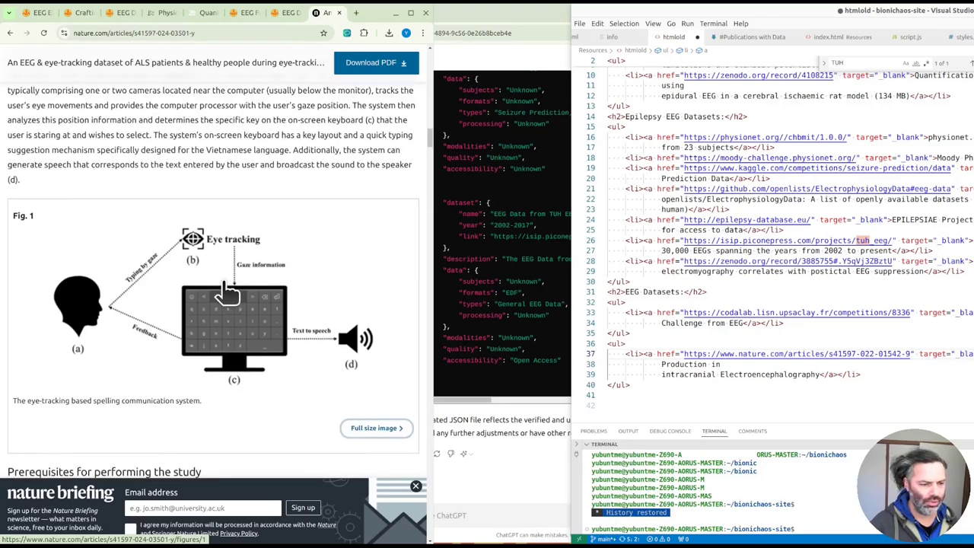
scroll(225, 297, up, 2)
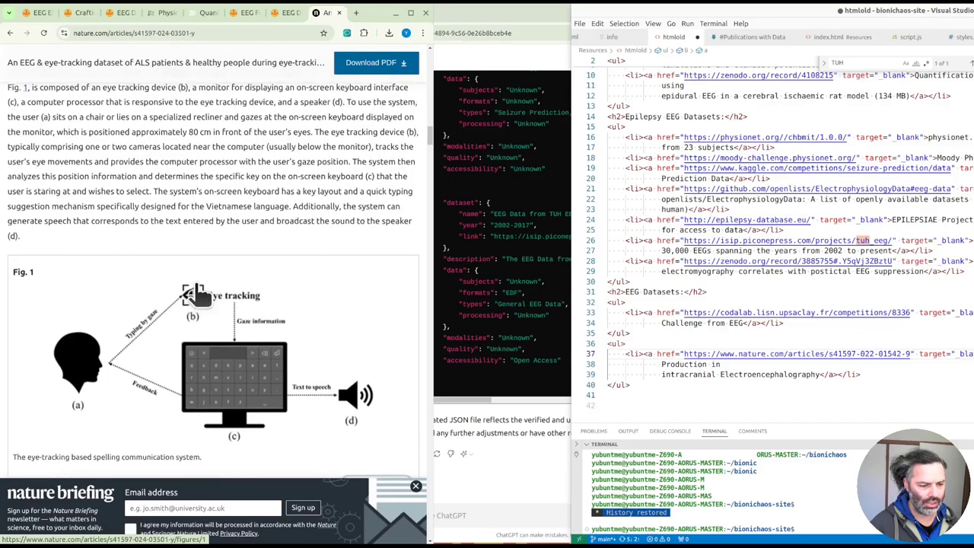
scroll(217, 301, up, 4)
scroll(211, 308, up, 5)
scroll(210, 301, up, 5)
scroll(207, 297, up, 5)
scroll(207, 297, up, 5)
scroll(207, 297, up, 2)
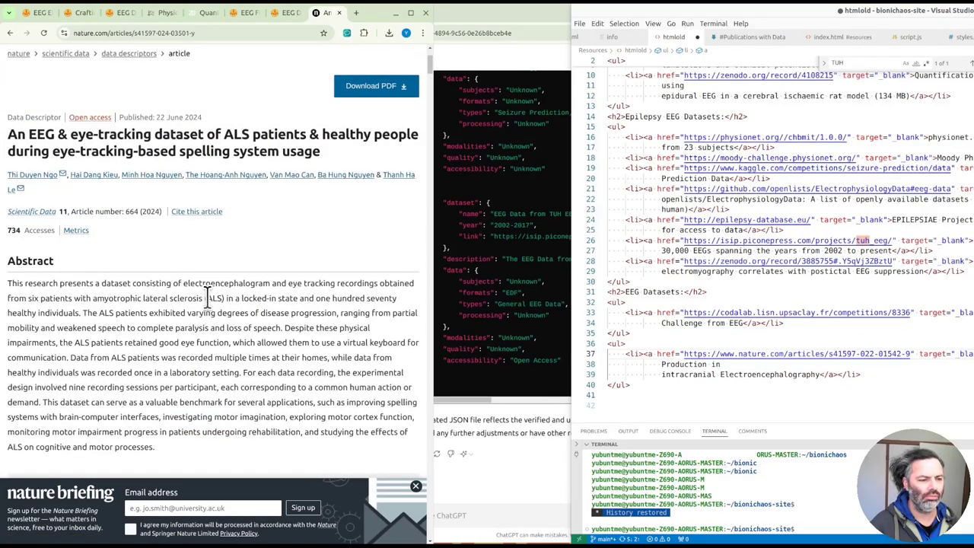
- Find 'download' in the article, stepping through matches to the electrode impedance passage
key(ctrl+f)
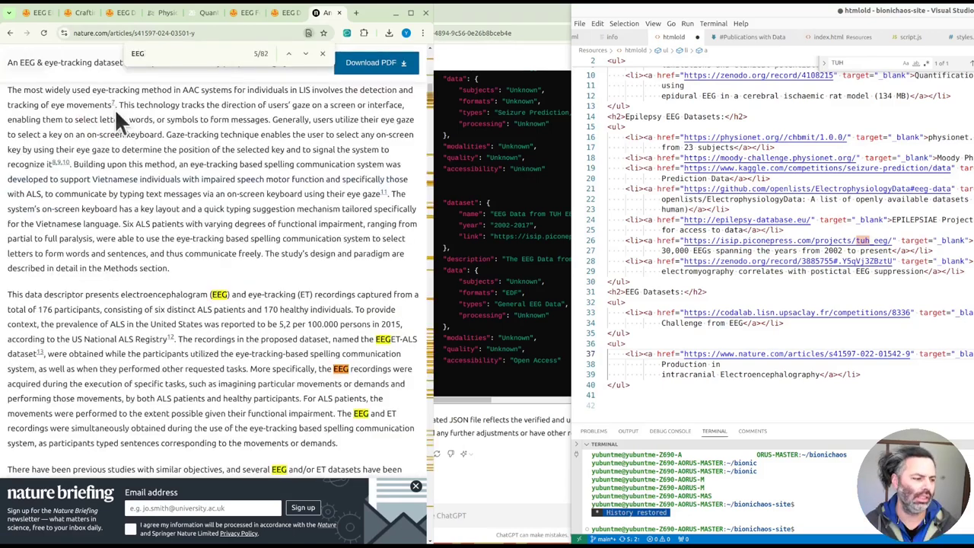
text(download)
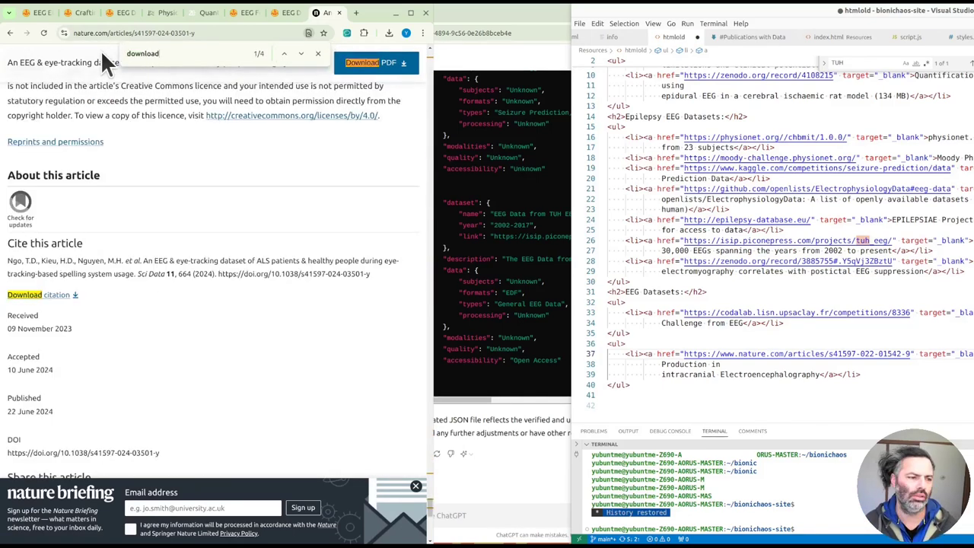
key(Return)
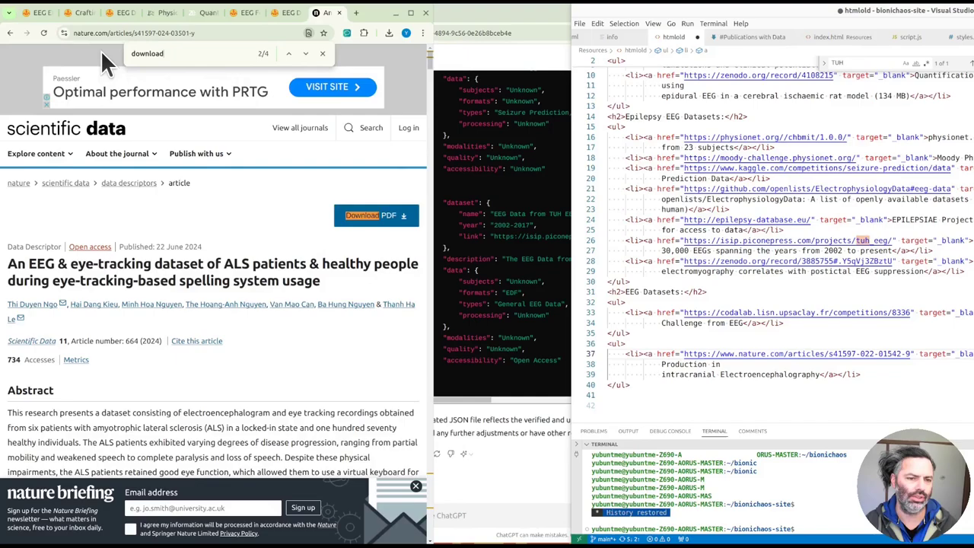
key(Return)
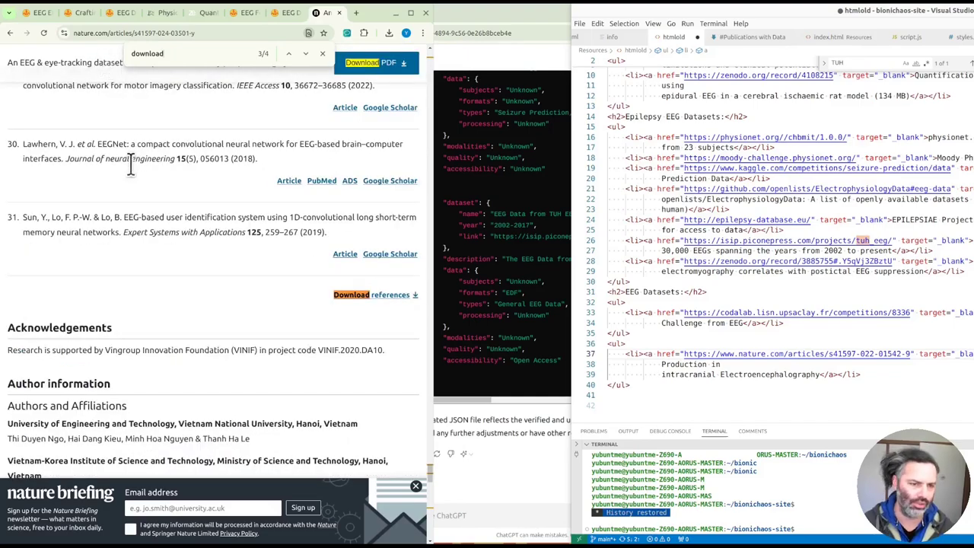
scroll(129, 171, up, 5)
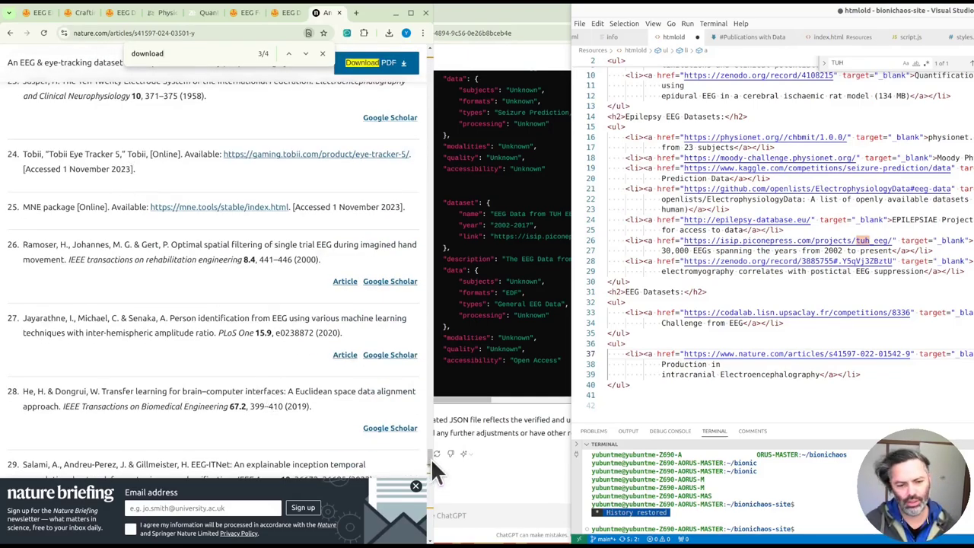
drag(430, 457, 431, 347)
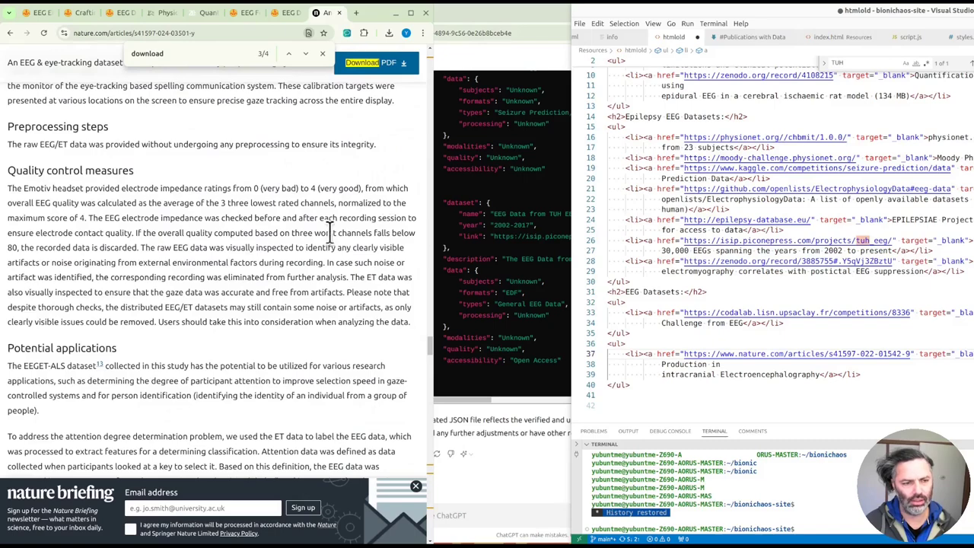
drag(213, 233, 166, 188)
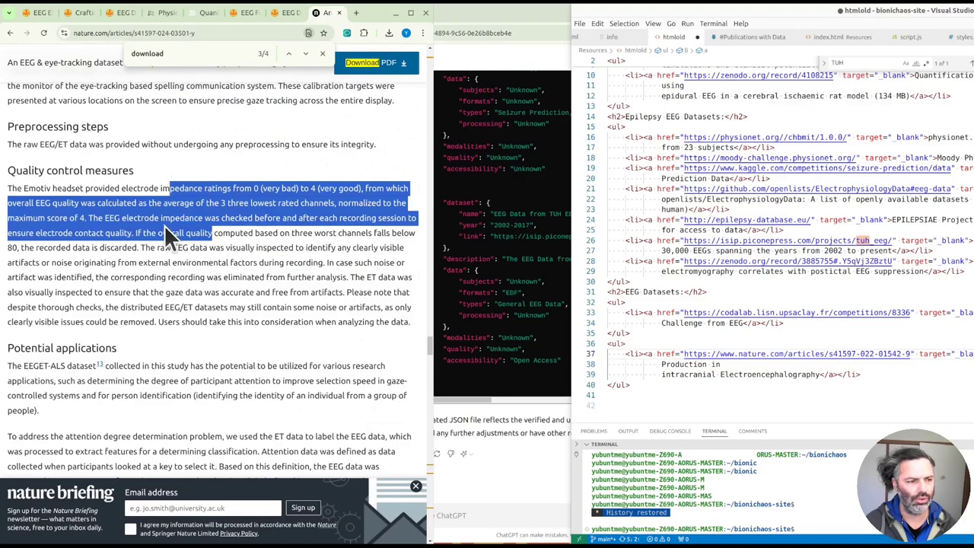
- Scroll up to Data Records and inspect the placeholder dataset address doi.org/XXXXX
scroll(165, 225, up, 3)
scroll(165, 229, up, 2)
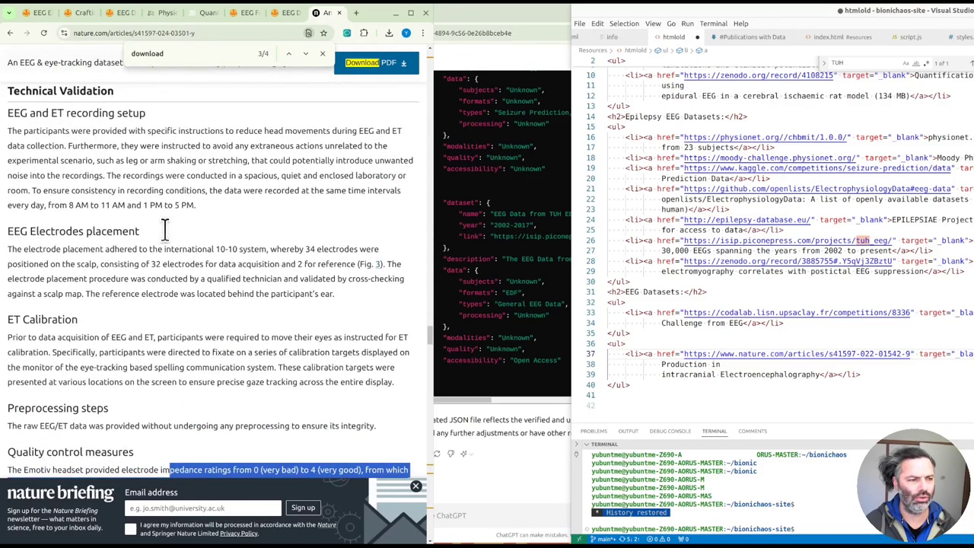
scroll(164, 228, up, 3)
scroll(164, 229, up, 1)
scroll(164, 228, up, 10)
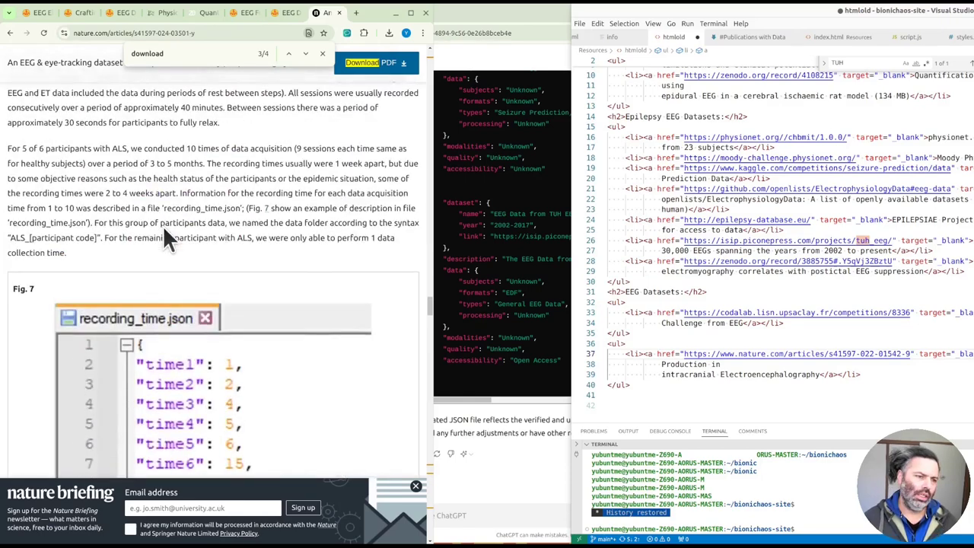
scroll(164, 229, up, 10)
scroll(164, 228, up, 5)
drag(147, 196, 242, 196)
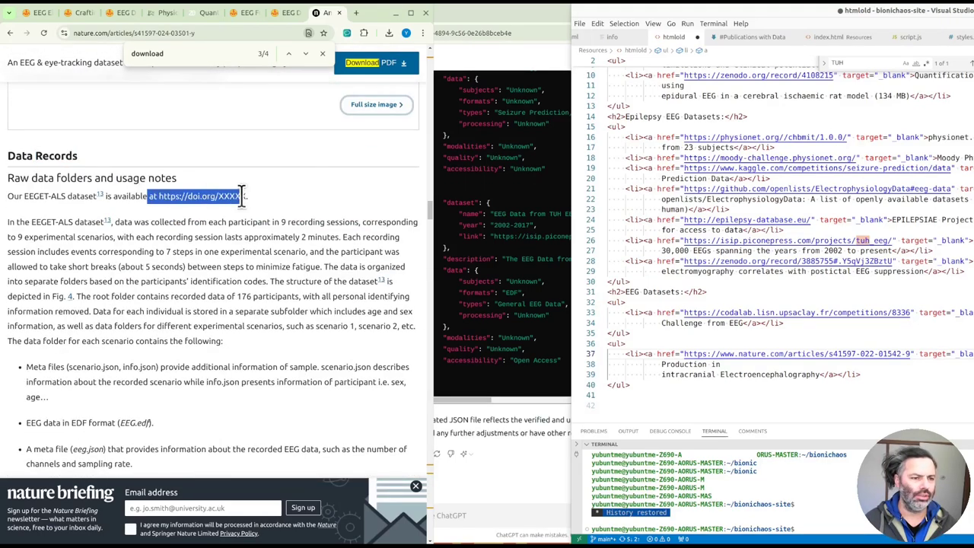
click(172, 238)
drag(20, 196, 71, 196)
drag(160, 195, 185, 196)
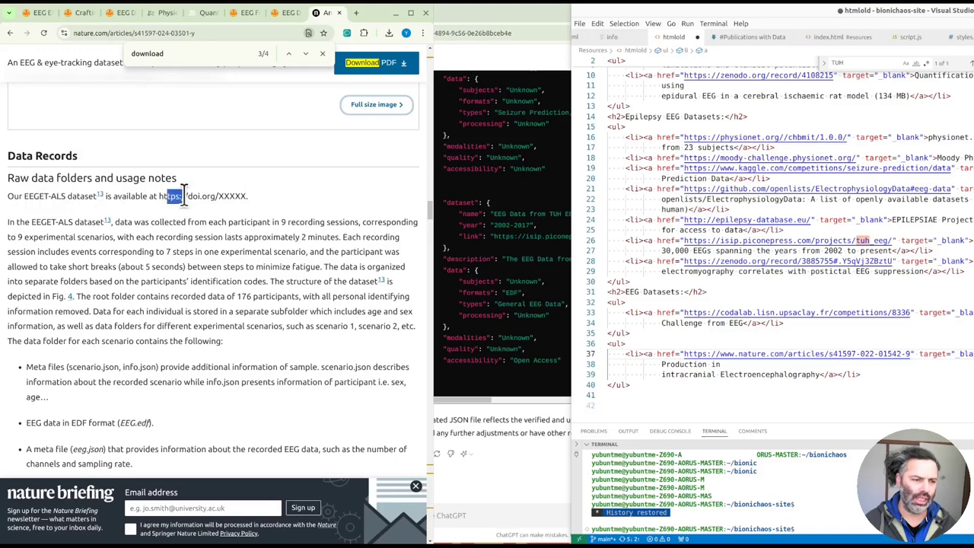
click(219, 195)
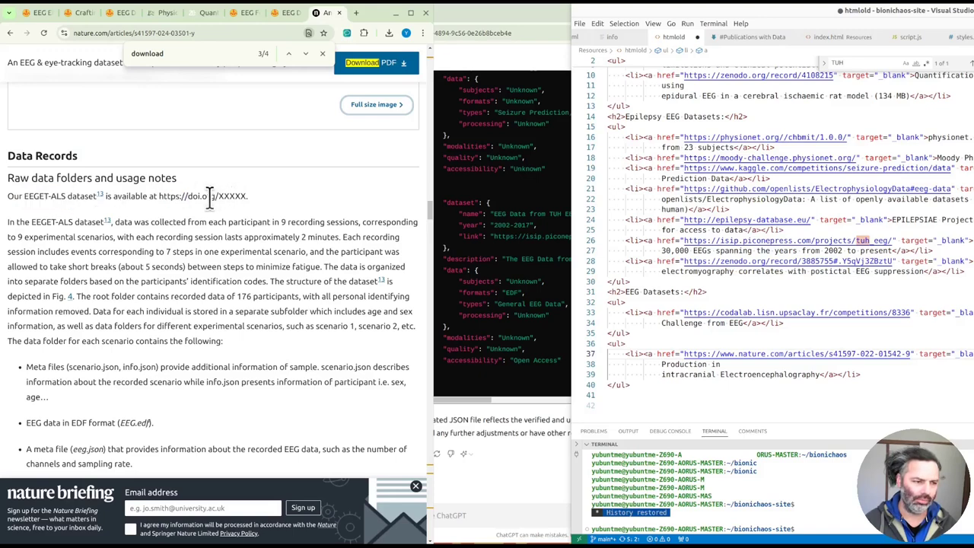
drag(185, 195, 247, 196)
click(189, 196)
mouse_move(100, 193)
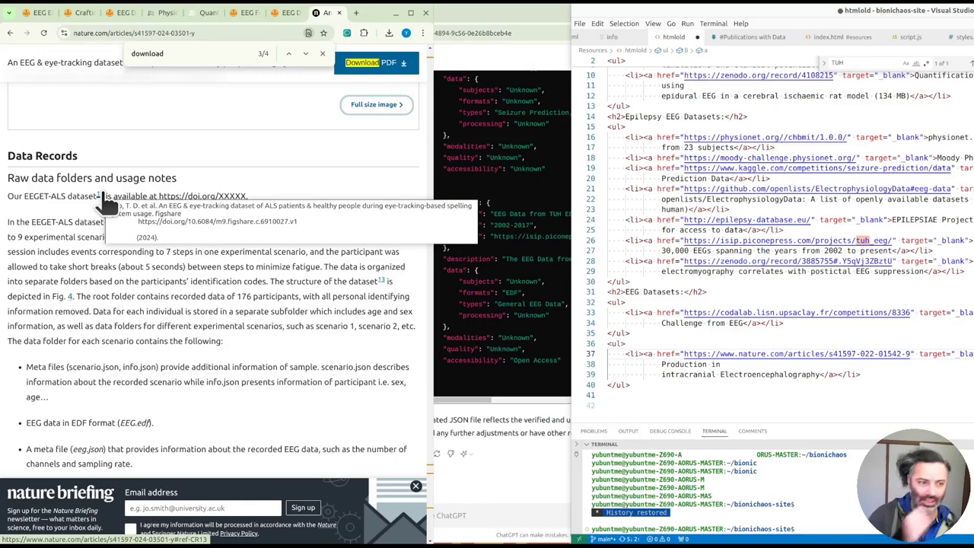
- Follow the figshare citation link to the ALS collection and open the EEGET-ALS Dataset item
click(175, 221)
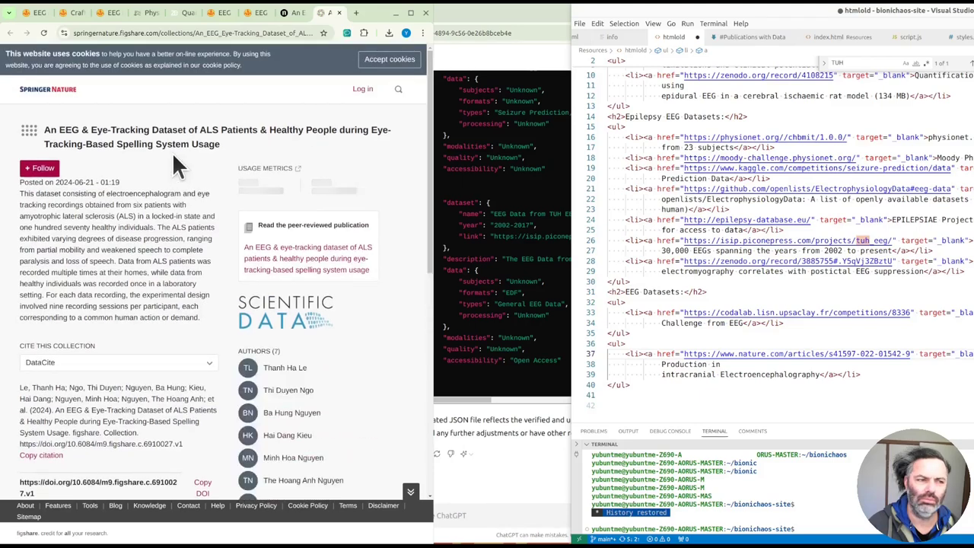
scroll(122, 266, down, 6)
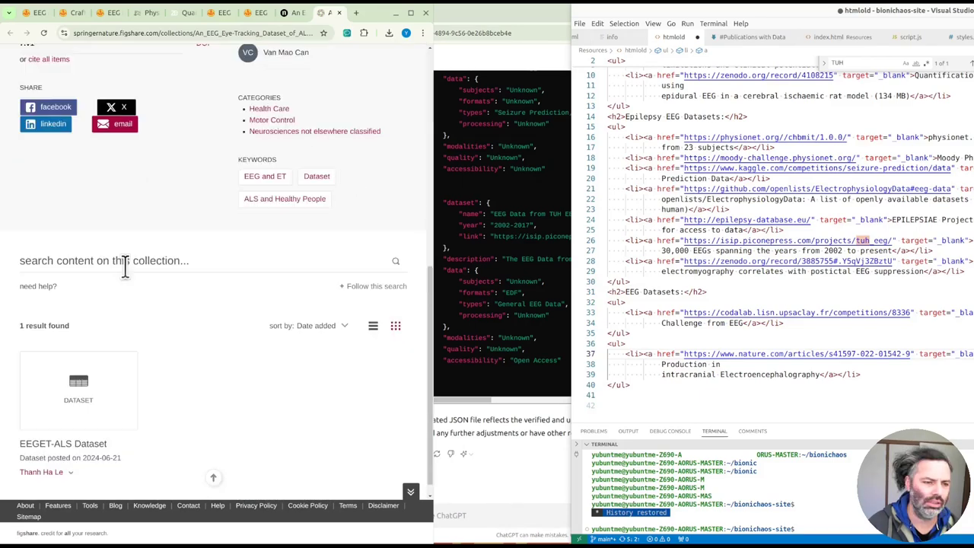
scroll(125, 267, up, 1)
scroll(123, 264, down, 2)
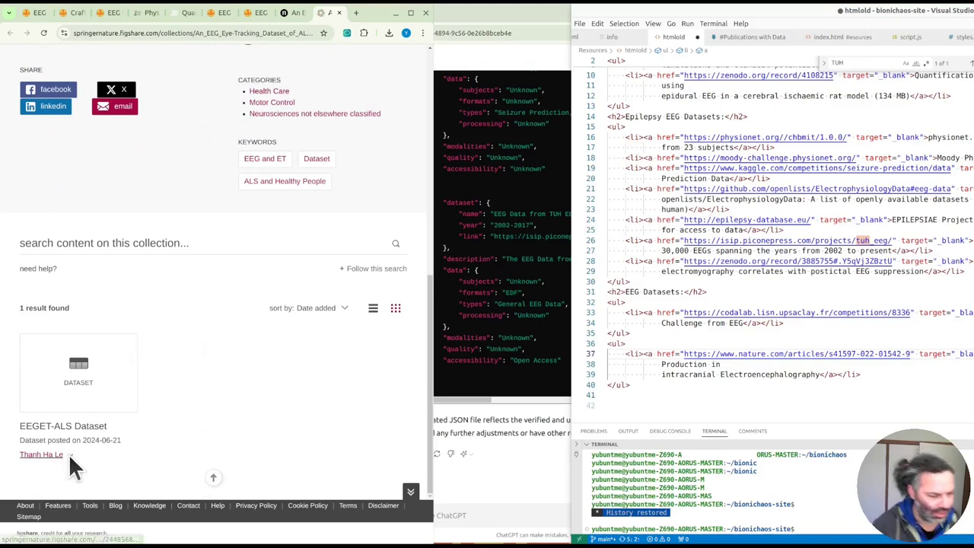
click(98, 394)
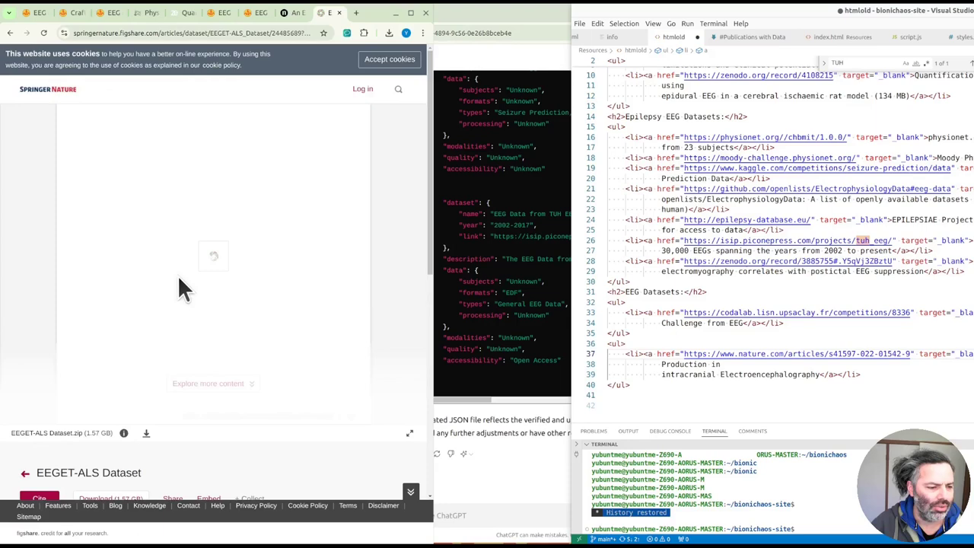
scroll(172, 297, down, 4)
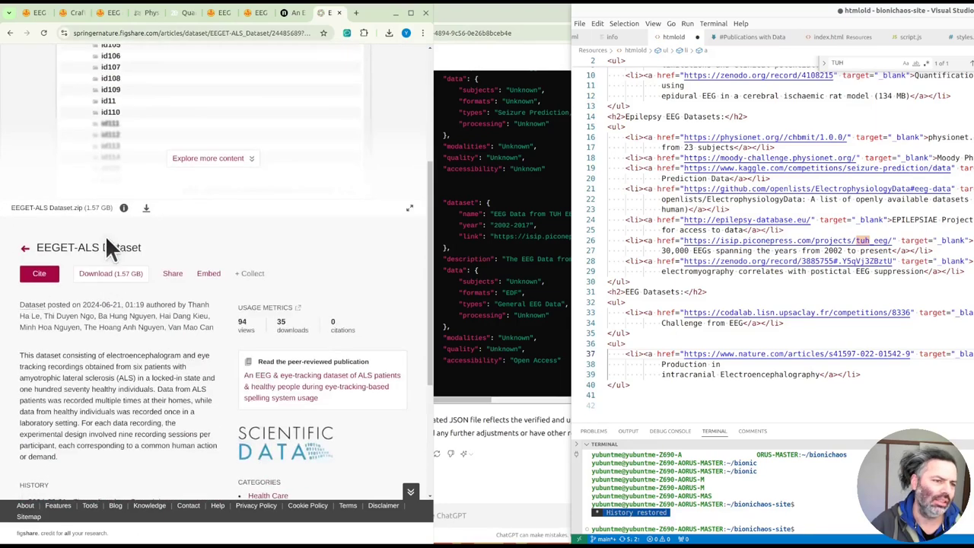
mouse_move(38, 243)
mouse_down()
mouse_move(72, 244)
mouse_move(50, 257)
mouse_move(145, 255)
mouse_up()
click(57, 293)
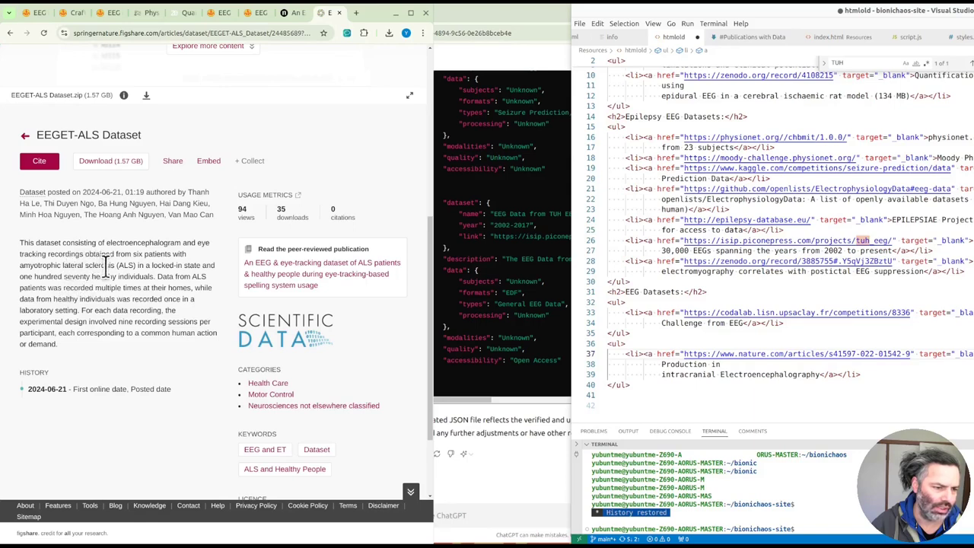
drag(137, 265, 178, 263)
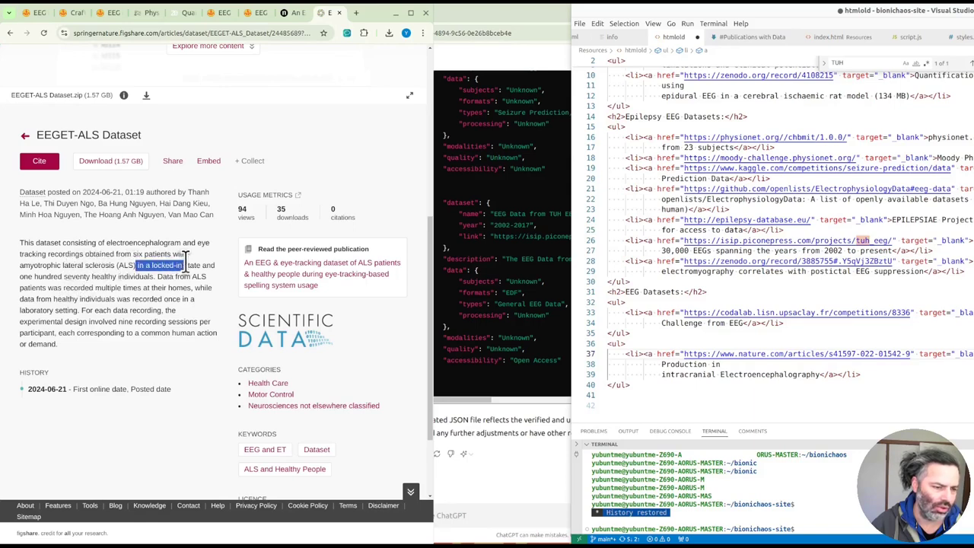
drag(35, 276, 169, 279)
scroll(98, 302, up, 2)
- Start the 1.57 GB EEGET-ALS Dataset.zip download, then pause it from Chrome's downloads list
click(102, 332)
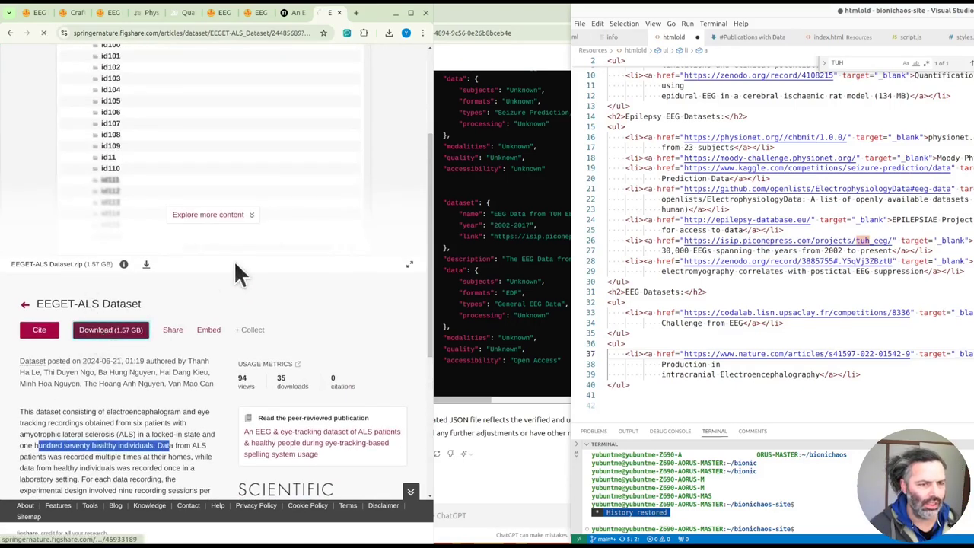
click(388, 33)
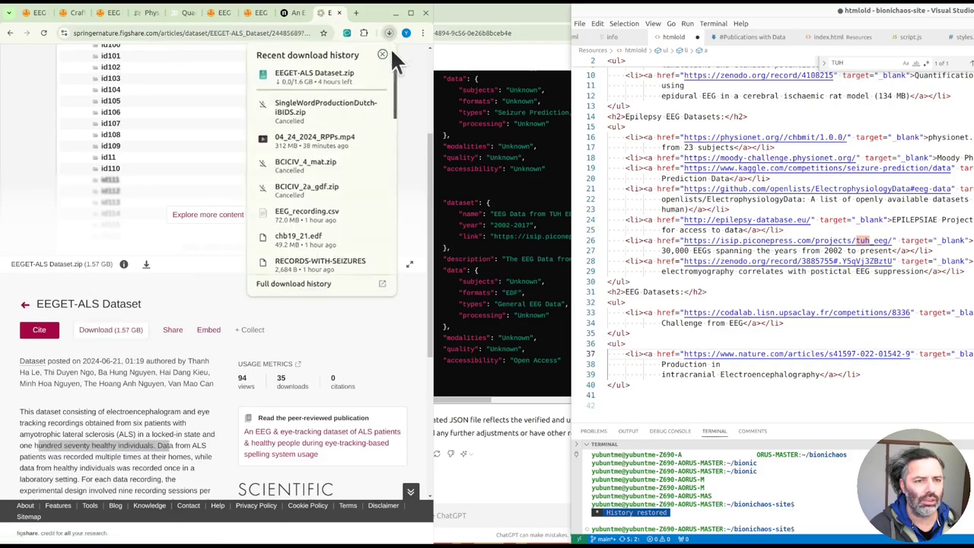
click(367, 74)
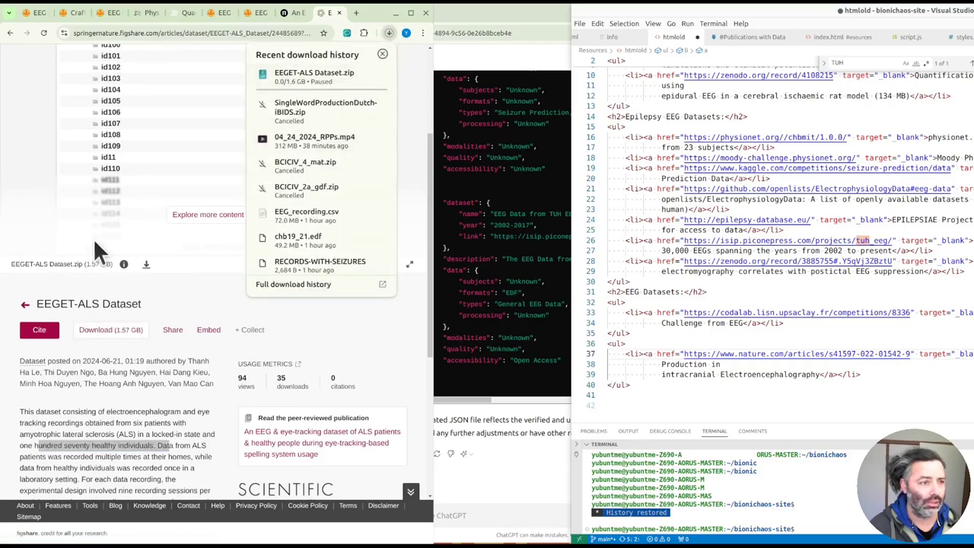
click(55, 366)
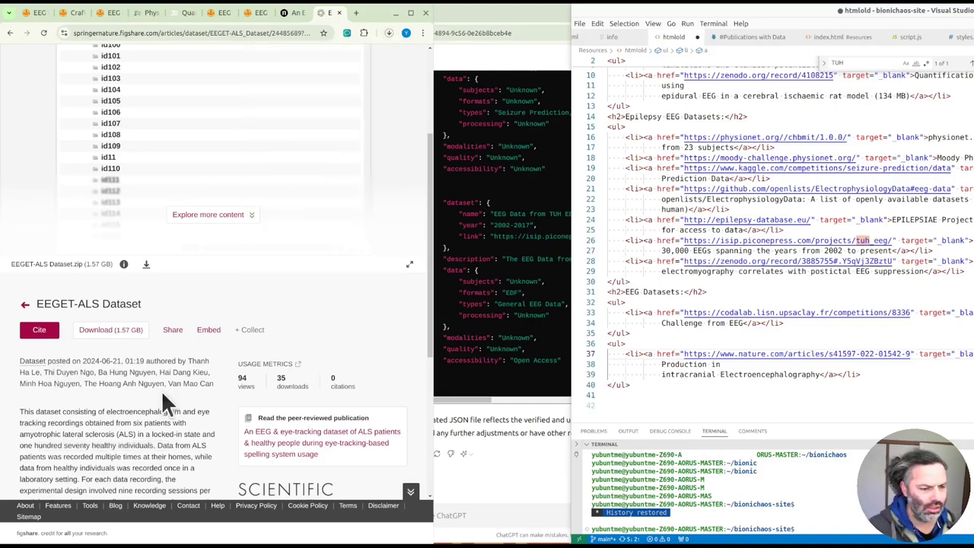
scroll(80, 384, down, 3)
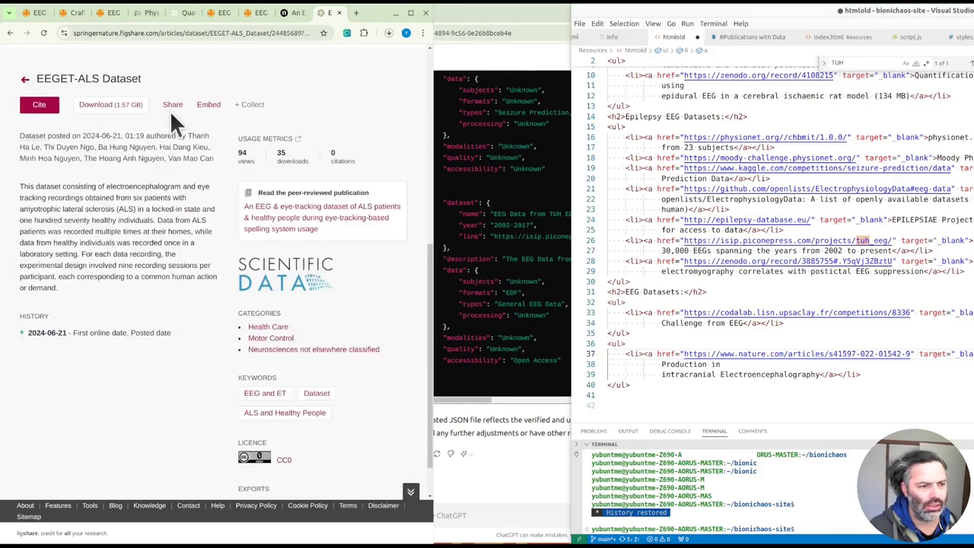
scroll(189, 305, down, 1)
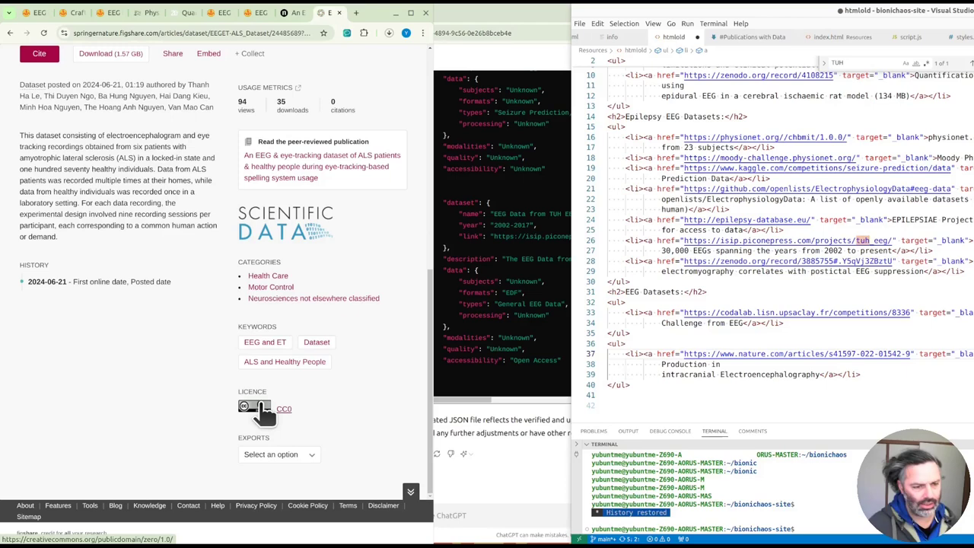
scroll(156, 340, up, 2)
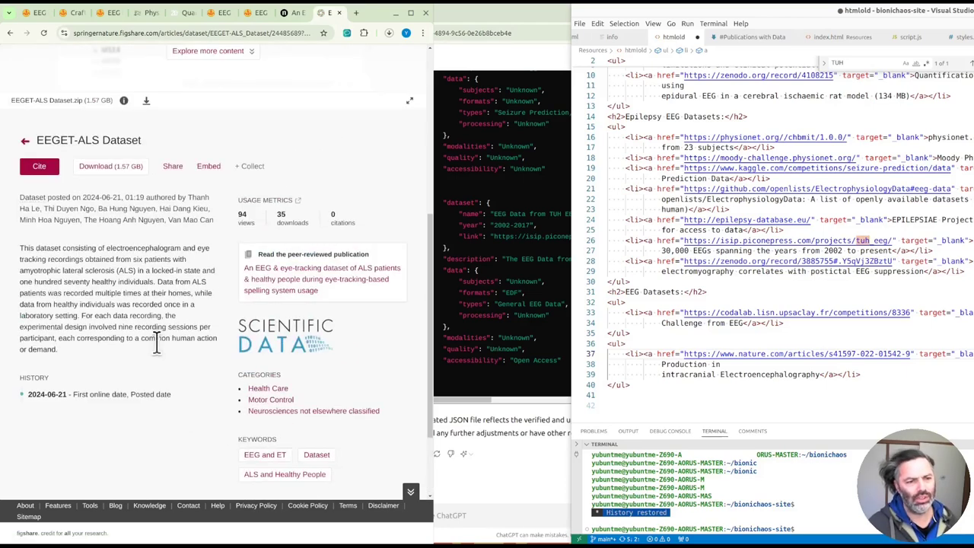
scroll(156, 342, up, 3)
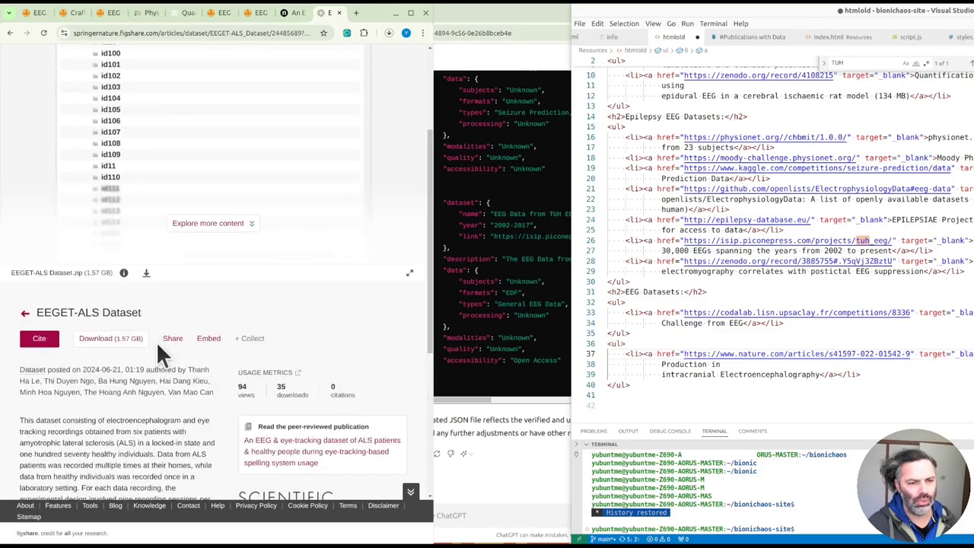
scroll(156, 343, up, 2)
scroll(156, 341, down, 5)
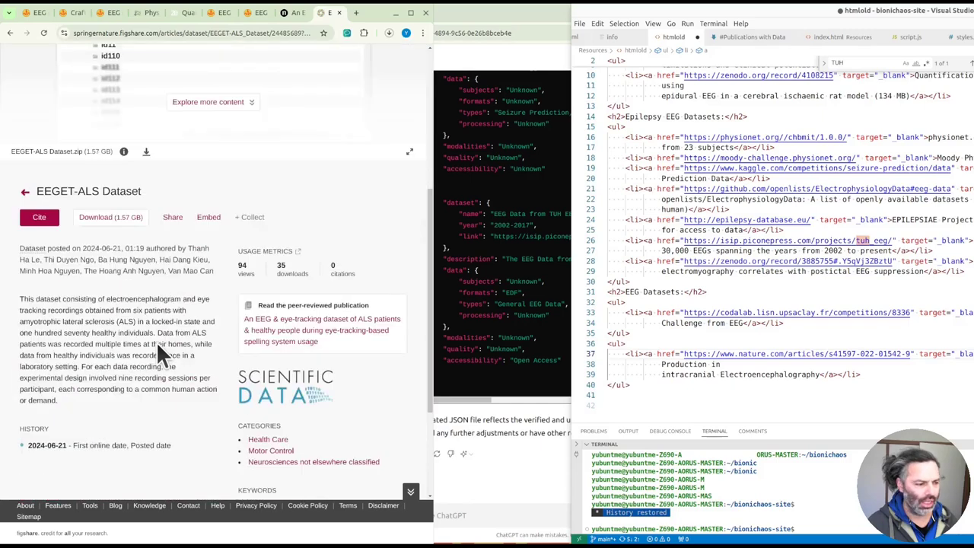
scroll(328, 417, down, 3)
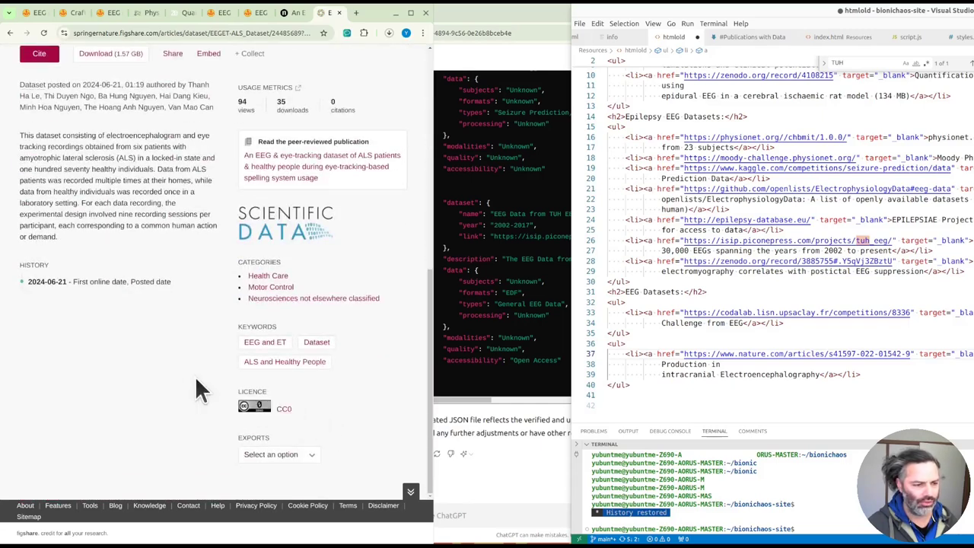
scroll(159, 360, up, 1)
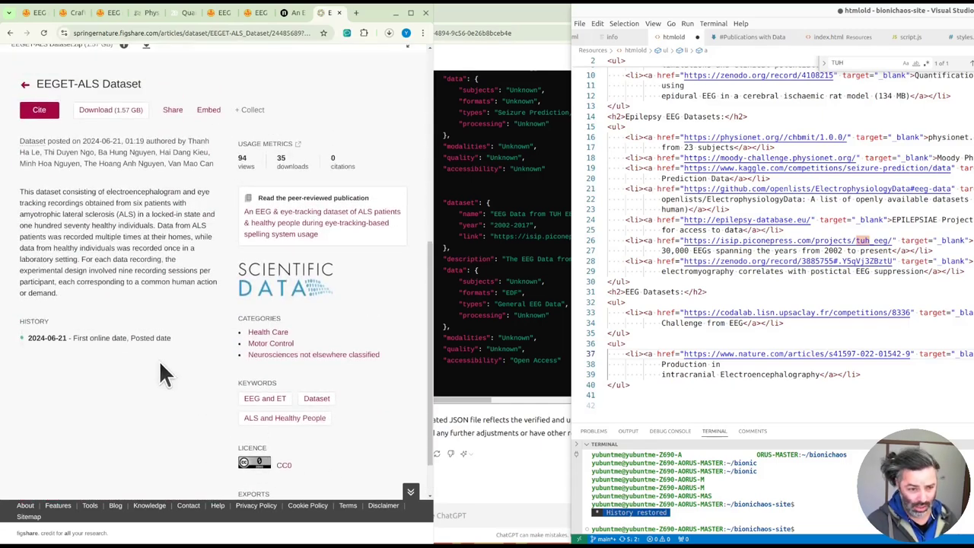
scroll(156, 356, up, 3)
scroll(171, 332, up, 2)
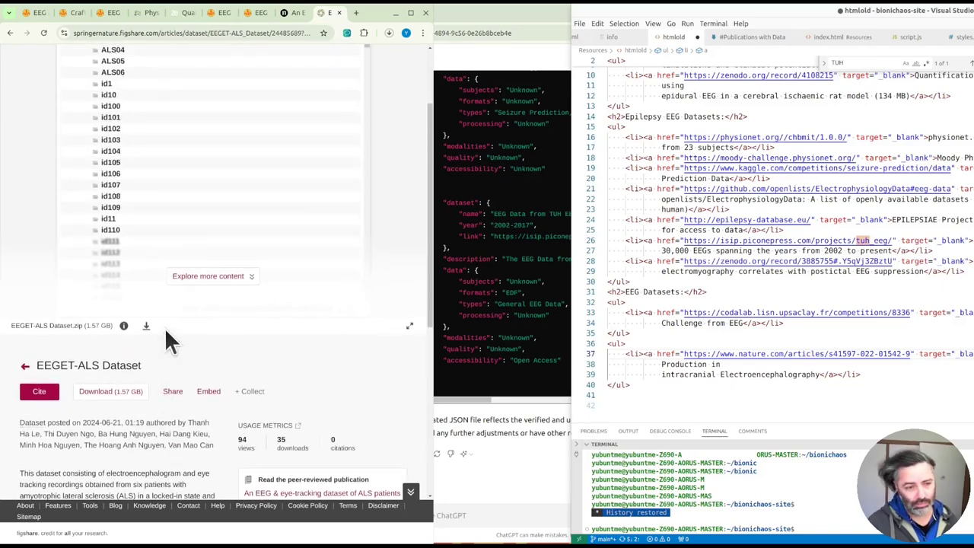
- Expand the full file preview and read the description's counts of ALS patients and healthy participants
click(213, 276)
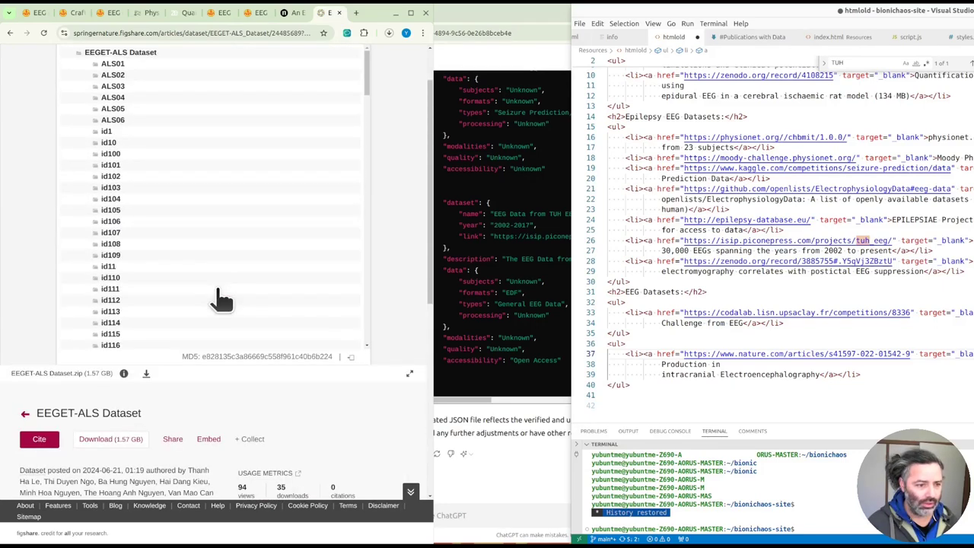
scroll(256, 213, up, 1)
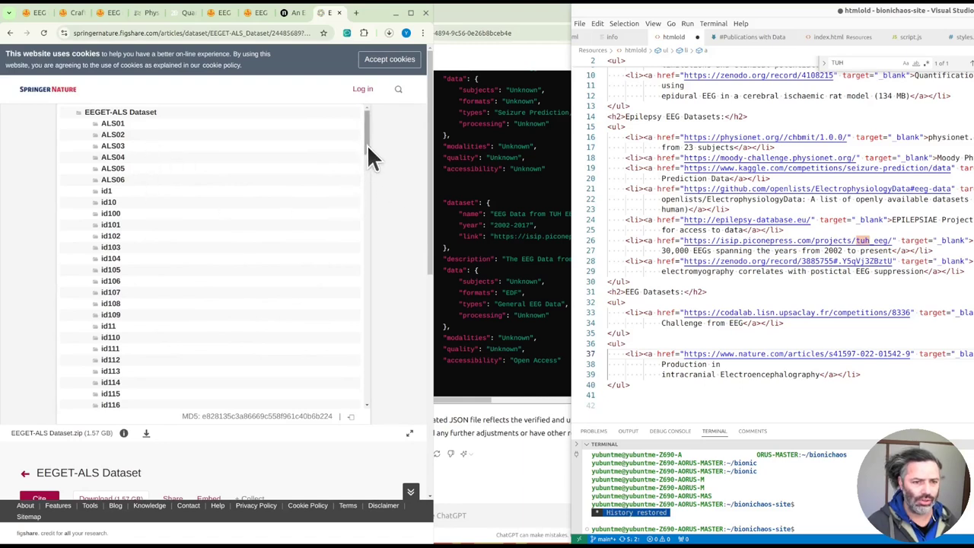
drag(366, 145, 360, 285)
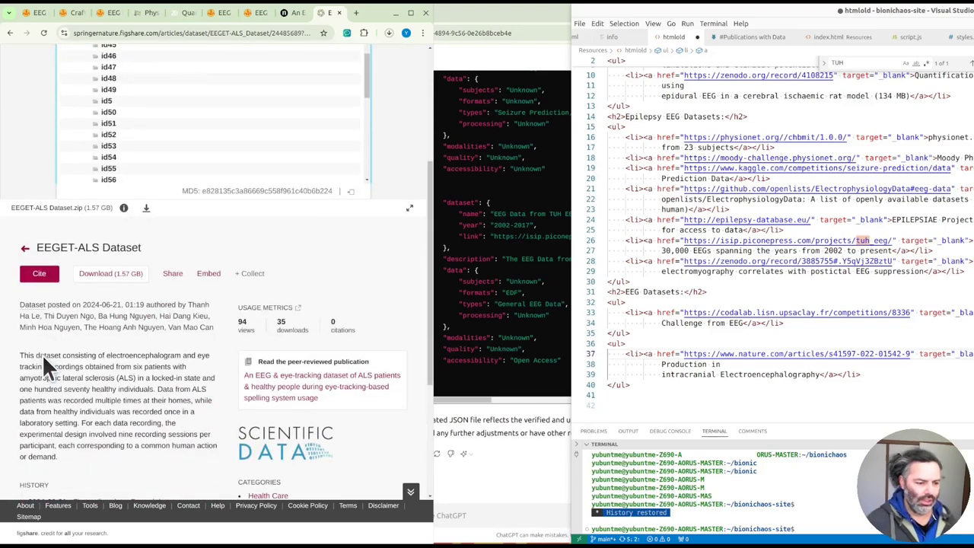
mouse_move(72, 357)
mouse_down()
mouse_move(120, 369)
mouse_move(89, 393)
mouse_up()
click(76, 401)
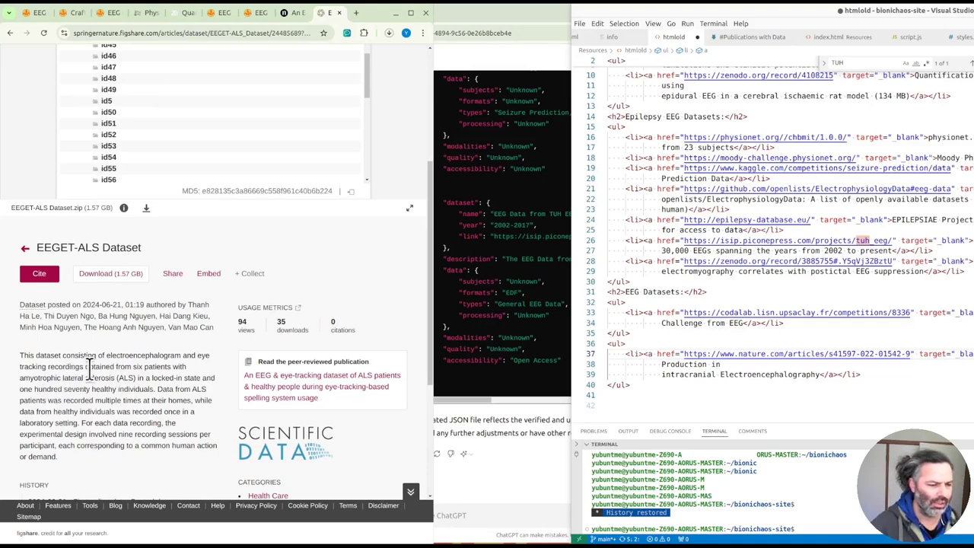
drag(115, 366, 163, 376)
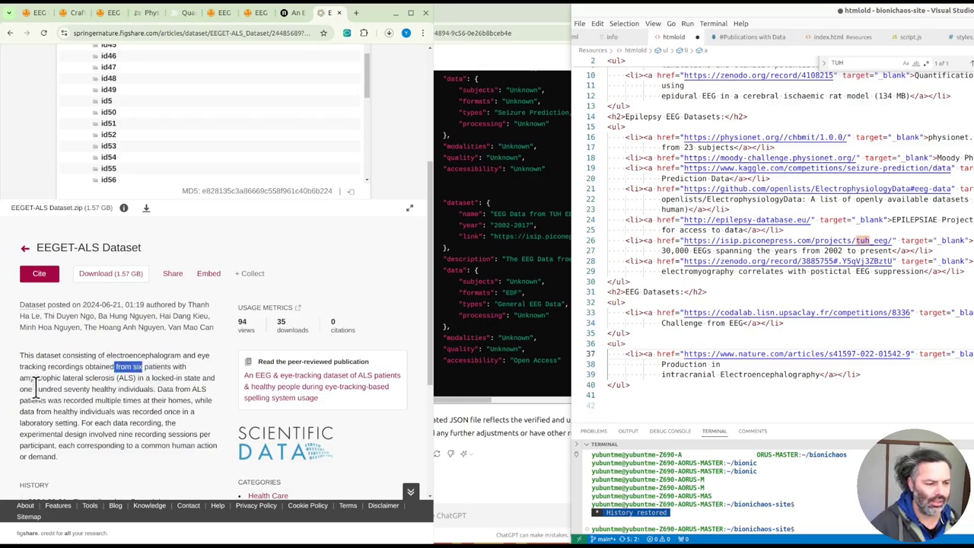
drag(53, 389, 111, 390)
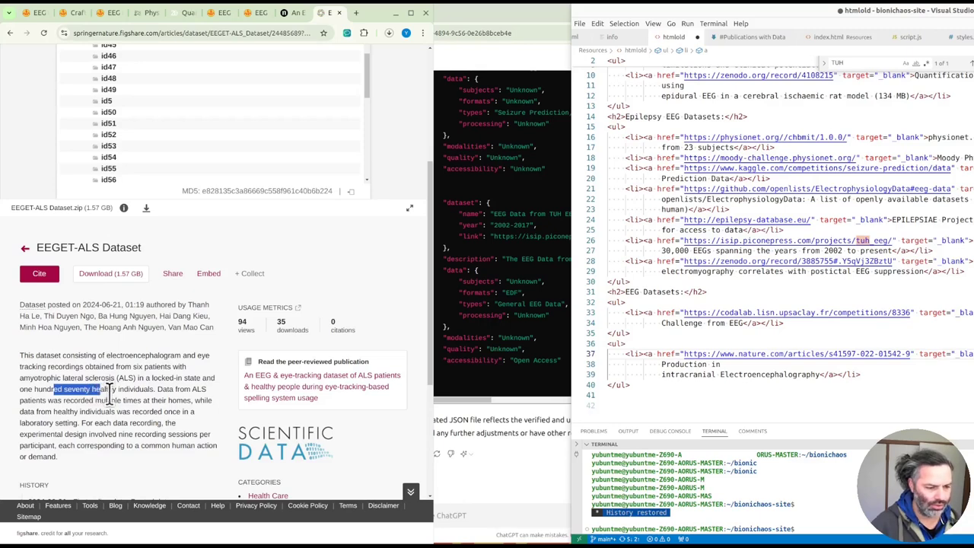
- Expand participant id103's folders down to the scenario4 files
scroll(152, 342, up, 2)
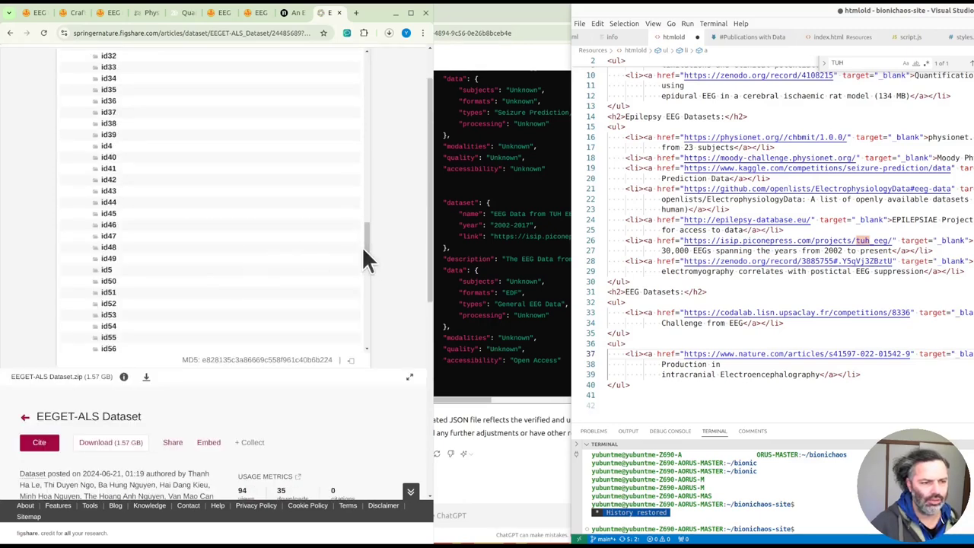
mouse_move(365, 238)
mouse_down()
mouse_move(366, 331)
mouse_move(384, 76)
mouse_up()
click(110, 195)
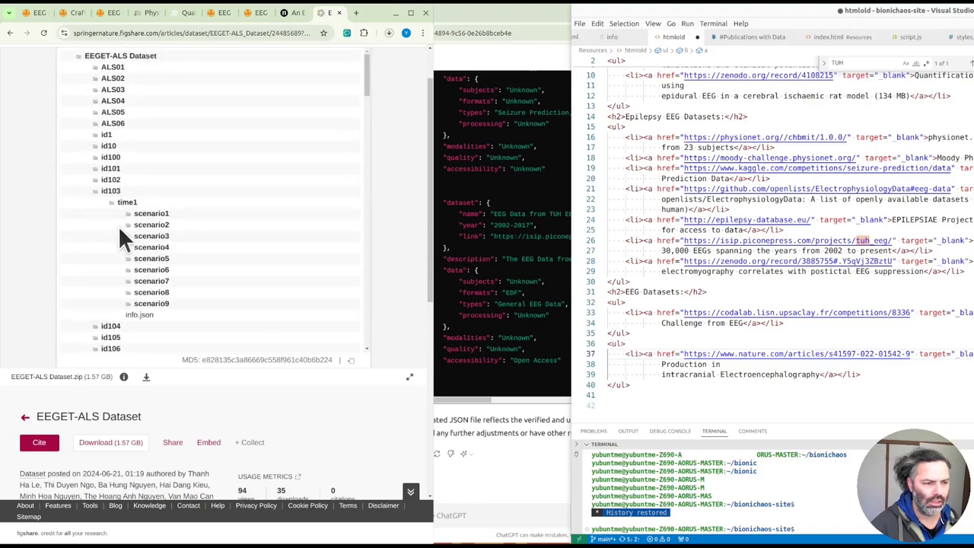
scroll(156, 289, down, 3)
click(114, 262)
scroll(138, 300, up, 3)
click(170, 192)
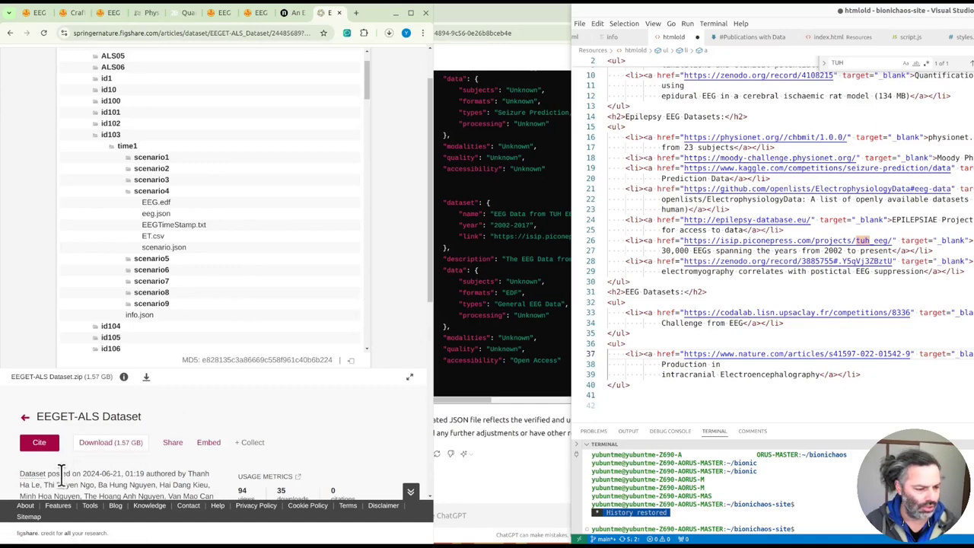
- Review the scenario4 files (EEG.edf, eeg.json, ET.csv) and read the dataset page's full URL
drag(95, 473, 131, 474)
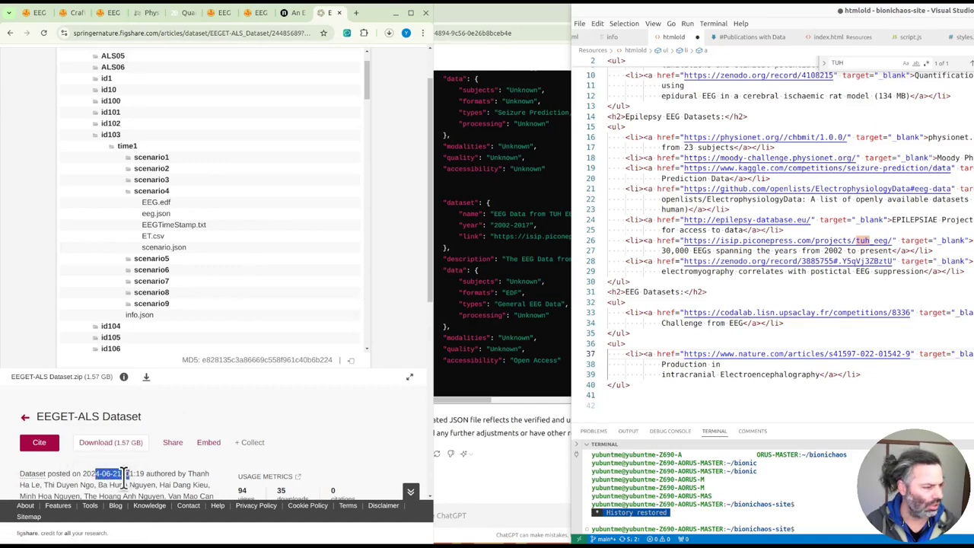
scroll(107, 488, down, 1)
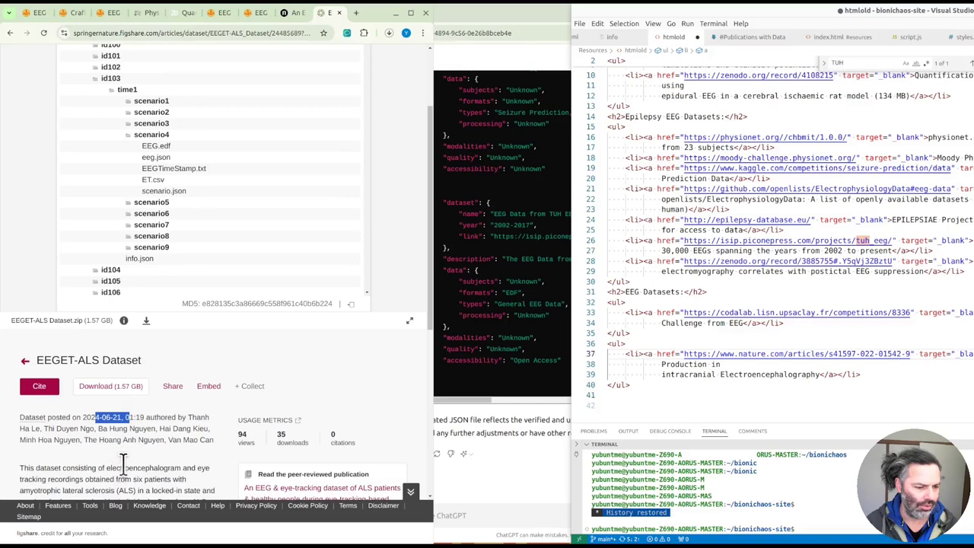
scroll(129, 462, down, 1)
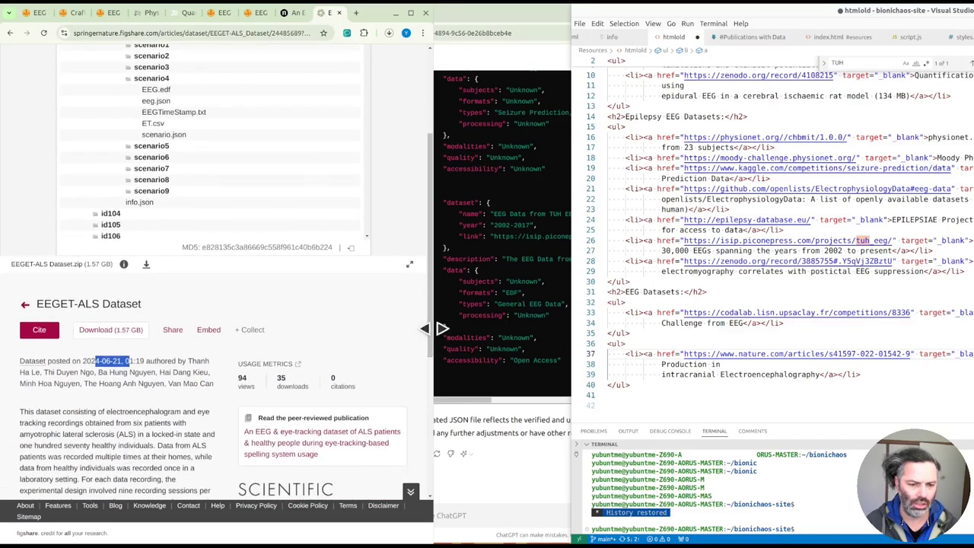
drag(442, 330, 438, 329)
scroll(427, 335, up, 3)
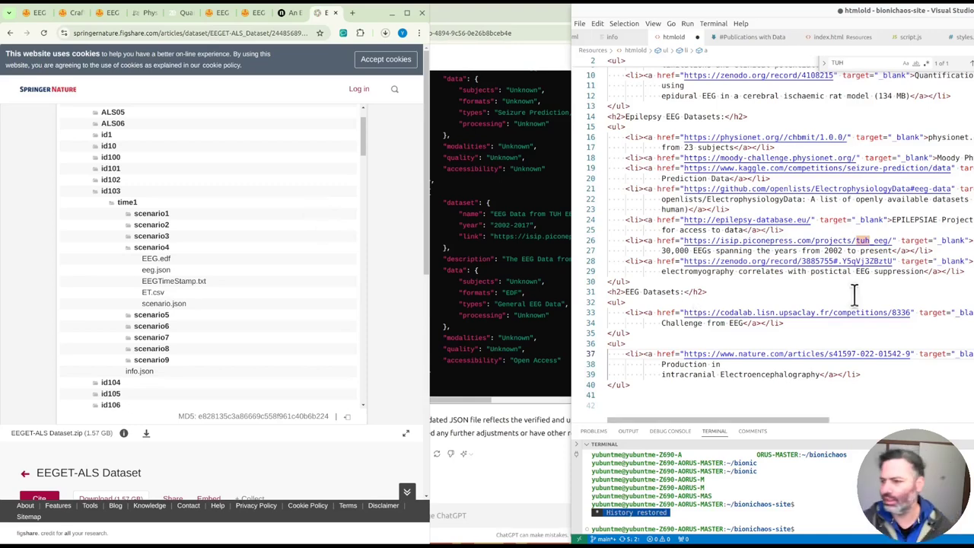
scroll(136, 190, up, 1)
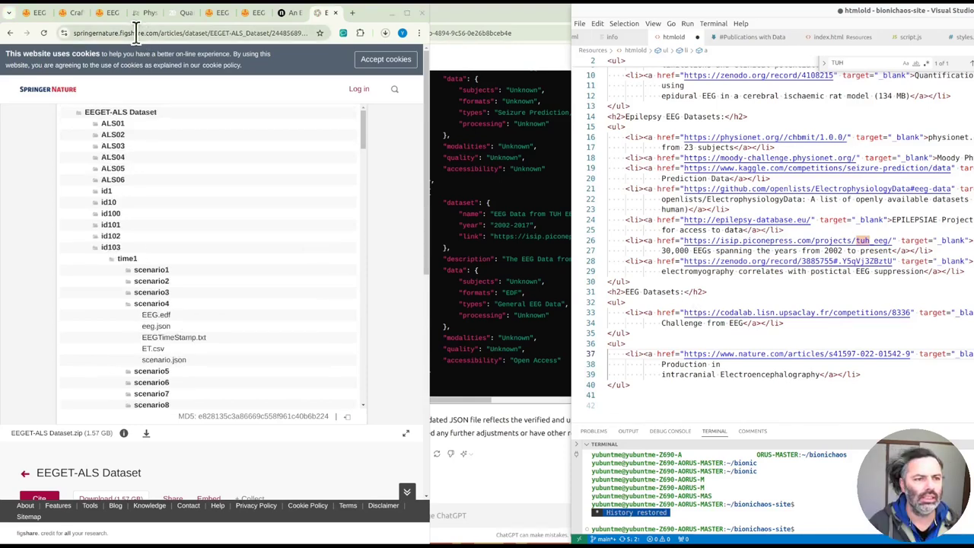
click(137, 33)
click(167, 32)
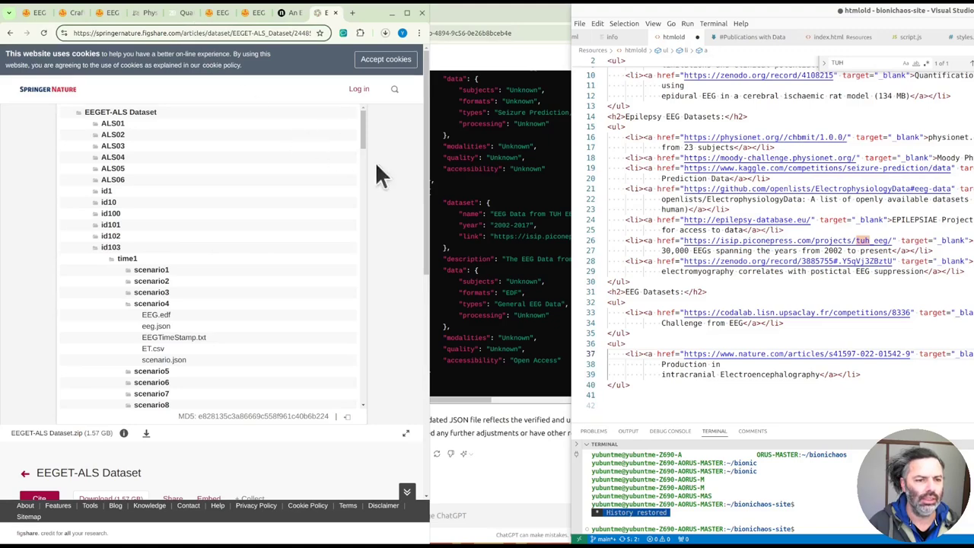
click(427, 206)
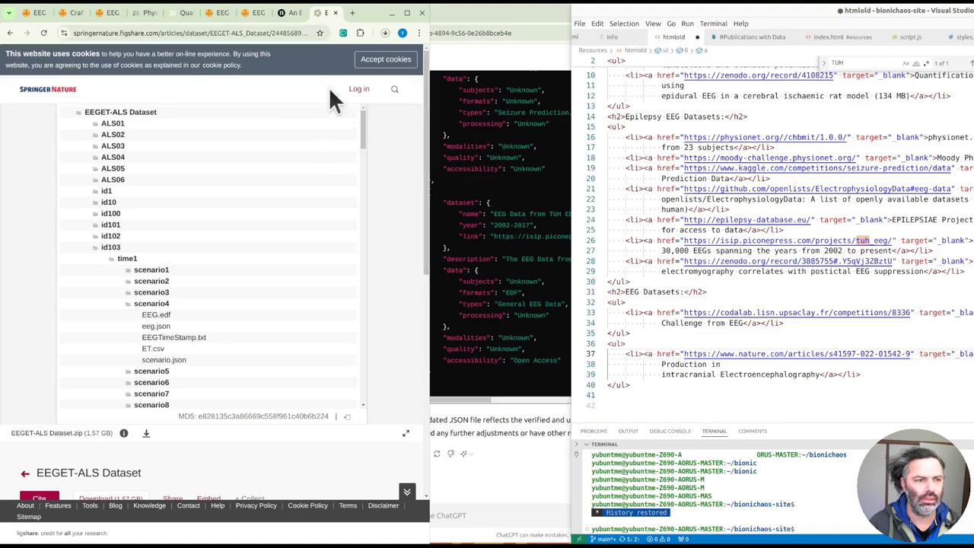
scroll(319, 198, down, 5)
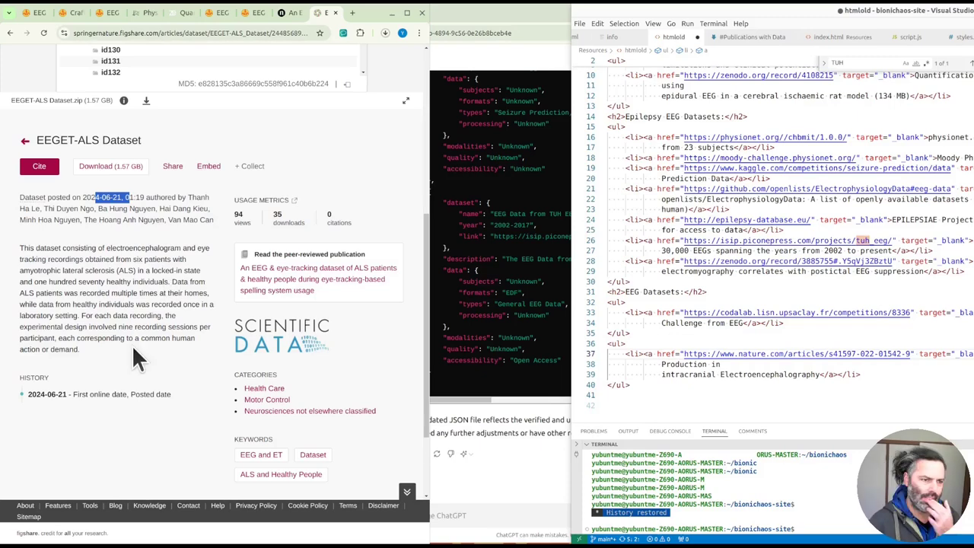
- Restart the 1.57 GB EEGET-ALS Dataset.zip download and confirm it is progressing
click(146, 100)
scroll(195, 167, up, 2)
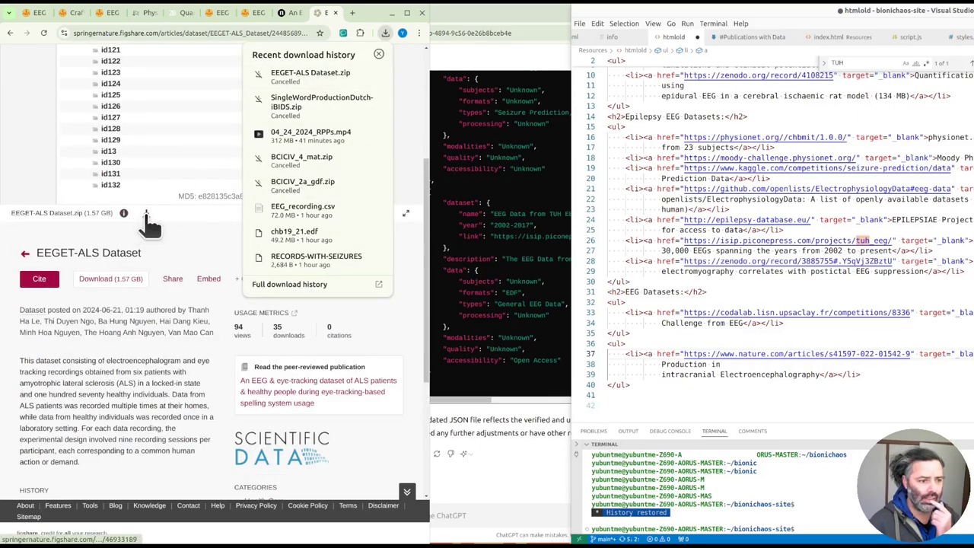
click(107, 282)
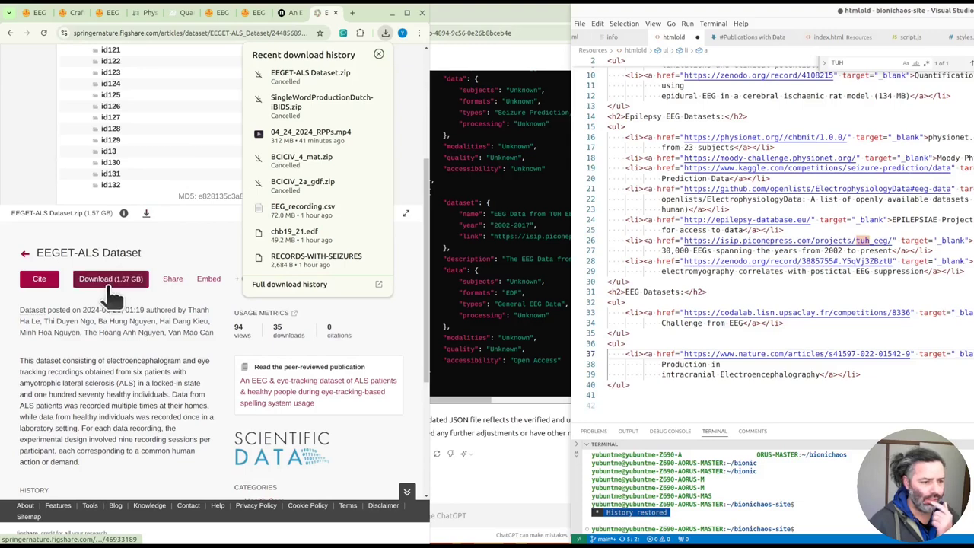
click(385, 33)
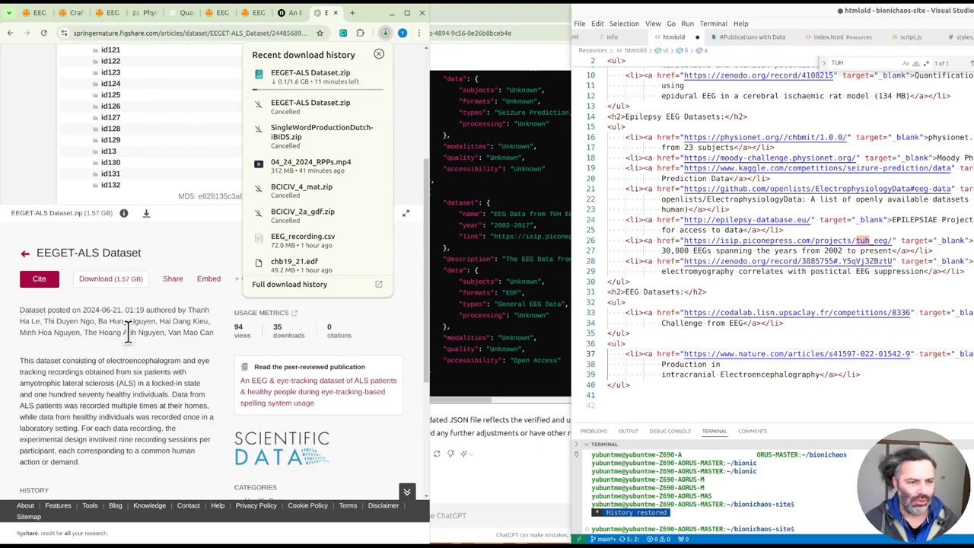
- Go to the figshare.com homepage and open the EEGET-ALS Dataset page
scroll(128, 331, up, 5)
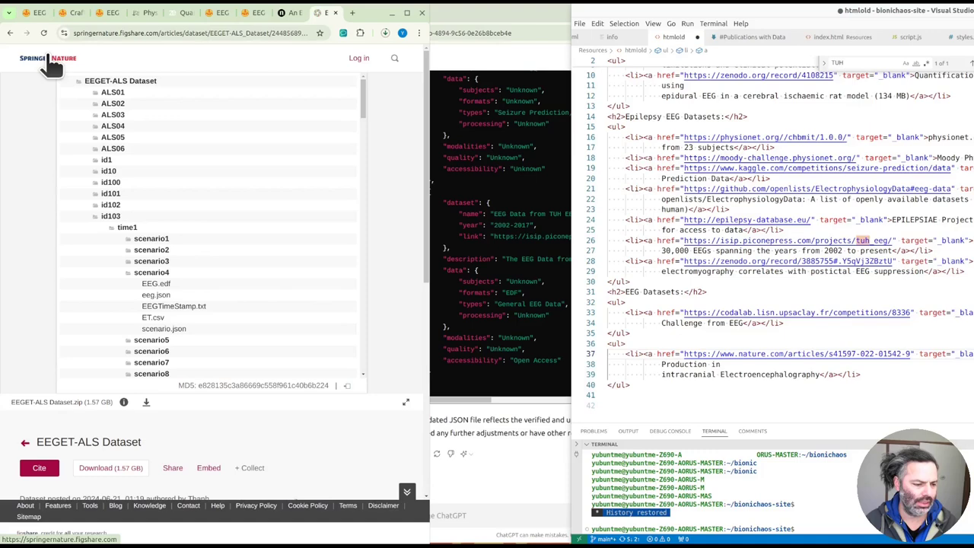
right_click(52, 66)
click(147, 68)
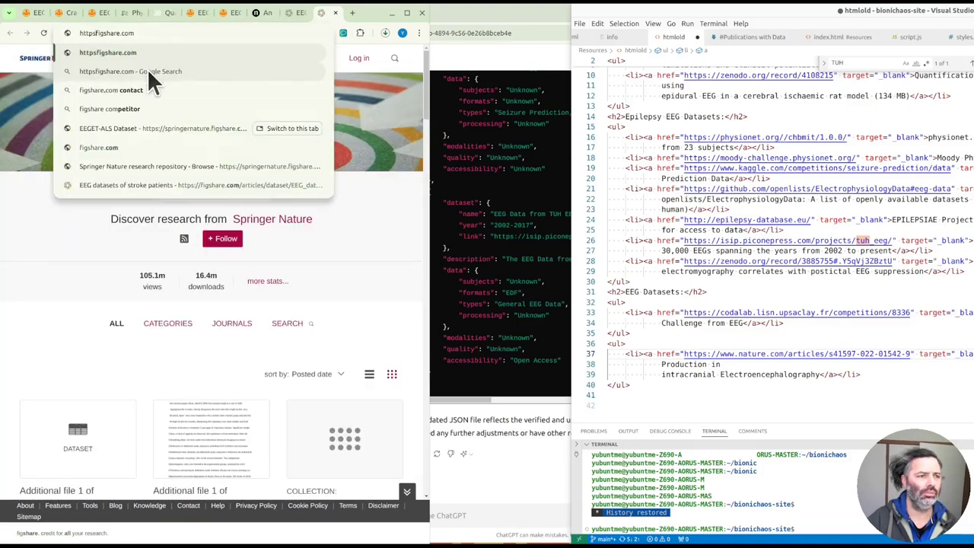
key(Return)
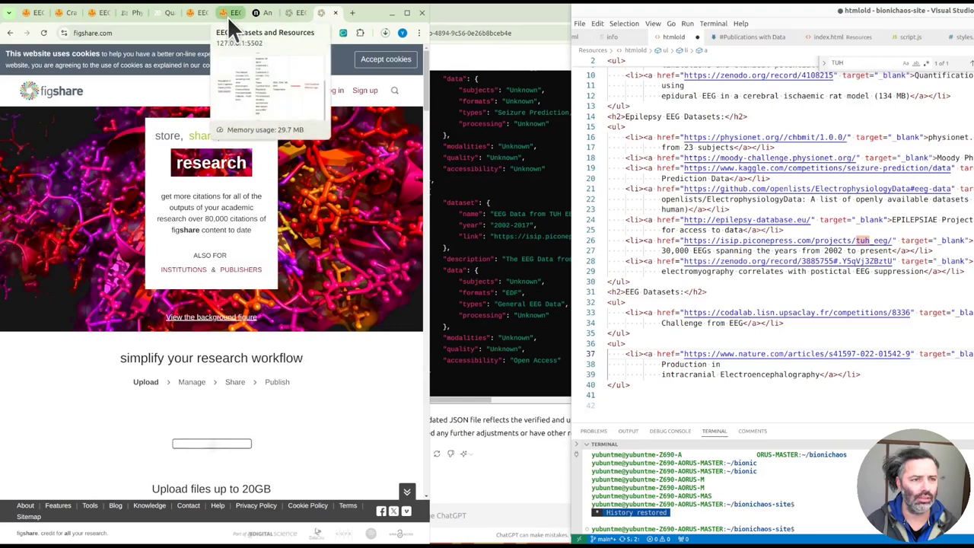
click(227, 17)
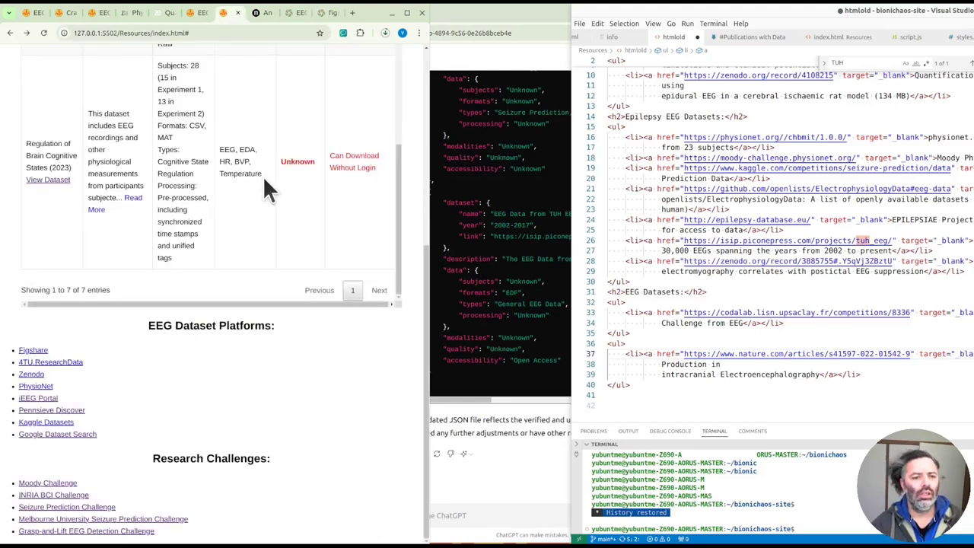
click(326, 13)
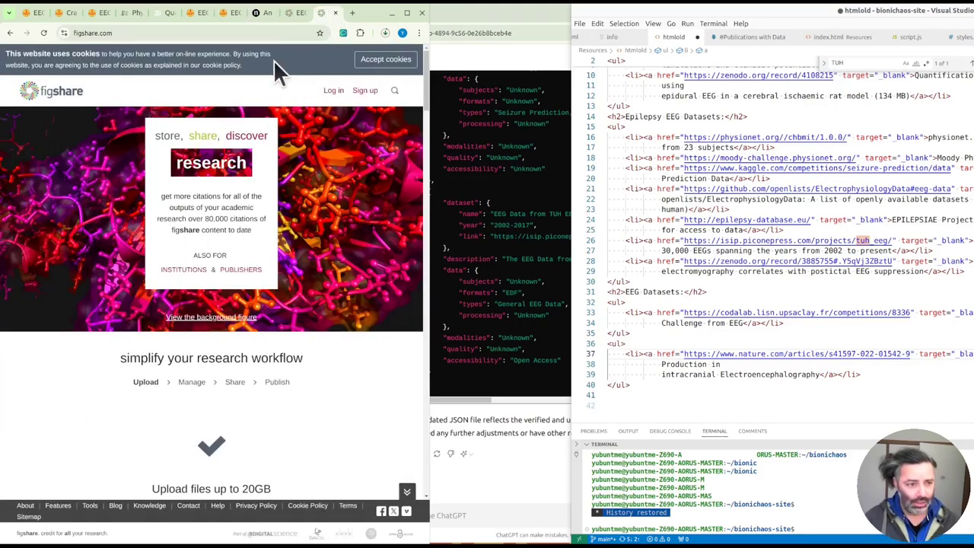
click(294, 12)
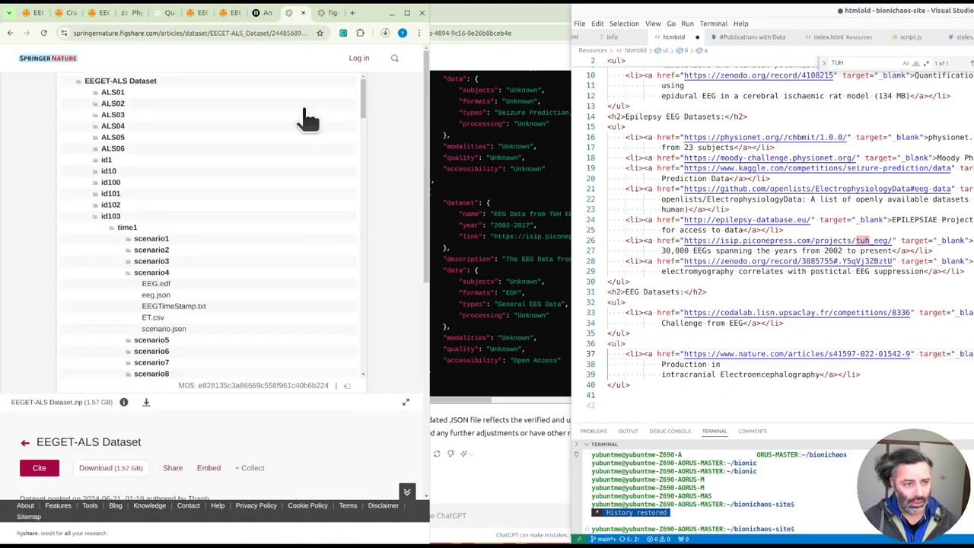
- Copy the EEGET-ALS dataset address into a new tab, trimmed down to the dataset name
click(191, 33)
key(ctrl+c)
click(352, 13)
key(ctrl+v)
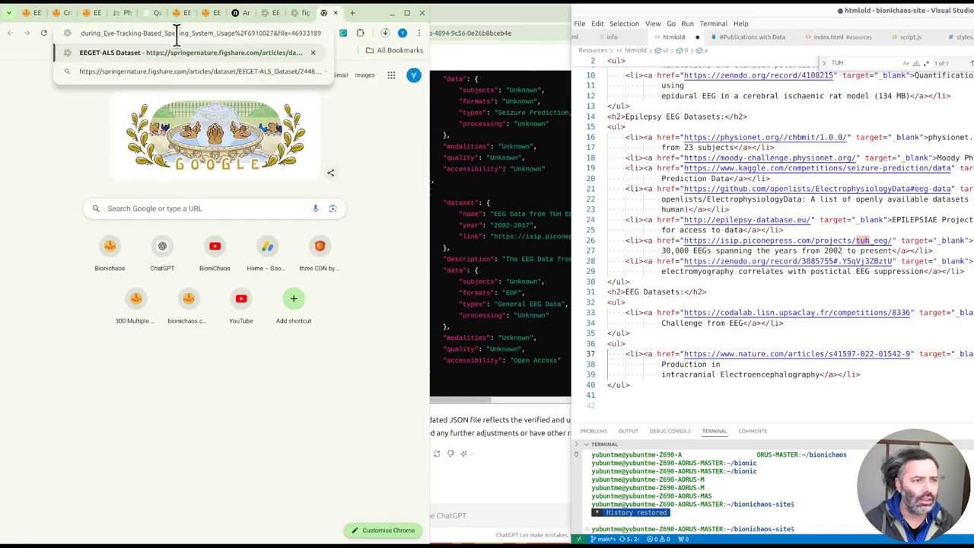
drag(180, 34, 388, 38)
key(BackSpace)
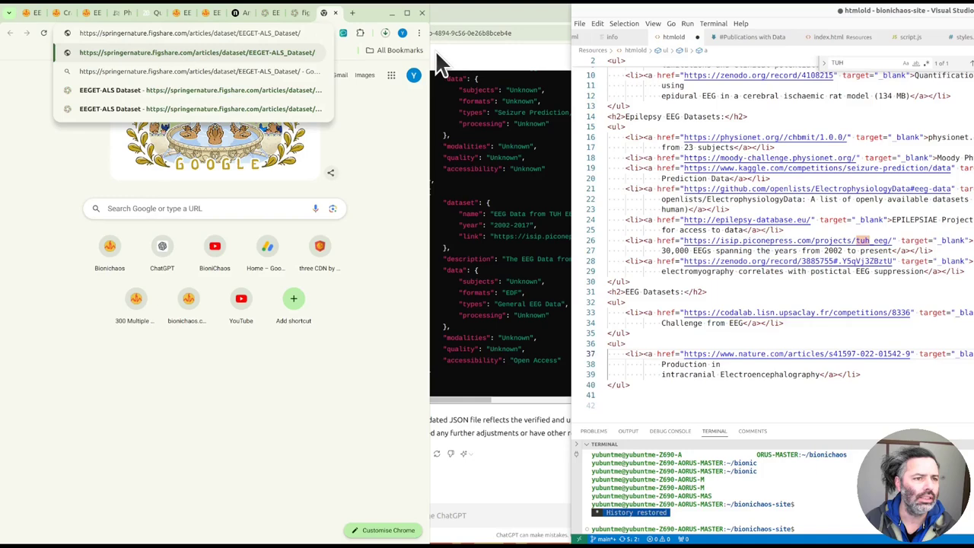
key(BackSpace)
key(Return)
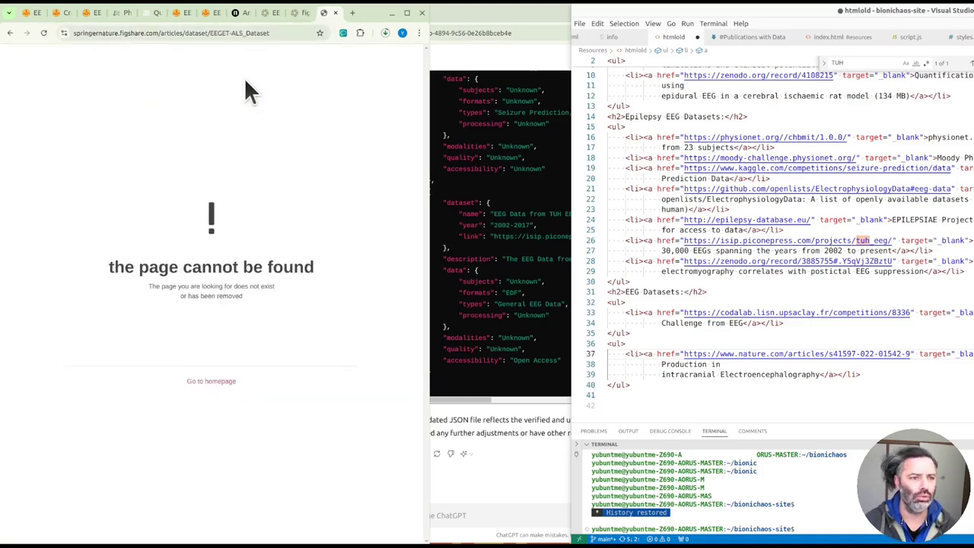
- Try the bare dataset address, close the page-not-found tab, and open the parent collection
click(200, 38)
key(ctrl+BackSpace)
key(ctrl+BackSpace)
key(ctrl+BackSpace)
key(Return)
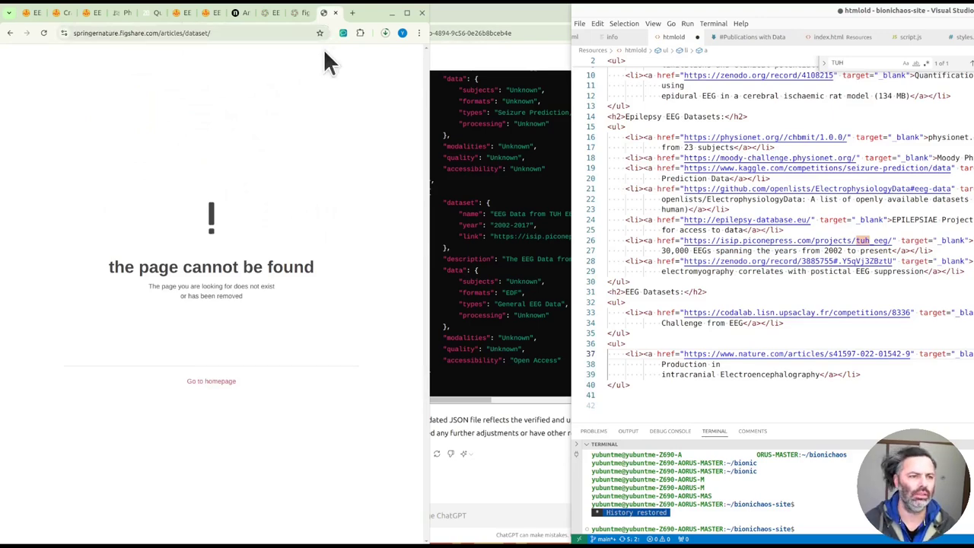
key(ctrl+w)
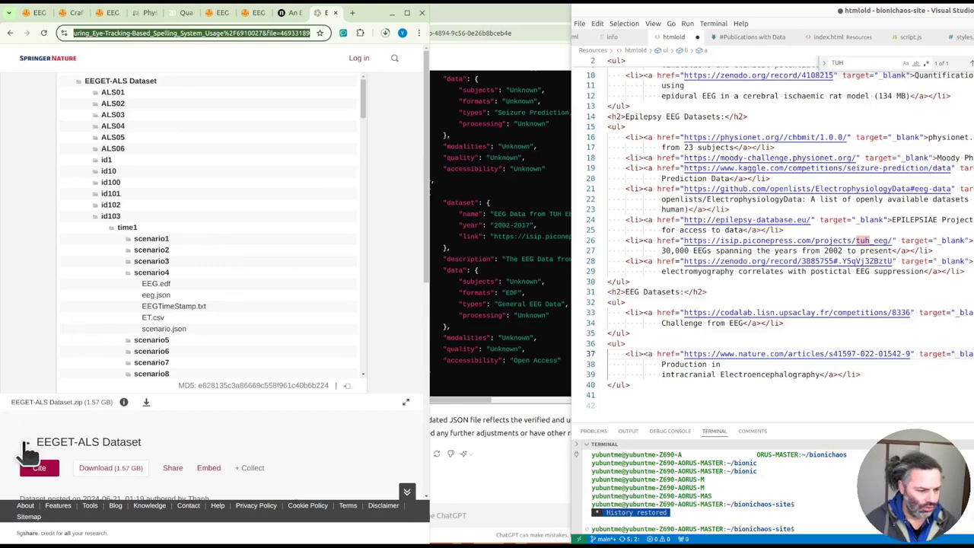
click(23, 442)
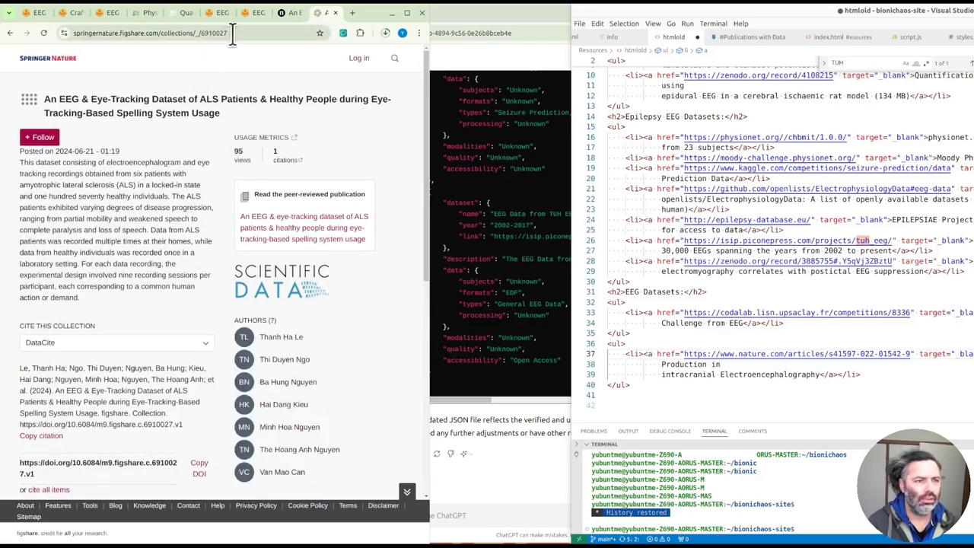
- Send ChatGPT the collection address with 'hey can you browse the following link'
click(233, 33)
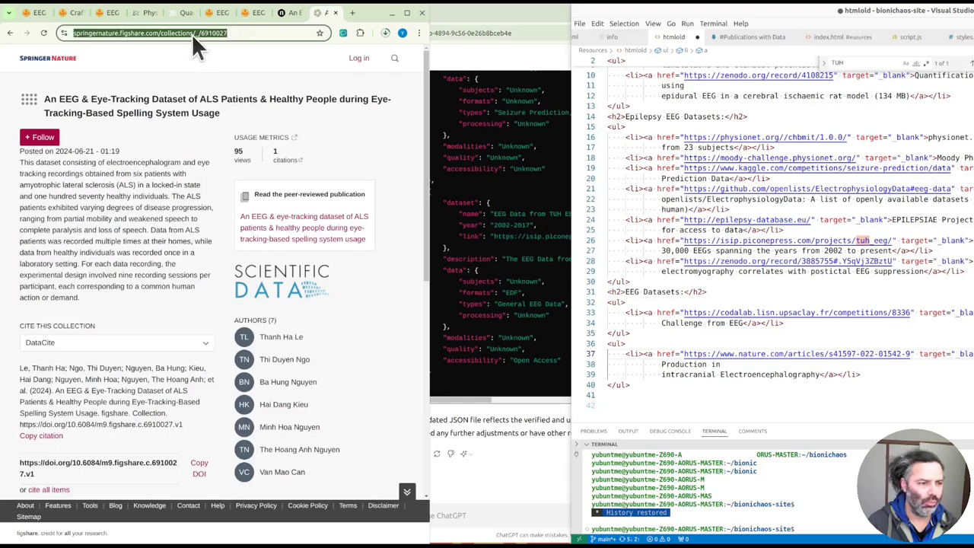
key(ctrl+c)
key(alt+Tab)
key(ctrl+v)
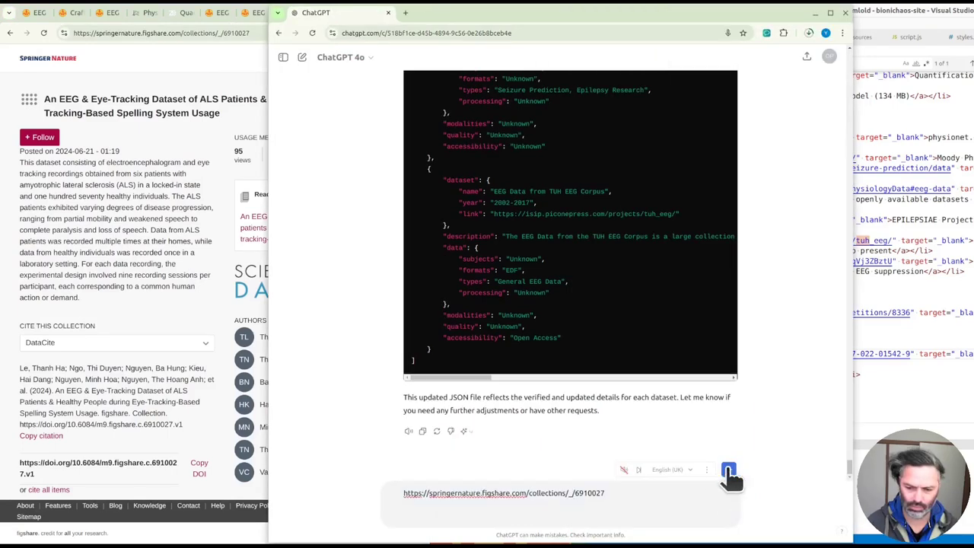
text(hey can you browse the following link)
key(Return)
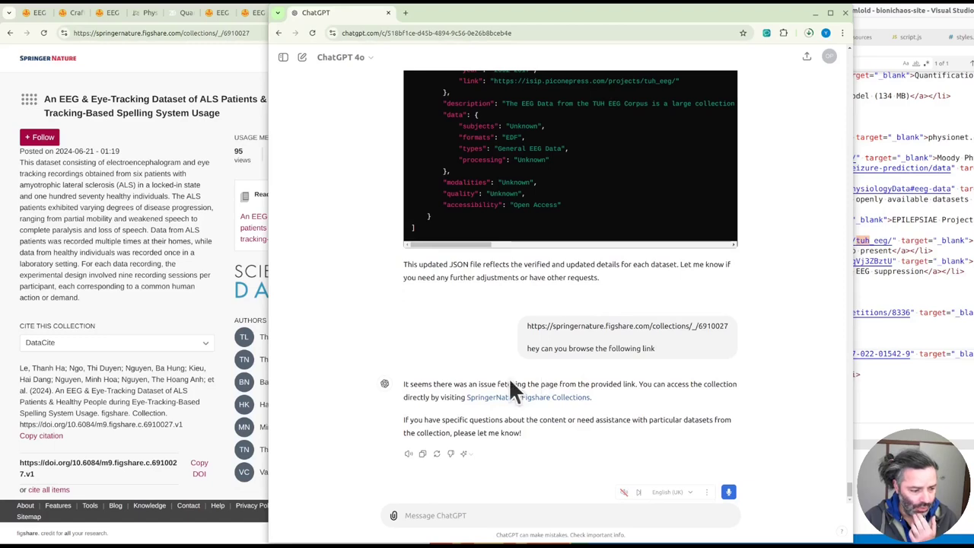
click(188, 359)
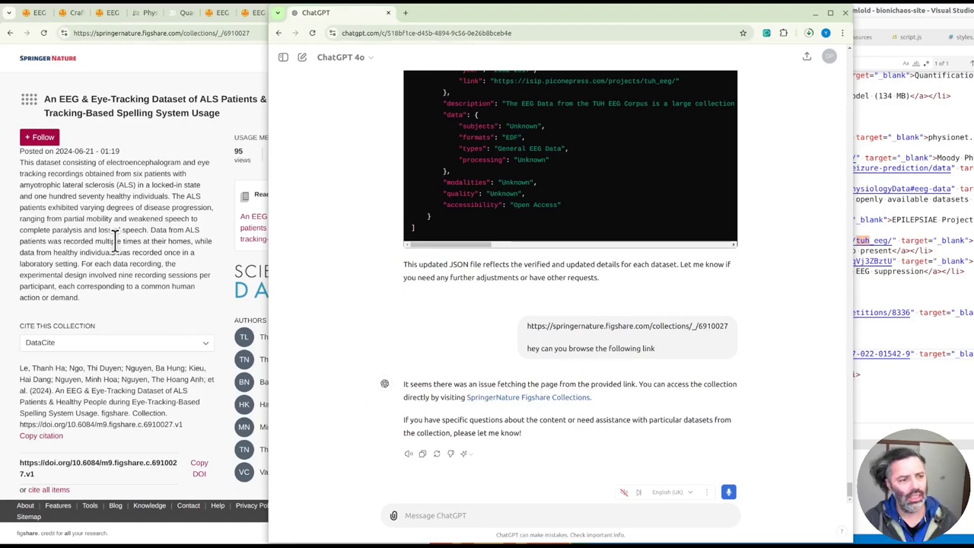
- Start a new ChatGPT chat and send 'br' plus the collection address
key(ctrl+shift+o)
text(browse)
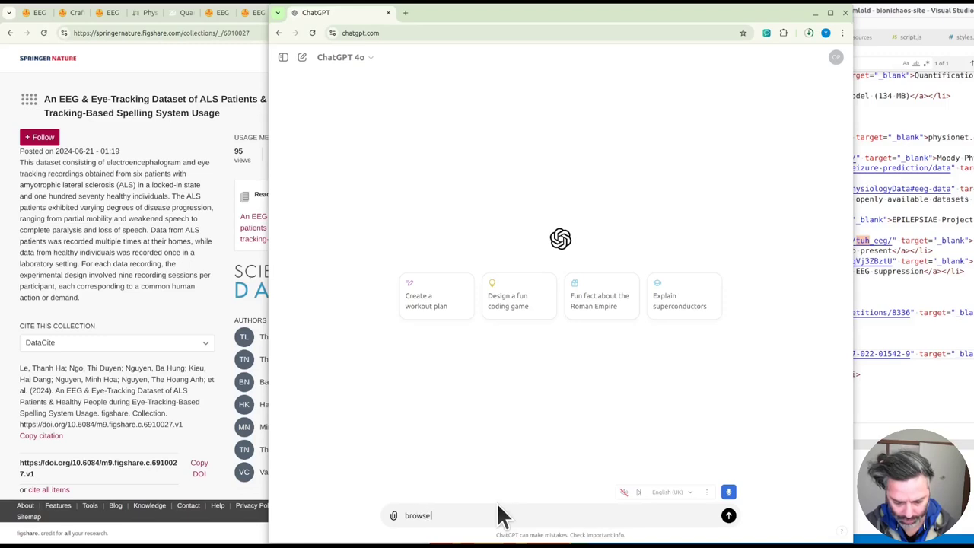
key(ctrl+v)
key(Return)
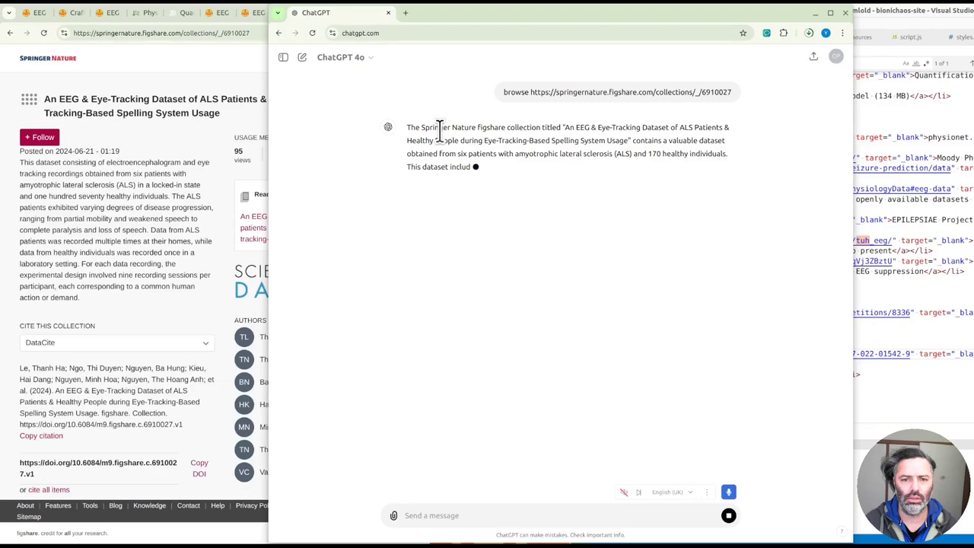
drag(441, 143, 605, 171)
click(523, 160)
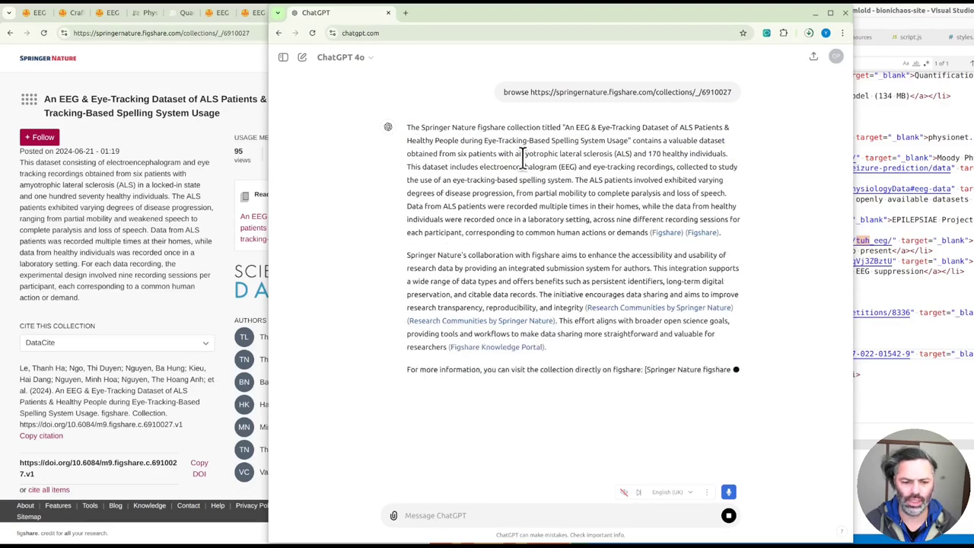
- Compare with the Verify JSON Dataset Links chat, then select the ALS recordings description
click(283, 57)
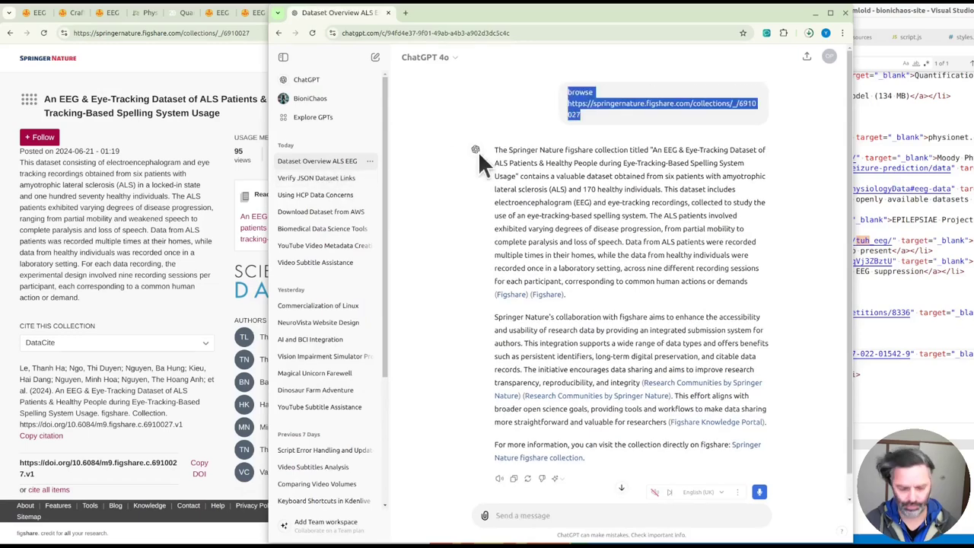
click(326, 178)
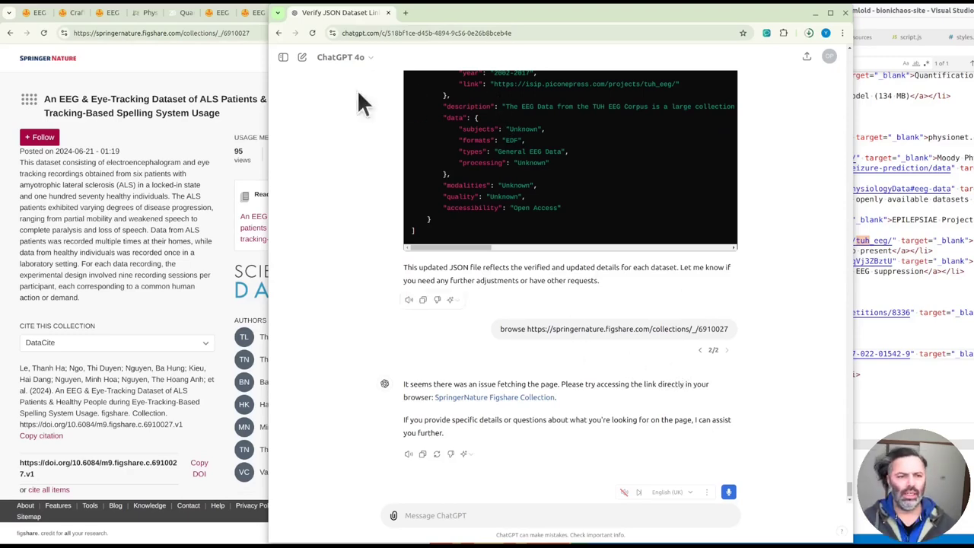
click(283, 57)
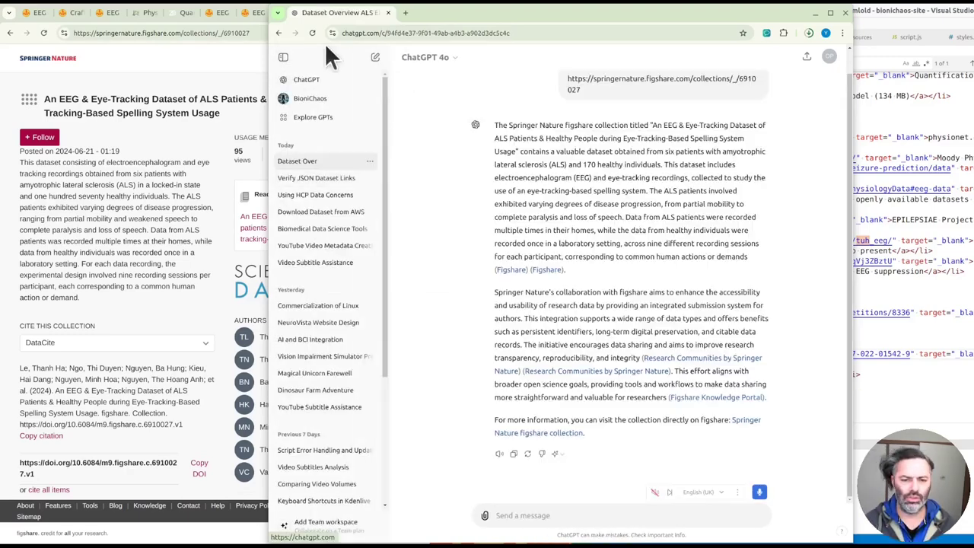
click(284, 59)
drag(501, 180, 720, 233)
key(alt+Tab)
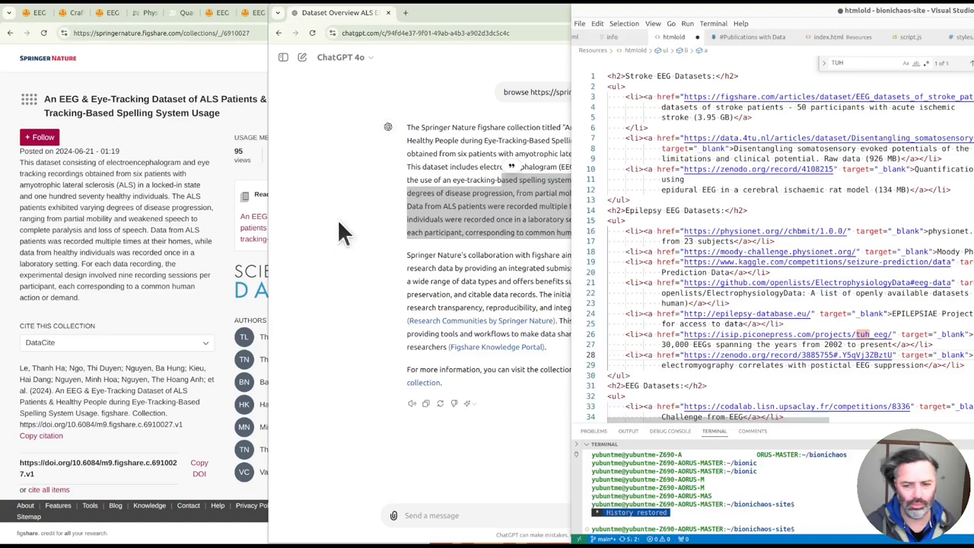
- Review the EEG and eye-tracking description in ChatGPT, then save the htmlold file
click(478, 304)
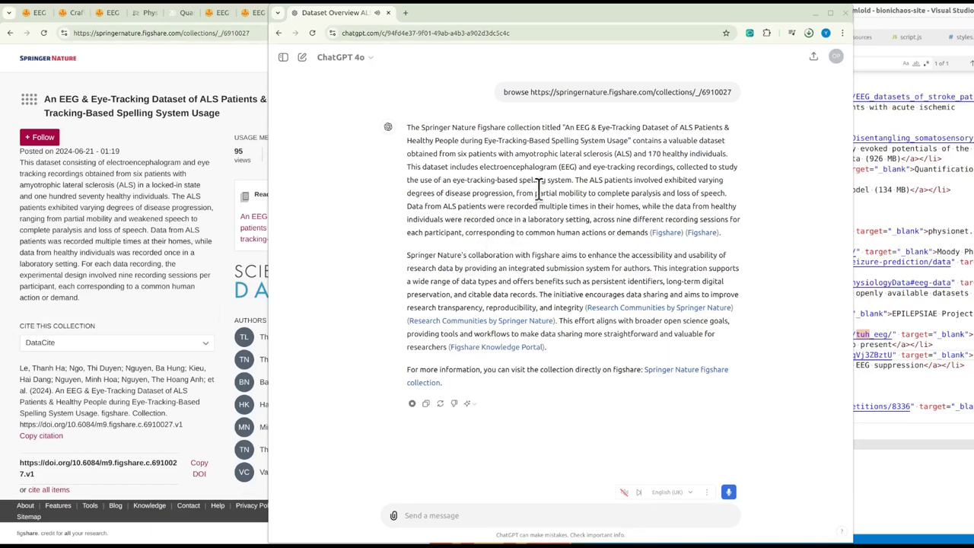
drag(498, 169, 591, 221)
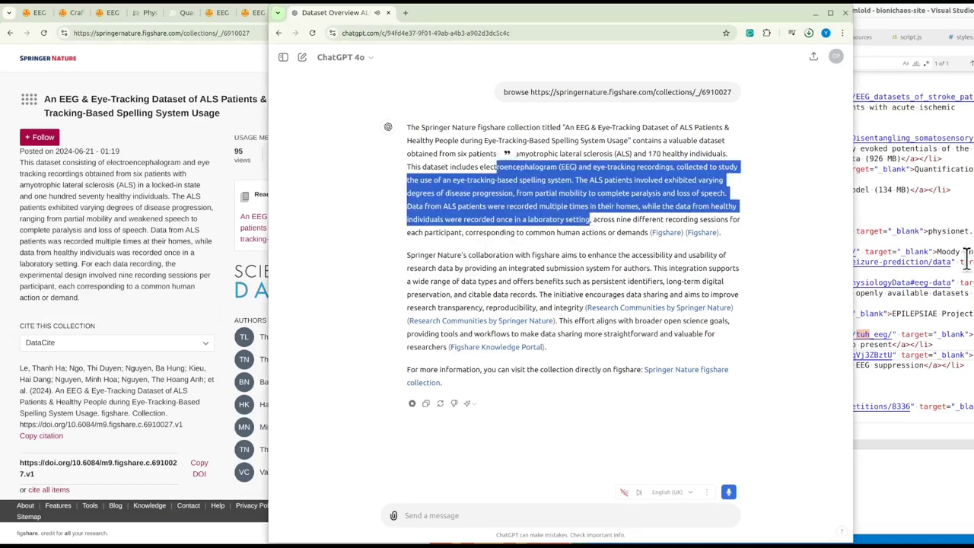
click(944, 230)
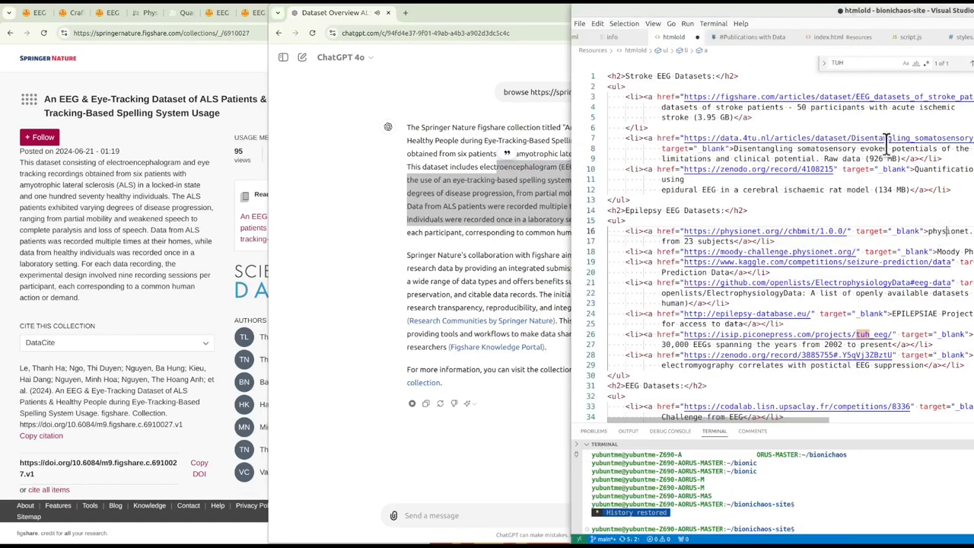
key(ctrl+s)
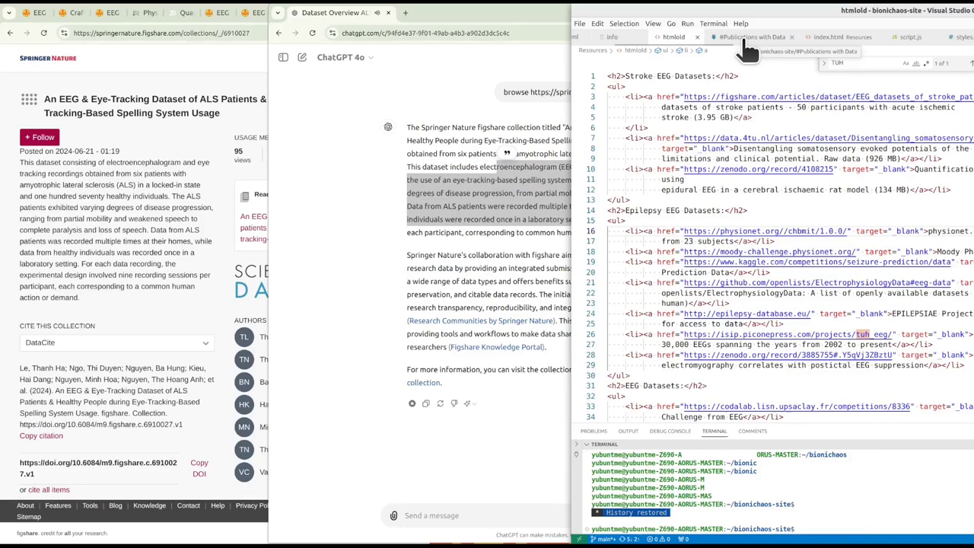
- Close the Publications with Data file and select all of datasets.json for ChatGPT
click(765, 40)
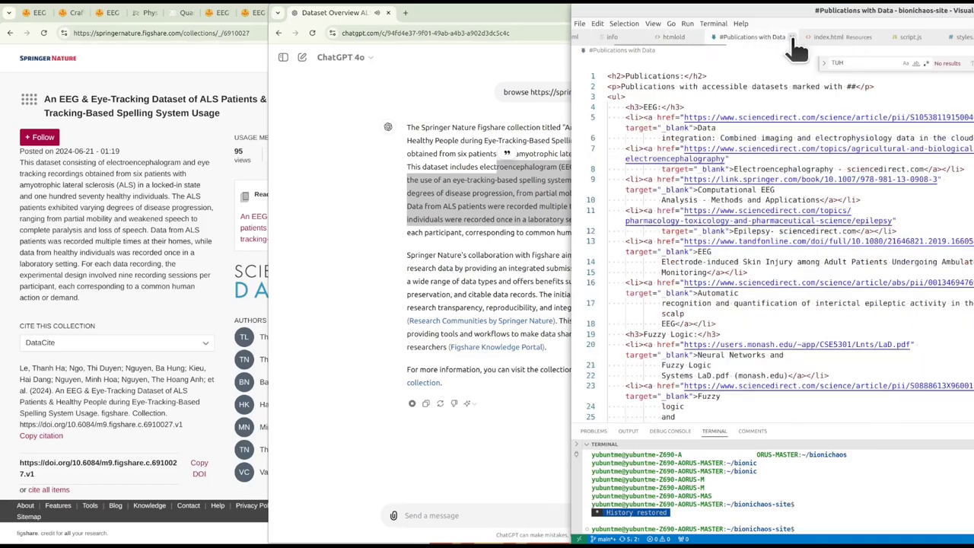
click(792, 38)
click(761, 40)
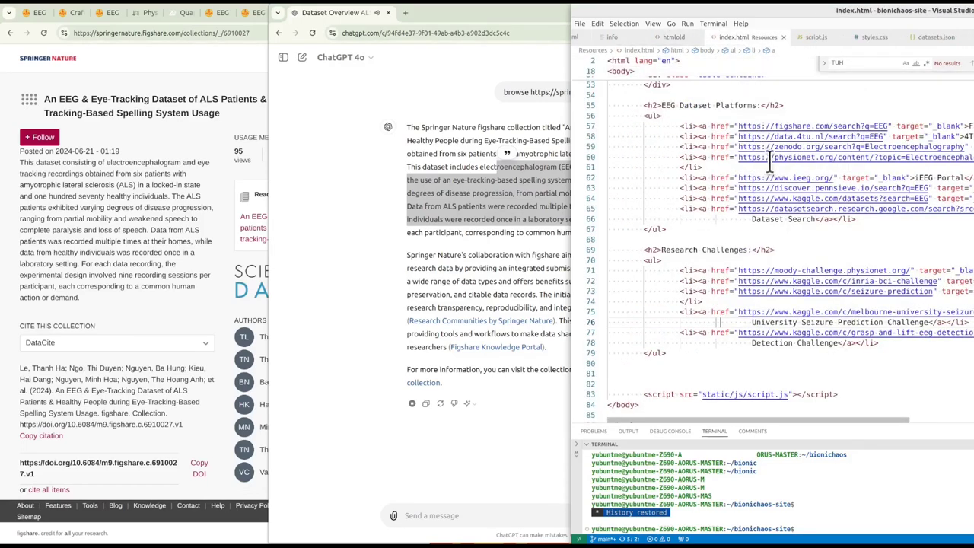
click(938, 40)
key(ctrl+a)
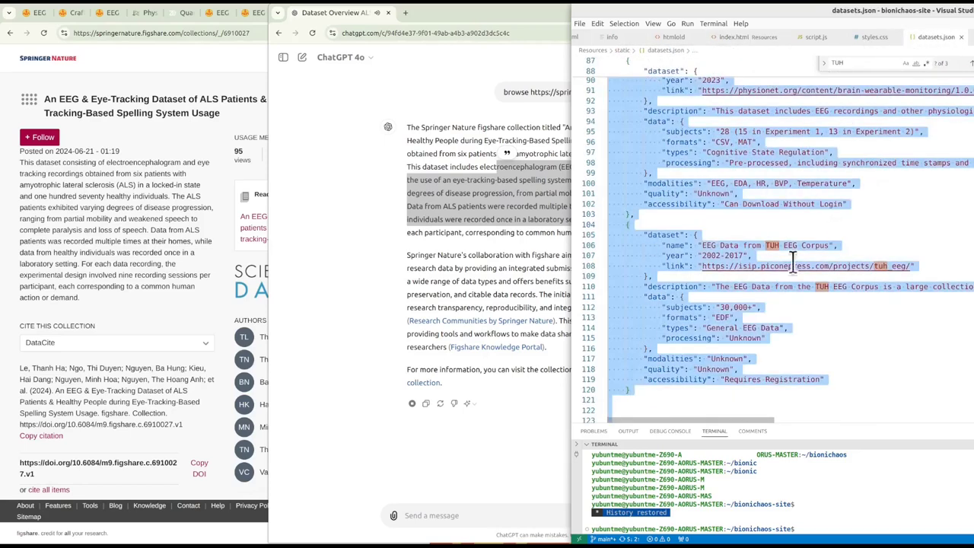
click(449, 516)
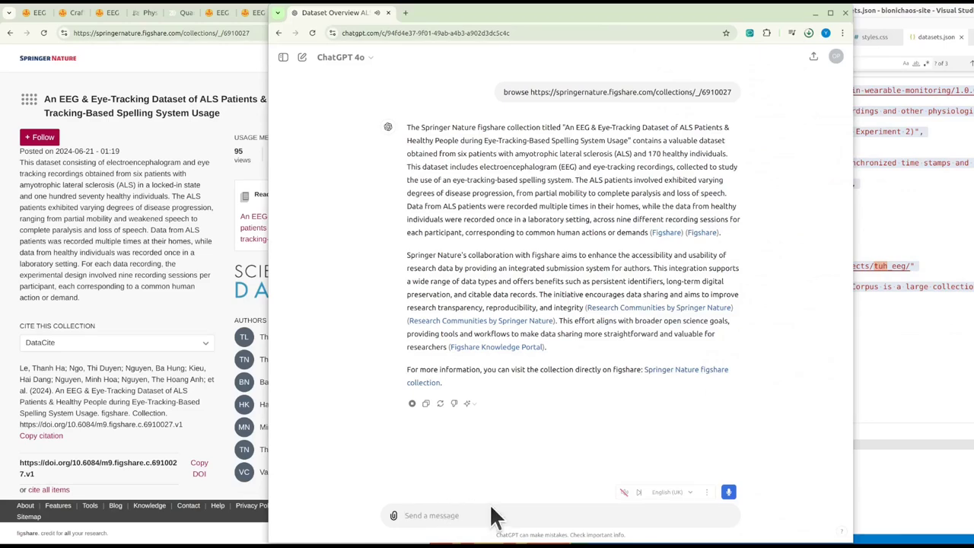
key(ctrl+v)
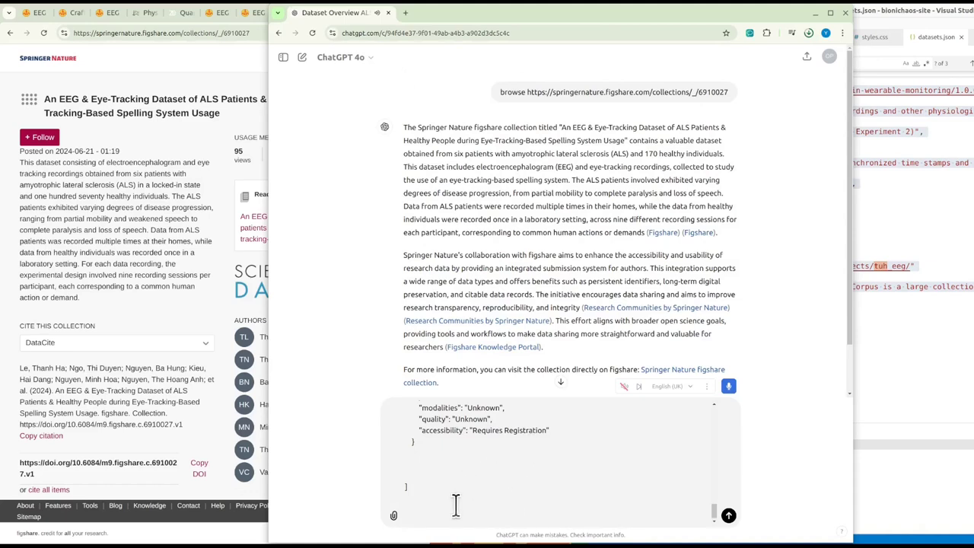
key(ctrl+a)
key(BackSpace)
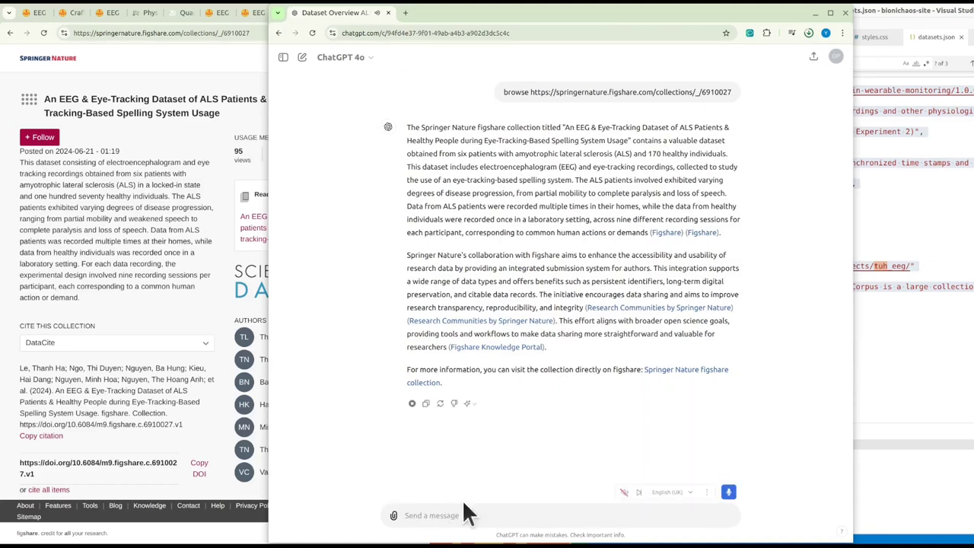